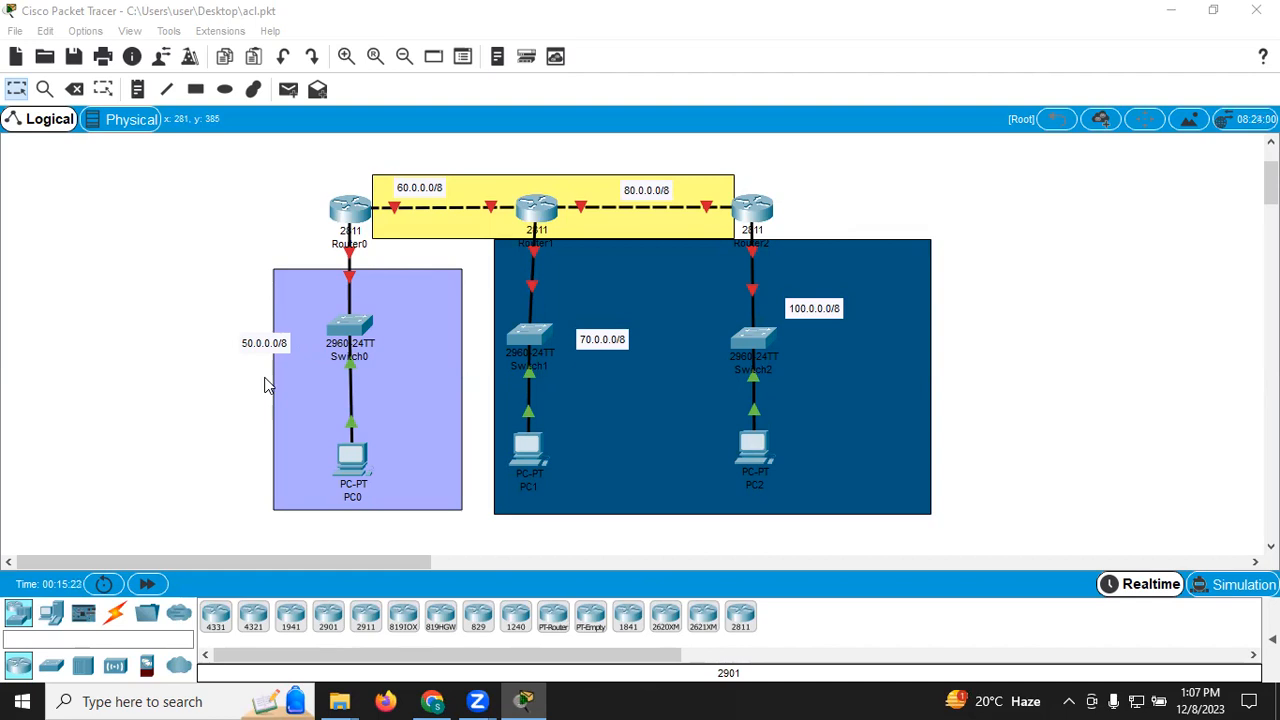
Enable FastEthernet0/1 on Router0 and assign it IP address 50.0.0.10 with subnet mask 255.0.0.0.
{"action": "mouse_move", "coordinate": [350, 258]}
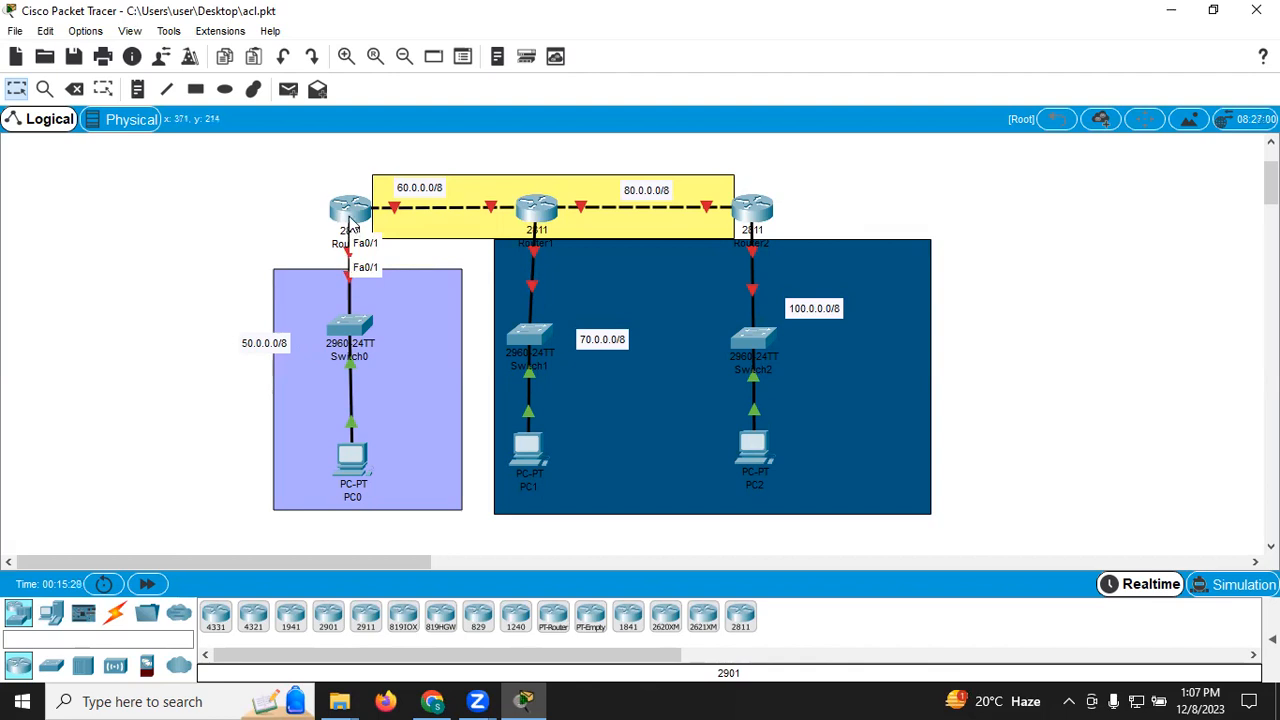
{"action": "left_click", "coordinate": [352, 228]}
{"action": "left_click", "coordinate": [462, 122]}
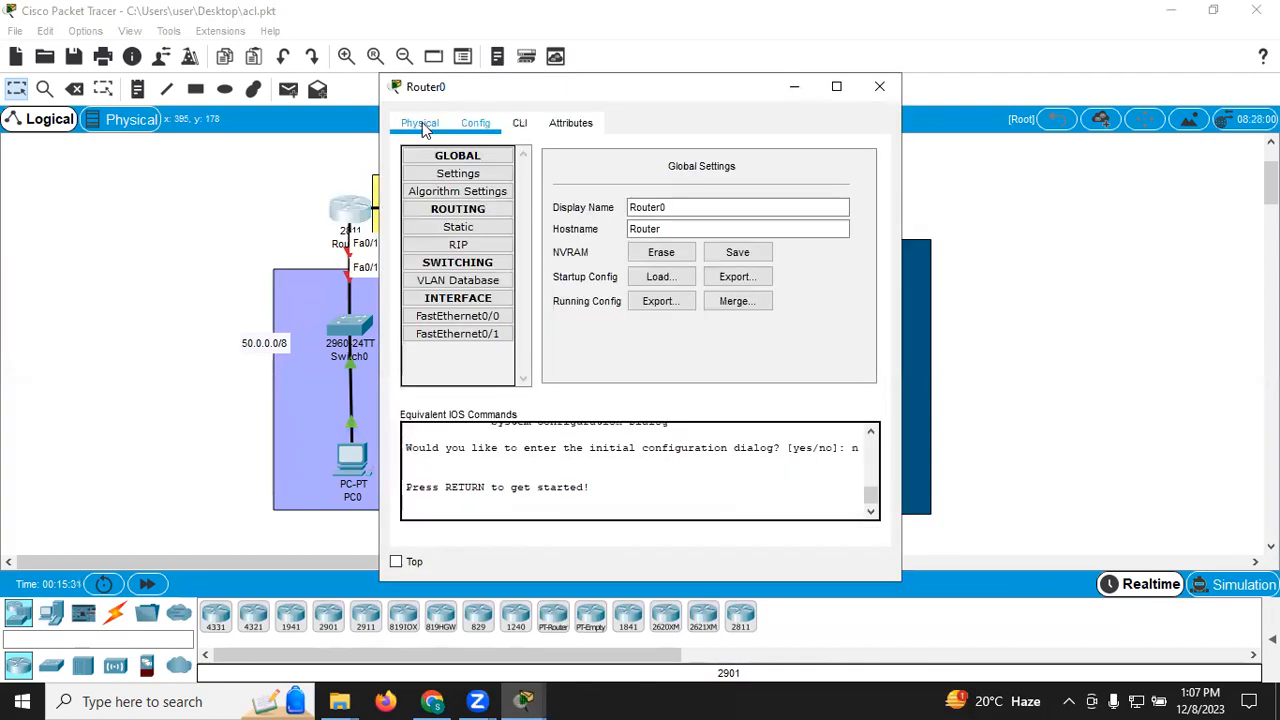
{"action": "left_click", "coordinate": [479, 335]}
{"action": "left_click", "coordinate": [851, 171]}
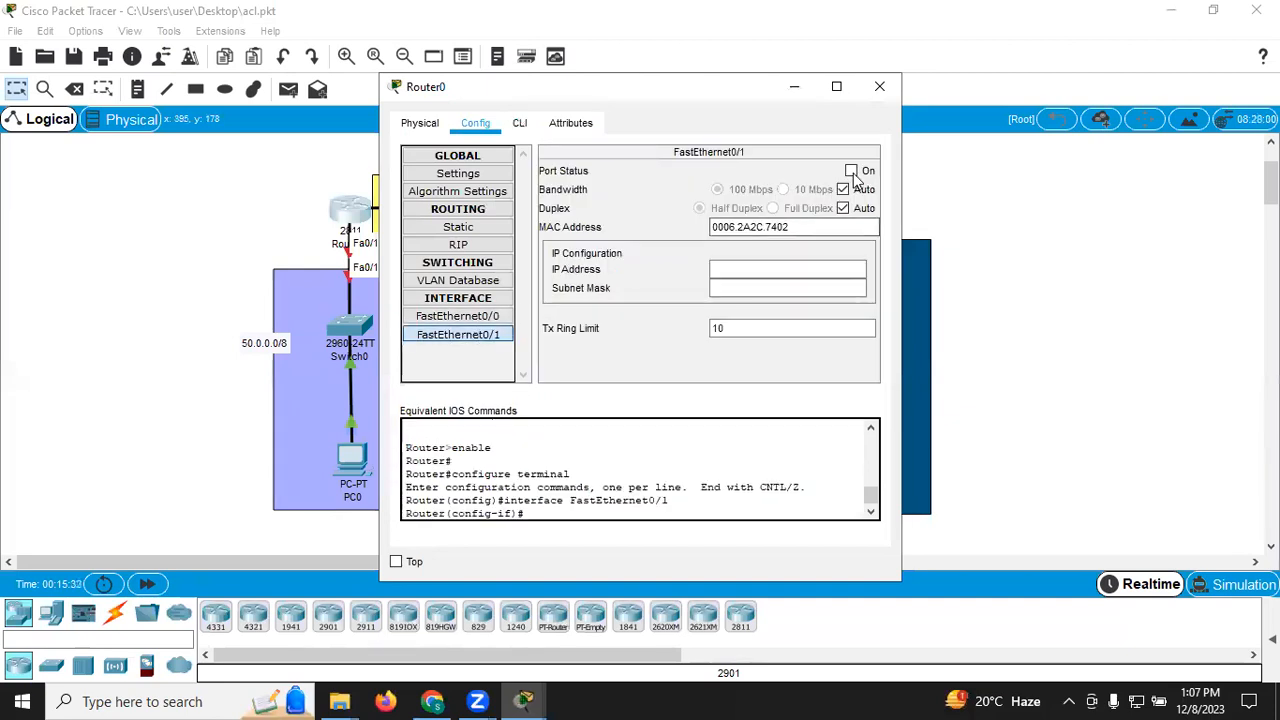
{"action": "left_click", "coordinate": [747, 269]}
{"action": "type", "text": "50.0.0.10"}
{"action": "left_click", "coordinate": [746, 288]}
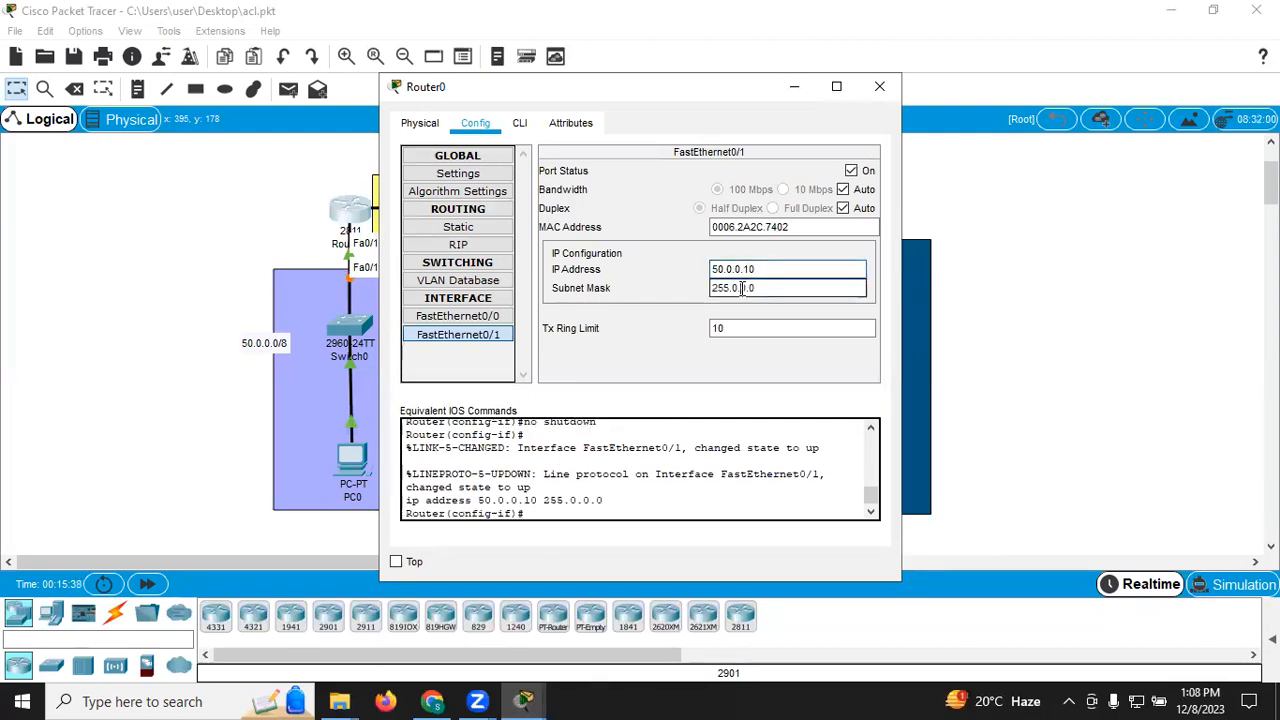
{"action": "left_click", "coordinate": [879, 86]}
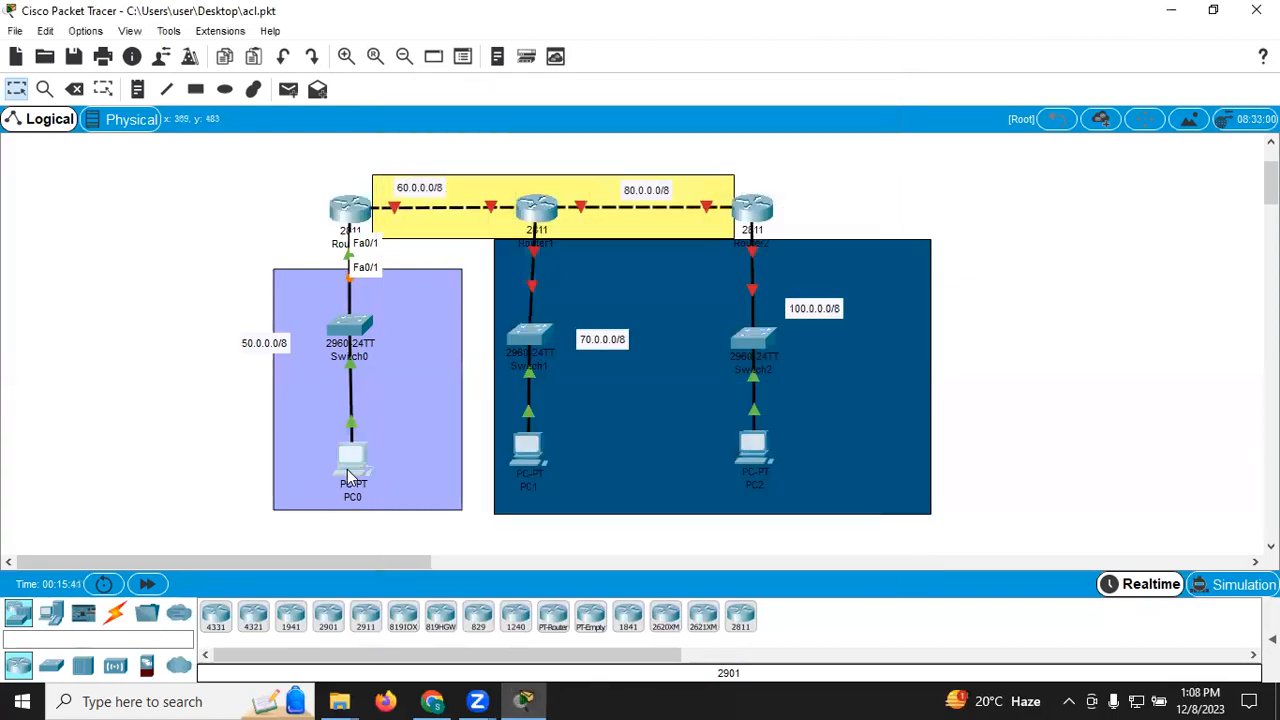
Open PC0's IP configuration and set its static IP address to 50.0.0.1.
{"action": "left_click", "coordinate": [349, 466]}
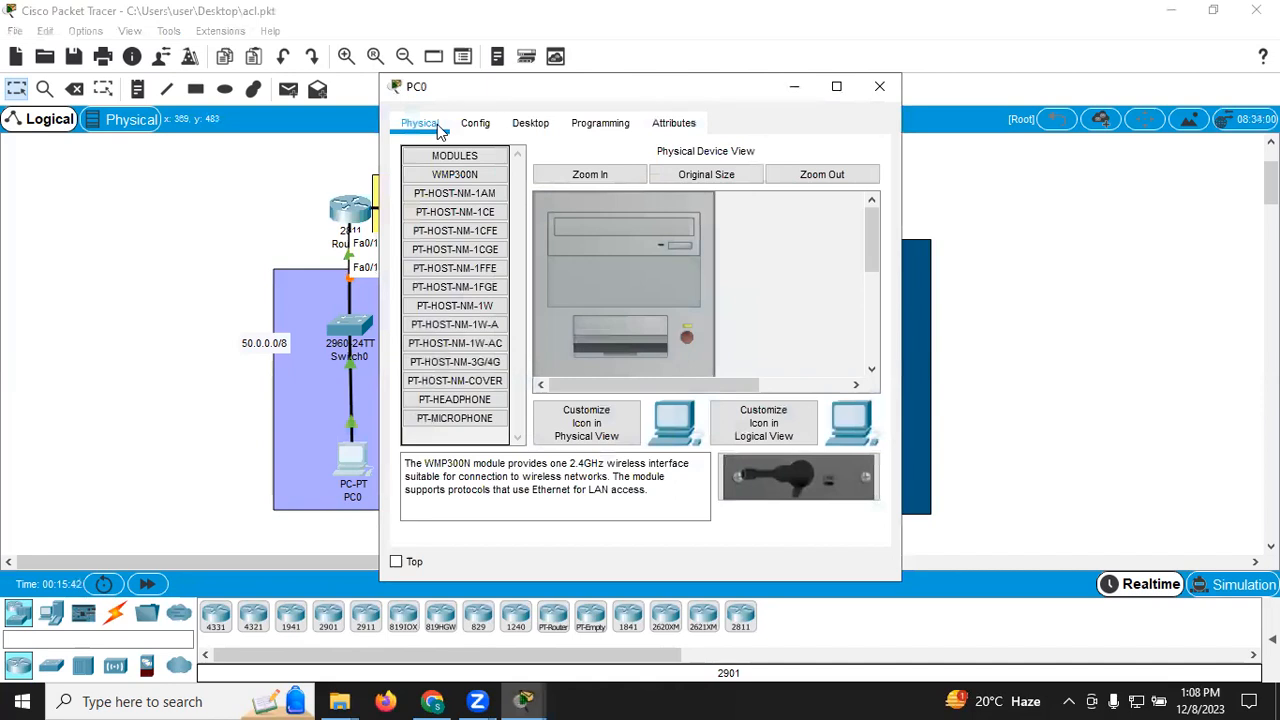
{"action": "left_click_drag", "start_coordinate": [440, 86], "coordinate": [720, 206]}
{"action": "left_click", "coordinate": [800, 243]}
{"action": "left_click", "coordinate": [720, 308]}
{"action": "left_click", "coordinate": [876, 373]}
{"action": "left_click_drag", "start_coordinate": [891, 371], "coordinate": [803, 374]}
{"action": "key", "text": "BackSpace"}
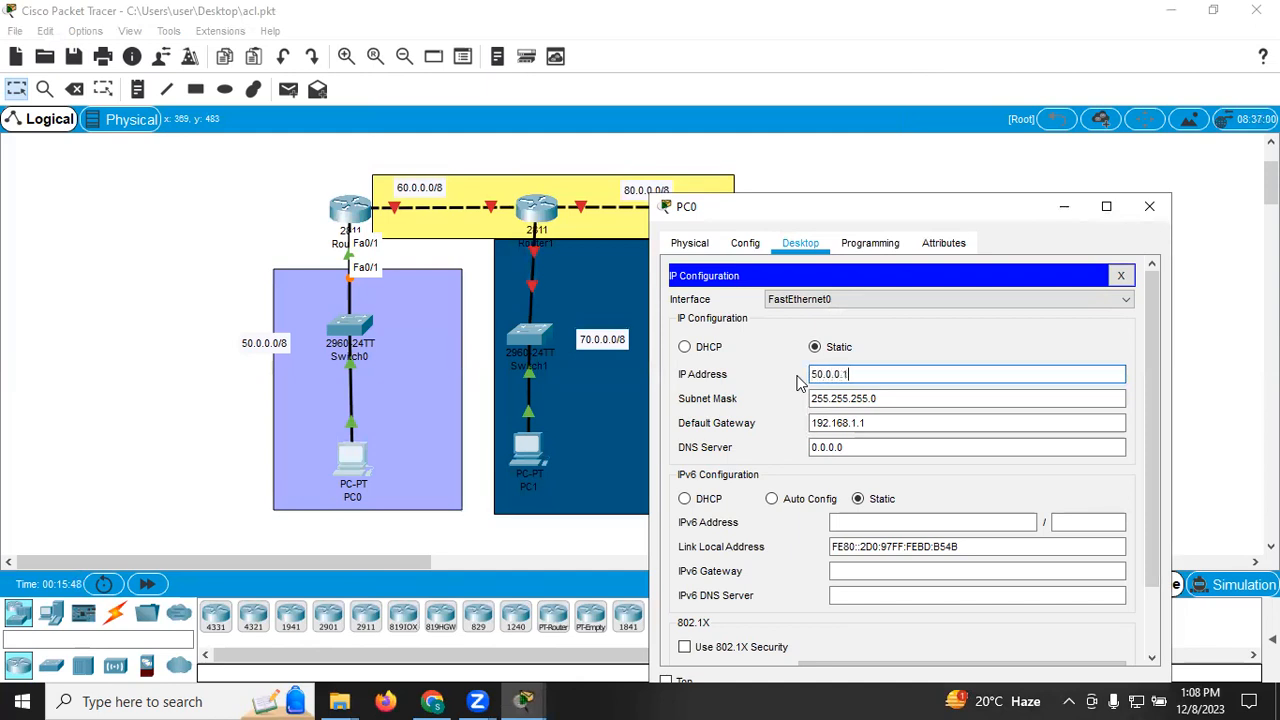
{"action": "type", "text": "50.0.0.1"}
Set PC0's subnet mask to 255.0.0.0 and its default gateway to 50.0.0.10.
{"action": "left_click", "coordinate": [886, 400]}
{"action": "left_click_drag", "start_coordinate": [886, 400], "coordinate": [800, 401]}
{"action": "key", "text": "BackSpace"}
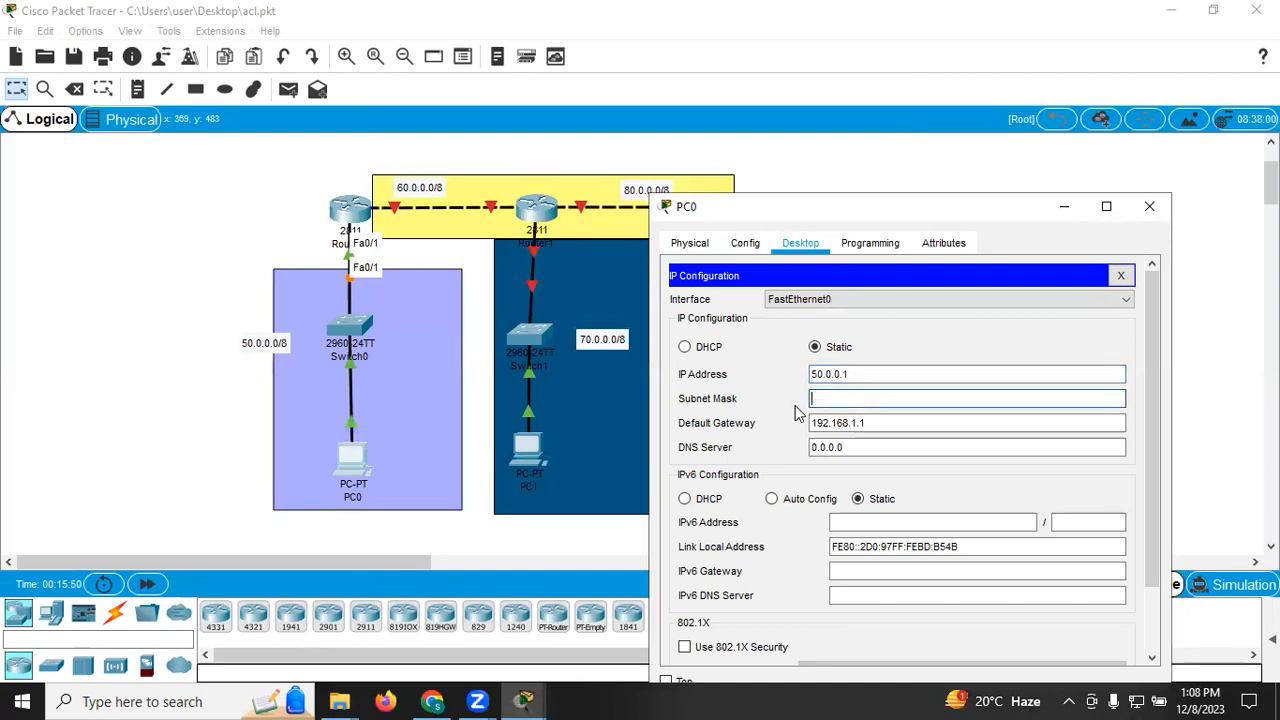
{"action": "type", "text": "255.0.0.0"}
{"action": "left_click_drag", "start_coordinate": [826, 422], "coordinate": [784, 424]}
{"action": "type", "text": "50.0.0.10"}
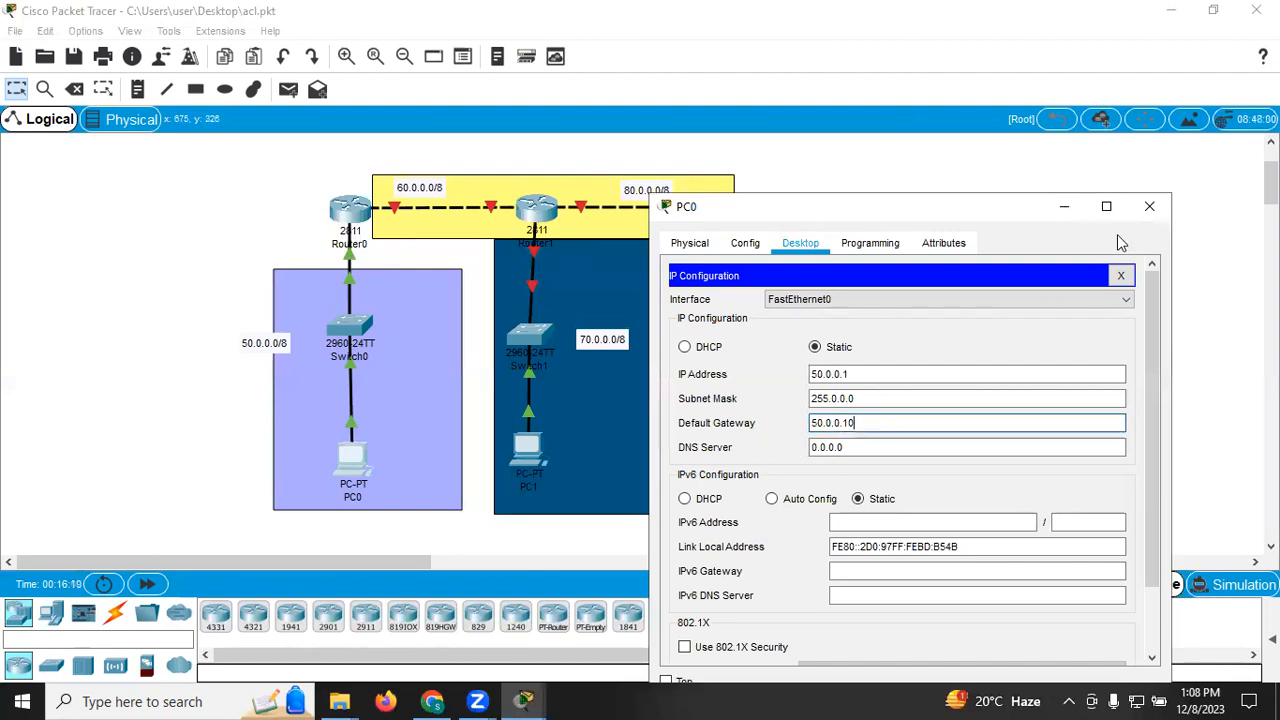
{"action": "left_click", "coordinate": [1148, 207]}
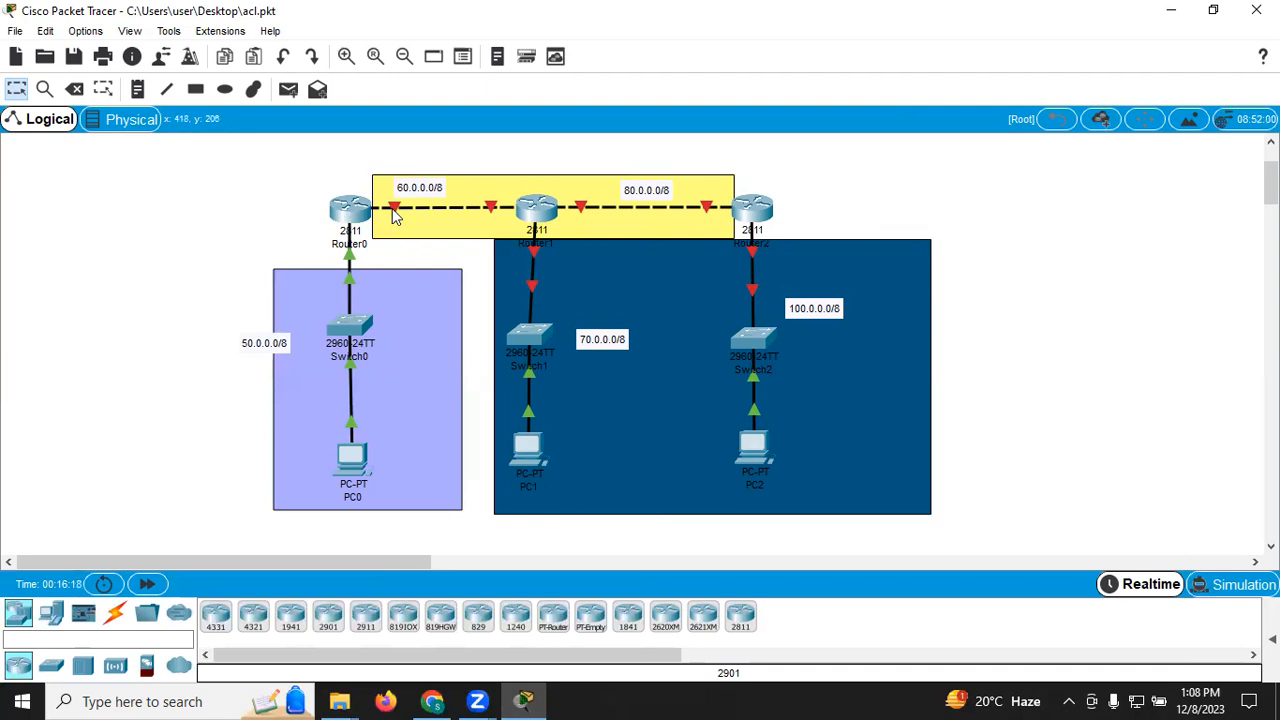
Enable FastEthernet0/0 on Router0 and assign it IP address 60.0.0.10 with subnet mask 255.0.0.0.
{"action": "mouse_move", "coordinate": [396, 216]}
{"action": "left_click", "coordinate": [345, 207]}
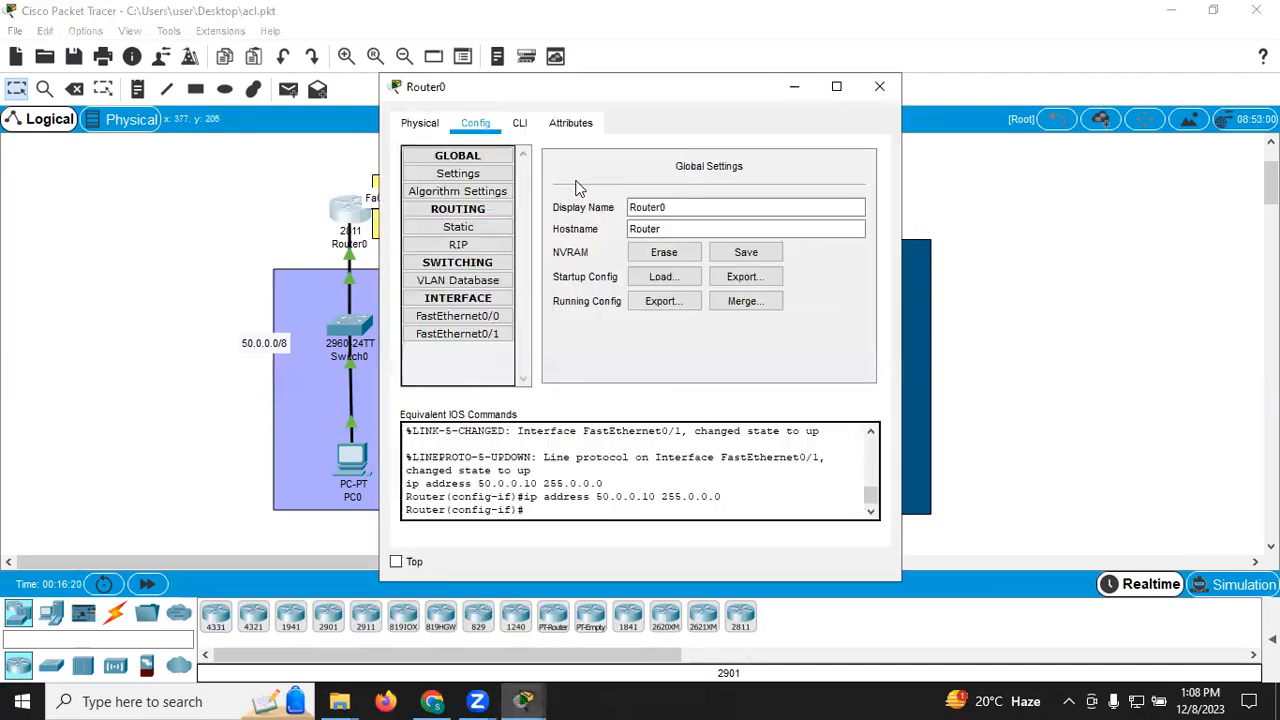
{"action": "left_click", "coordinate": [475, 317]}
{"action": "left_click", "coordinate": [851, 171]}
{"action": "left_click", "coordinate": [757, 265]}
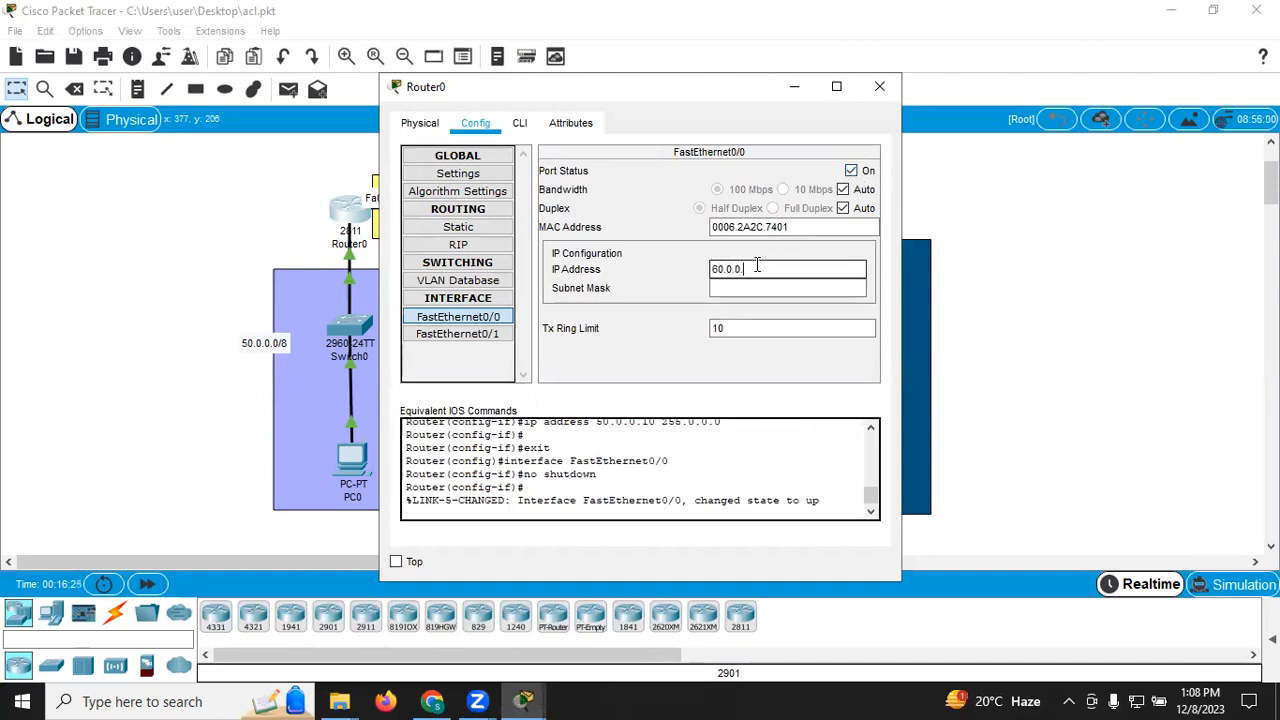
{"action": "left_click", "coordinate": [757, 288]}
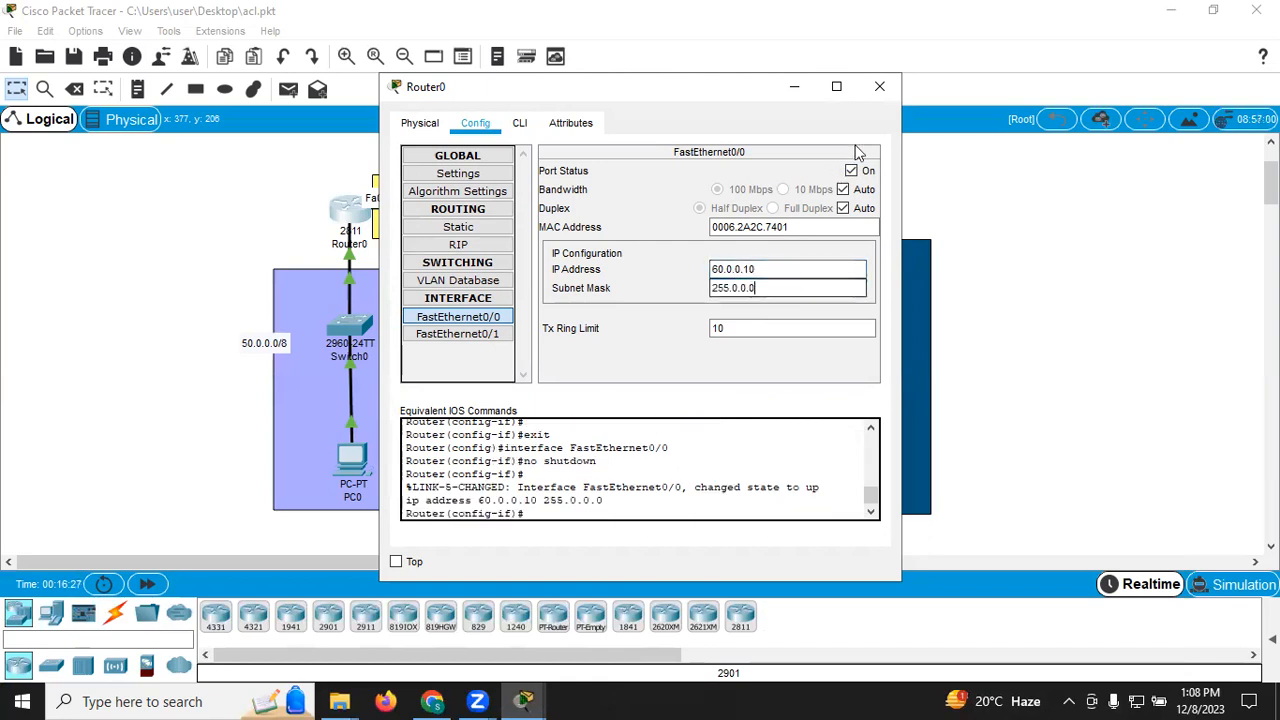
{"action": "left_click", "coordinate": [879, 86]}
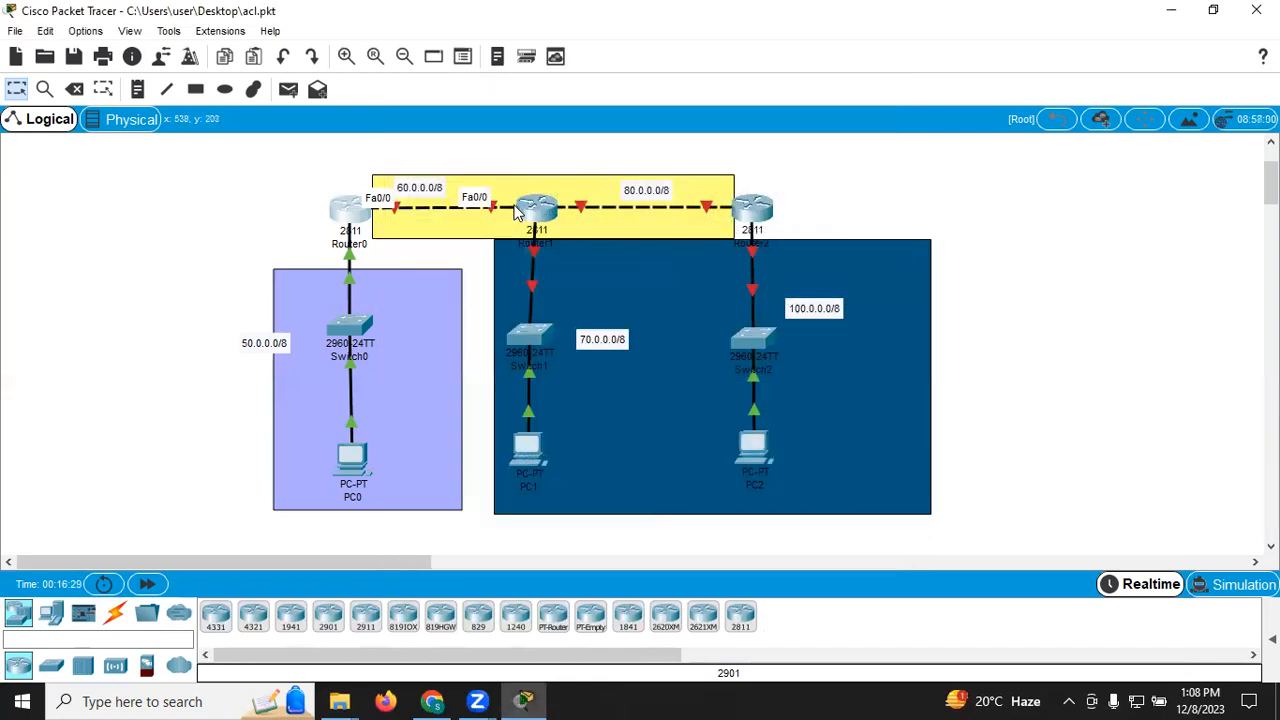
Enable FastEthernet0/0 on Router1 and assign it IP address 60.0.0.1 with subnet mask 255.0.0.0.
{"action": "left_click", "coordinate": [530, 210]}
{"action": "left_click", "coordinate": [472, 124]}
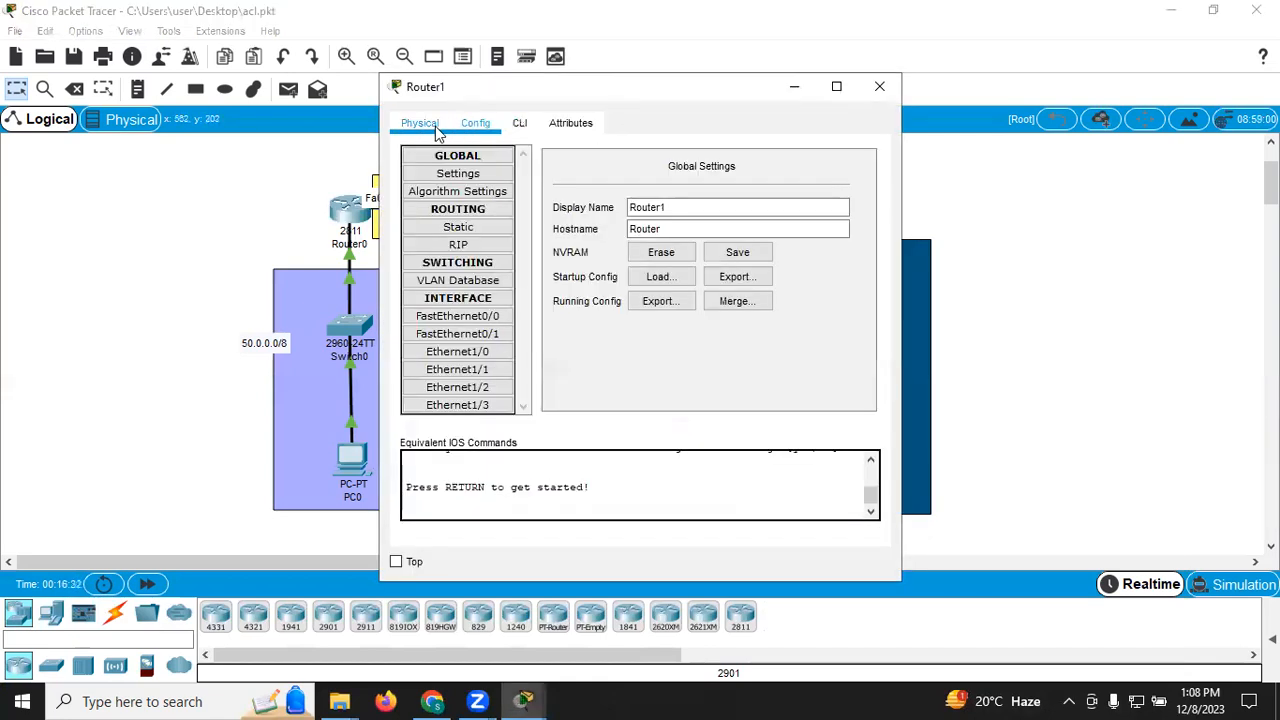
{"action": "left_click", "coordinate": [476, 318]}
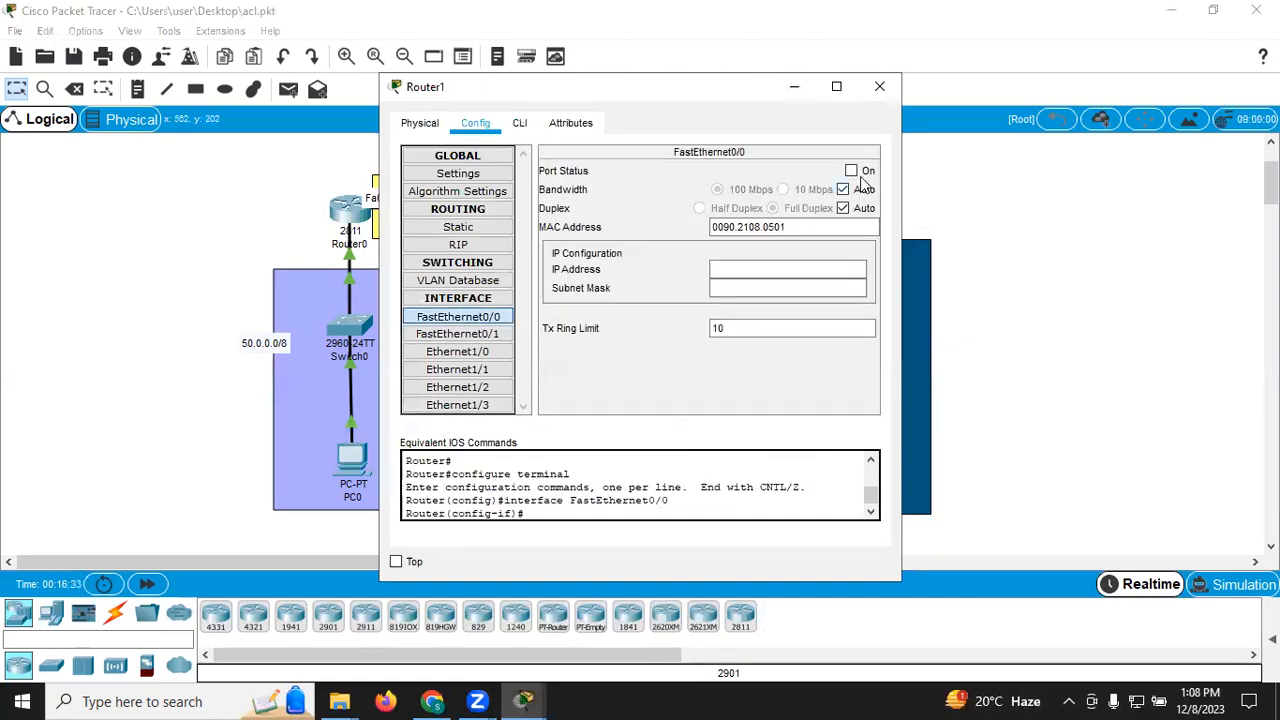
{"action": "left_click", "coordinate": [851, 171]}
{"action": "left_click", "coordinate": [772, 270]}
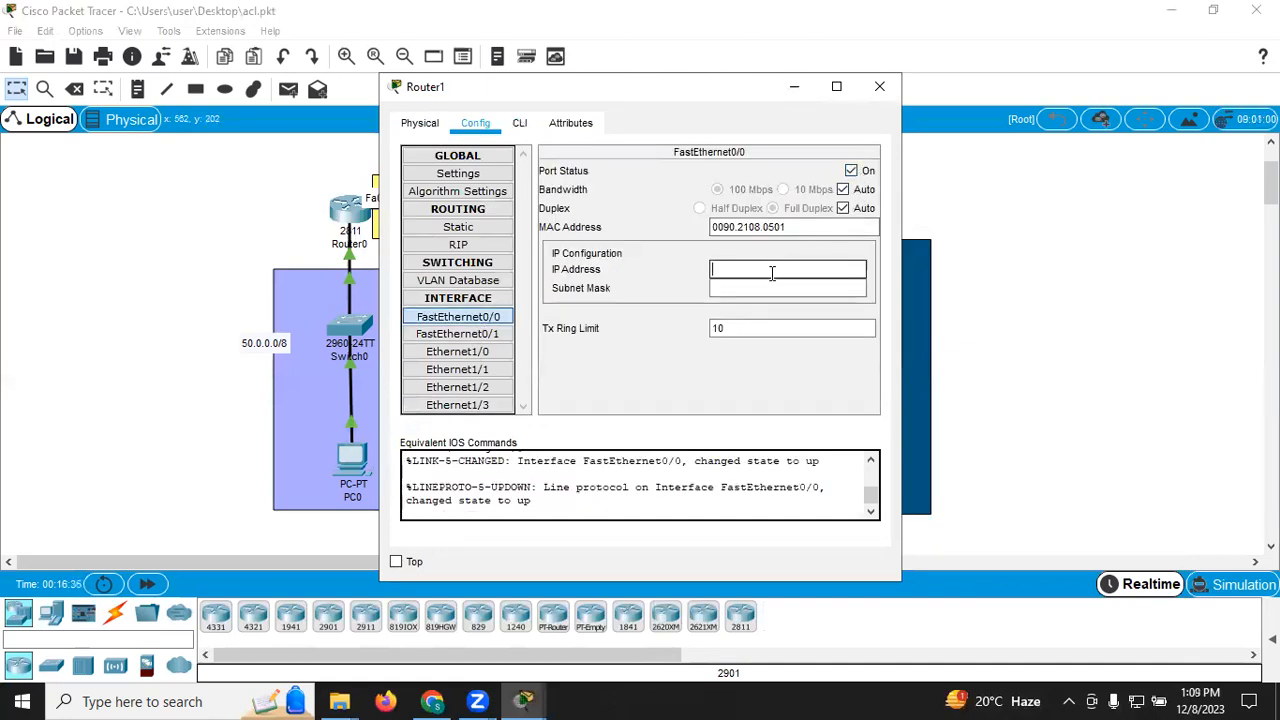
{"action": "left_click_drag", "start_coordinate": [620, 87], "coordinate": [873, 107]}
{"action": "type", "text": "60.0.0.1"}
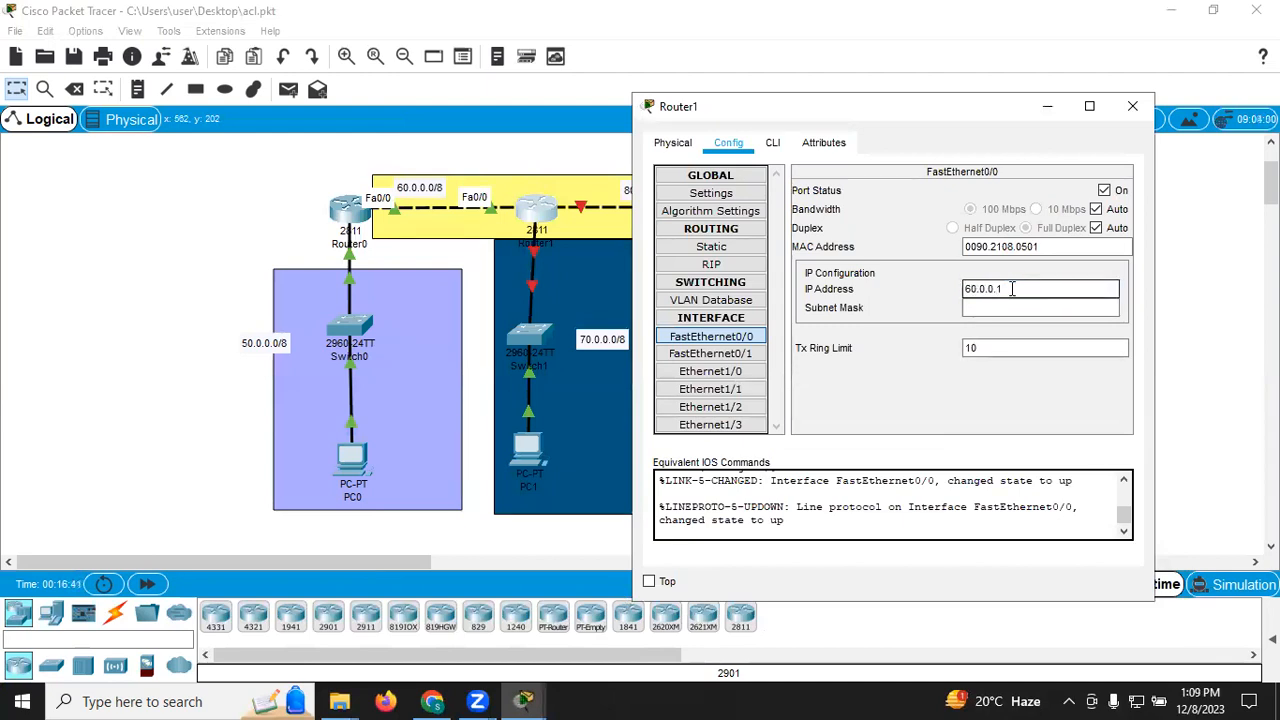
{"action": "left_click", "coordinate": [1010, 307]}
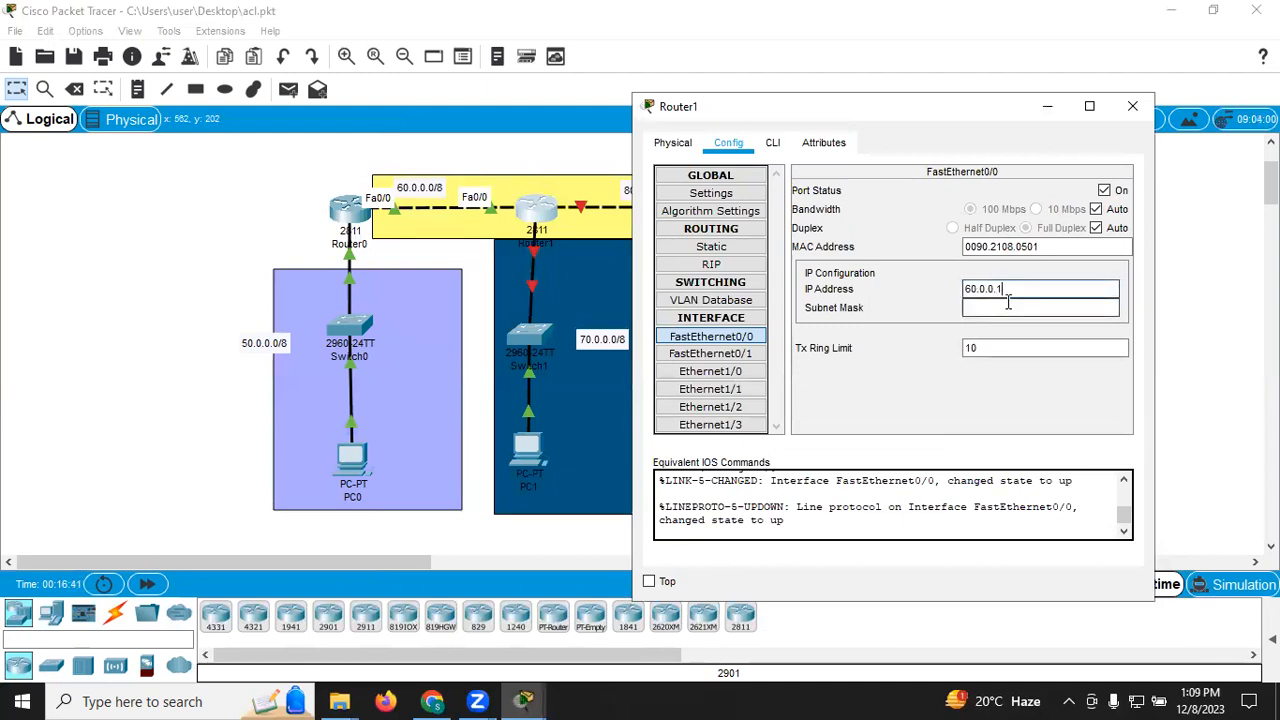
{"action": "left_click", "coordinate": [1132, 106]}
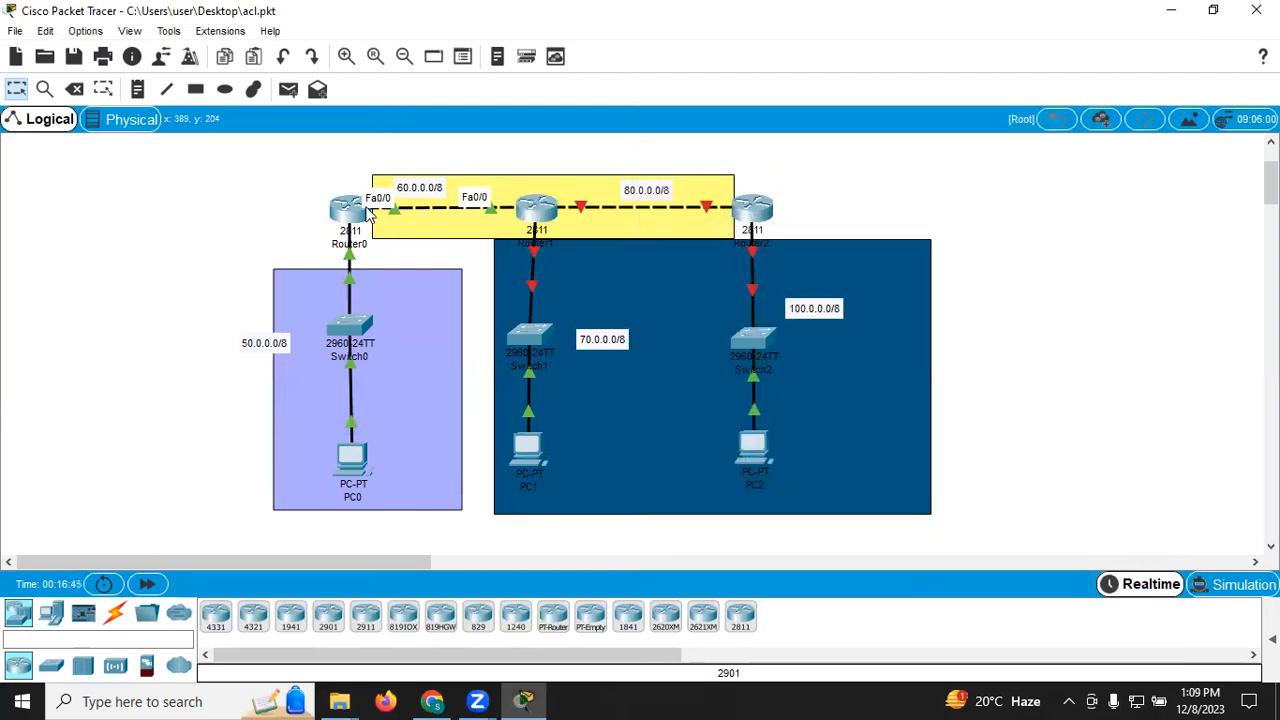
Enable Ethernet1/0 on Router1 and assign it IP address 70.0.0.10 with the default subnet mask.
{"action": "mouse_move", "coordinate": [370, 212]}
{"action": "mouse_move", "coordinate": [557, 216]}
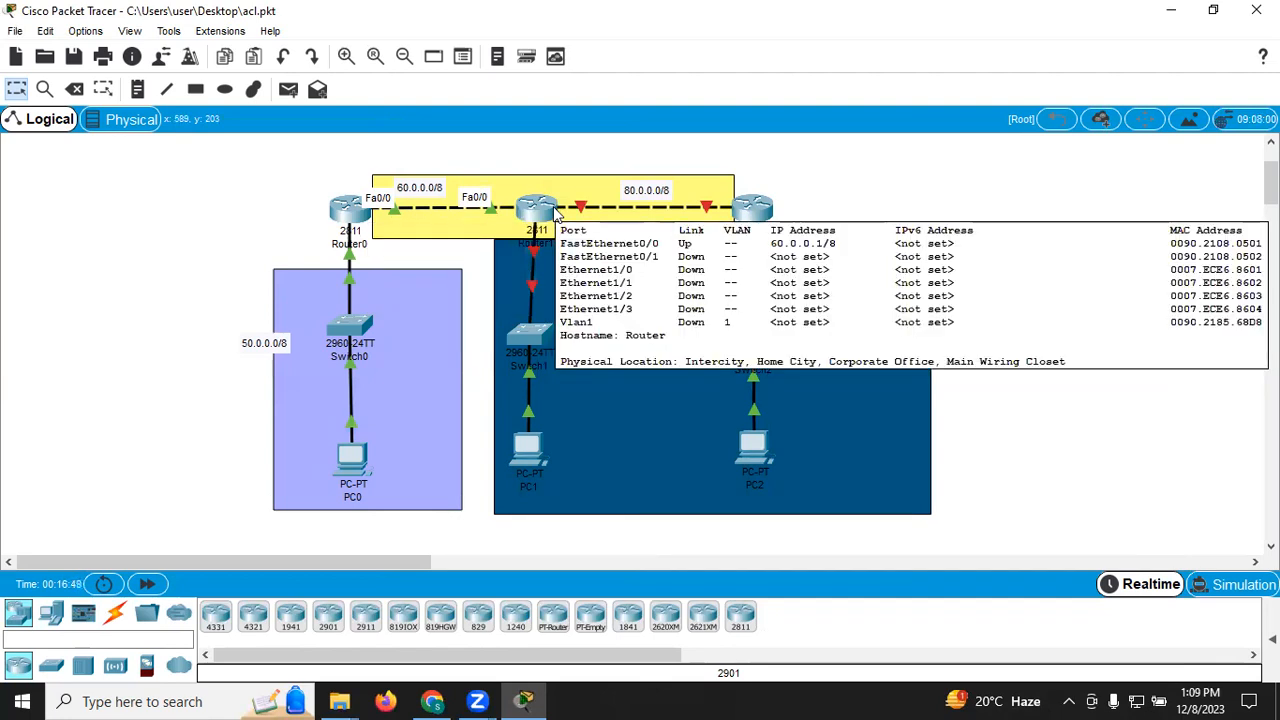
{"action": "left_click", "coordinate": [534, 220]}
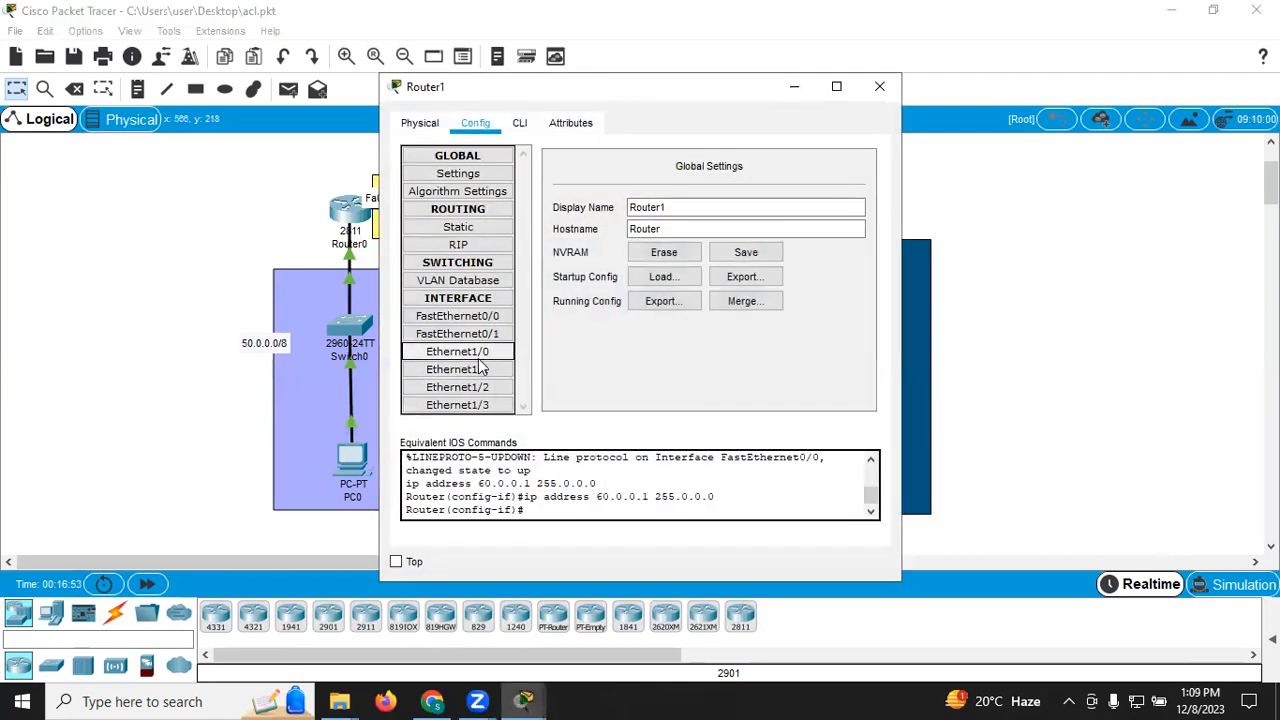
{"action": "left_click", "coordinate": [480, 355]}
{"action": "left_click", "coordinate": [852, 171]}
{"action": "left_click", "coordinate": [760, 266]}
{"action": "type", "text": "70.0.0.10"}
{"action": "left_click", "coordinate": [757, 288]}
{"action": "left_click", "coordinate": [880, 86]}
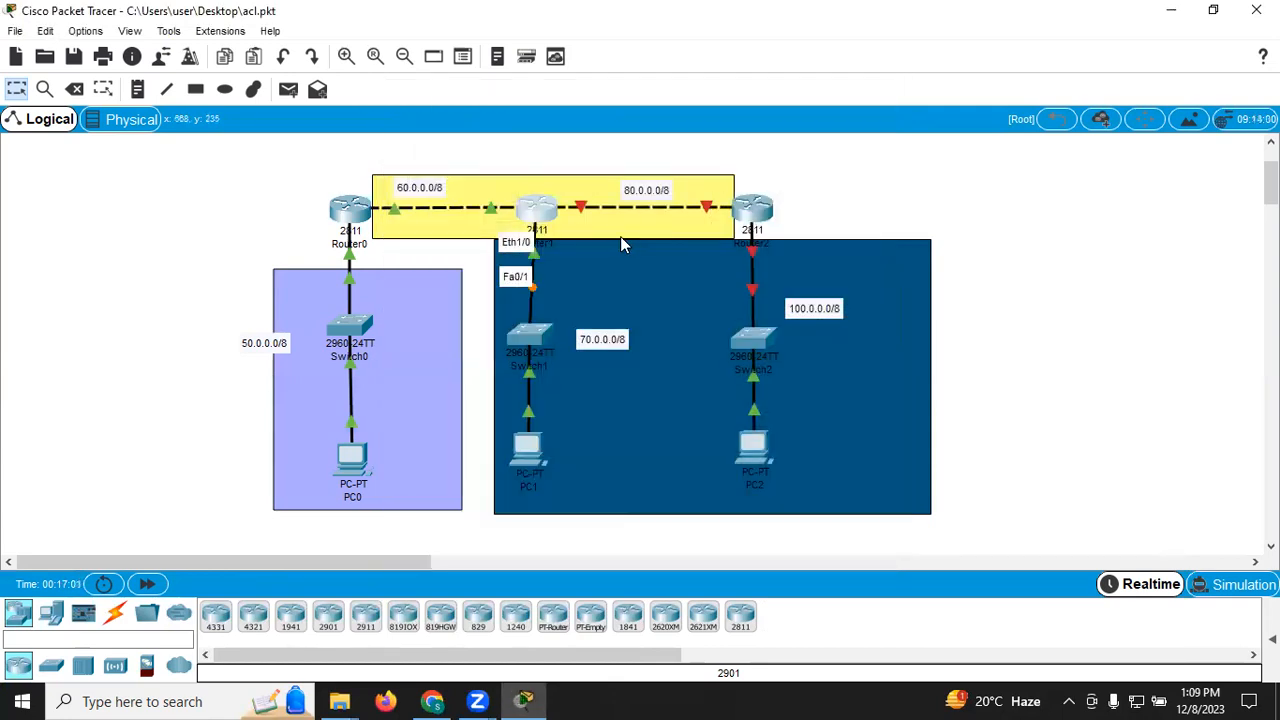
Set PC1's static IP address to 70.0.0.1 and clear its existing default gateway.
{"action": "left_click", "coordinate": [527, 447]}
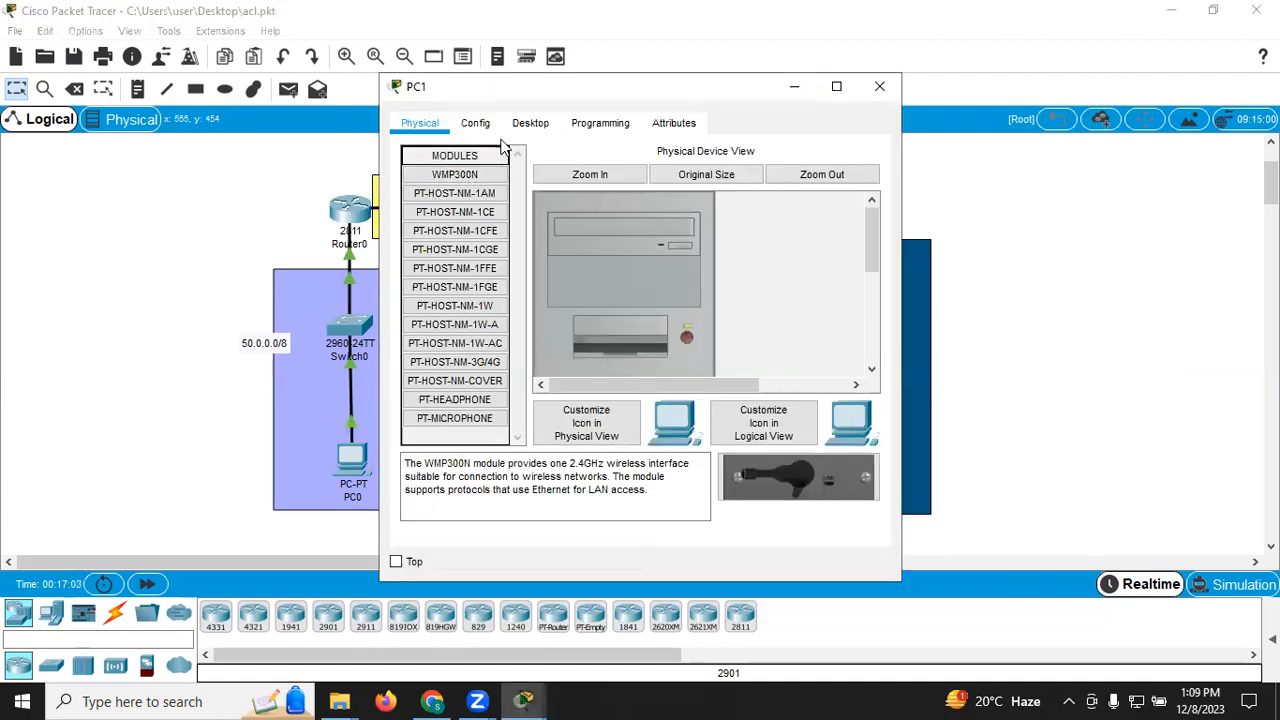
{"action": "left_click", "coordinate": [530, 122]}
{"action": "left_click", "coordinate": [463, 180]}
{"action": "left_click_drag", "start_coordinate": [605, 254], "coordinate": [486, 257]}
{"action": "key", "text": "BackSpace"}
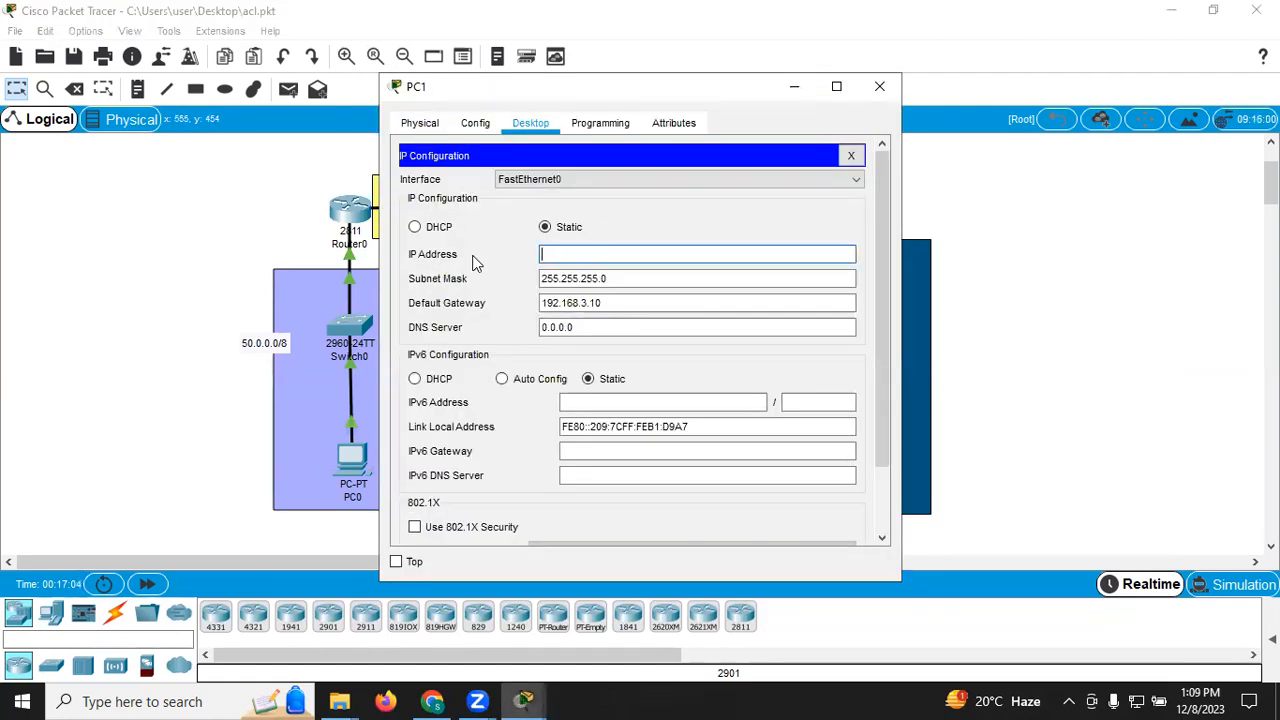
{"action": "left_click_drag", "start_coordinate": [605, 303], "coordinate": [504, 300]}
{"action": "key", "text": "BackSpace"}
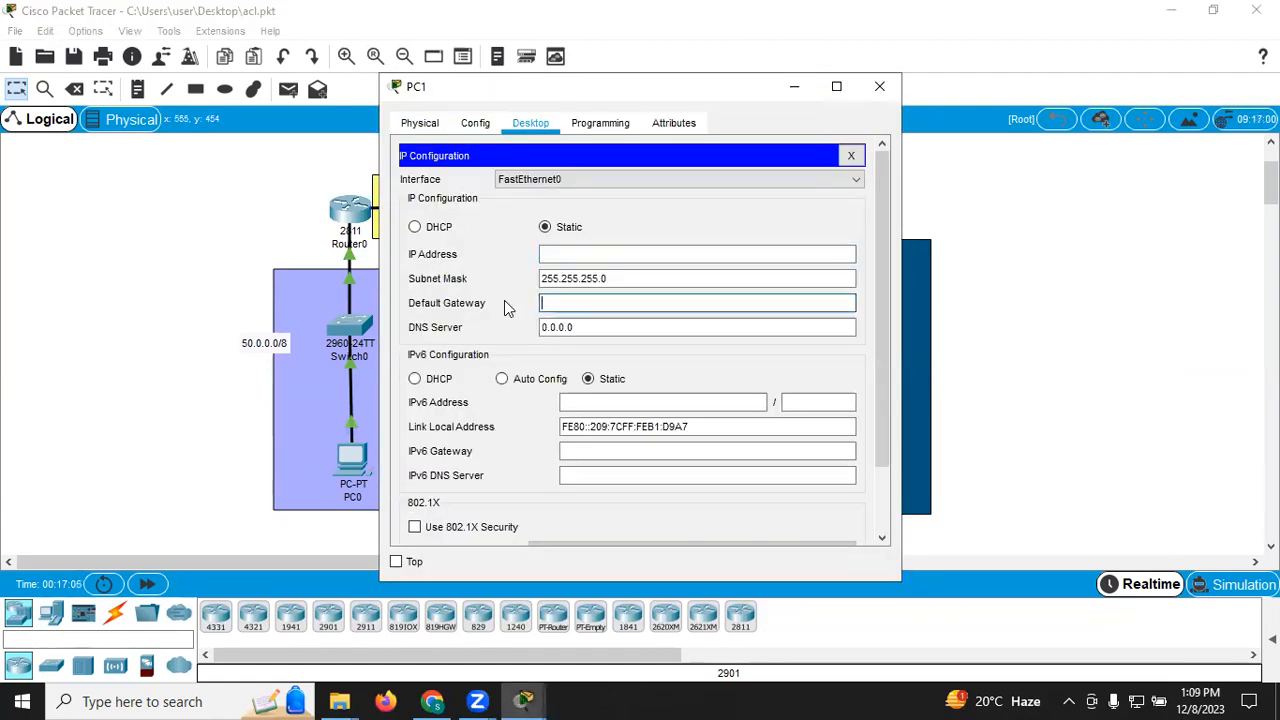
{"action": "left_click", "coordinate": [560, 255]}
{"action": "type", "text": "70"}
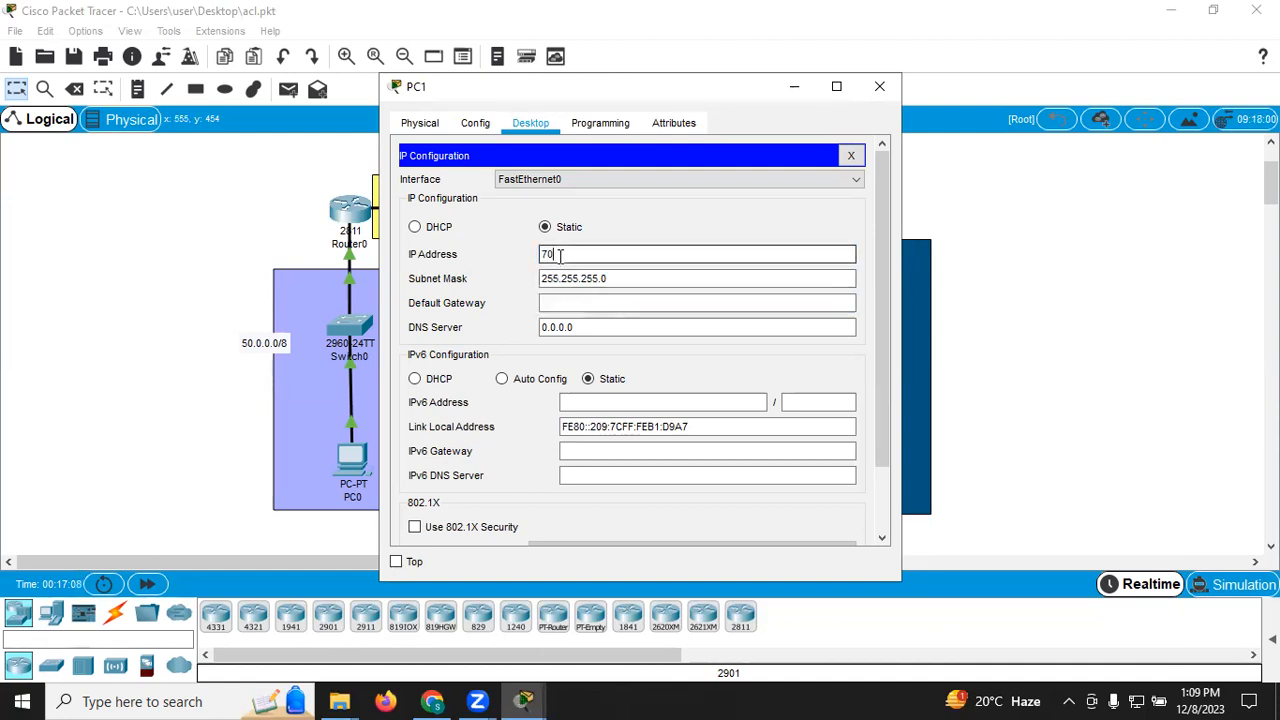
{"action": "type", "text": ".0.0."}
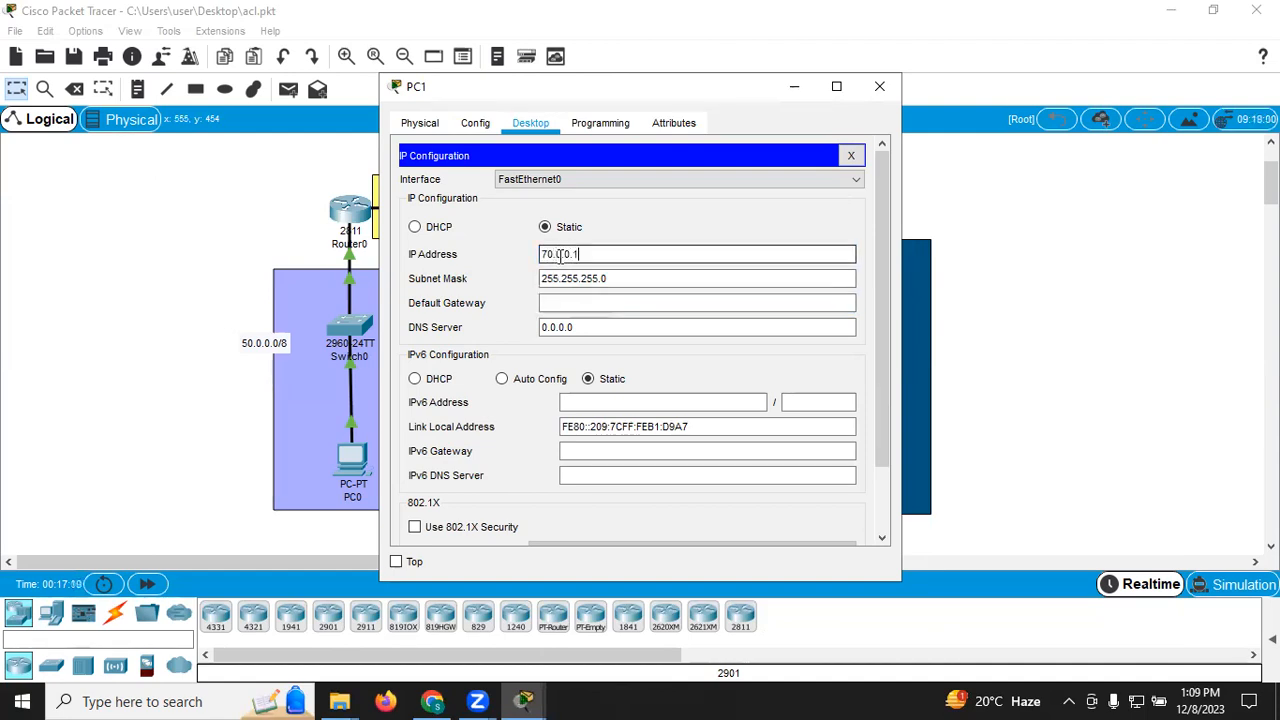
{"action": "type", "text": "1"}
Set PC1's subnet mask to 255.0.0.0.
{"action": "left_click", "coordinate": [609, 278]}
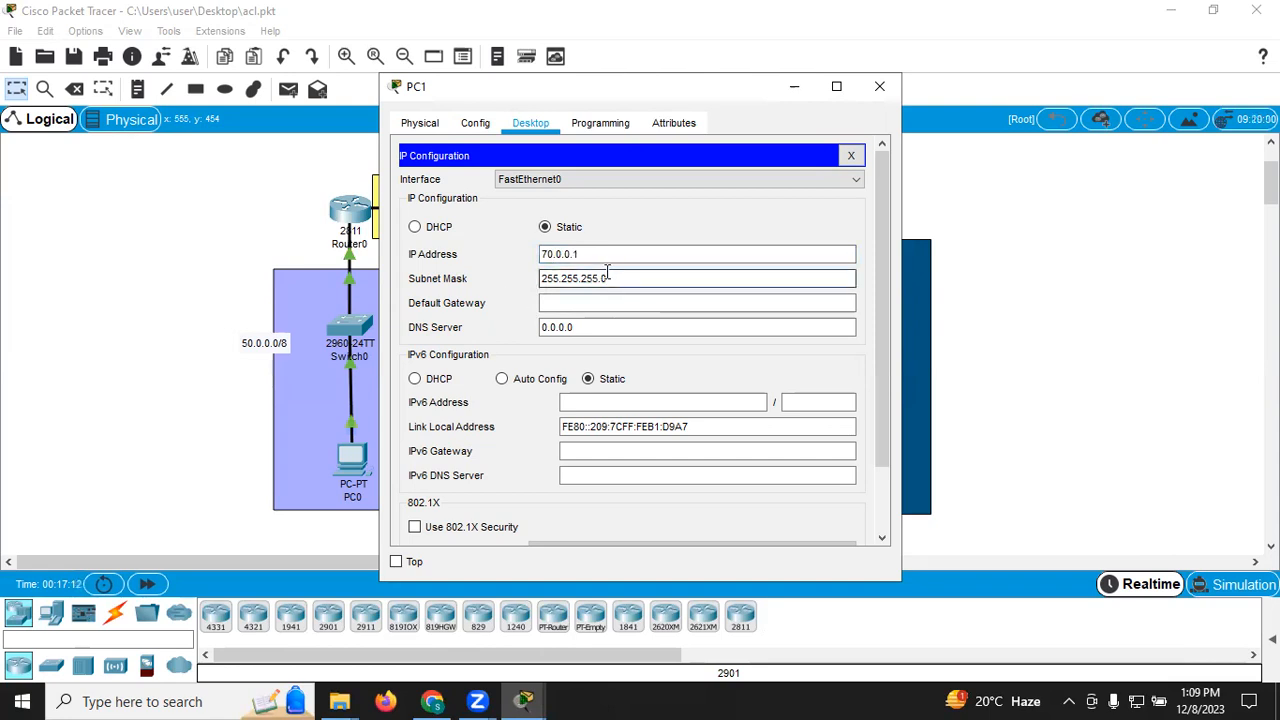
{"action": "key", "text": "BackSpace"}
{"action": "key", "text": "BackSpace"}
{"action": "key", "text": "BackSpace"}
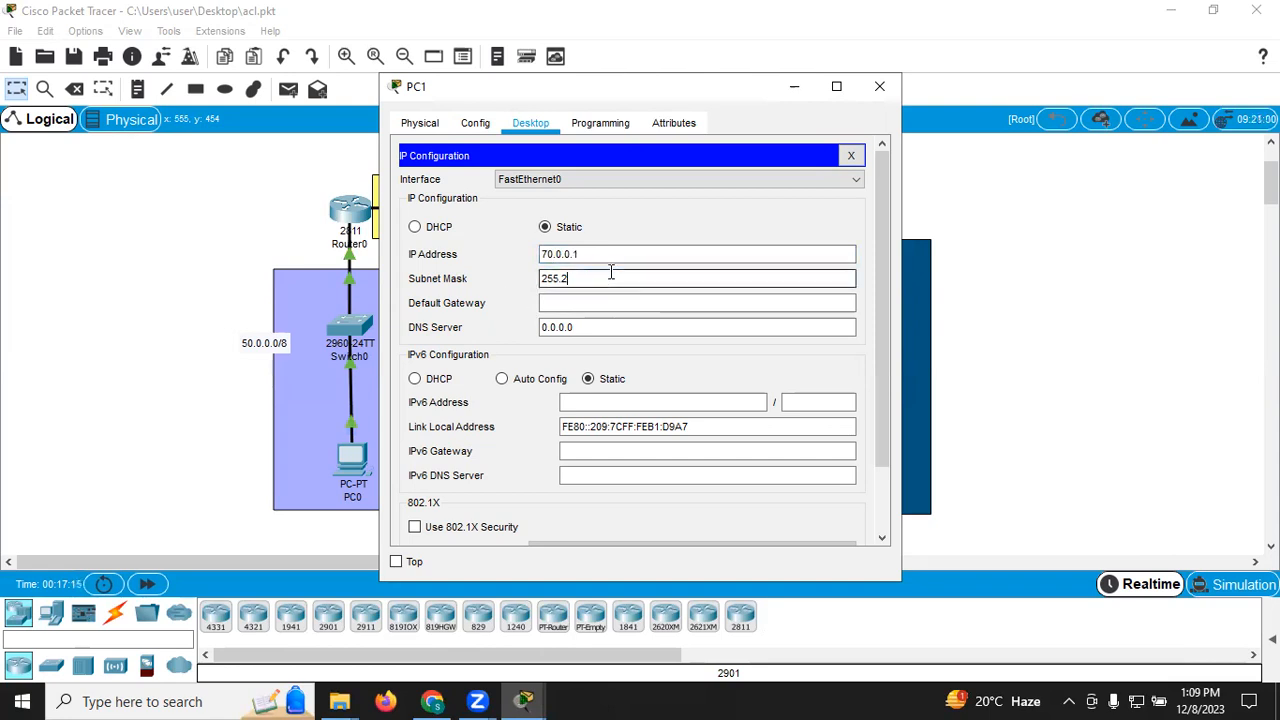
{"action": "type", "text": "0.0.0"}
{"action": "left_click", "coordinate": [602, 300]}
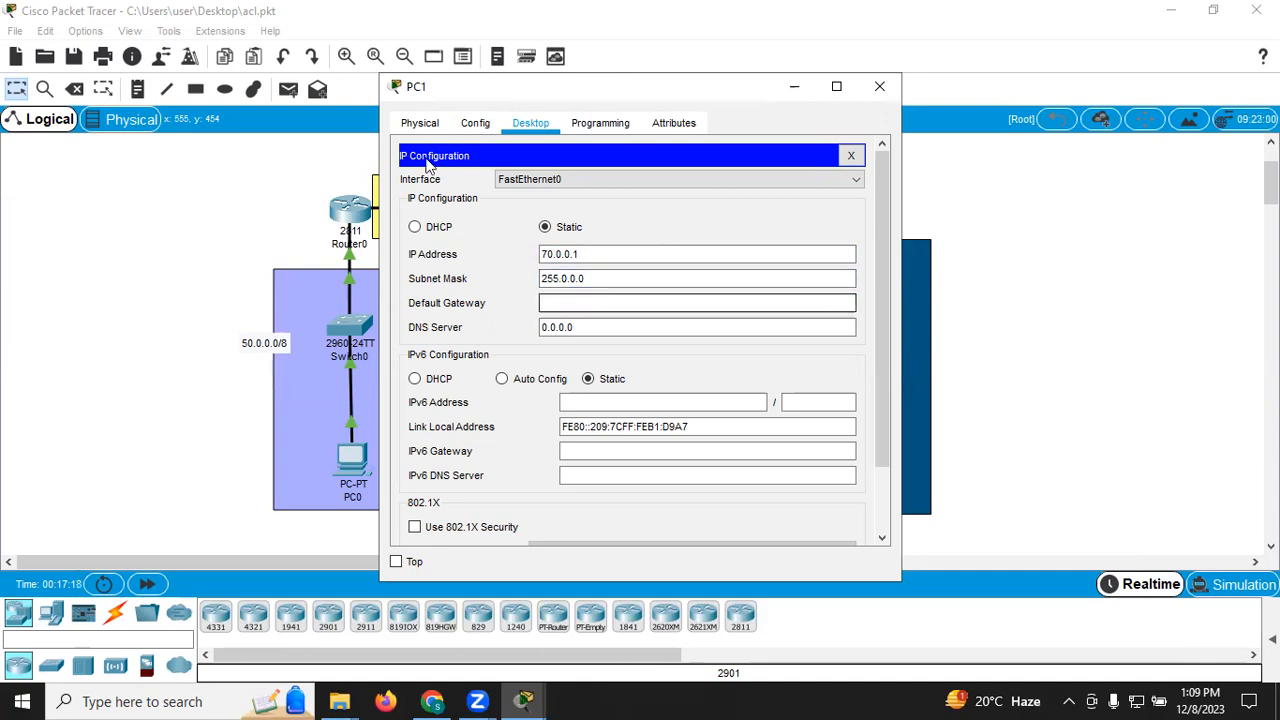
{"action": "left_click_drag", "start_coordinate": [578, 278], "coordinate": [540, 280]}
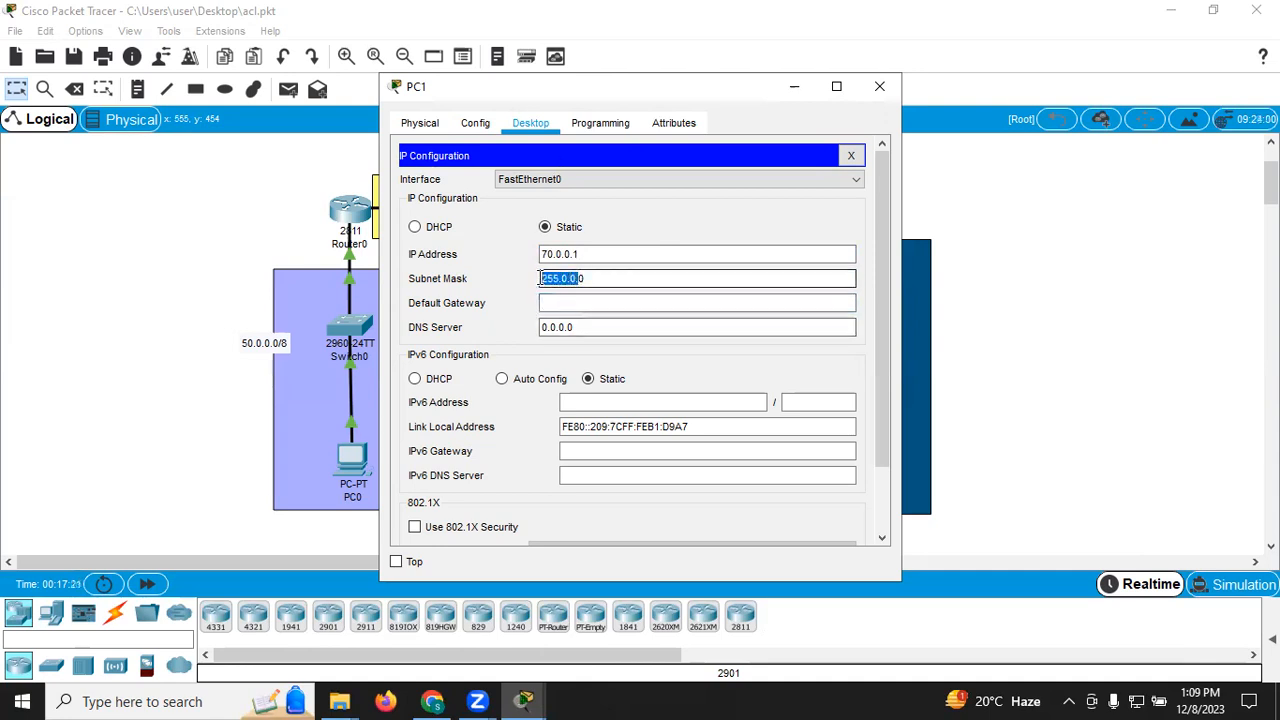
{"action": "left_click", "coordinate": [546, 280]}
Set PC1's default gateway to 70.0.0.10, keeping its configuration window on top while checking the topology, and close the window.
{"action": "left_click", "coordinate": [556, 302]}
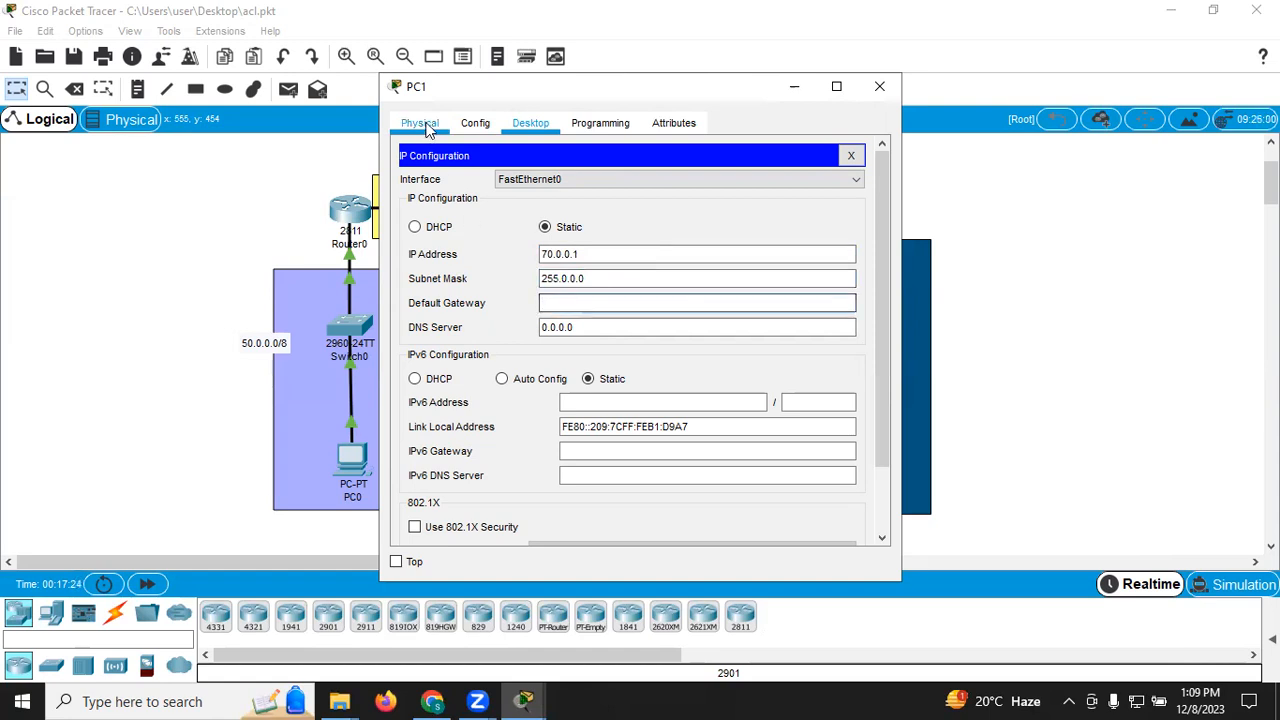
{"action": "left_click_drag", "start_coordinate": [430, 88], "coordinate": [837, 83]}
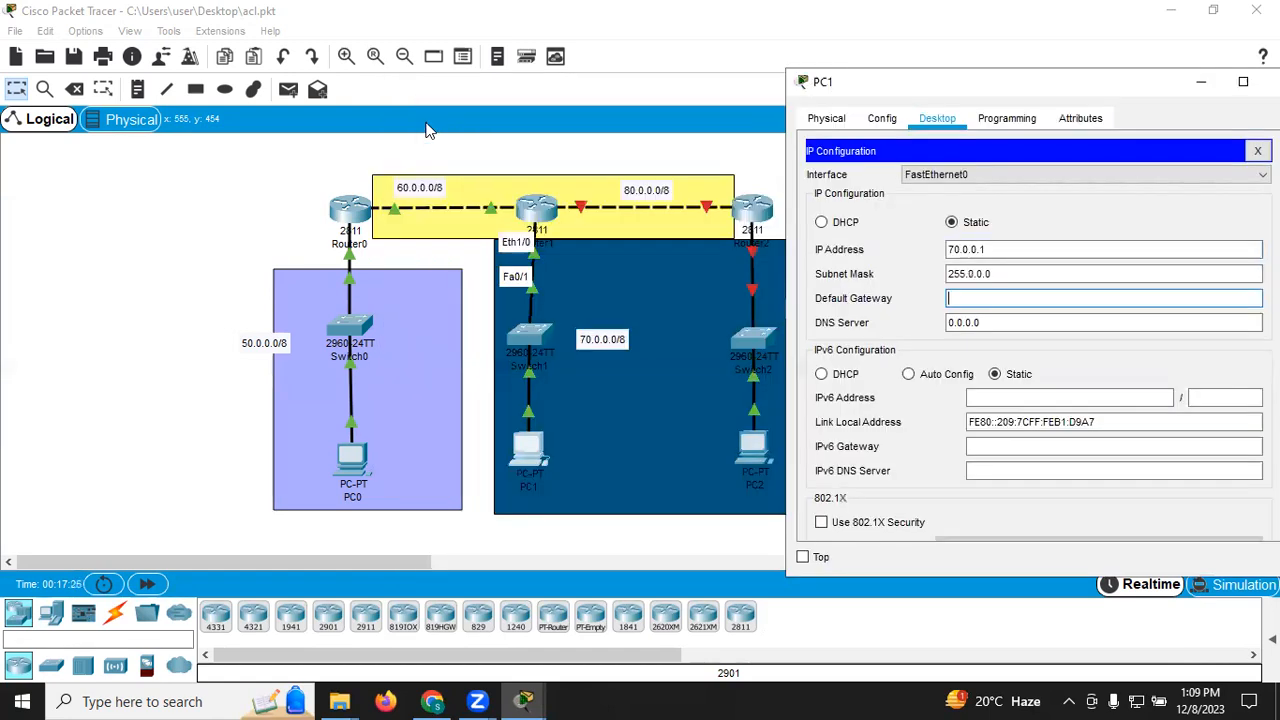
{"action": "left_click", "coordinate": [803, 557]}
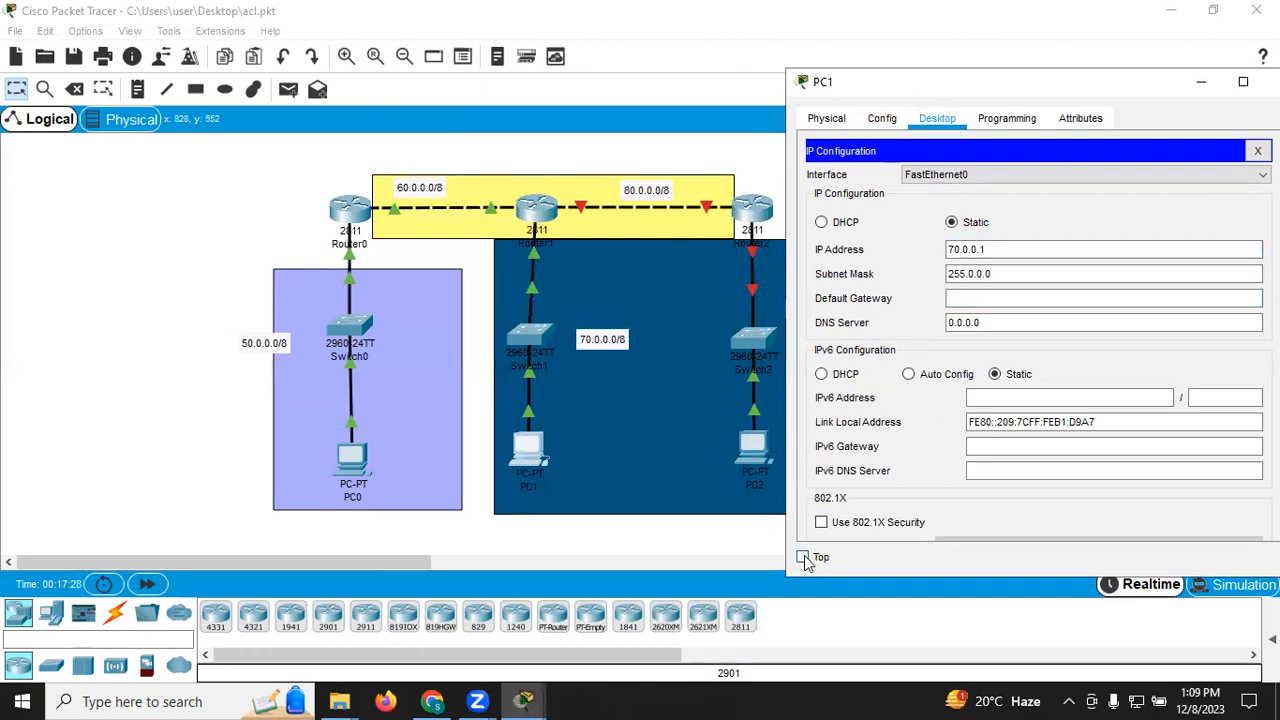
{"action": "left_click", "coordinate": [530, 258]}
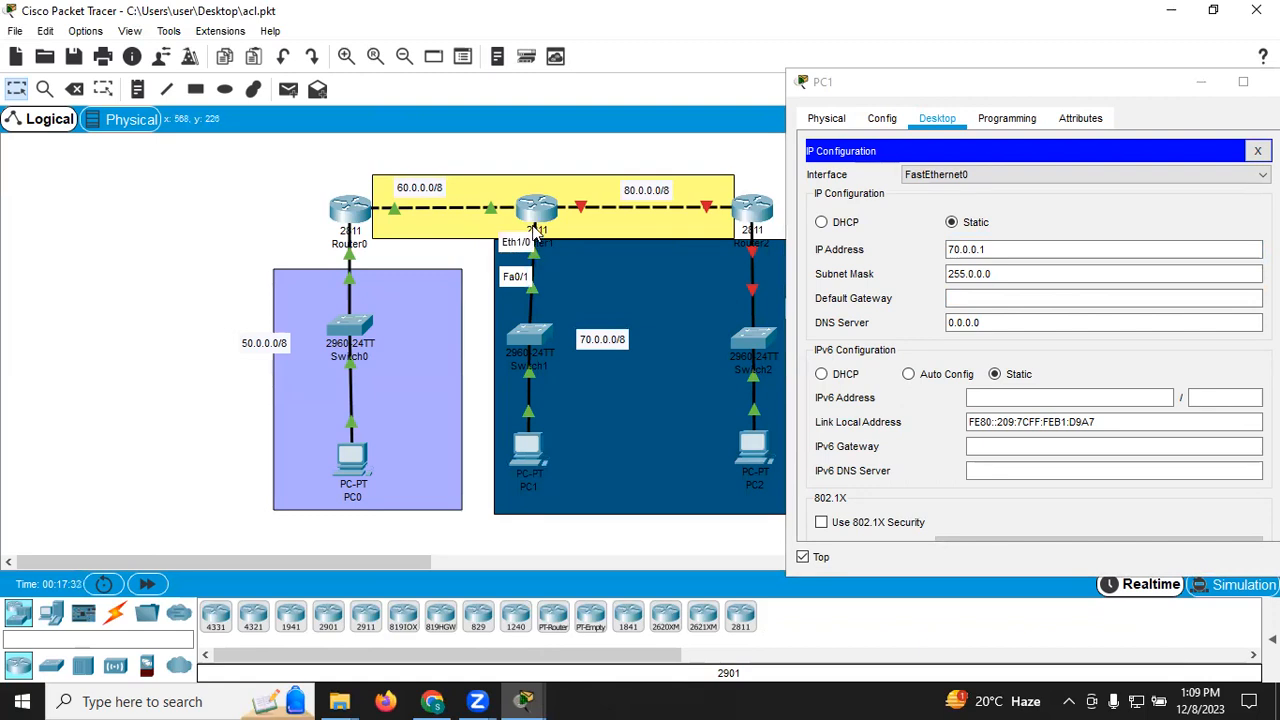
{"action": "mouse_move", "coordinate": [536, 218]}
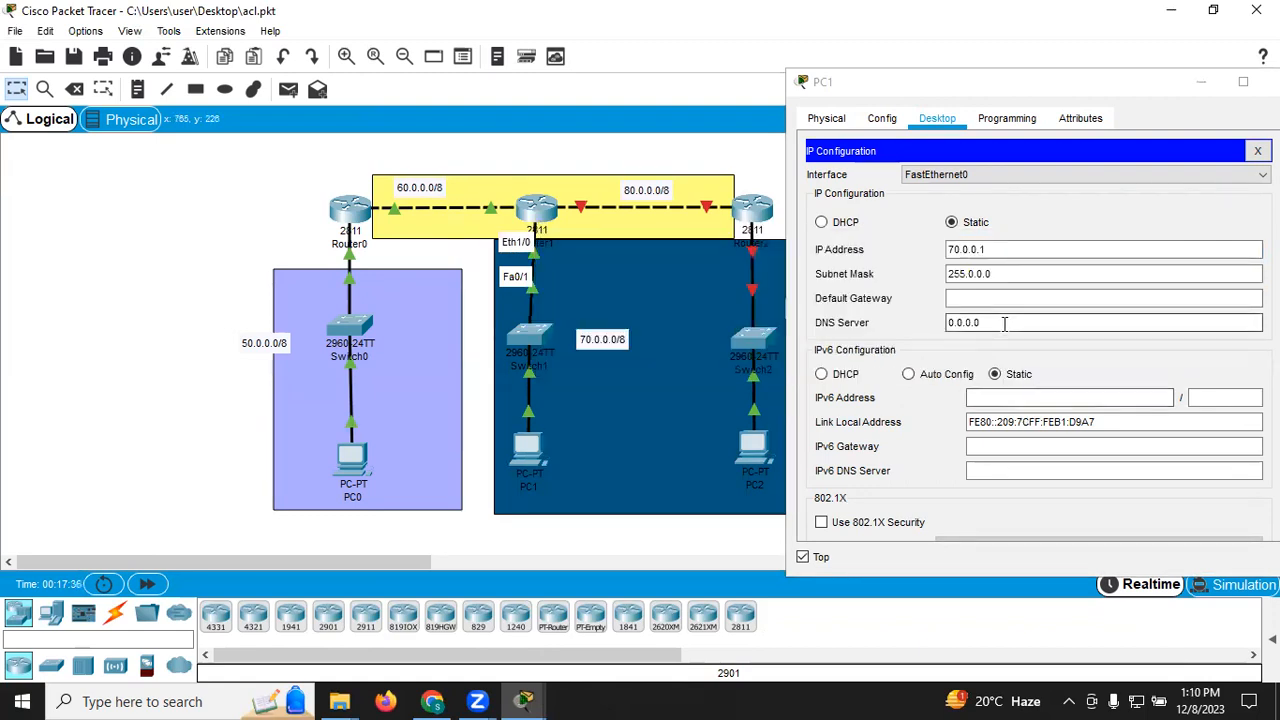
{"action": "left_click", "coordinate": [1003, 322]}
{"action": "left_click", "coordinate": [985, 302]}
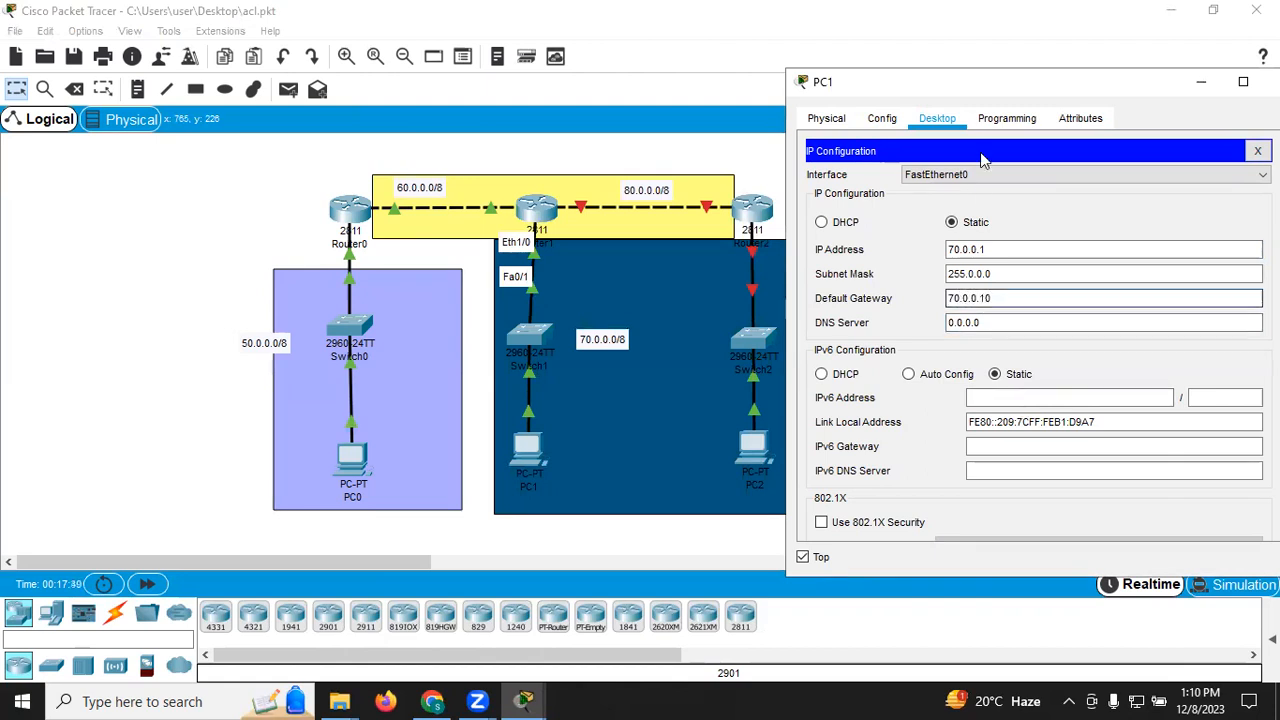
{"action": "left_click_drag", "start_coordinate": [986, 91], "coordinate": [874, 105]}
{"action": "left_click", "coordinate": [1173, 97]}
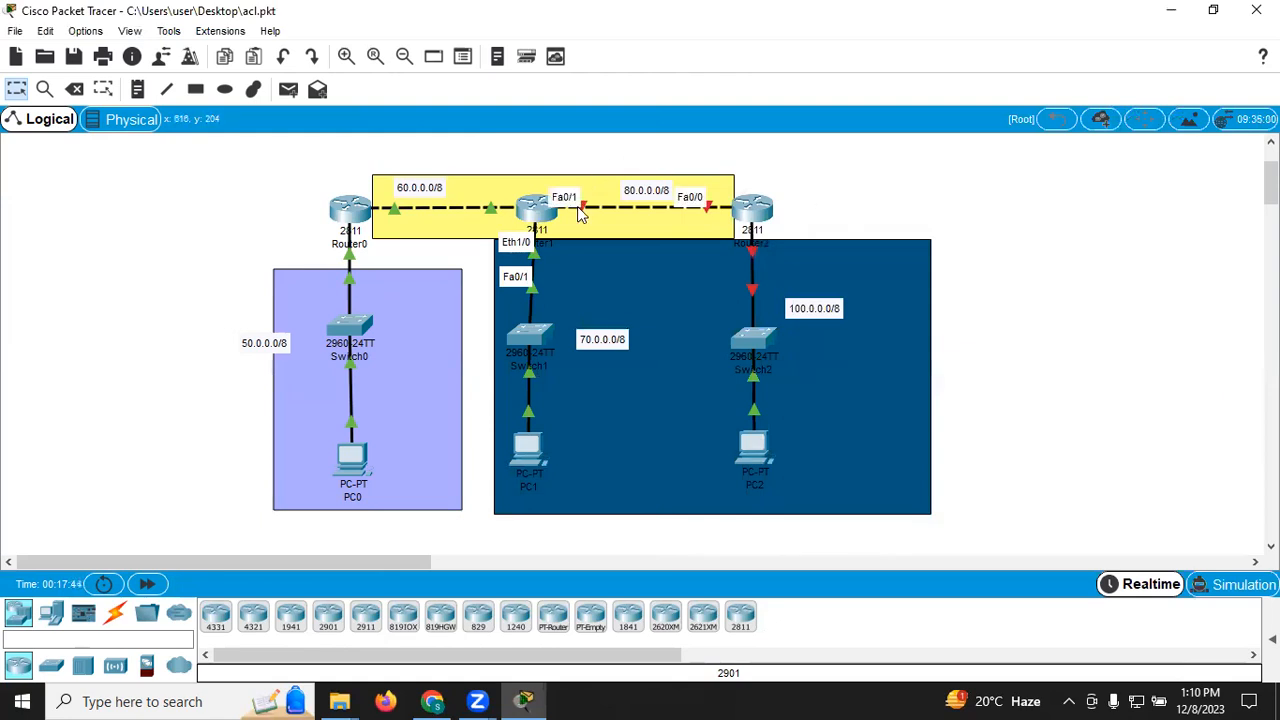
Enable FastEthernet0/1 on Router1 and assign it IP address 80.0.0.10 with the default subnet mask.
{"action": "left_click", "coordinate": [540, 210]}
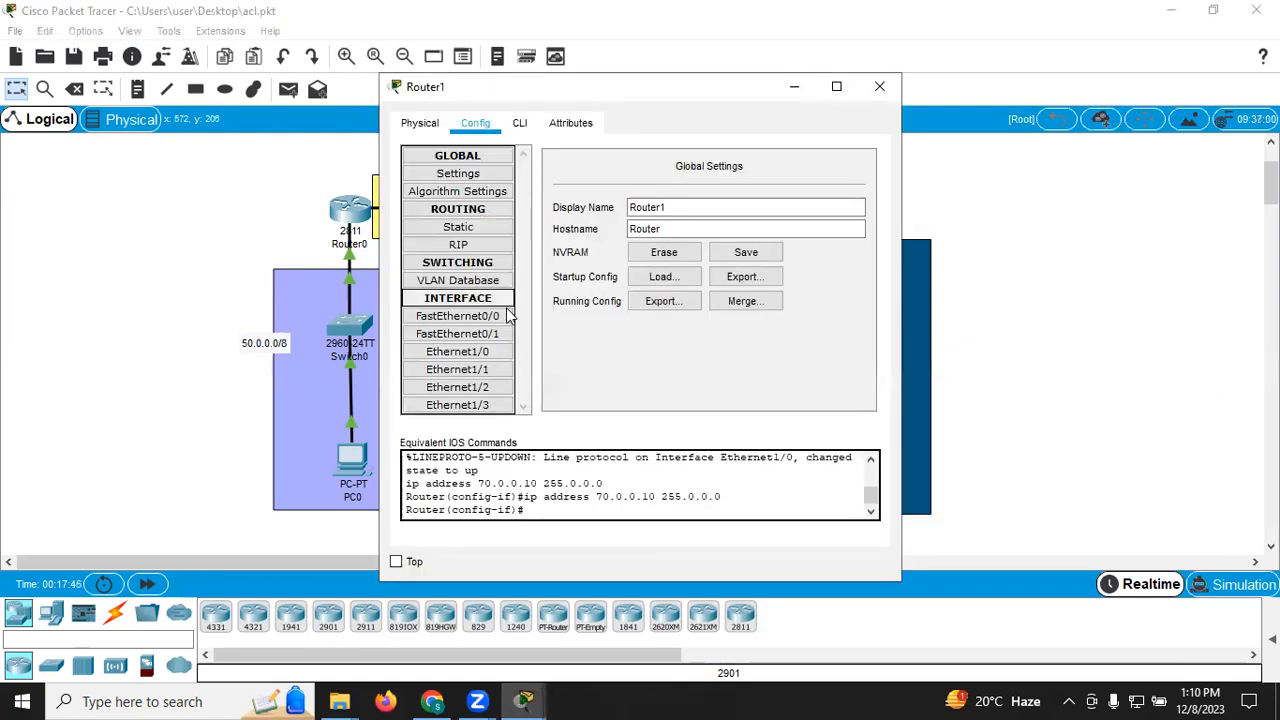
{"action": "left_click", "coordinate": [498, 336]}
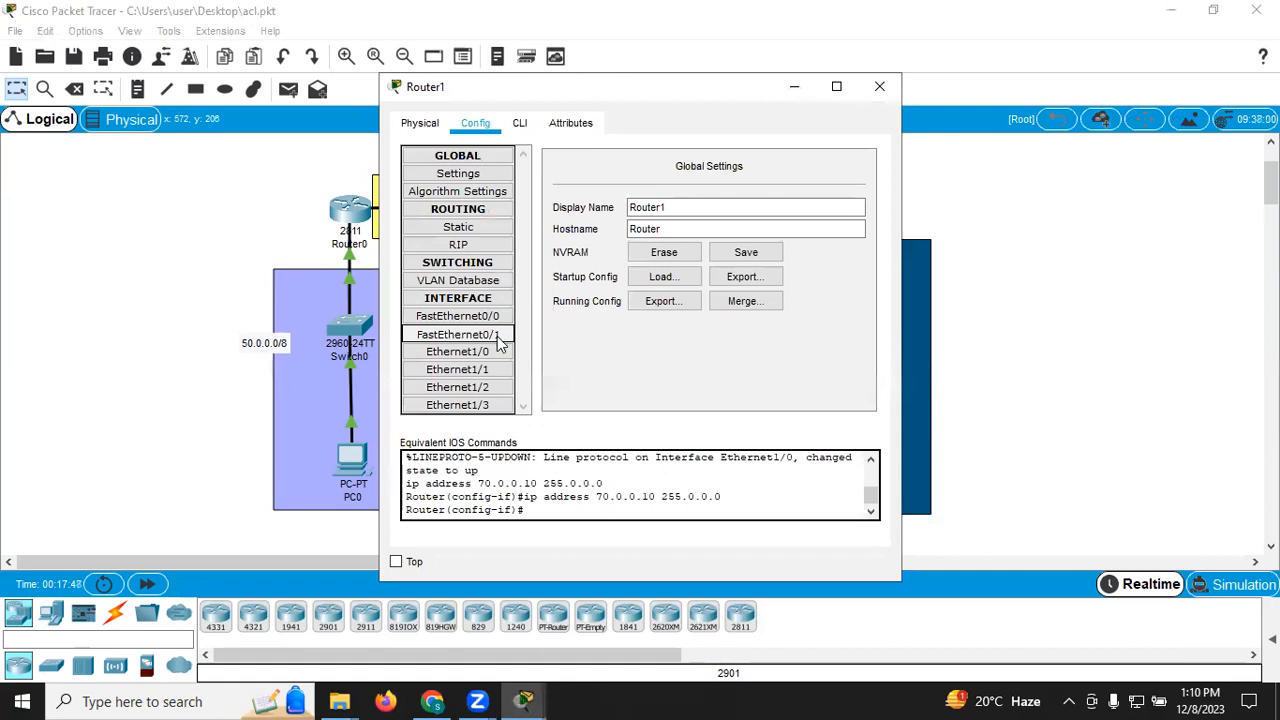
{"action": "left_click", "coordinate": [851, 171]}
{"action": "left_click", "coordinate": [783, 267]}
{"action": "type", "text": "80.0.0.10"}
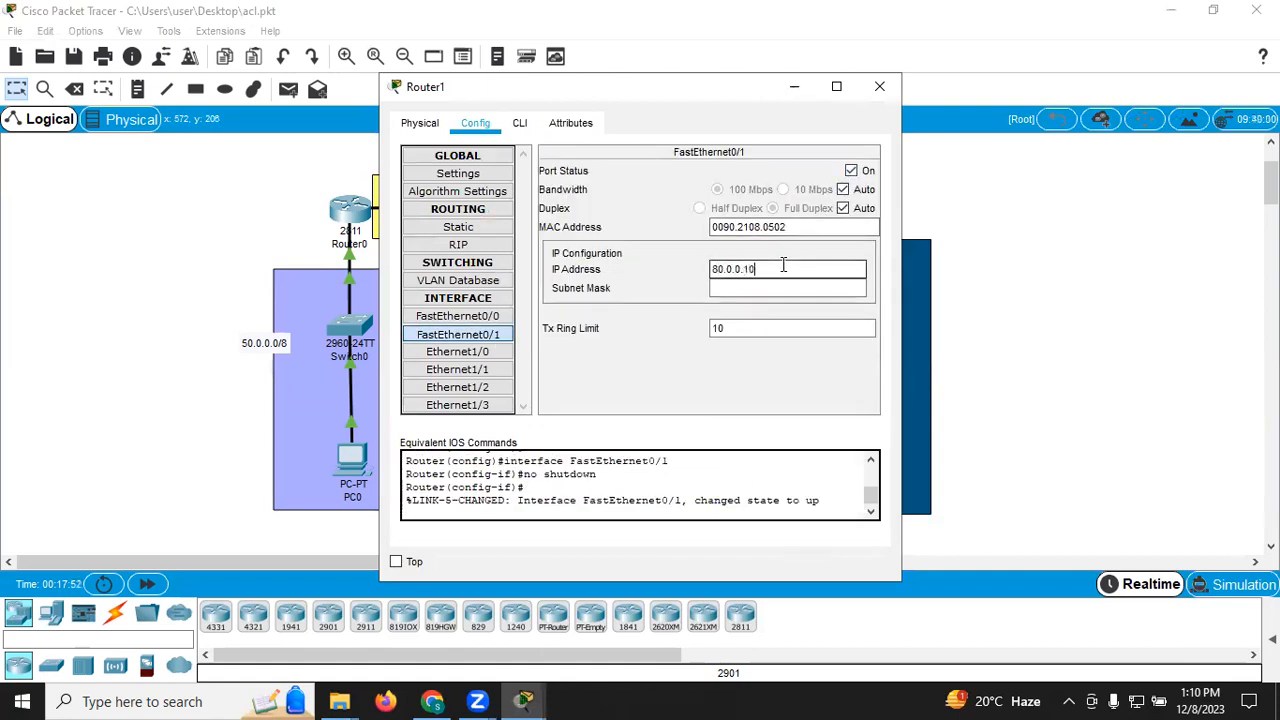
{"action": "left_click", "coordinate": [777, 289]}
{"action": "left_click", "coordinate": [880, 86]}
Enable FastEthernet0/0 on Router2 and assign it IP address 80.0.0.2 with subnet mask 255.0.0.0.
{"action": "left_click", "coordinate": [751, 212]}
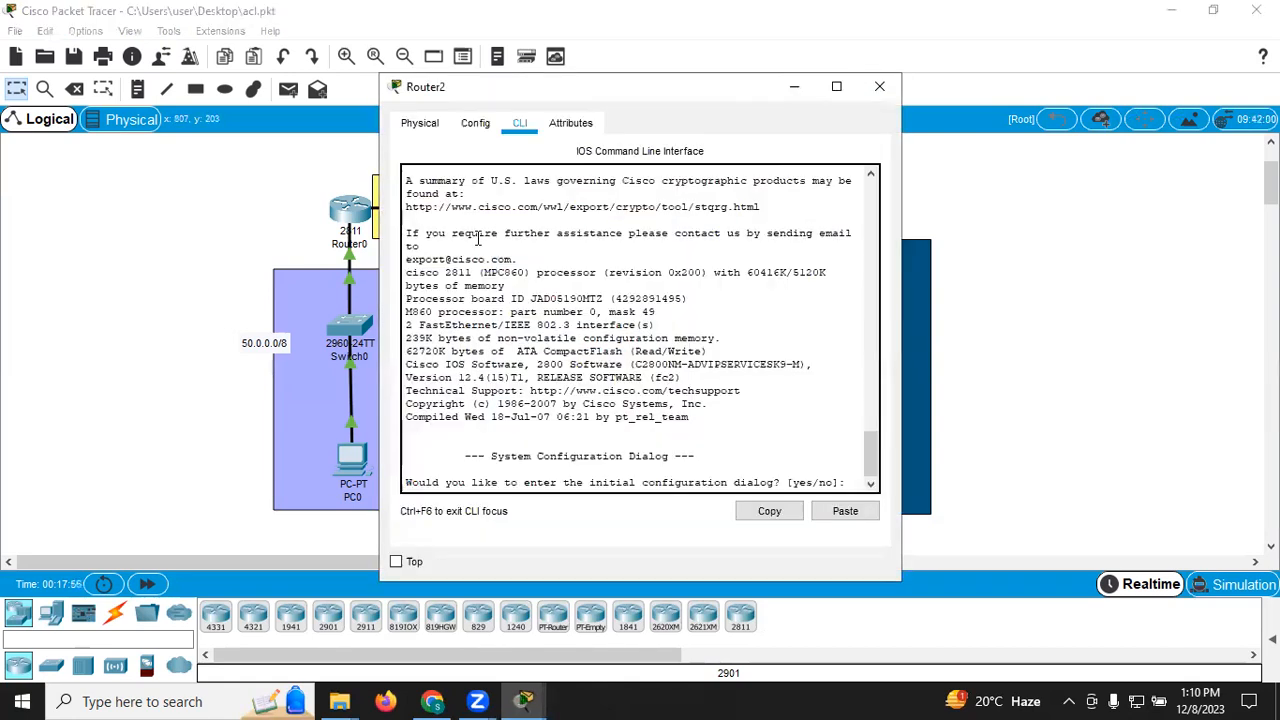
{"action": "left_click", "coordinate": [475, 124]}
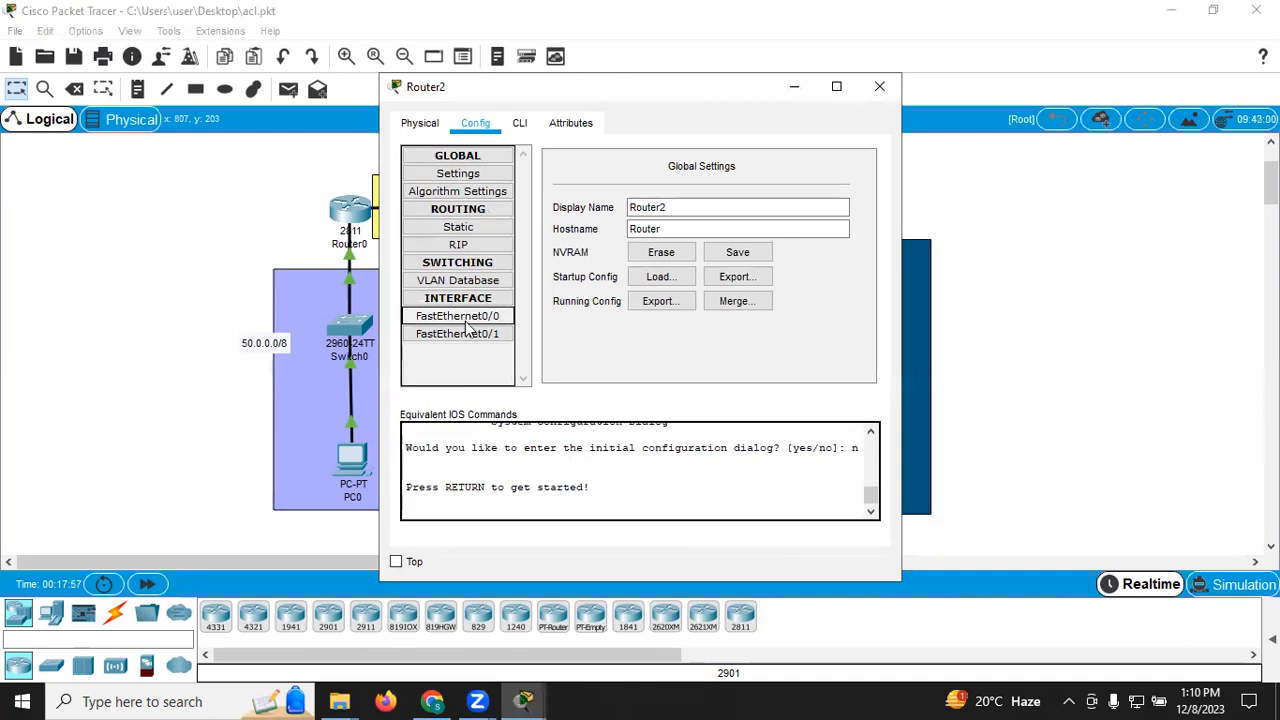
{"action": "left_click", "coordinate": [458, 316]}
{"action": "left_click", "coordinate": [851, 171]}
{"action": "left_click", "coordinate": [781, 272]}
{"action": "type", "text": "80.0.0."}
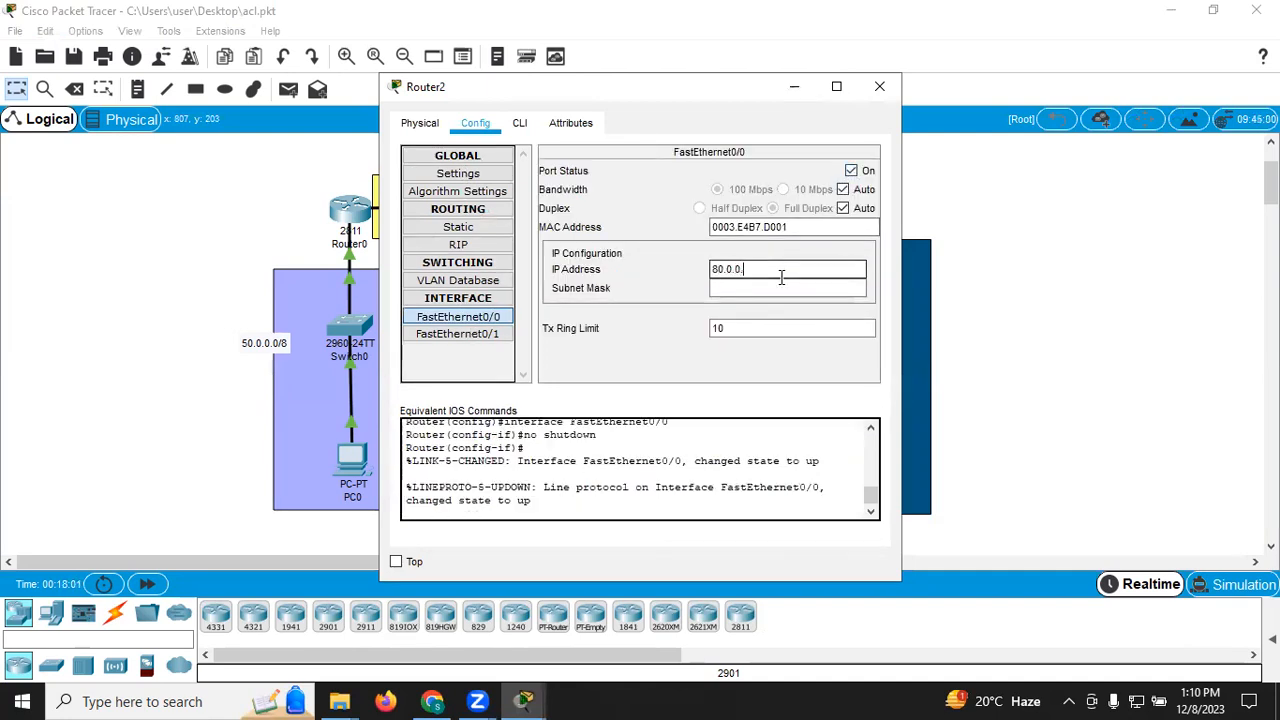
{"action": "type", "text": "2"}
{"action": "left_click", "coordinate": [781, 288]}
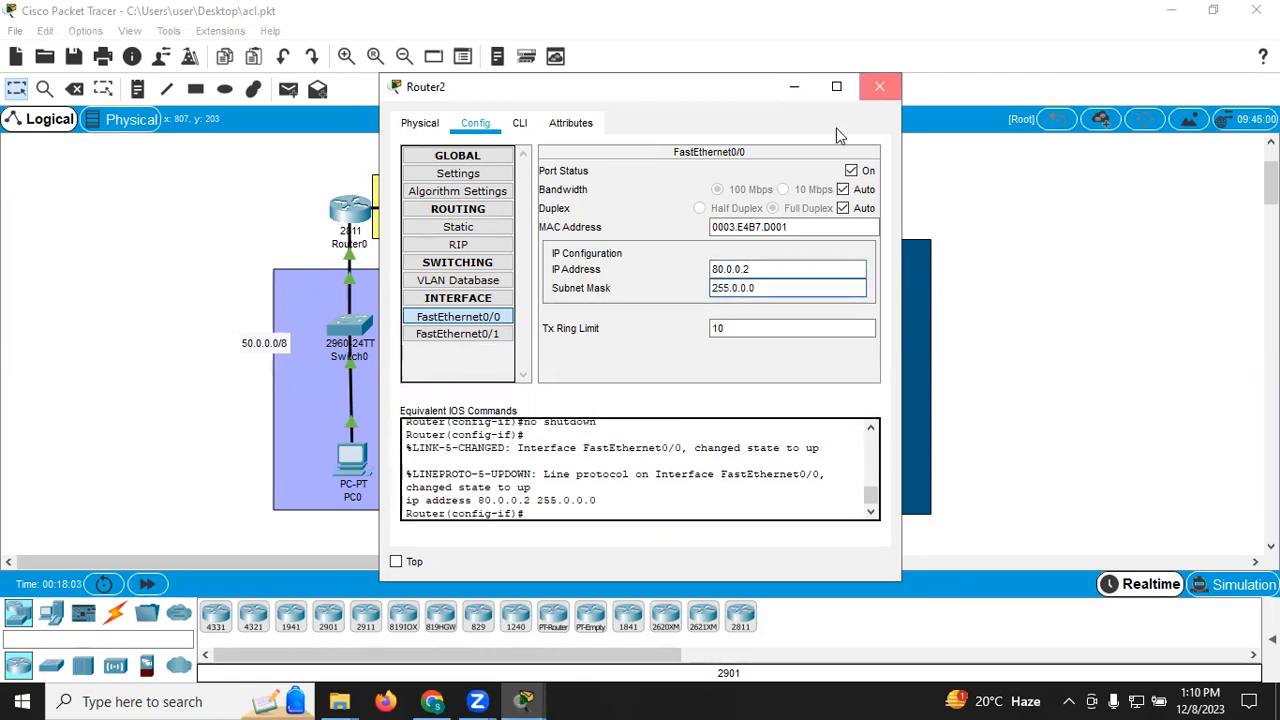
{"action": "left_click", "coordinate": [879, 86]}
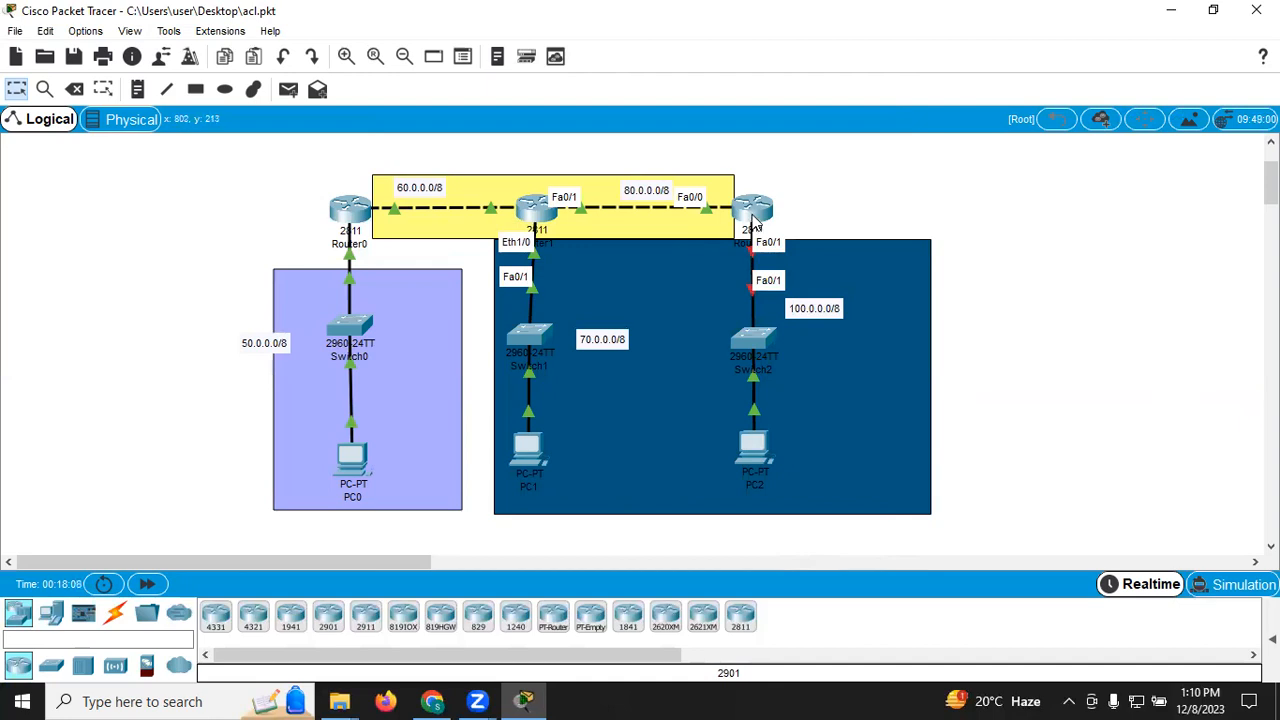
Enable FastEthernet0/1 on Router2 and assign it IP address 100.0.0.10 with subnet mask 255.0.0.0.
{"action": "left_click", "coordinate": [754, 215]}
{"action": "left_click", "coordinate": [457, 334]}
{"action": "left_click", "coordinate": [851, 170]}
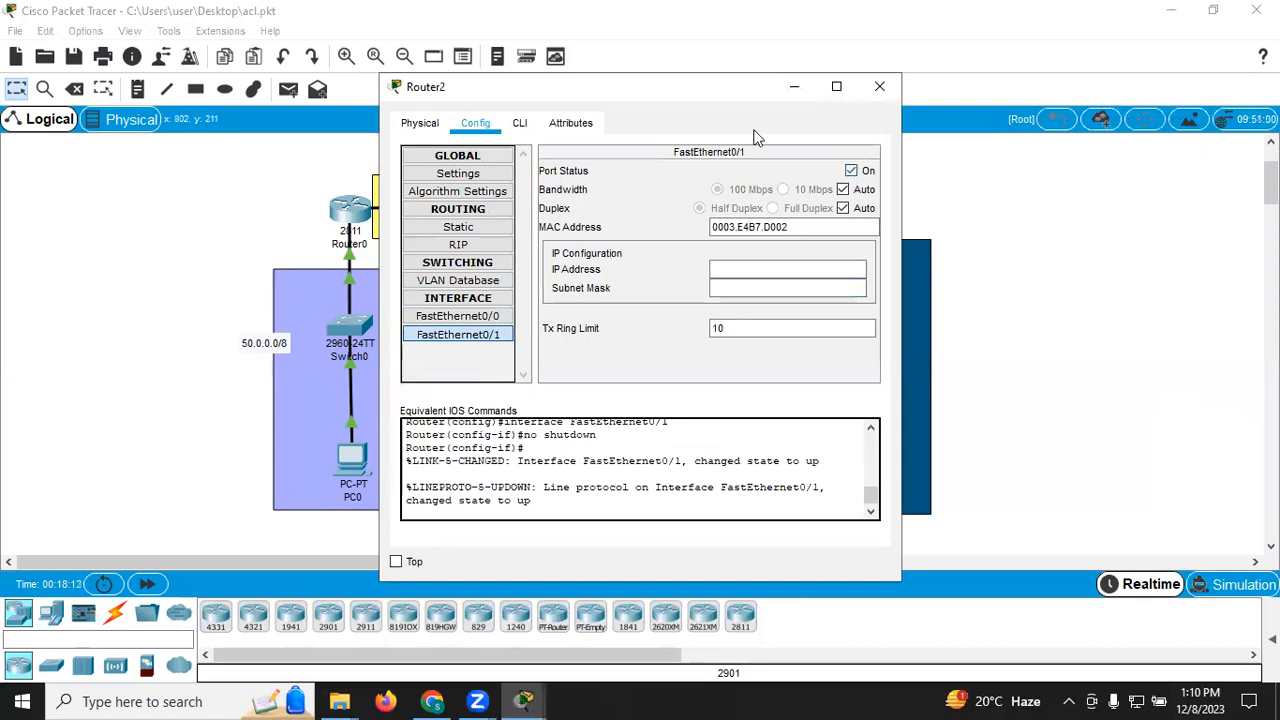
{"action": "left_click_drag", "start_coordinate": [757, 86], "coordinate": [523, 81]}
{"action": "left_click", "coordinate": [490, 264]}
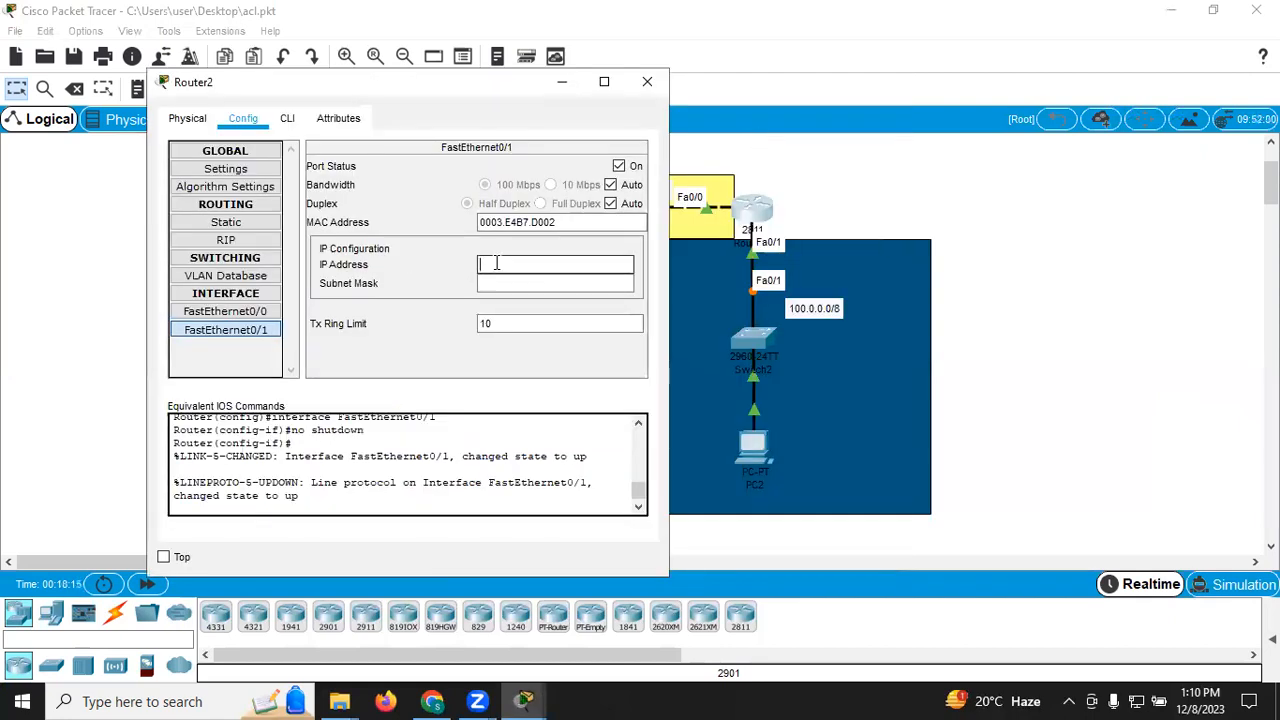
{"action": "type", "text": "100.0.0.10"}
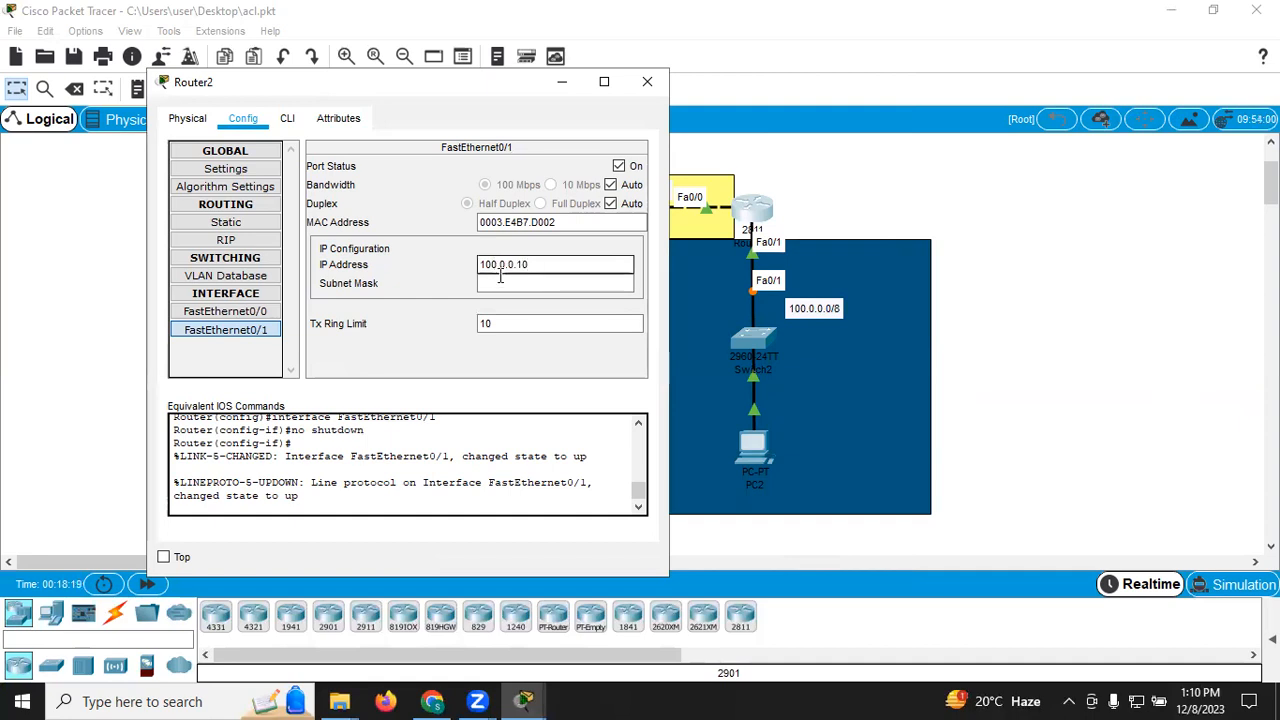
{"action": "key", "text": "Tab"}
{"action": "left_click_drag", "start_coordinate": [351, 82], "coordinate": [284, 192]}
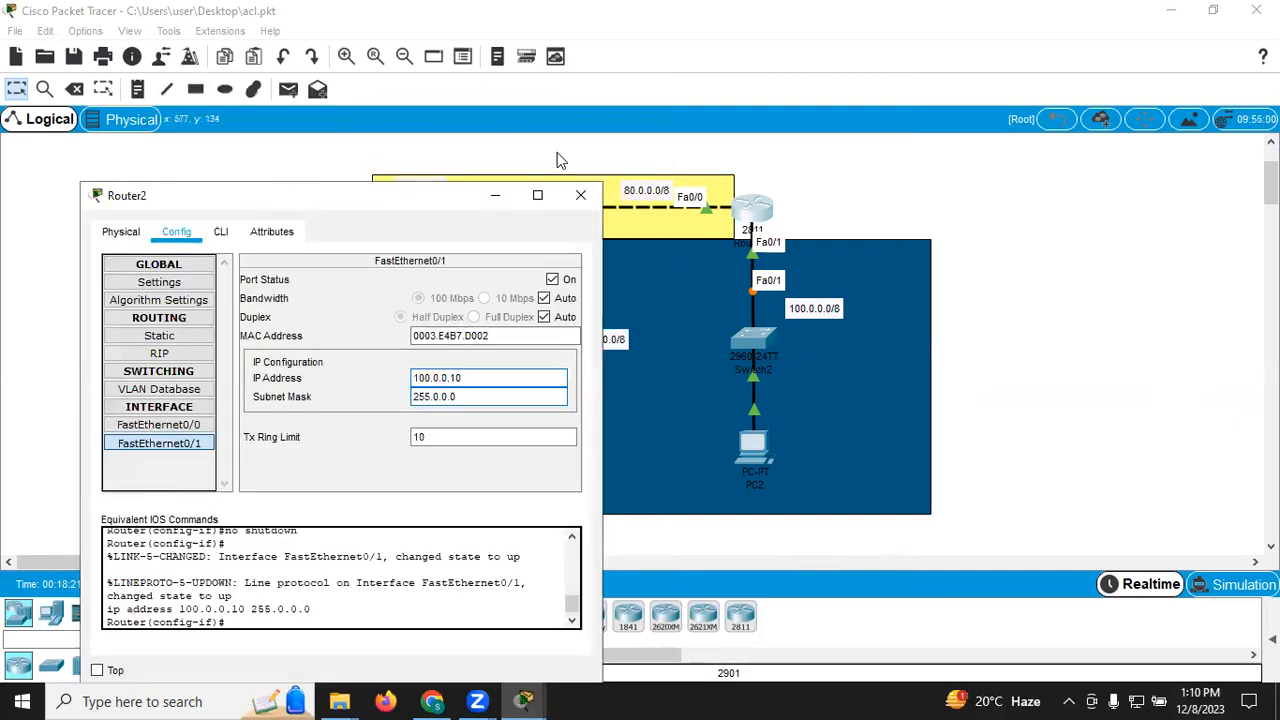
{"action": "left_click", "coordinate": [580, 193]}
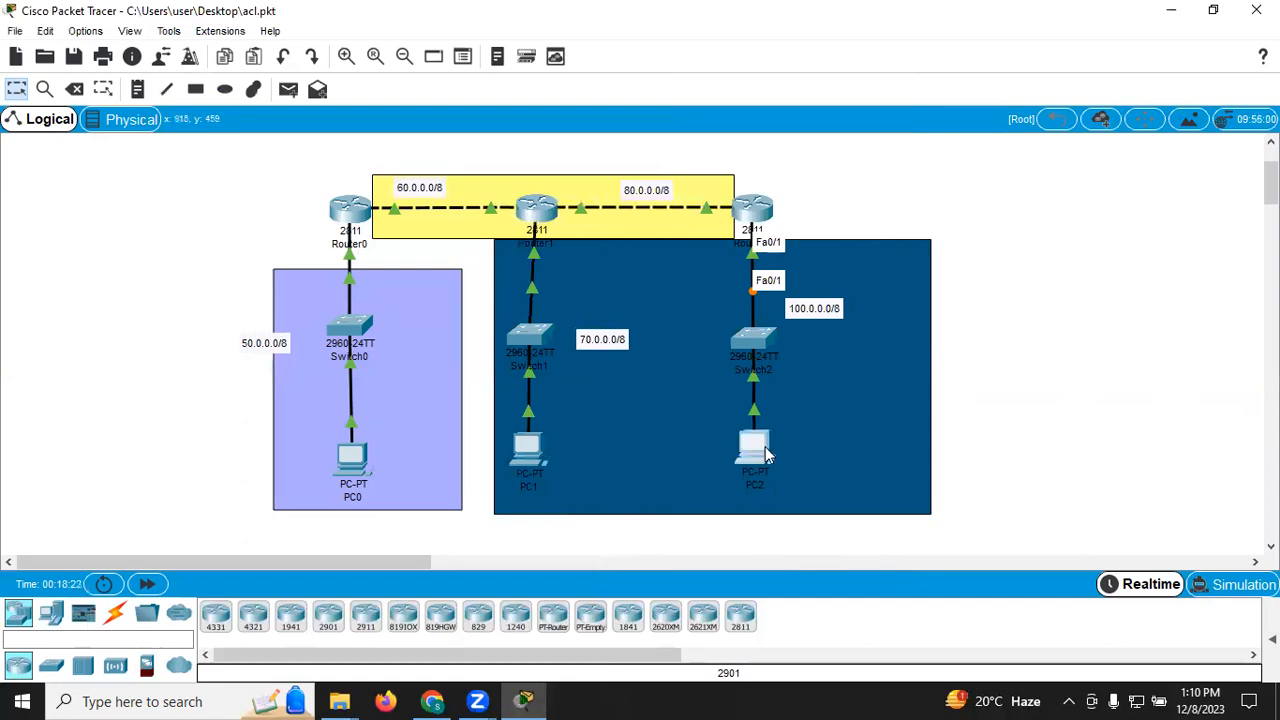
Open PC2's IP configuration and set its static IP address to 100.0.0.10.
{"action": "left_click", "coordinate": [763, 447]}
{"action": "left_click", "coordinate": [530, 122]}
{"action": "left_click", "coordinate": [461, 189]}
{"action": "left_click_drag", "start_coordinate": [610, 254], "coordinate": [487, 264]}
{"action": "key", "text": "BackSpace"}
{"action": "type", "text": "100.0"}
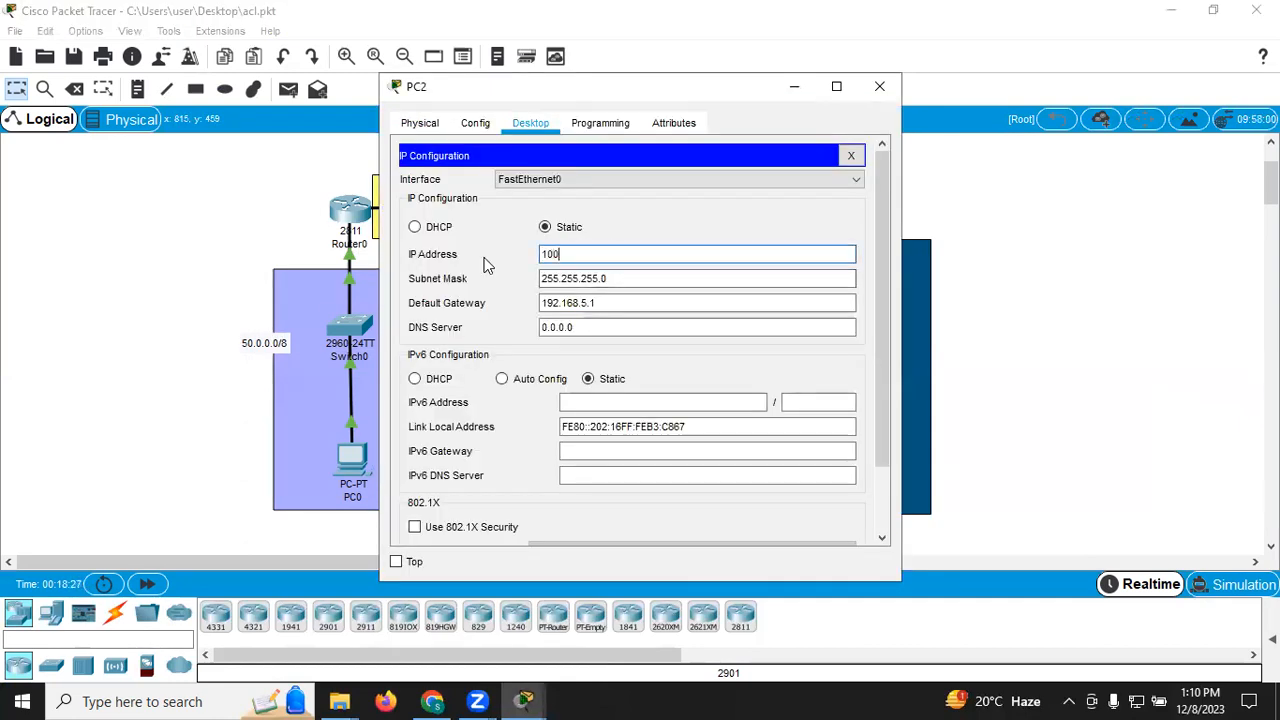
Set PC2's subnet mask to 255.0.0.0.
{"action": "left_click", "coordinate": [617, 277]}
{"action": "key", "text": "BackSpace"}
{"action": "key", "text": "BackSpace"}
{"action": "key", "text": "BackSpace"}
{"action": "key", "text": "BackSpace"}
{"action": "key", "text": "BackSpace"}
{"action": "key", "text": "BackSpace"}
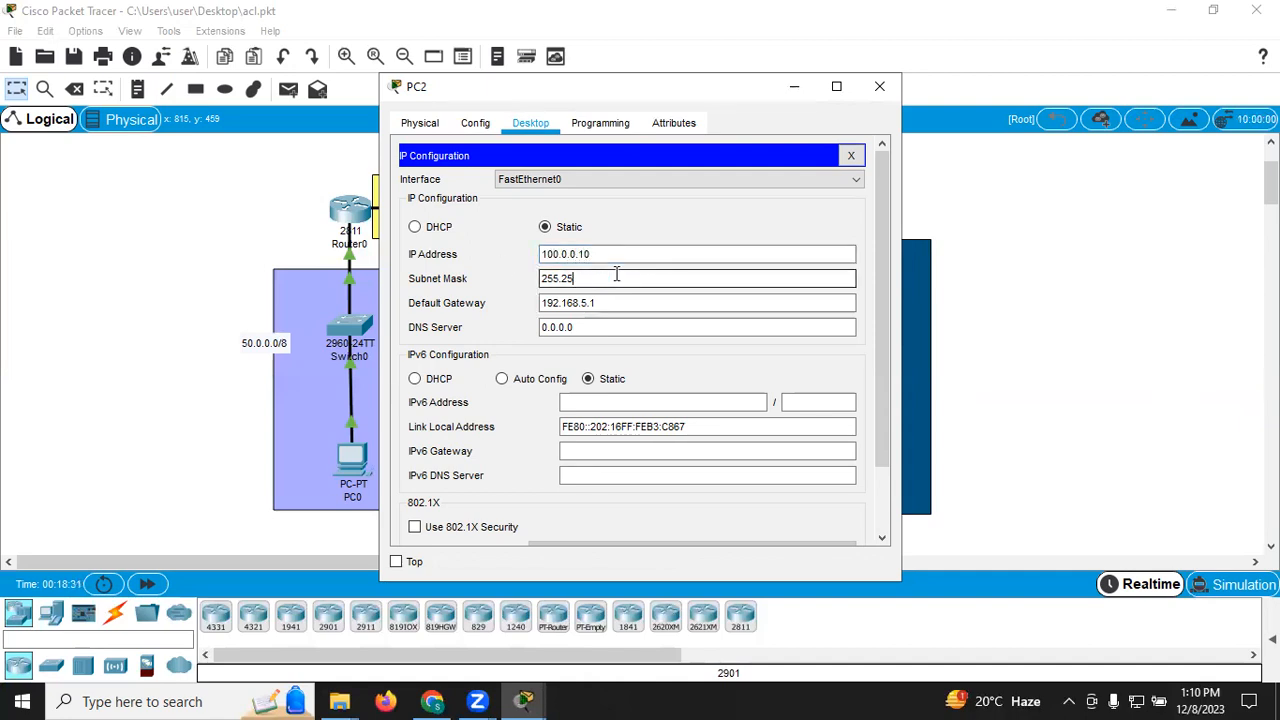
{"action": "type", "text": "0"}
Set PC2's default gateway to 100.0.0.1 and close its configuration window.
{"action": "key", "text": "Tab"}
{"action": "key", "text": "BackSpace"}
{"action": "type", "text": "100.10"}
{"action": "key", "text": "BackSpace"}
{"action": "key", "text": "BackSpace"}
{"action": "type", "text": "0.0.1"}
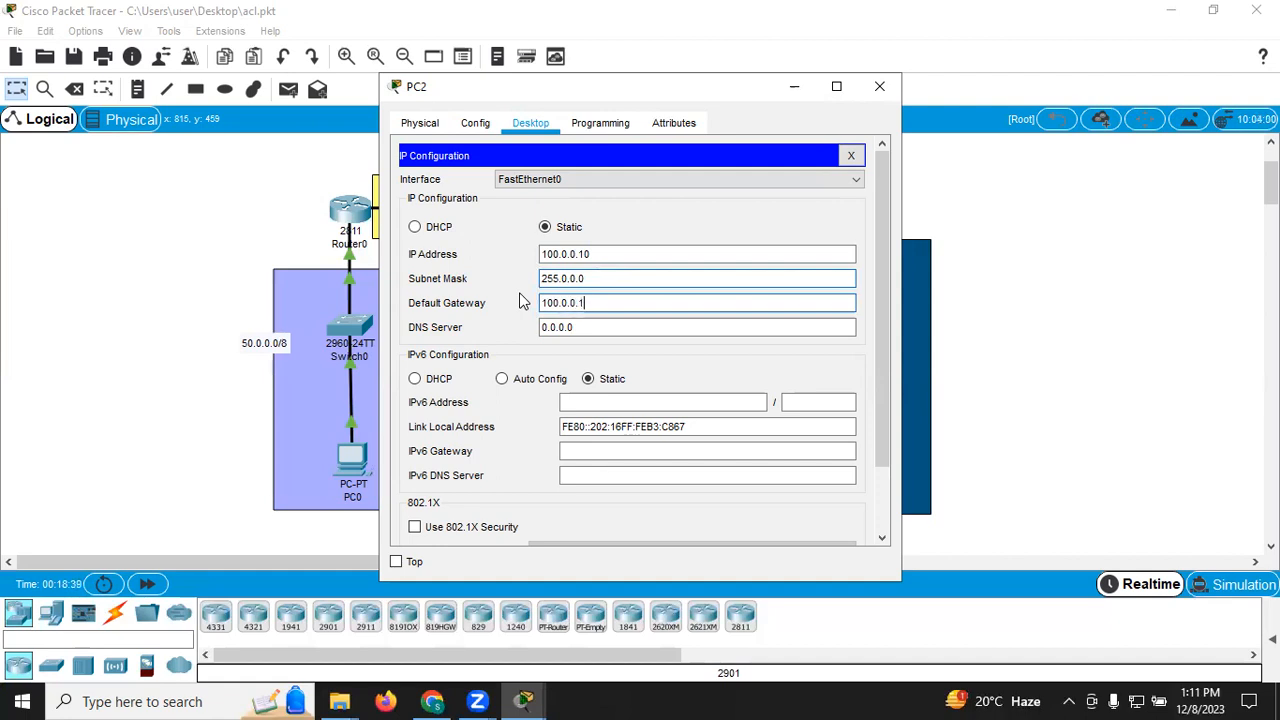
{"action": "left_click", "coordinate": [879, 86]}
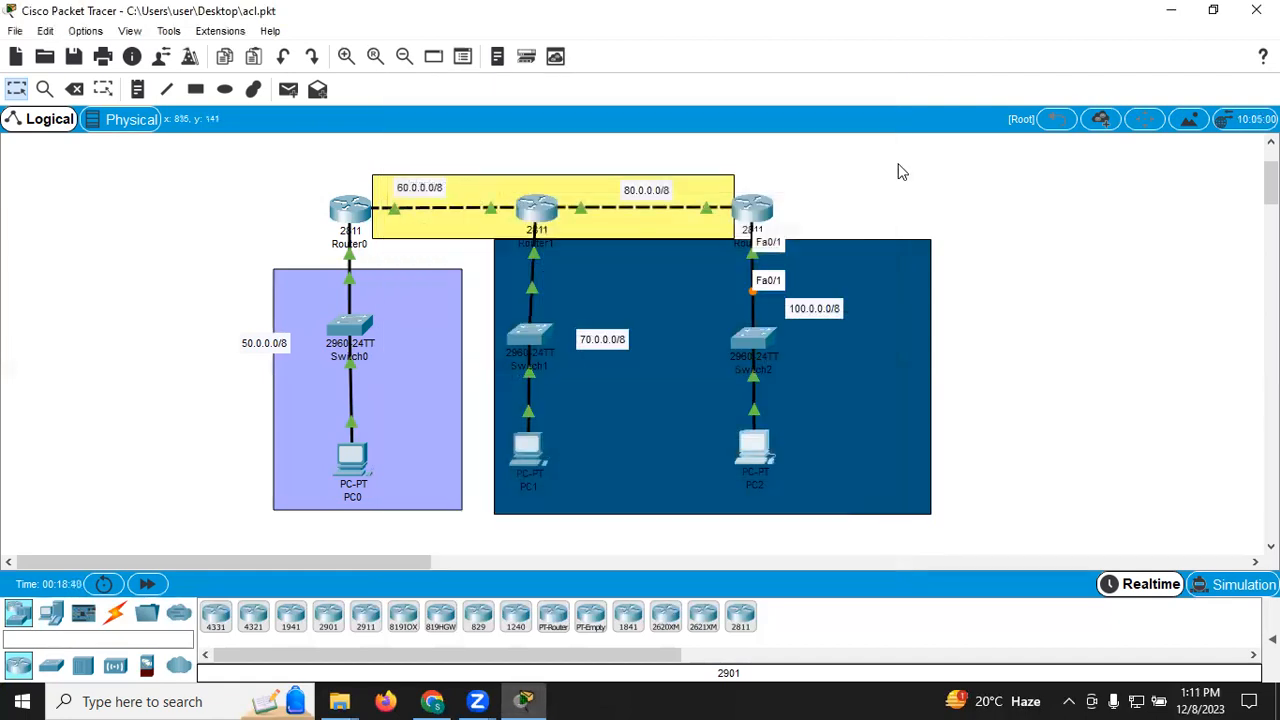
Check Router2's interface addresses and correct PC2's default gateway to 100.0.0.10 and its IP address to 100.0.0.1.
{"action": "mouse_move", "coordinate": [760, 213]}
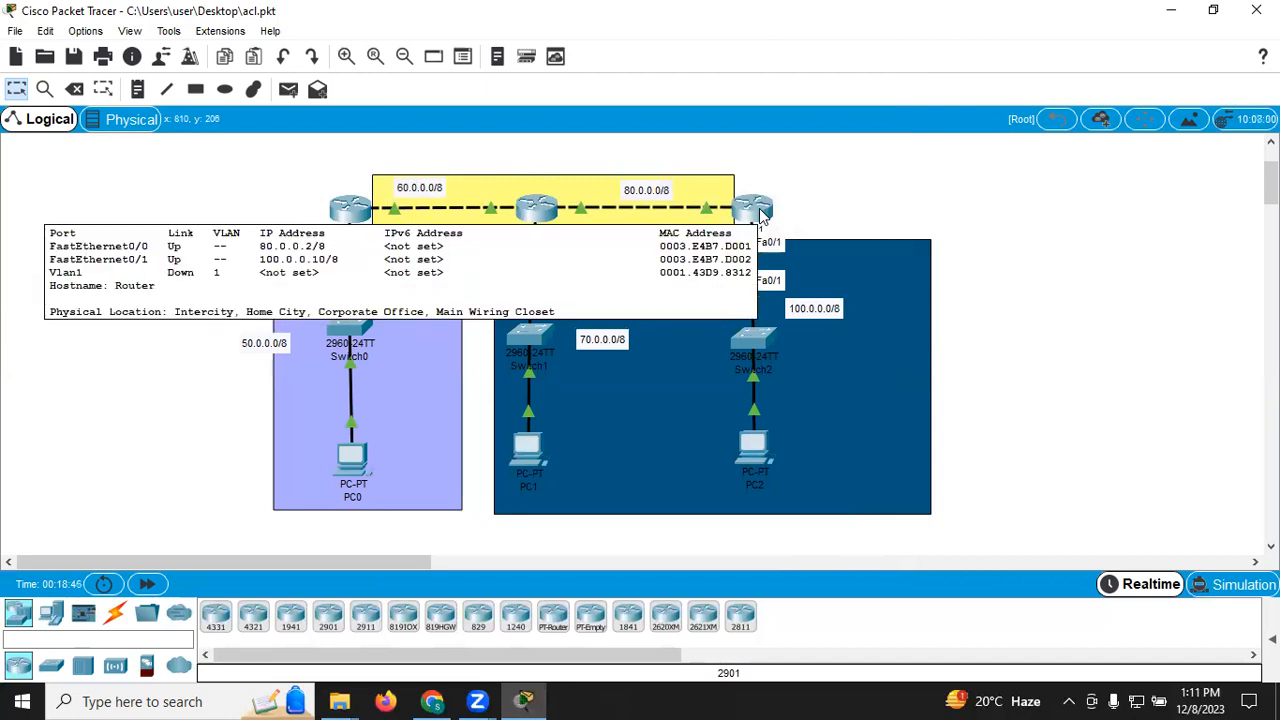
{"action": "left_click", "coordinate": [758, 445]}
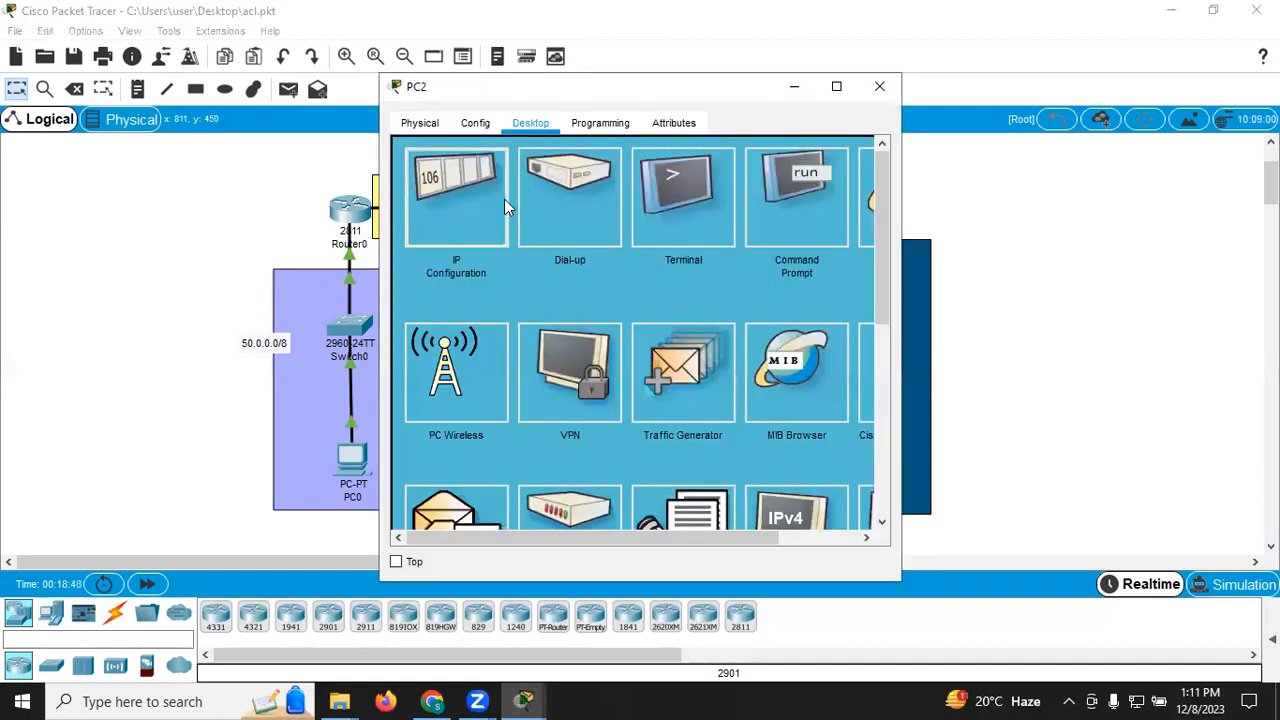
{"action": "left_click", "coordinate": [504, 199]}
{"action": "left_click", "coordinate": [598, 303]}
{"action": "type", "text": "00.0.0.10"}
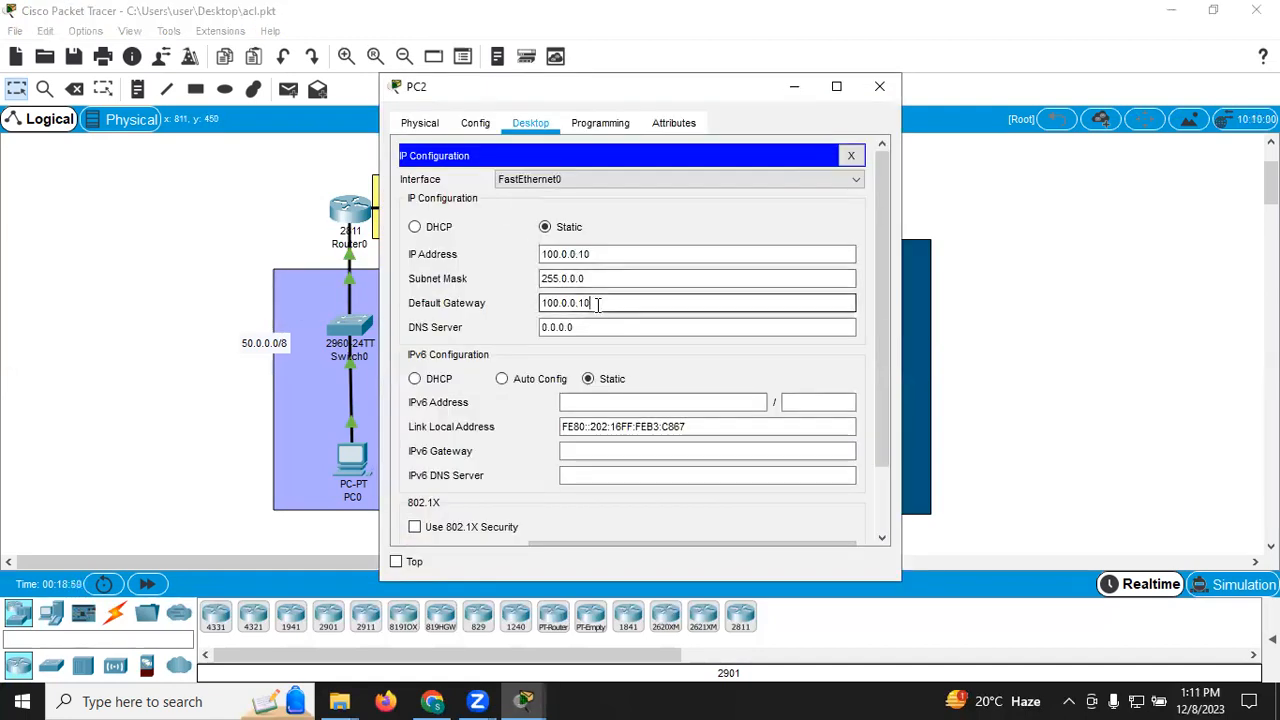
{"action": "left_click", "coordinate": [598, 254]}
{"action": "key", "text": "BackSpace"}
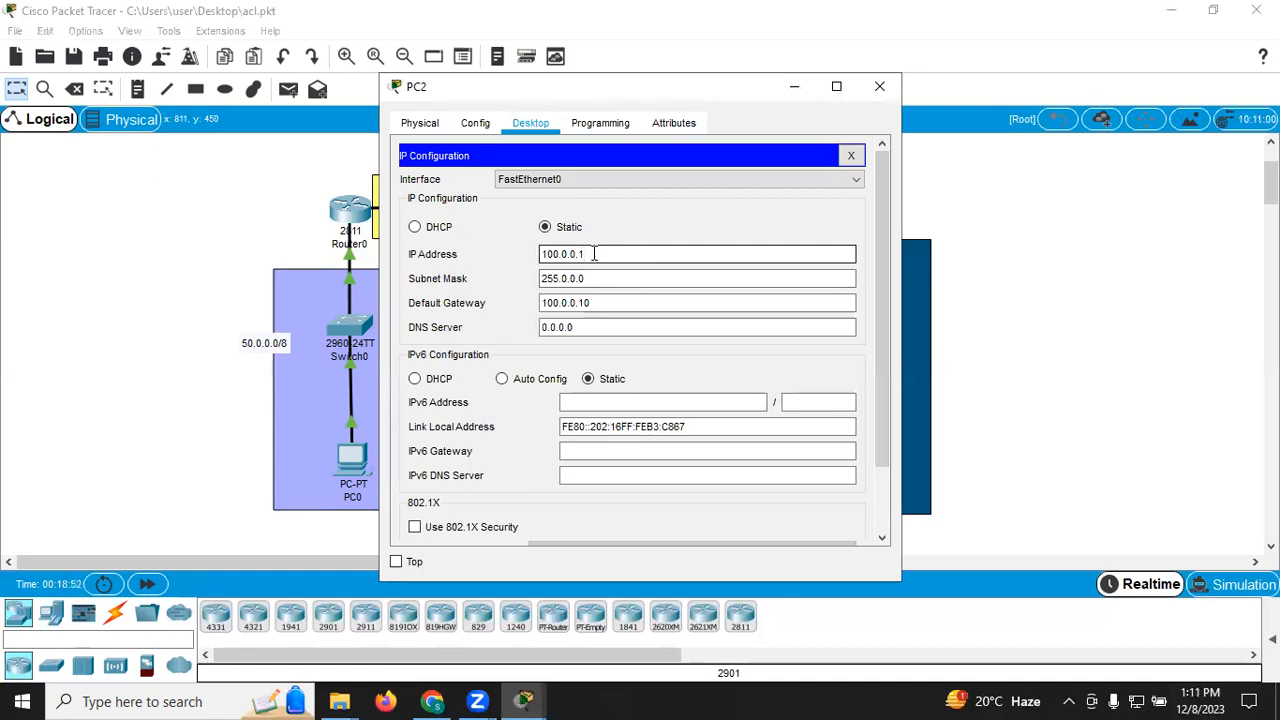
{"action": "left_click", "coordinate": [1043, 257]}
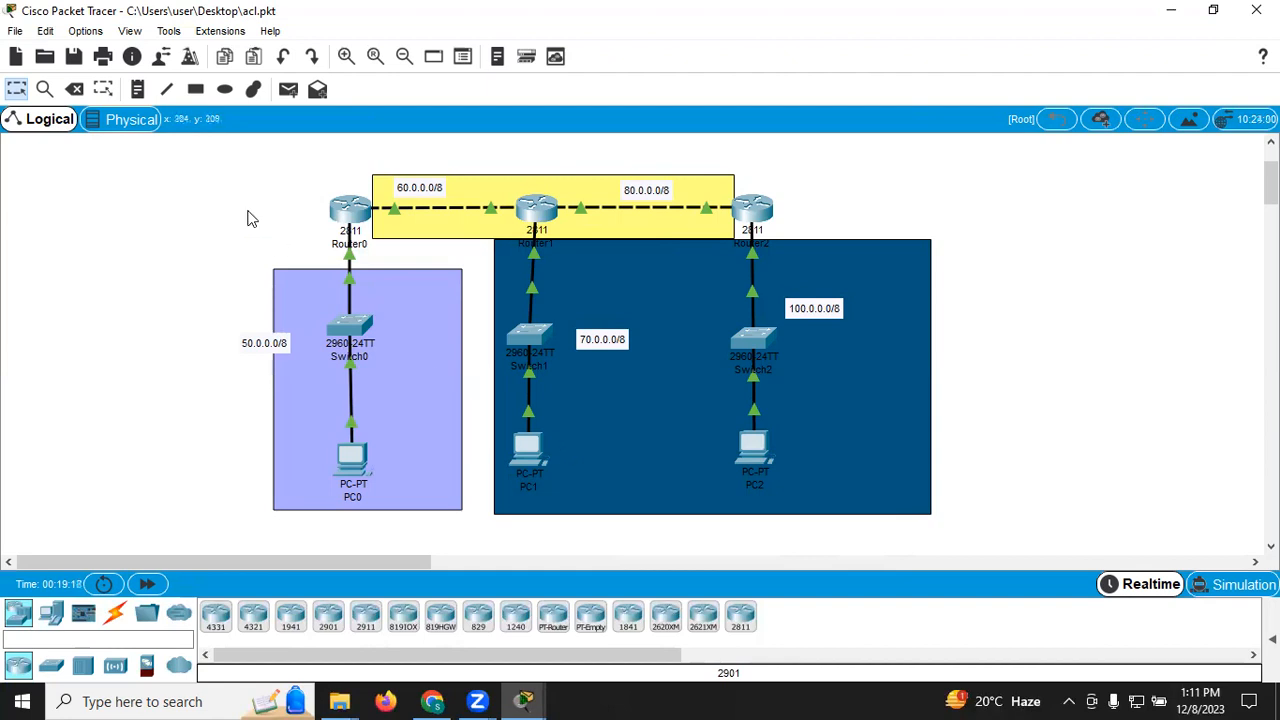
In Router0's command line, exit interface configuration mode and set the router's hostname to R1.
{"action": "left_click", "coordinate": [349, 210]}
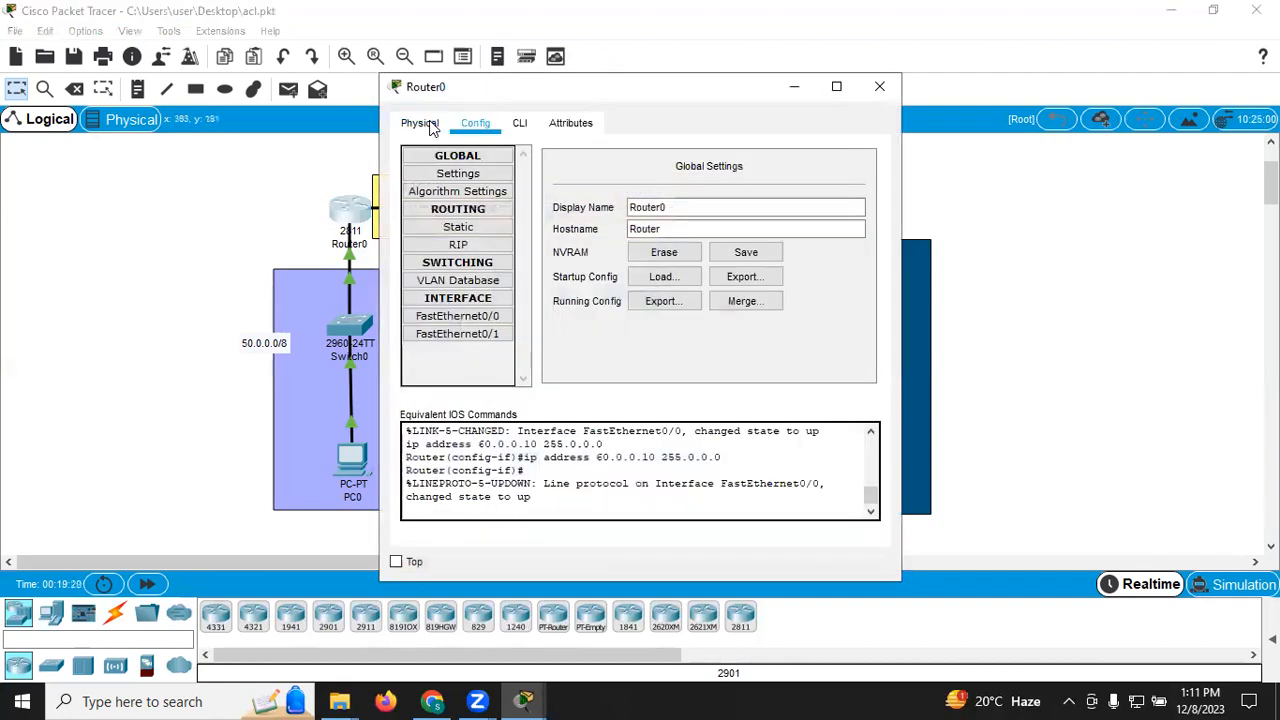
{"action": "left_click_drag", "start_coordinate": [473, 88], "coordinate": [645, 179]}
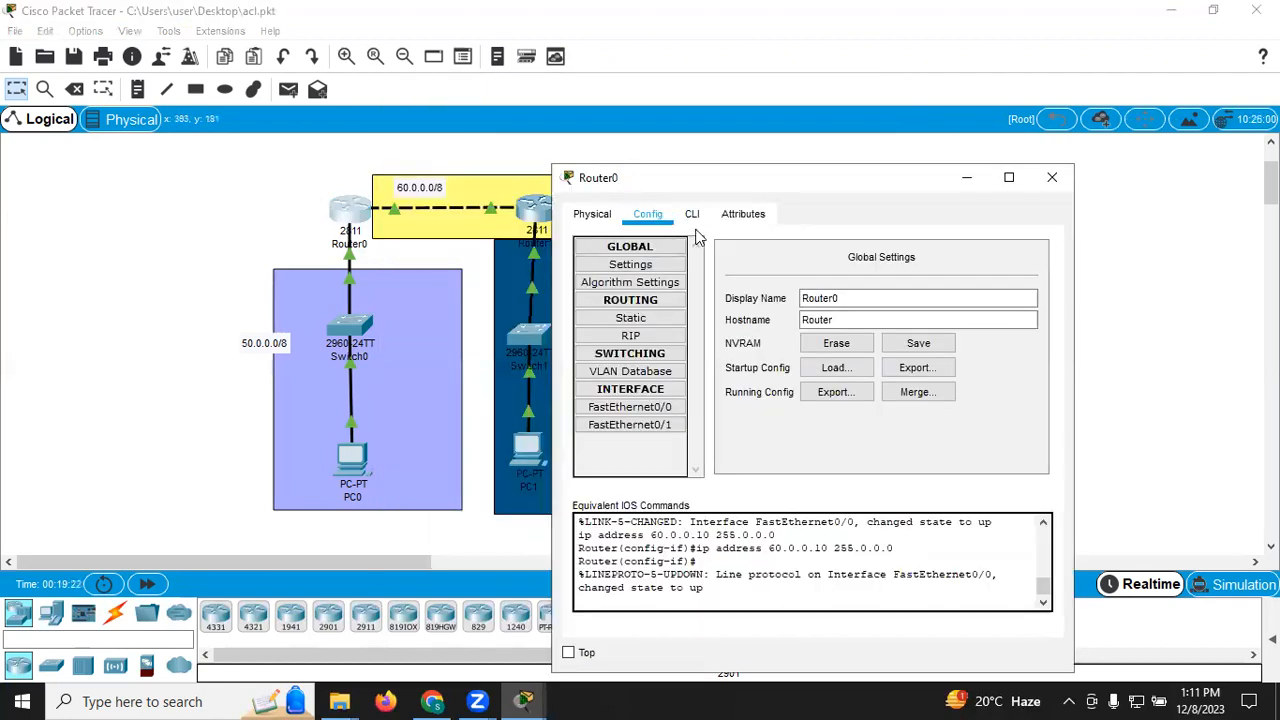
{"action": "left_click", "coordinate": [694, 216]}
{"action": "left_click_drag", "start_coordinate": [756, 182], "coordinate": [821, 129]}
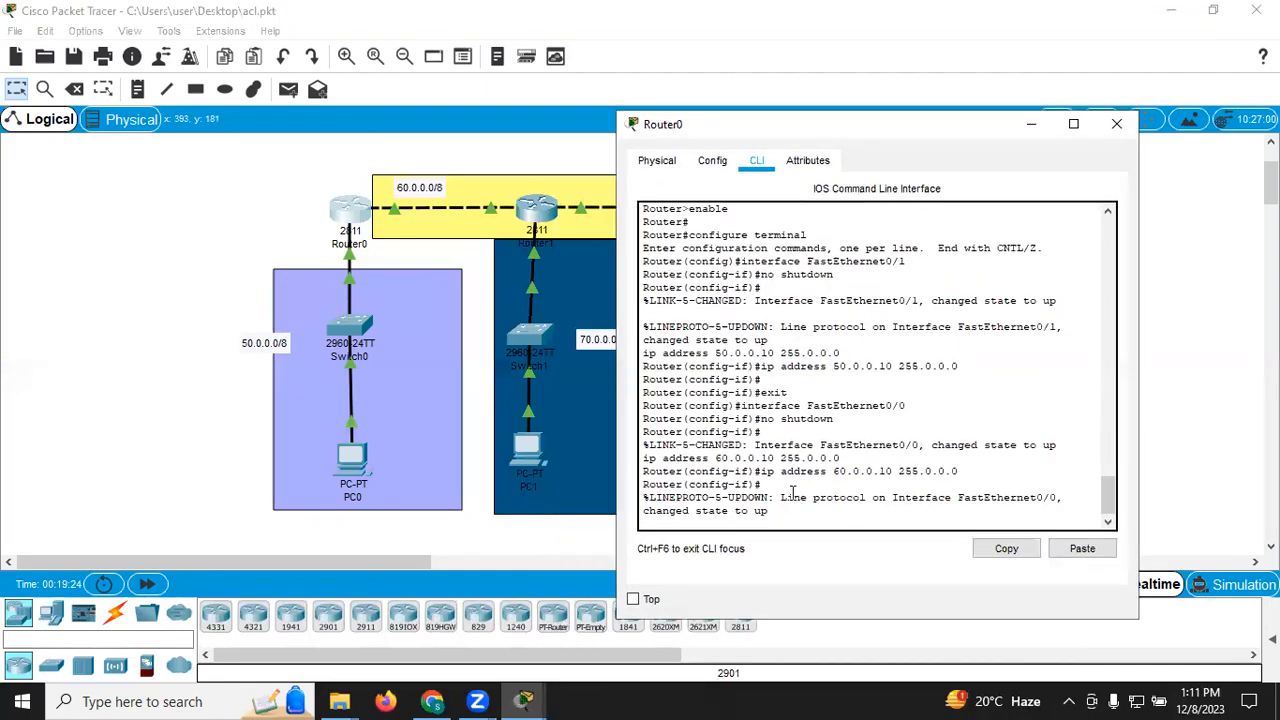
{"action": "key", "text": "Return"}
{"action": "key", "text": "Return"}
{"action": "type", "text": "e"}
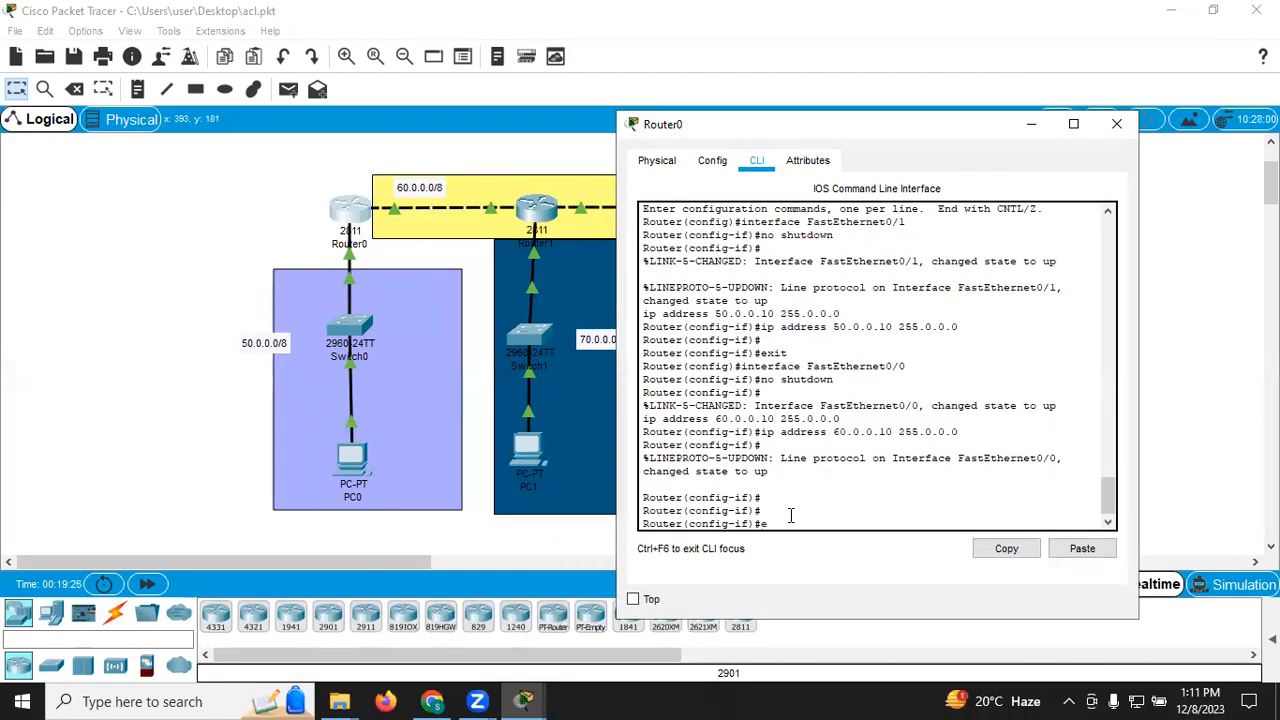
{"action": "type", "text": "xit"}
{"action": "key", "text": "Return"}
{"action": "type", "text": "ho"}
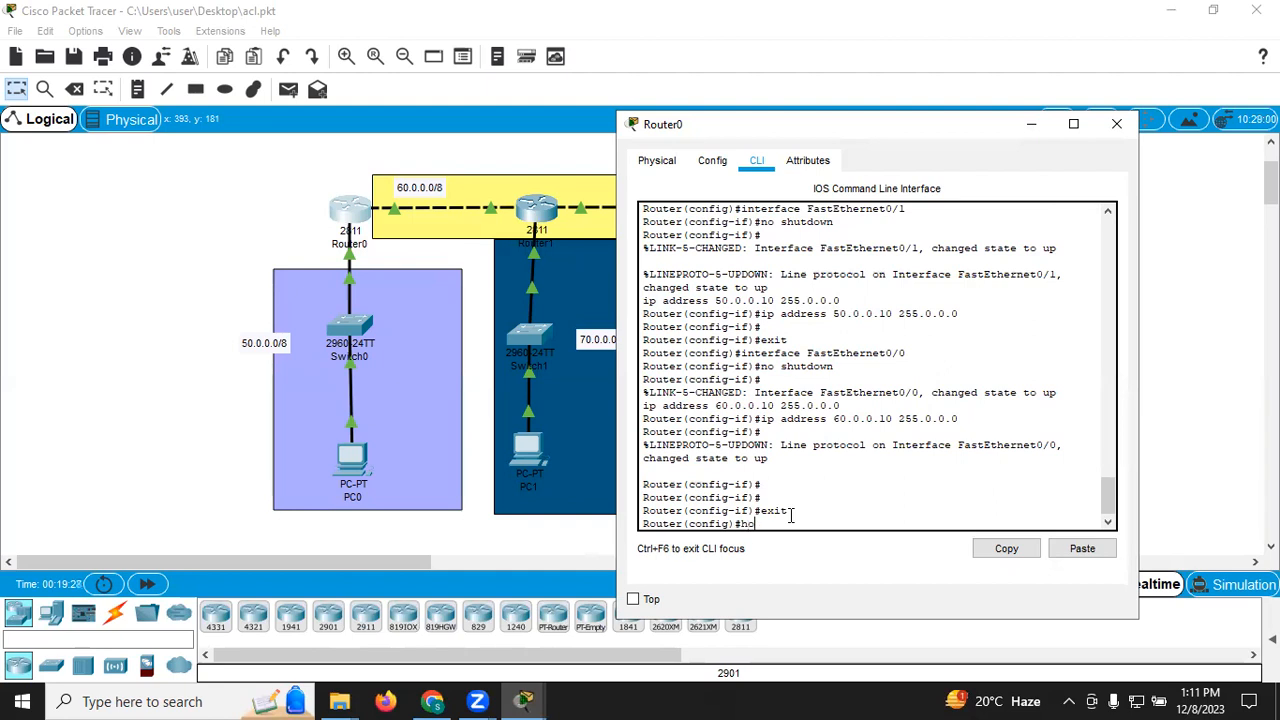
{"action": "type", "text": "stname R1"}
{"action": "key", "text": "Return"}
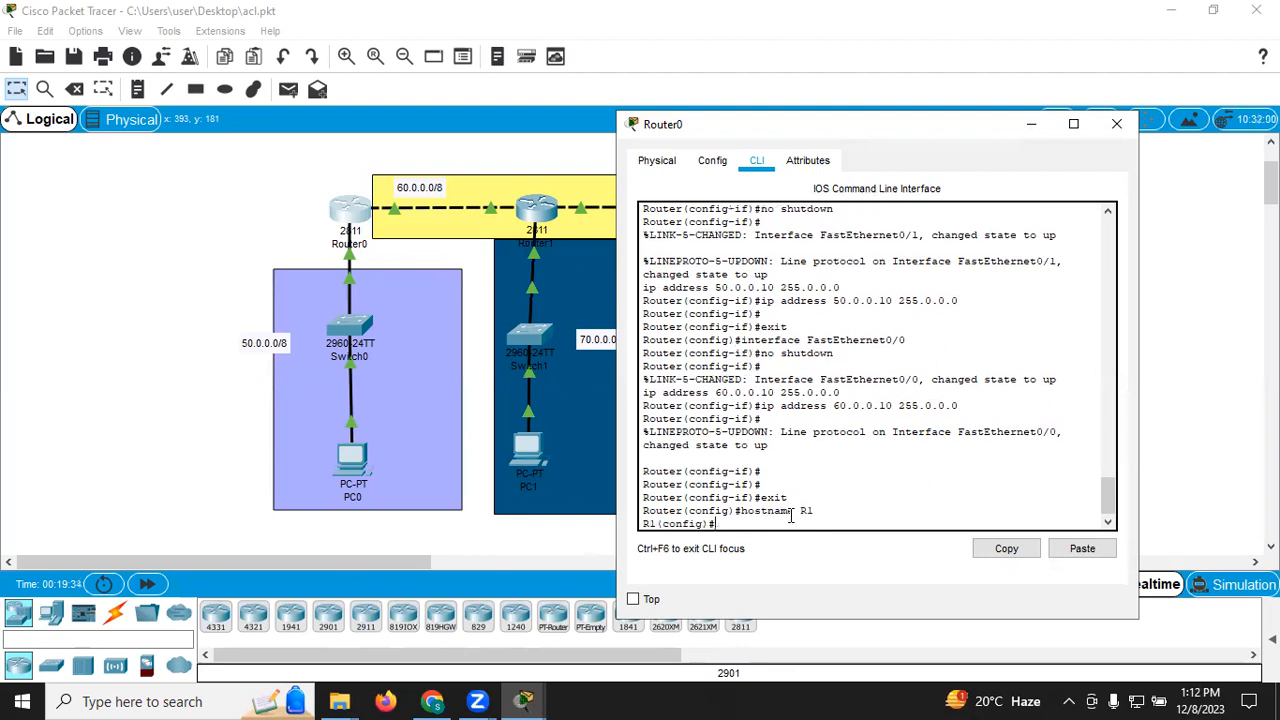
Start OSPF routing process 1 on R1 from global configuration mode.
{"action": "type", "text": "router ospf"}
{"action": "key", "text": "Return"}
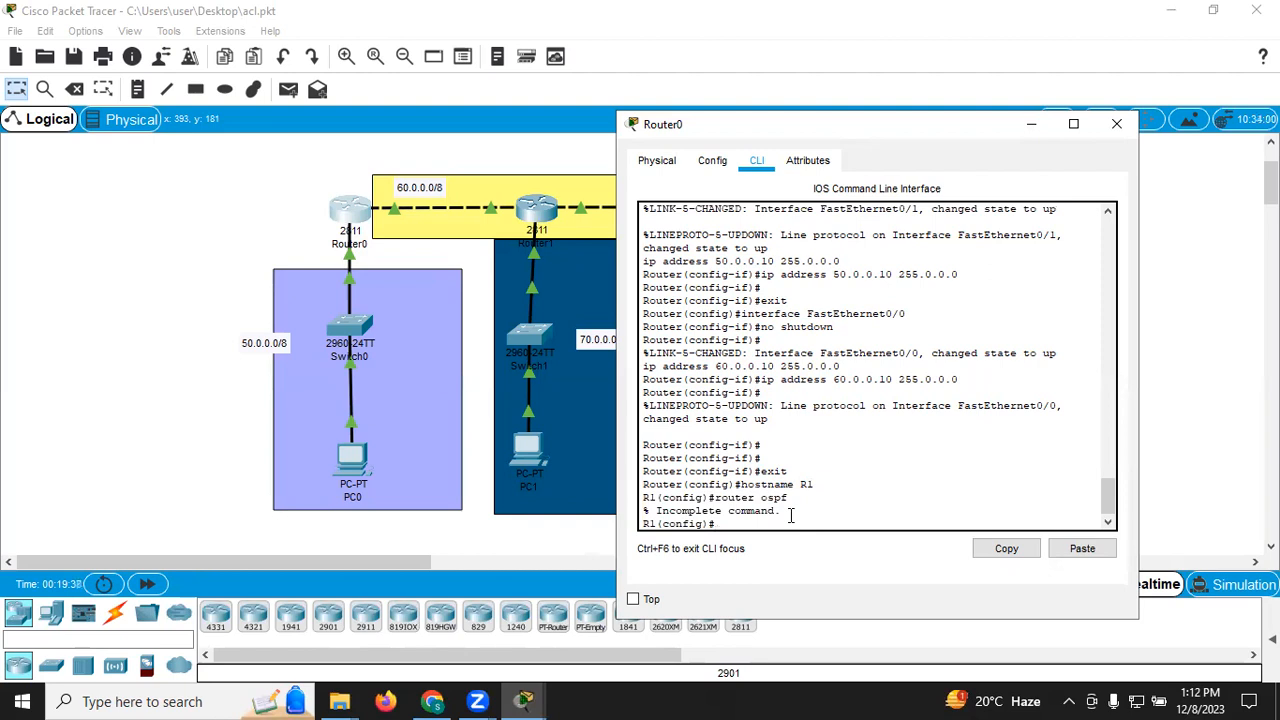
{"action": "key", "text": "Up"}
{"action": "type", "text": "1"}
{"action": "key", "text": "Return"}
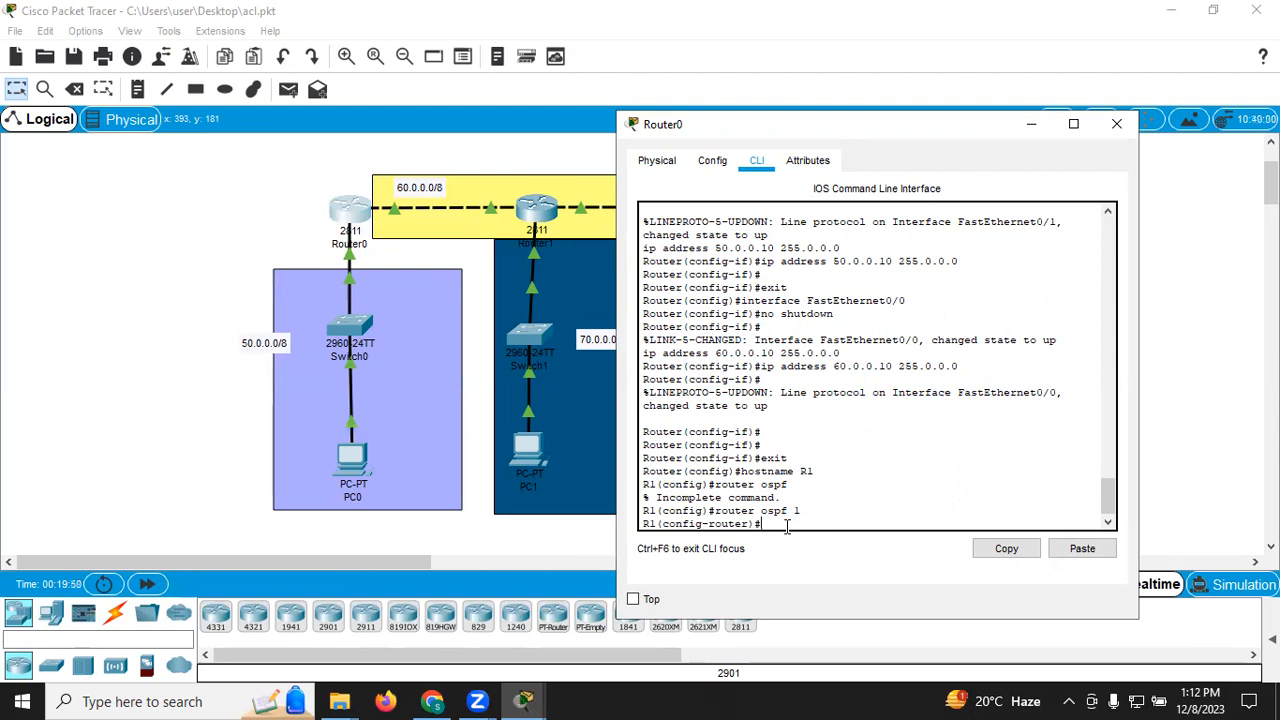
Advertise network 0.0.0.0 255.255.255.255 in OSPF area 0 on R1 and close the Router0 window.
{"action": "type", "text": "network 0.0.0.0"}
{"action": "type", "text": "255.255"}
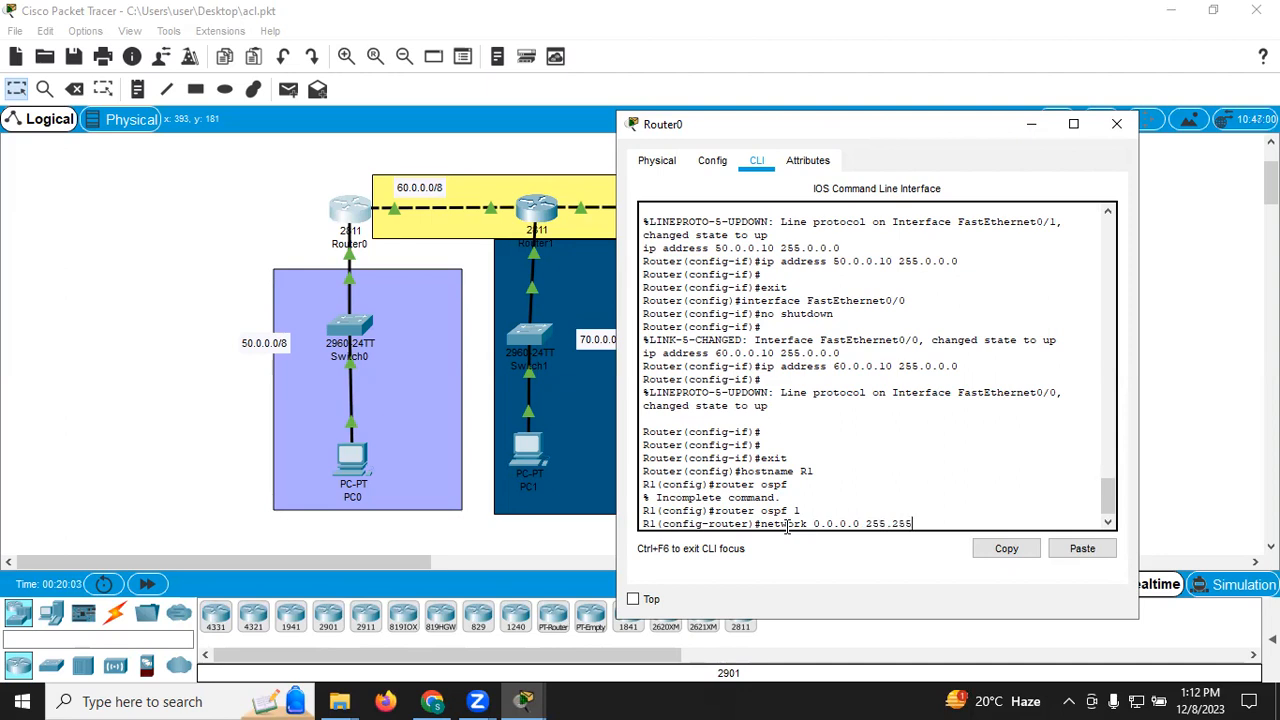
{"action": "type", "text": ".255.255 area 0"}
{"action": "key", "text": "Return"}
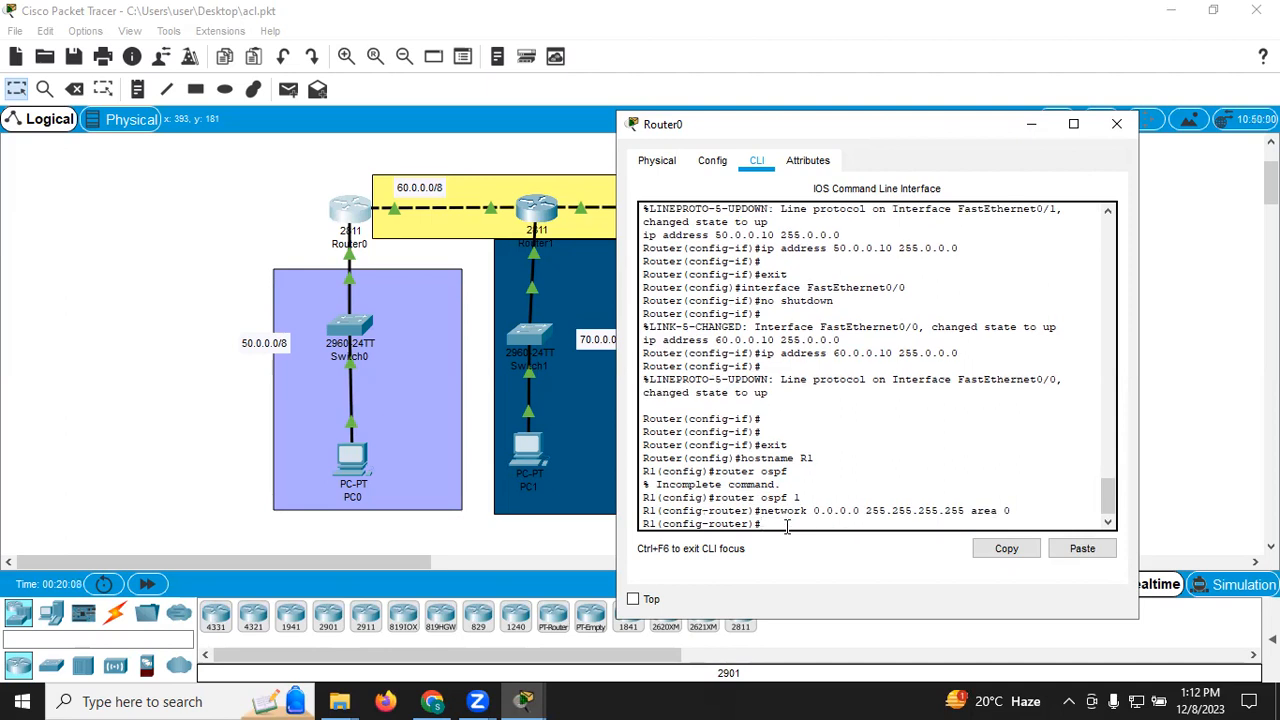
{"action": "left_click", "coordinate": [1116, 124]}
In Router1's command line, exit interface configuration mode and set the router's hostname to R2.
{"action": "left_click", "coordinate": [537, 206]}
{"action": "left_click", "coordinate": [520, 123]}
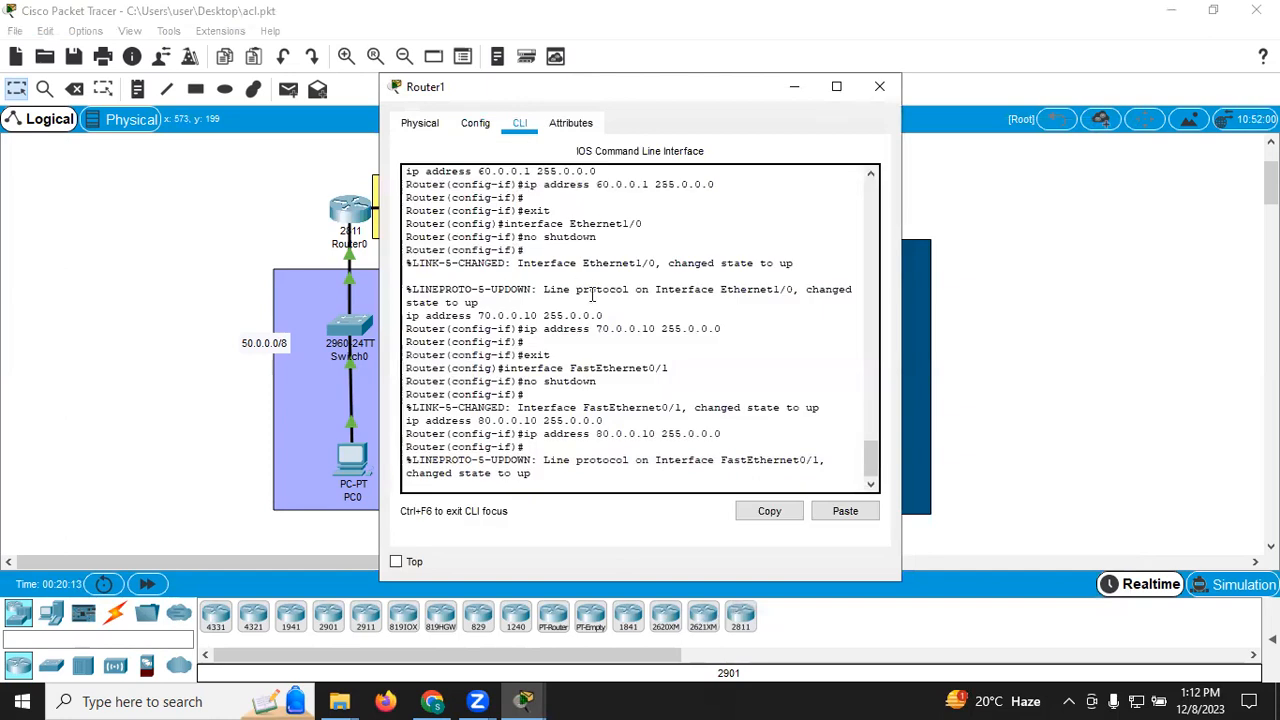
{"action": "key", "text": "Return"}
{"action": "key", "text": "Return"}
{"action": "type", "text": "exit"}
{"action": "key", "text": "Return"}
{"action": "type", "text": "hostname R"}
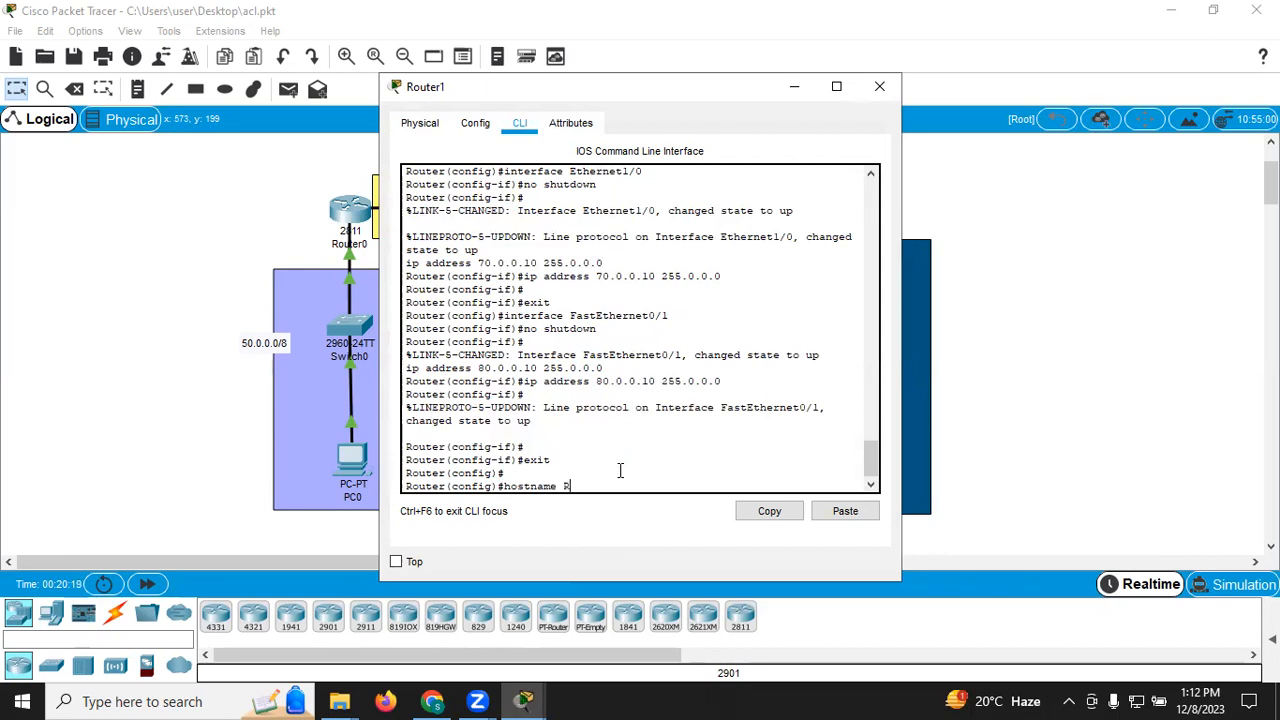
{"action": "type", "text": "2"}
{"action": "key", "text": "Return"}
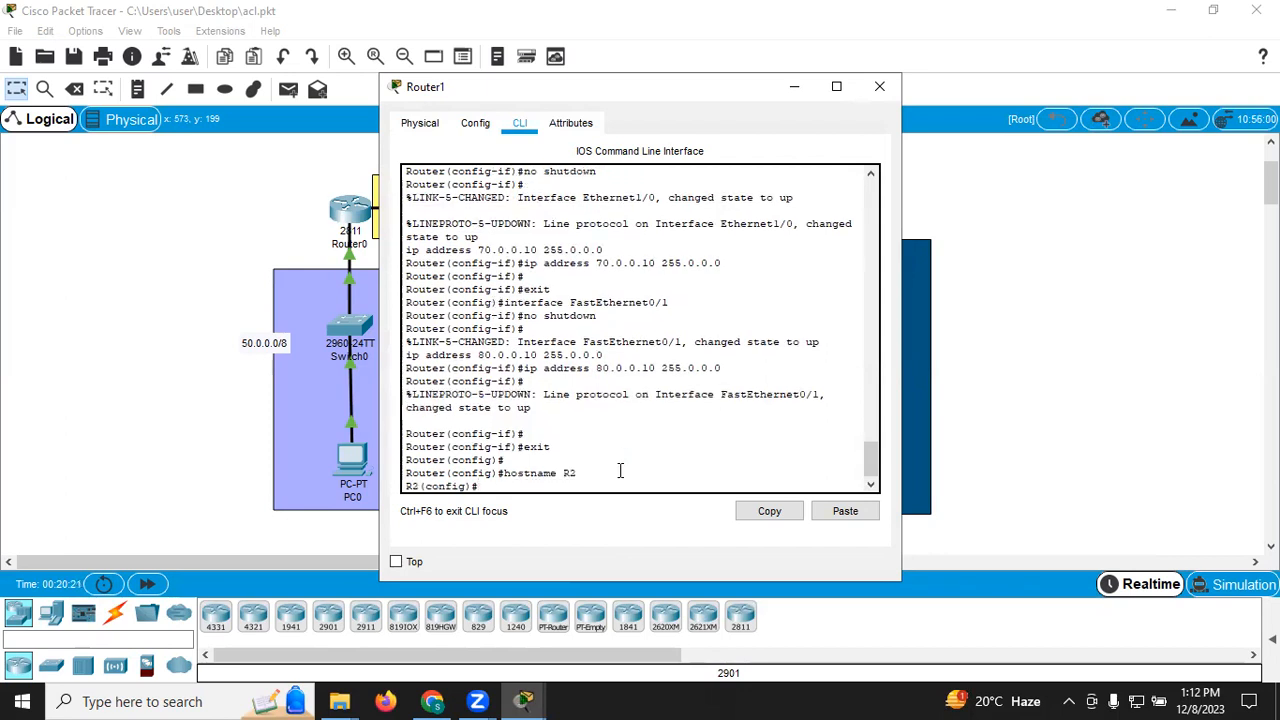
On R2, start OSPF process 1, advertise network 0.0.0.0 255.255.255.255 in area 0, and close its window.
{"action": "type", "text": "router ospf 1"}
{"action": "key", "text": "Return"}
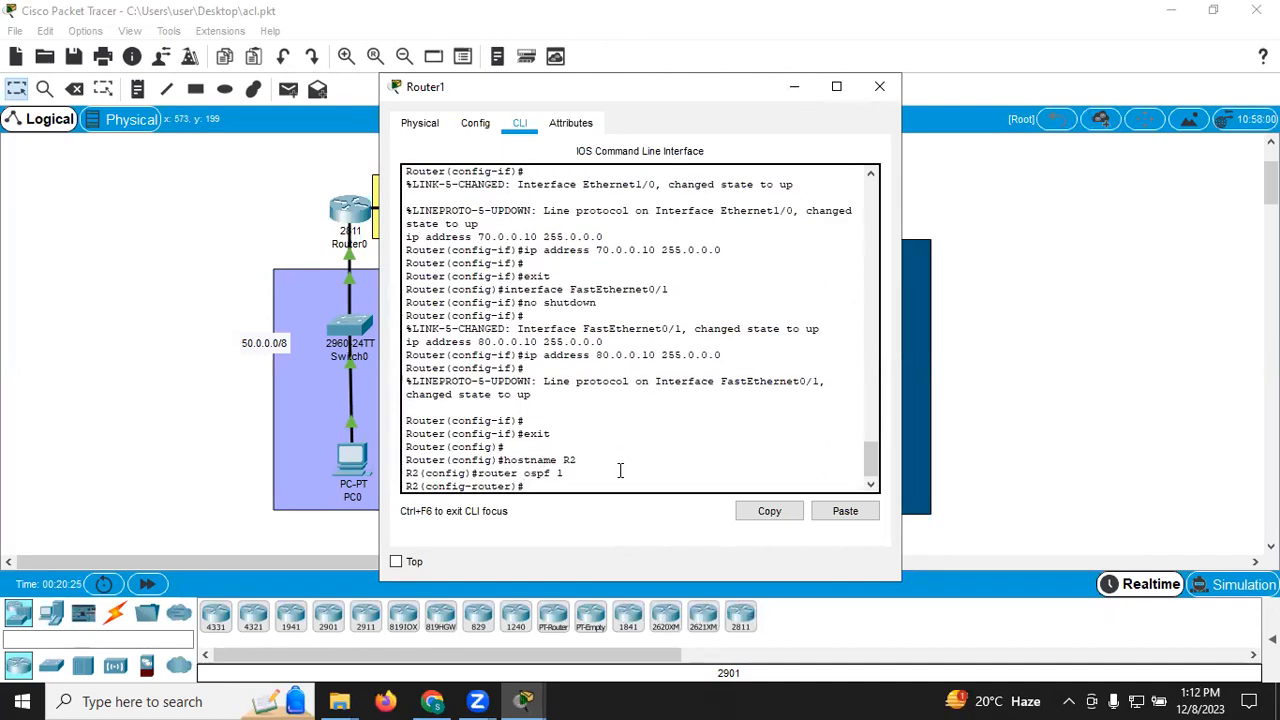
{"action": "type", "text": "network 0.0.0.0"}
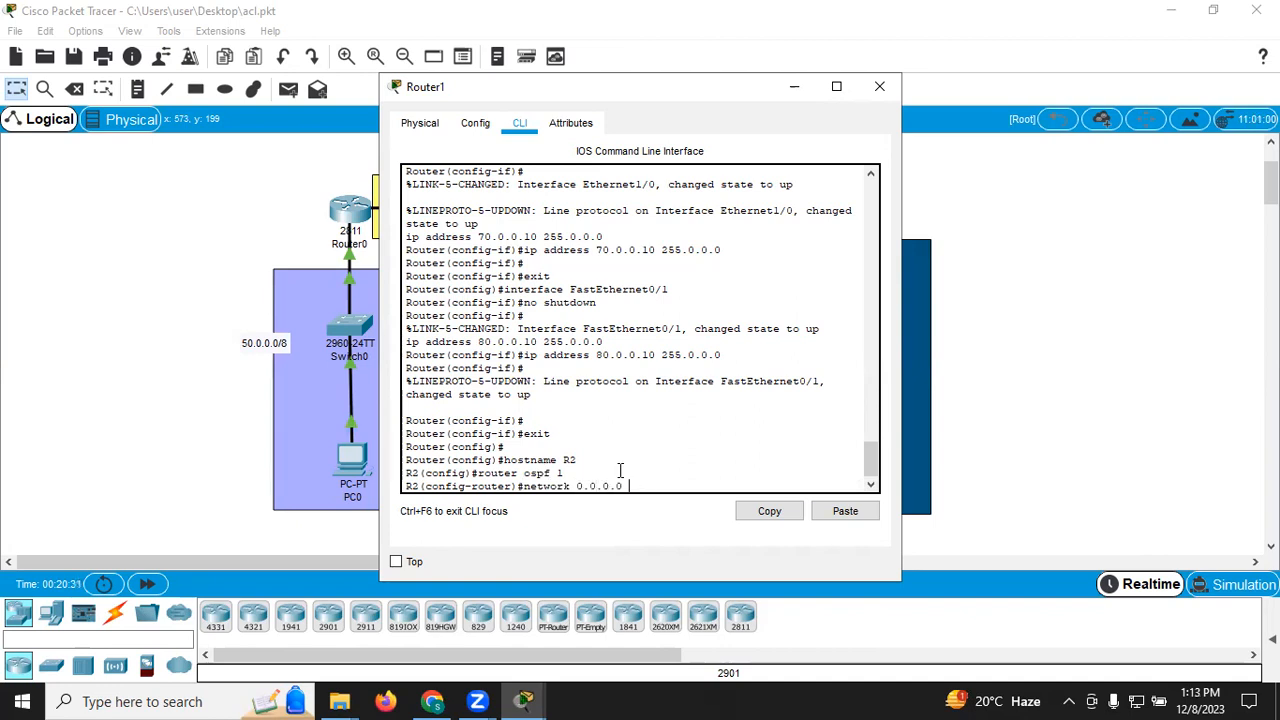
{"action": "type", "text": " 255.255.255.255 area 0"}
{"action": "key", "text": "Return"}
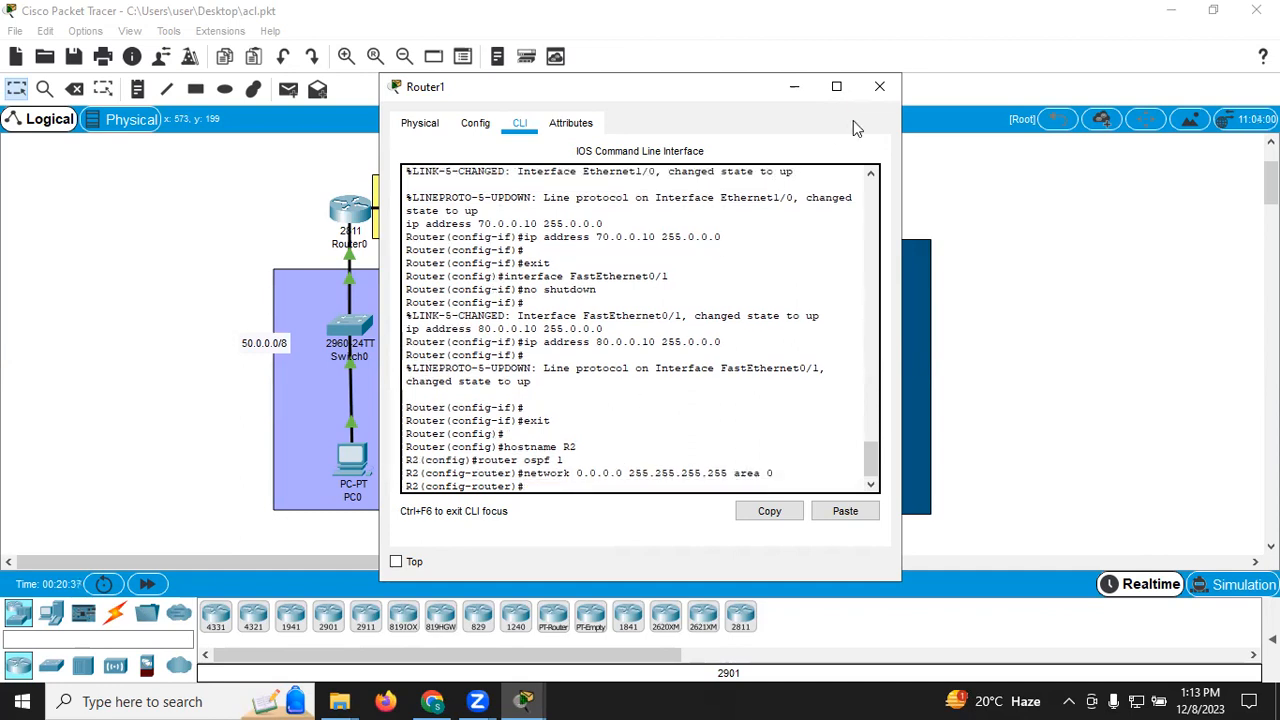
{"action": "left_click", "coordinate": [879, 86]}
In Router2's command line, exit interface configuration mode and start OSPF process 1.
{"action": "left_click", "coordinate": [751, 208]}
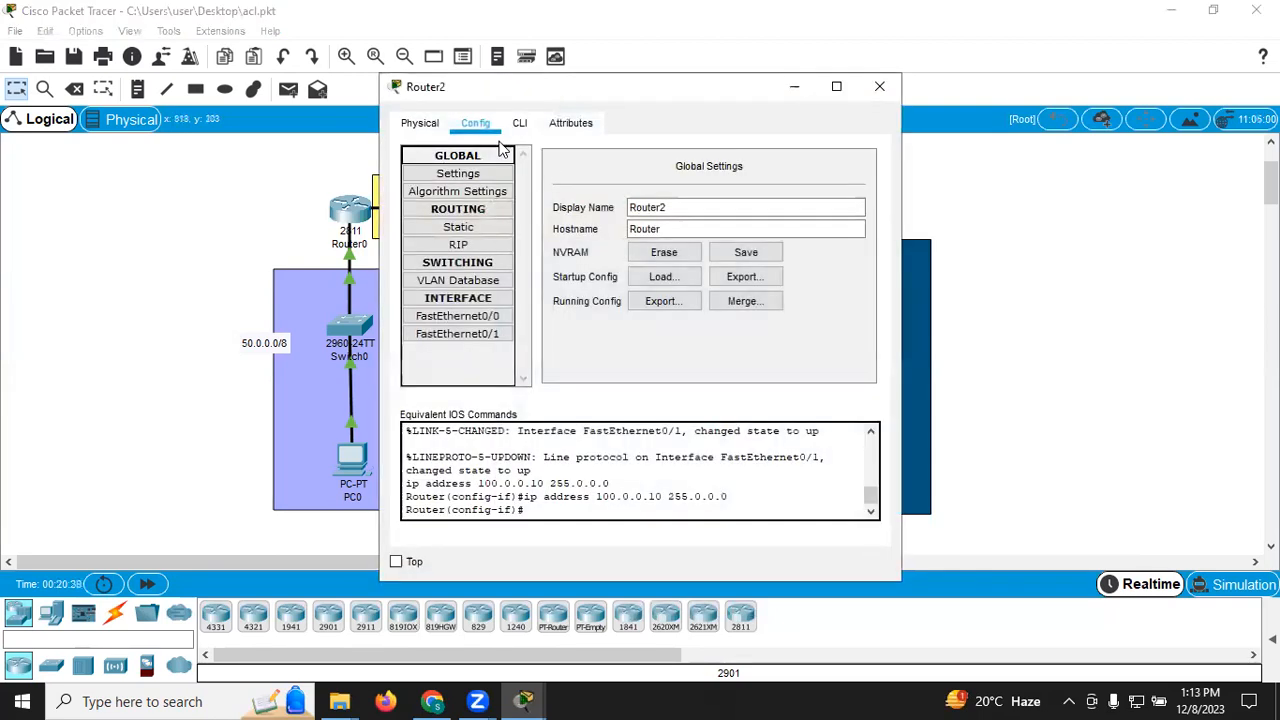
{"action": "left_click", "coordinate": [519, 122]}
{"action": "type", "text": "exit"}
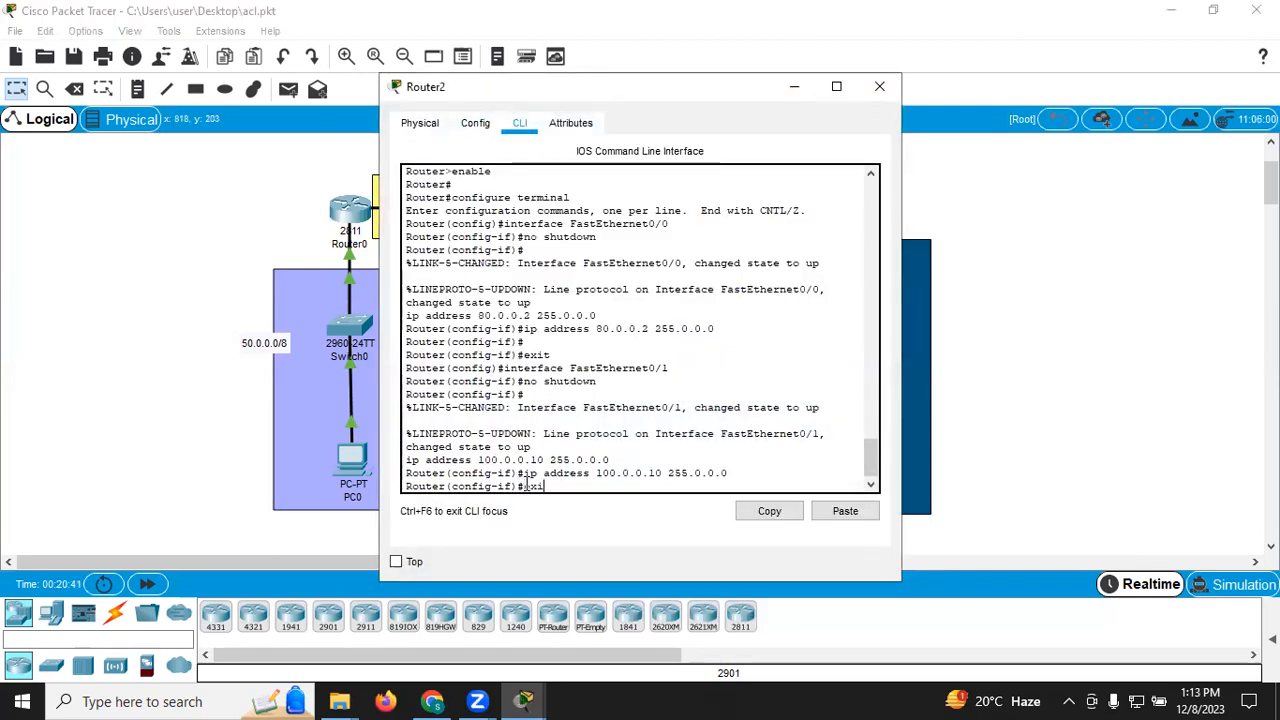
{"action": "key", "text": "Return"}
{"action": "key", "text": "Return"}
{"action": "type", "text": "router ospf 1"}
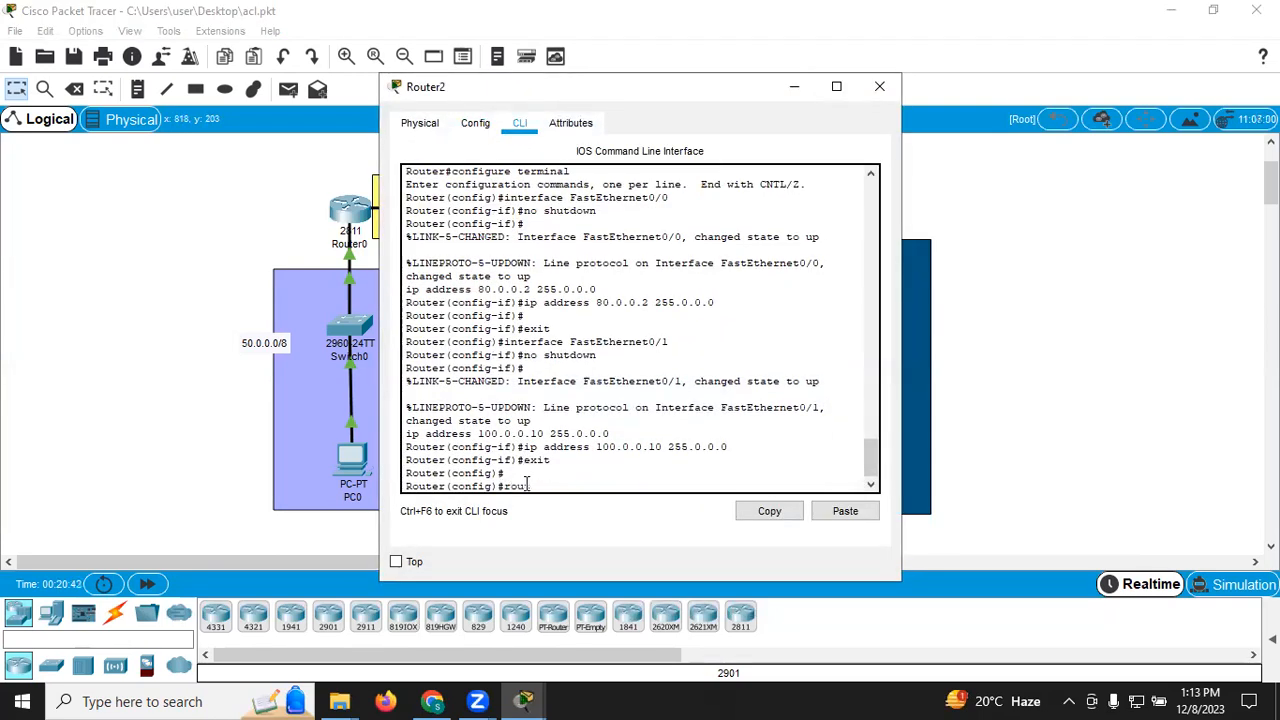
{"action": "key", "text": "Return"}
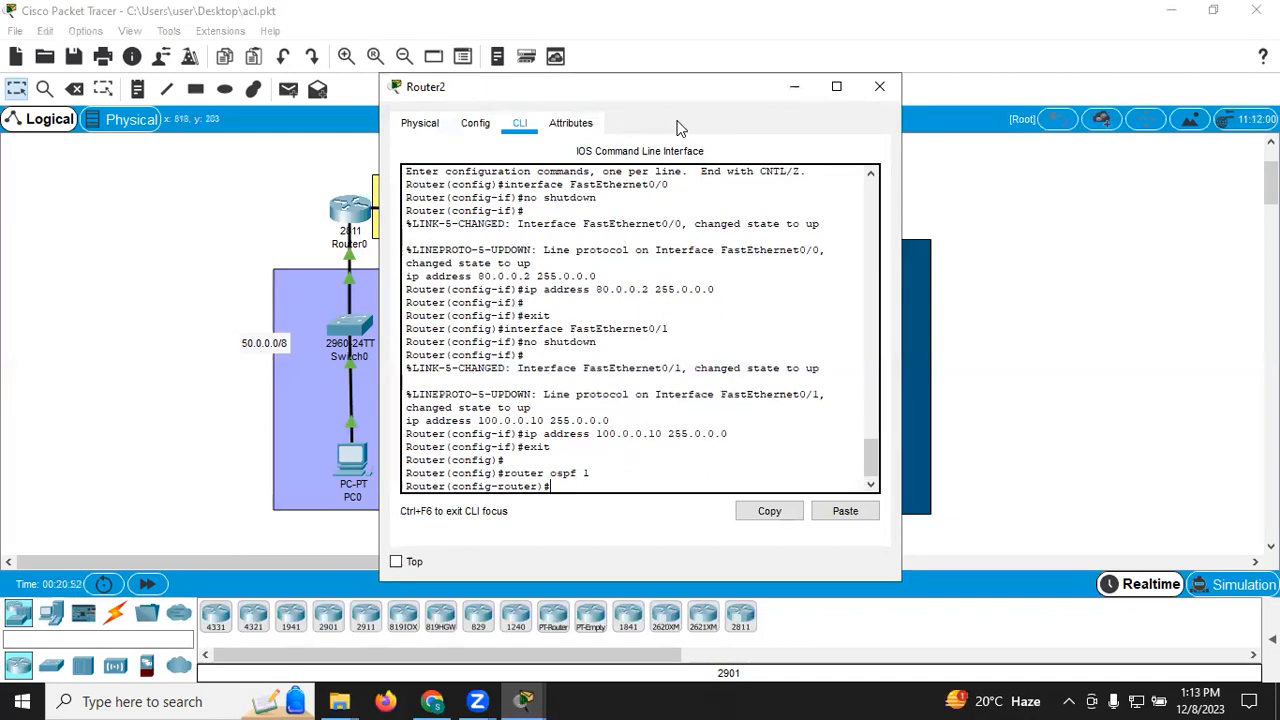
Advertise network 0.0.0.0 255.255.255.255 in OSPF area 0 on Router2 and close its window.
{"action": "left_click_drag", "start_coordinate": [746, 86], "coordinate": [1060, 83]}
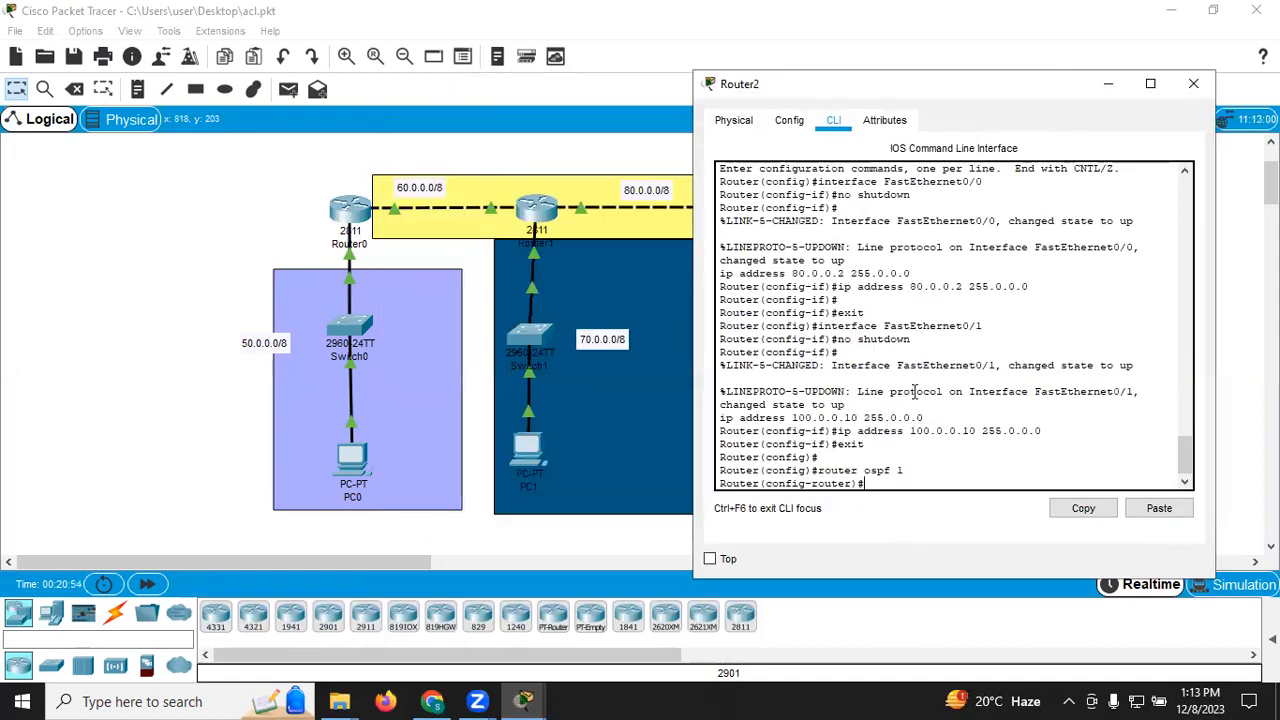
{"action": "type", "text": "network"}
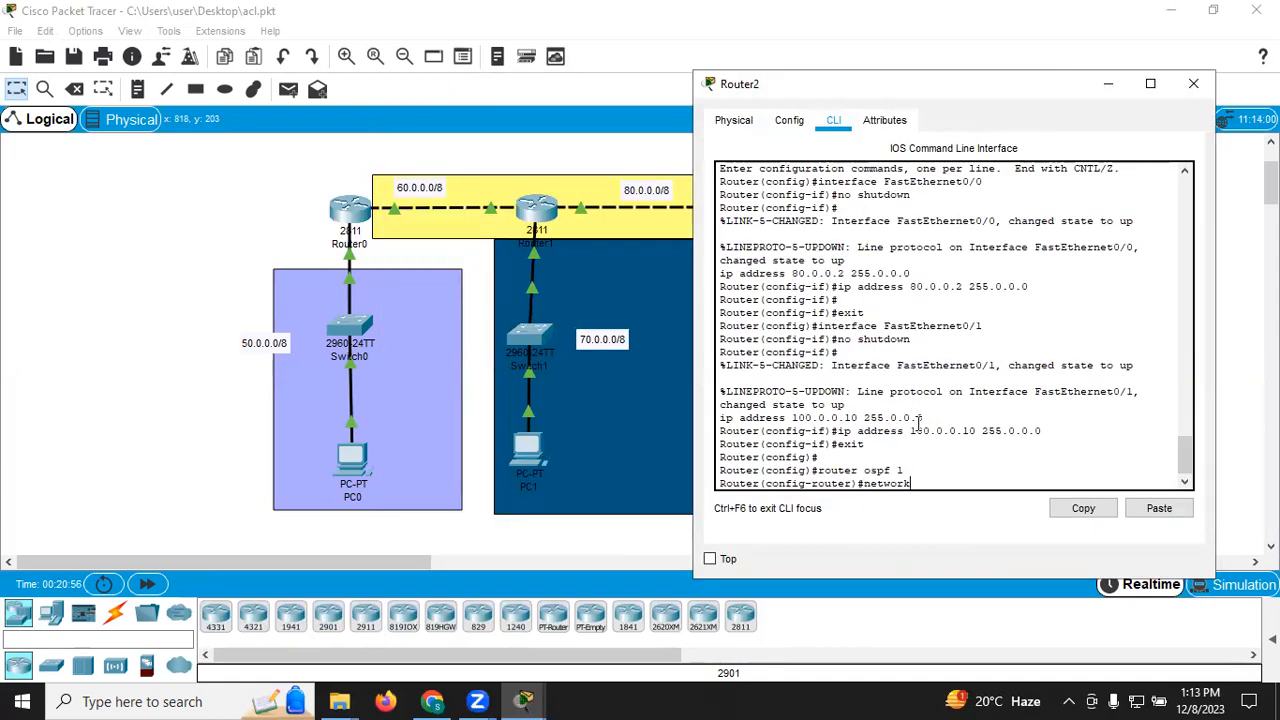
{"action": "type", "text": " 0.0.0.0 255.255.255.255 area 0"}
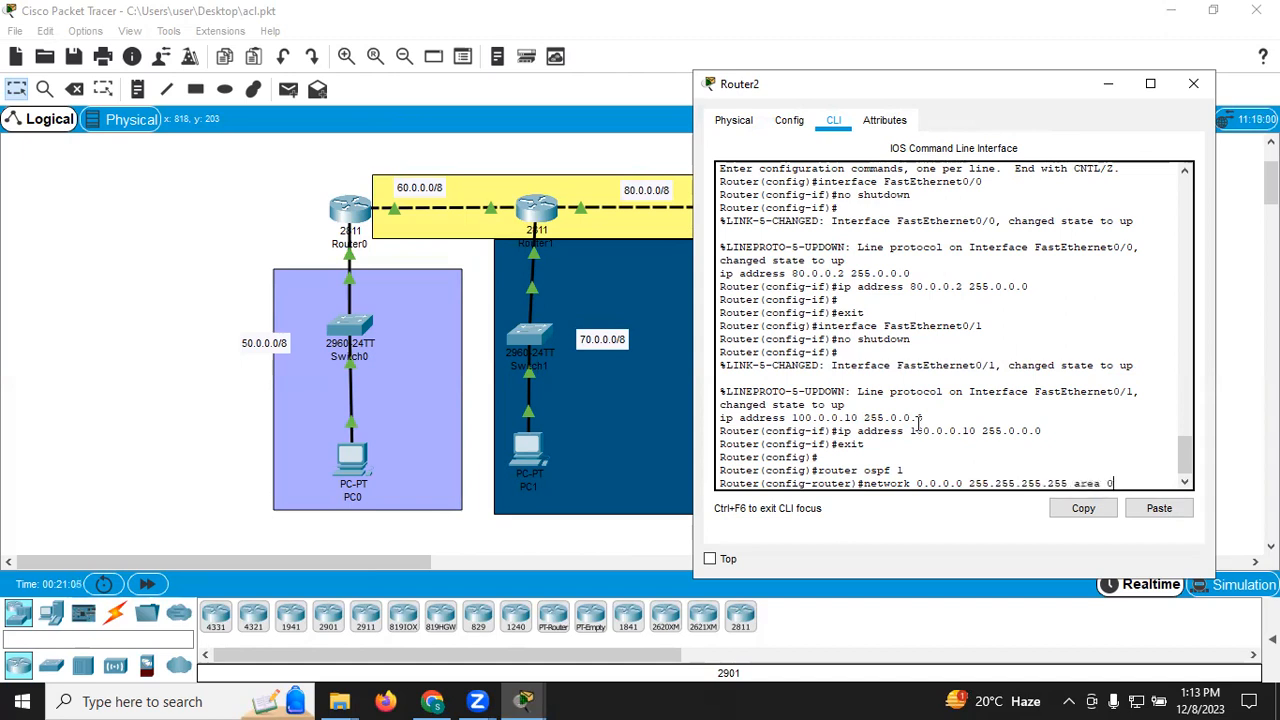
{"action": "key", "text": "Return"}
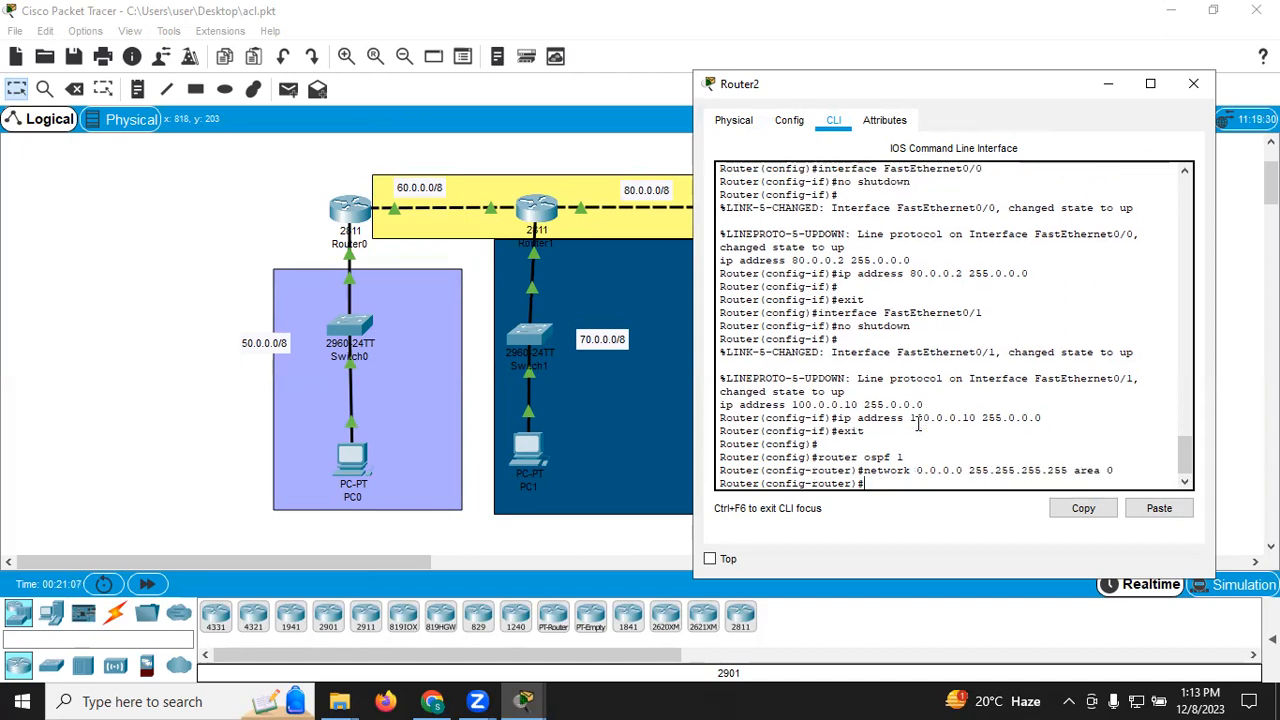
{"action": "left_click", "coordinate": [1190, 86]}
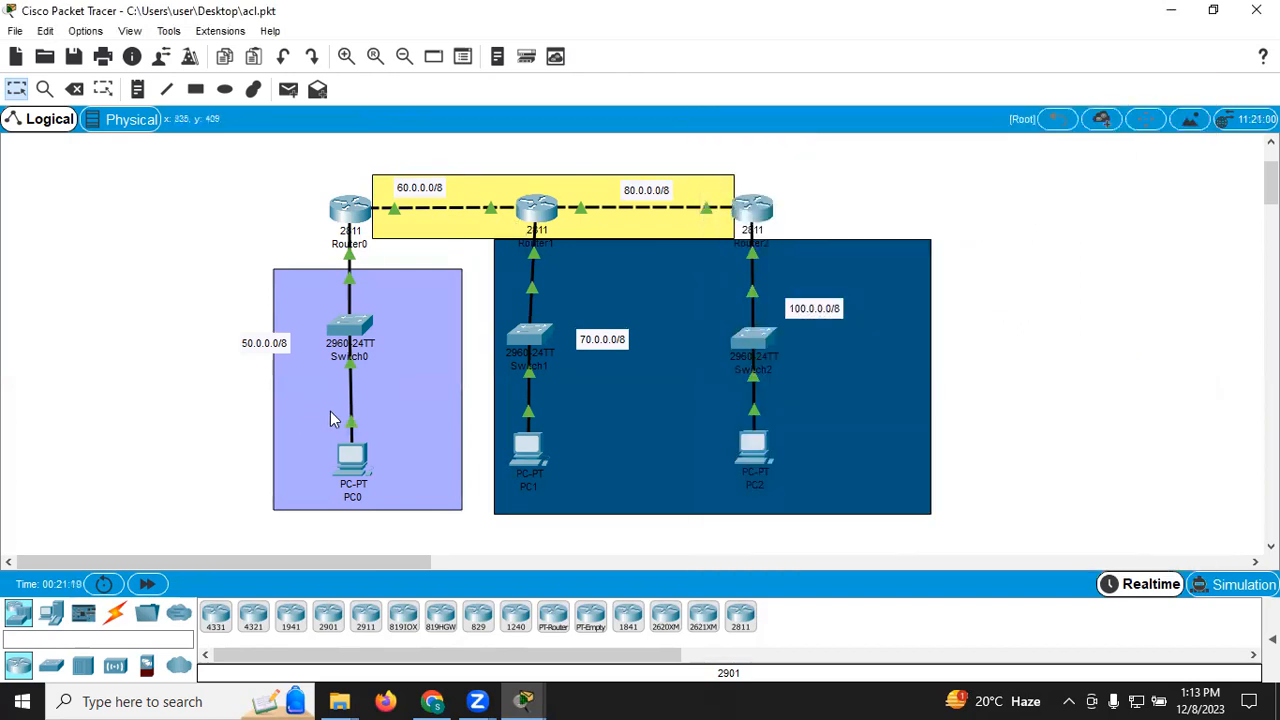
Check PC1's IP address and ping 70.0.0.1 from PC0's command prompt.
{"action": "mouse_move", "coordinate": [350, 457]}
{"action": "mouse_move", "coordinate": [519, 447]}
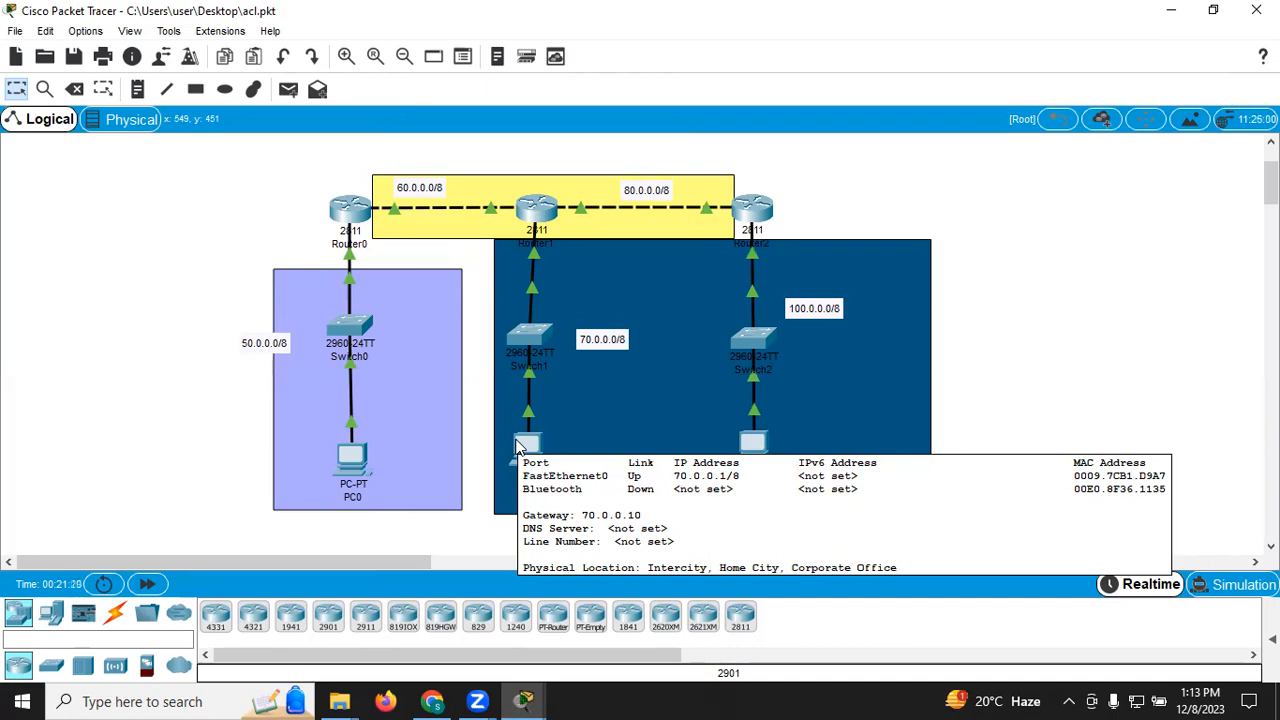
{"action": "left_click", "coordinate": [352, 457]}
{"action": "left_click", "coordinate": [818, 196]}
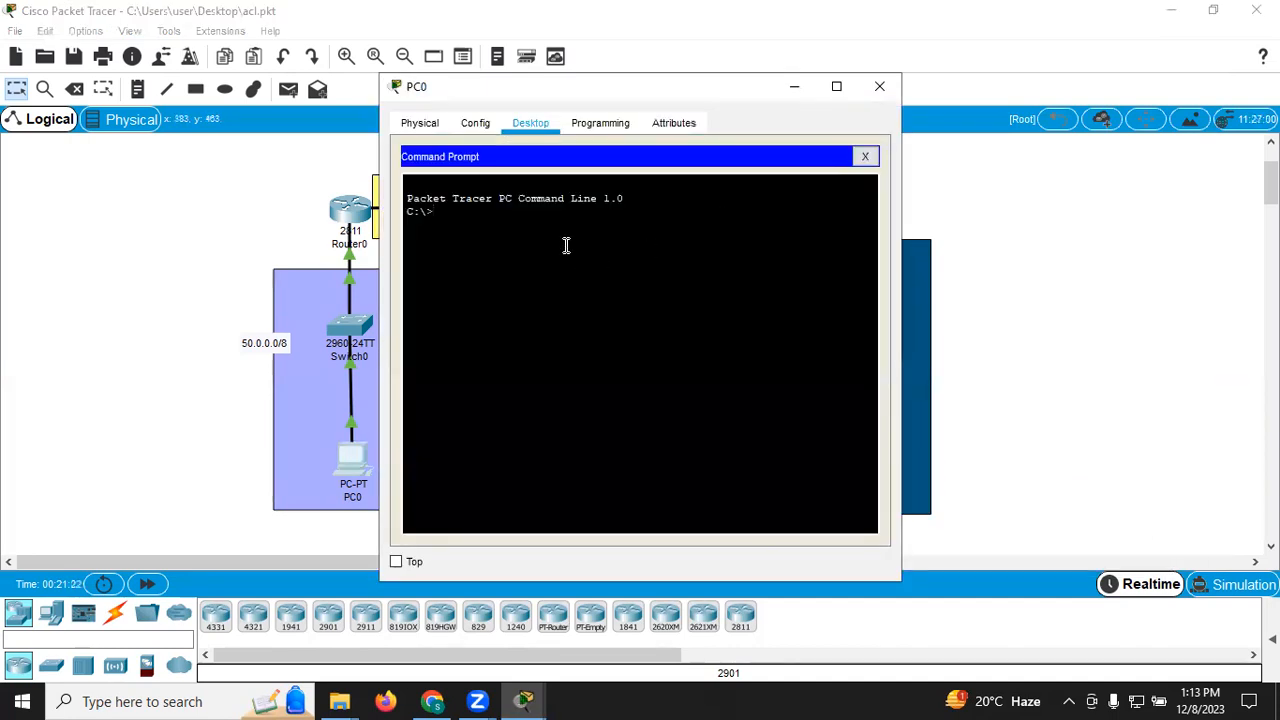
{"action": "type", "text": "ping 70.0.0.1"}
{"action": "key", "text": "Return"}
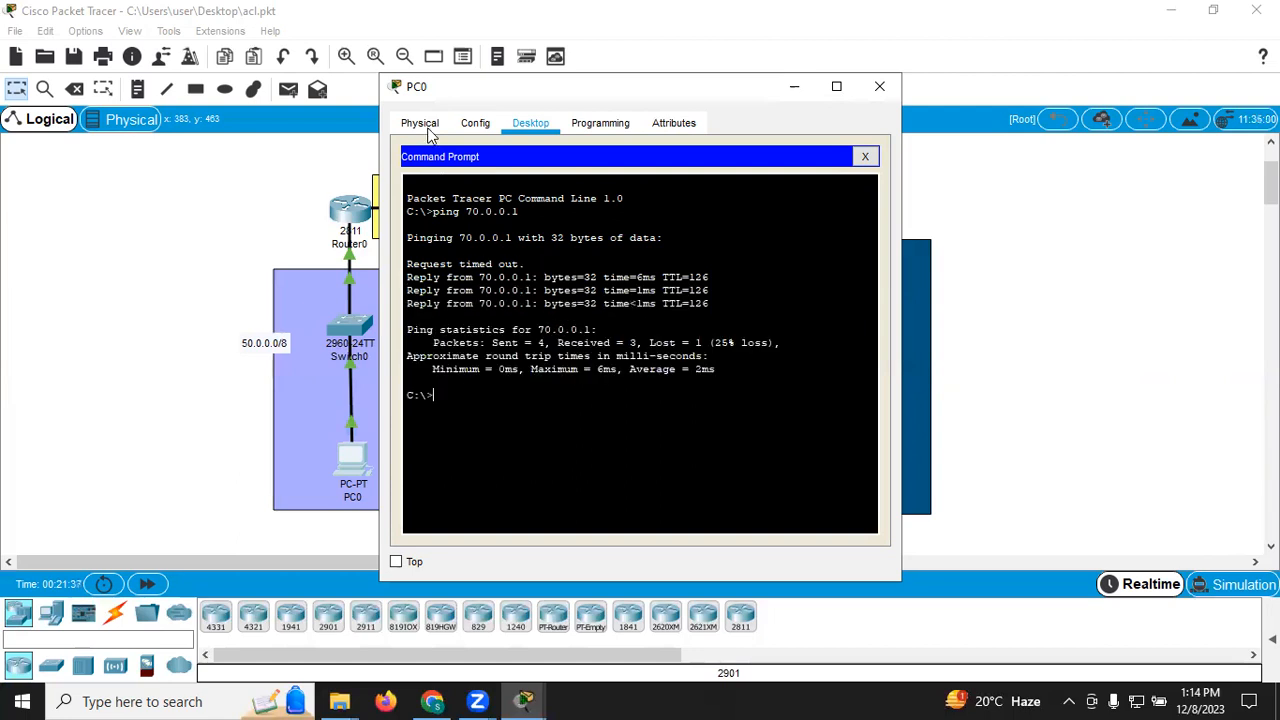
Uncover PC2 in the topology and ping its address 100.0.0.1 from PC0's command prompt.
{"action": "left_click_drag", "start_coordinate": [433, 90], "coordinate": [793, 133]}
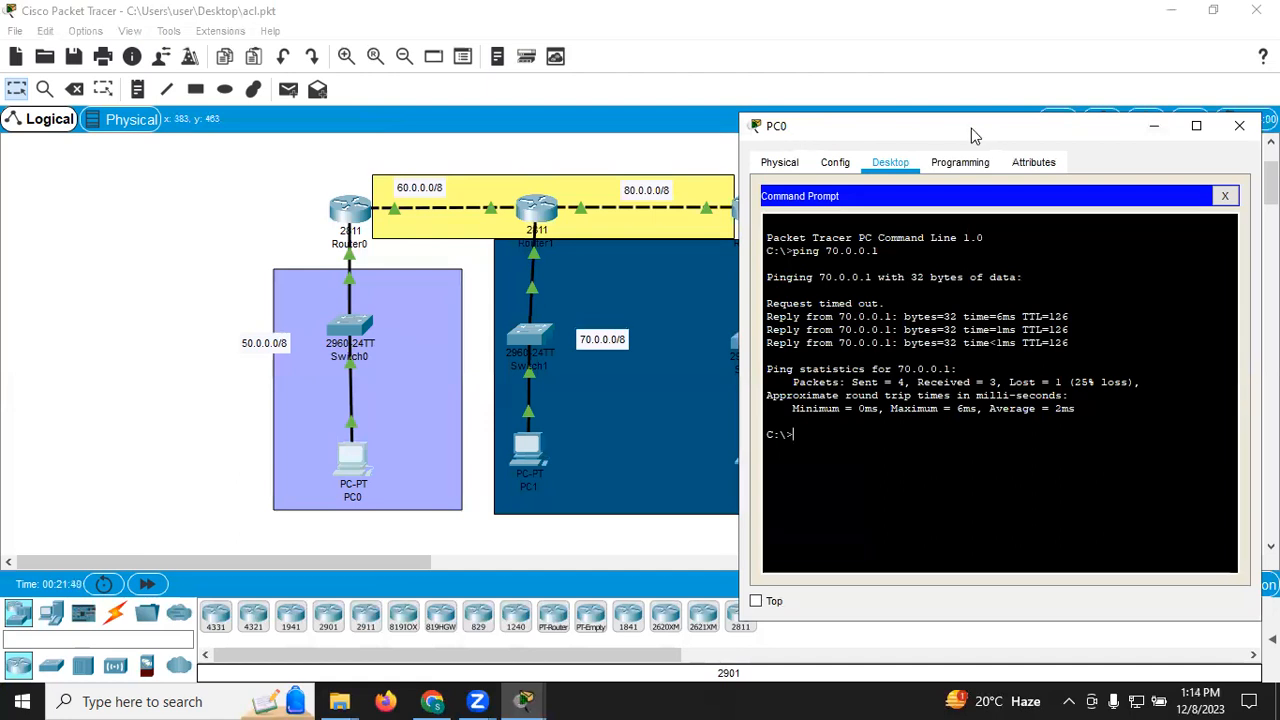
{"action": "left_click_drag", "start_coordinate": [971, 128], "coordinate": [408, 187]}
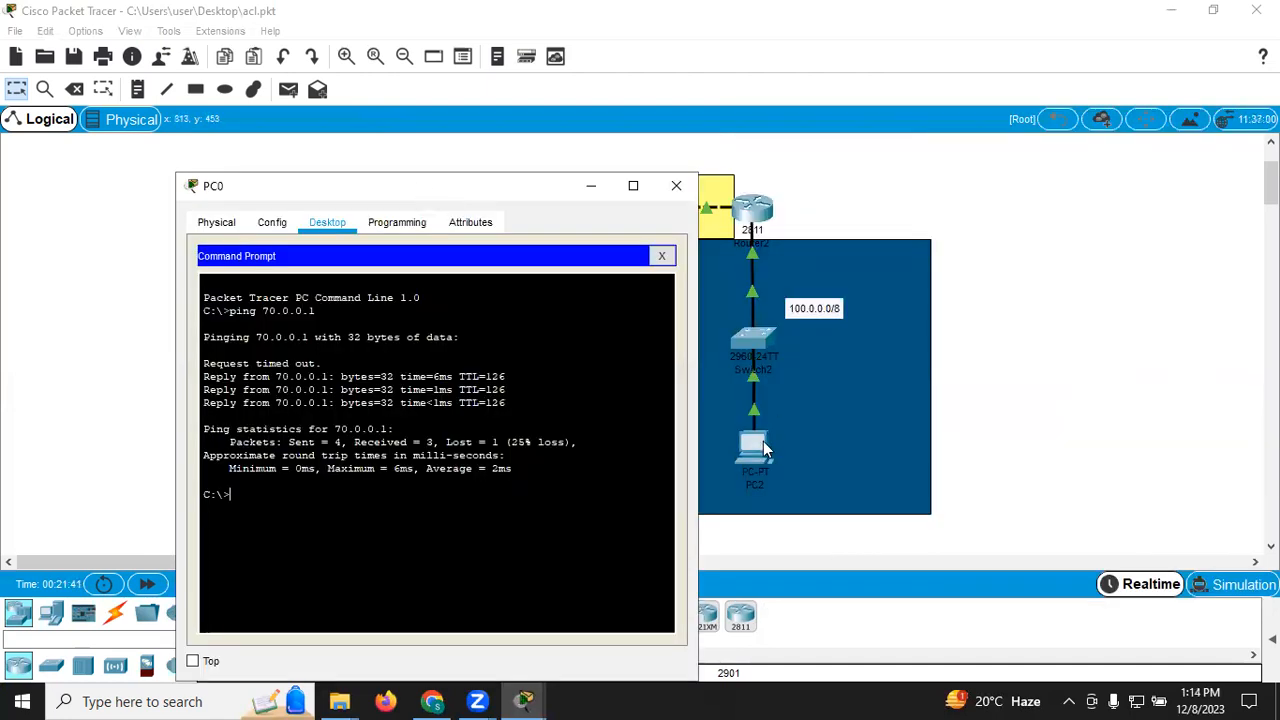
{"action": "key", "text": "Up"}
{"action": "key", "text": "BackSpace"}
{"action": "key", "text": "BackSpace"}
{"action": "key", "text": "BackSpace"}
{"action": "key", "text": "BackSpace"}
{"action": "key", "text": "BackSpace"}
{"action": "key", "text": "BackSpace"}
{"action": "key", "text": "BackSpace"}
{"action": "key", "text": "BackSpace"}
{"action": "type", "text": "100.0.0.1"}
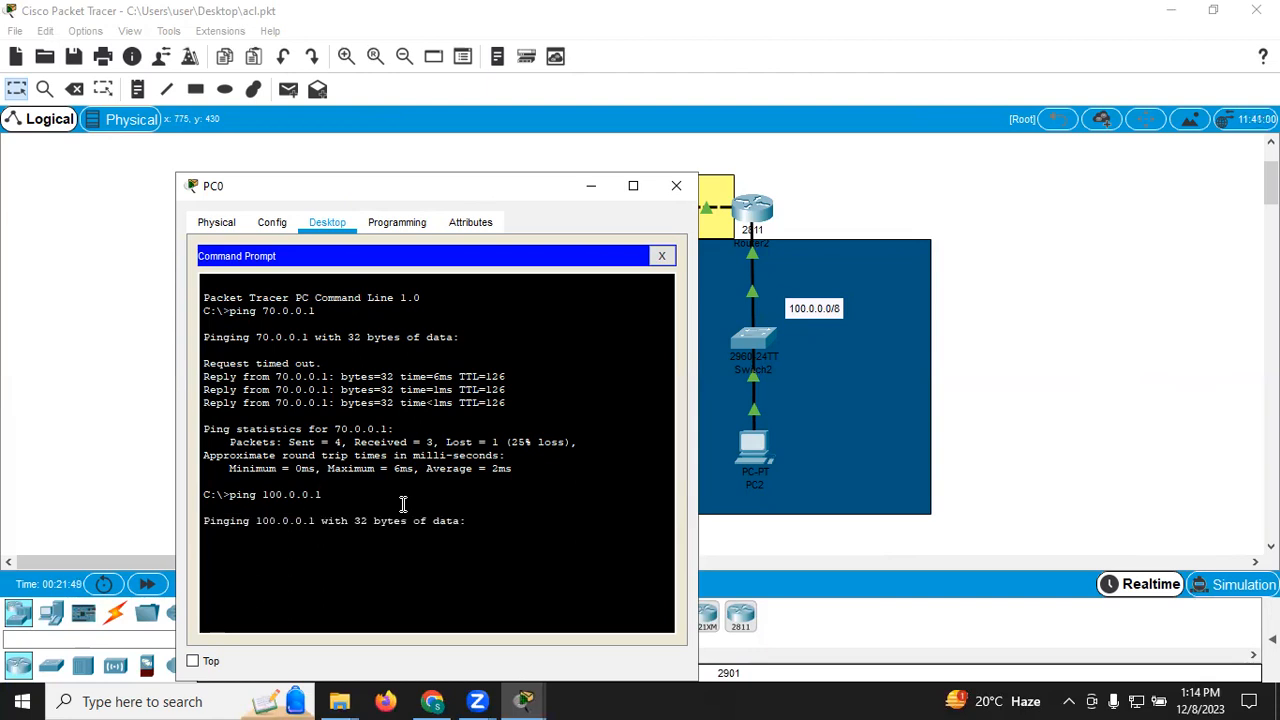
Repeat the ping to 100.0.0.1 from PC0 and move the window to uncover the routers.
{"action": "left_click_drag", "start_coordinate": [372, 183], "coordinate": [285, 77]}
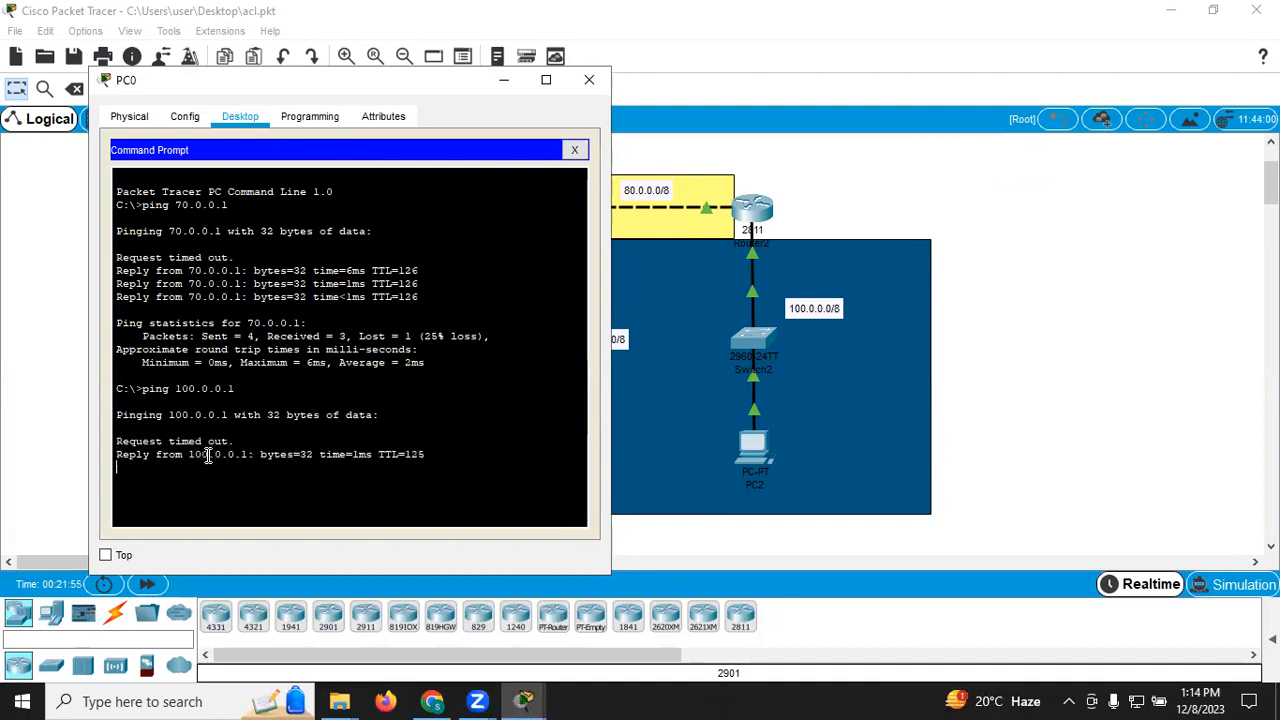
{"action": "key", "text": "Up"}
{"action": "key", "text": "Return"}
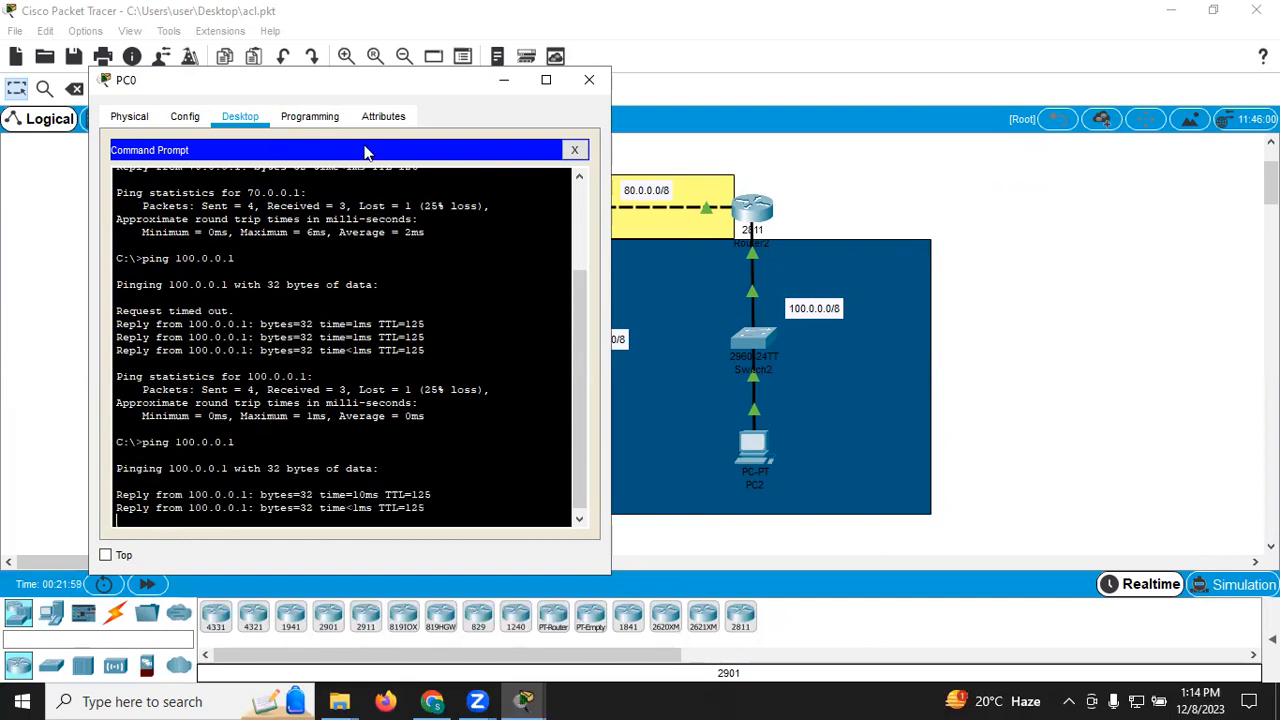
{"action": "left_click_drag", "start_coordinate": [369, 85], "coordinate": [540, 282]}
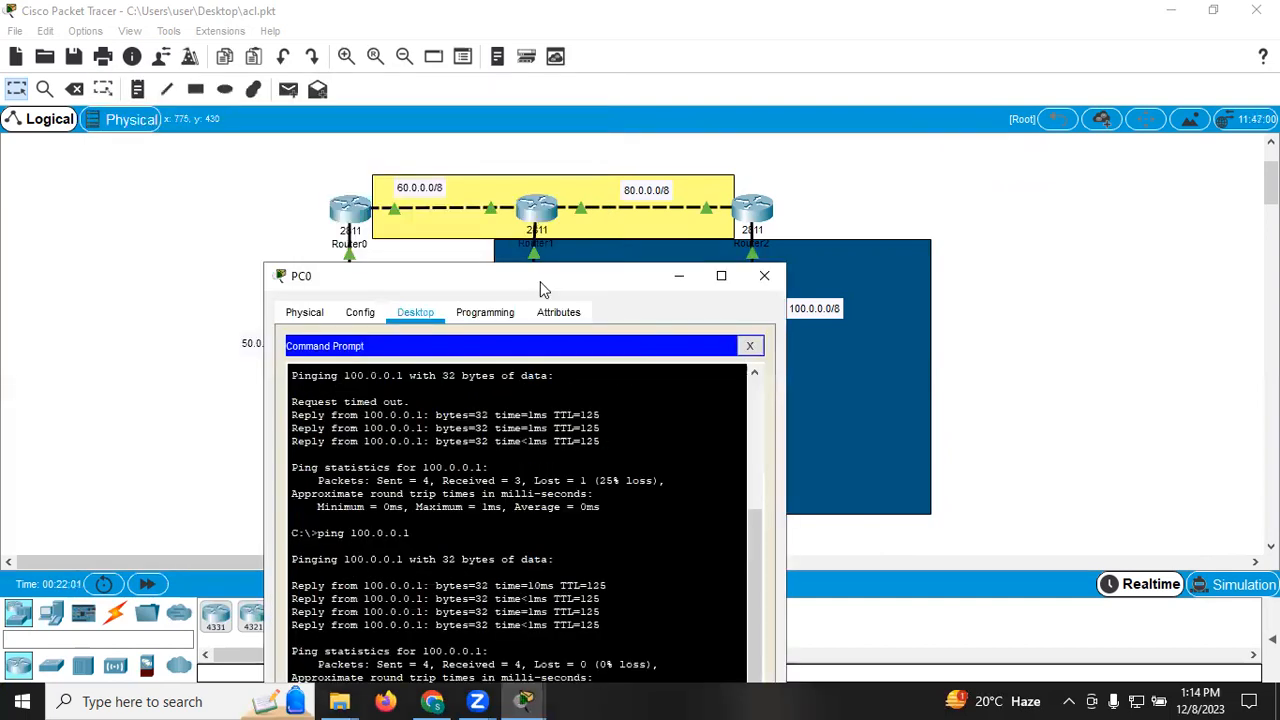
Detach the Switch1 cable from Router1 and reconnect it to Router1's Ethernet1/0 port.
{"action": "left_click", "coordinate": [535, 259]}
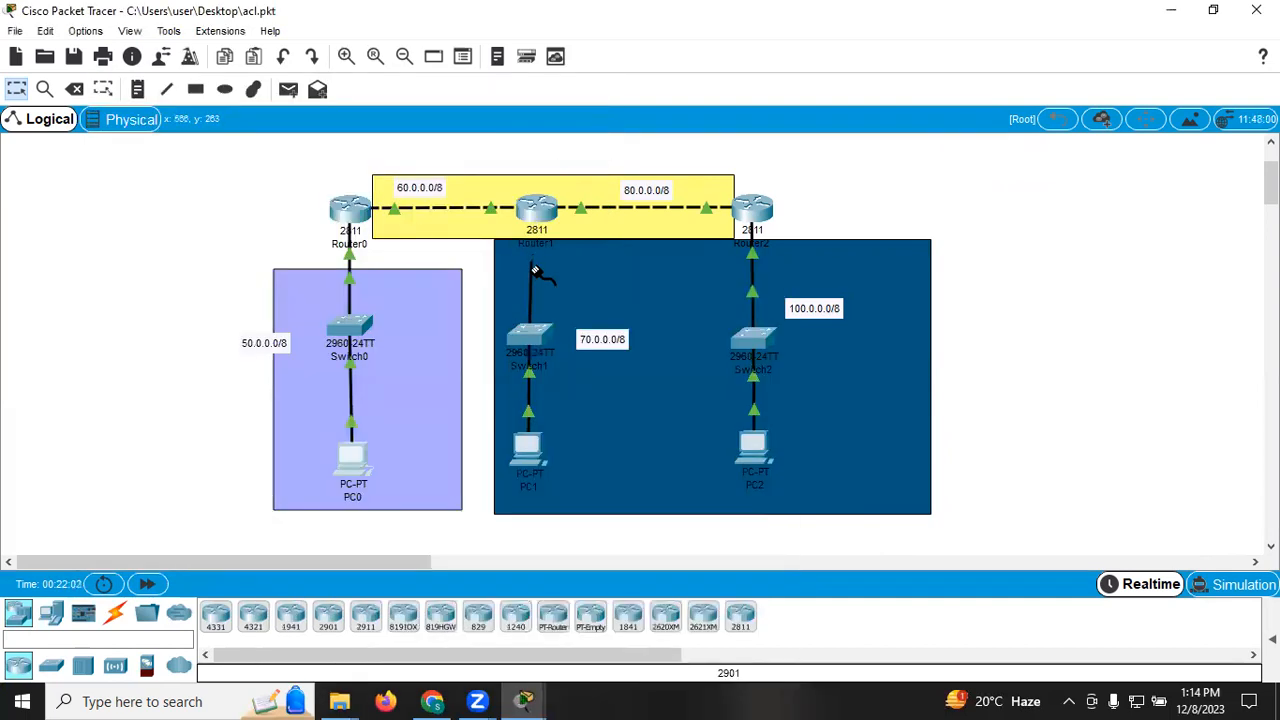
{"action": "left_click", "coordinate": [535, 213]}
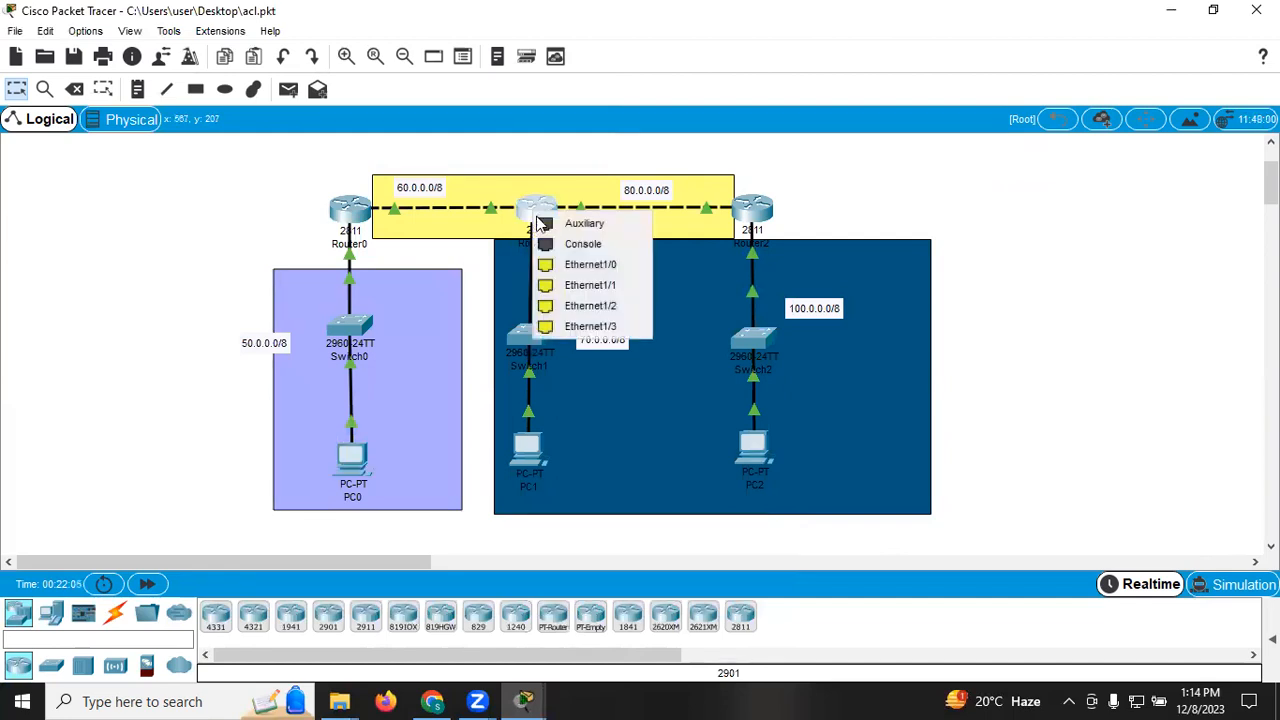
{"action": "left_click", "coordinate": [558, 264]}
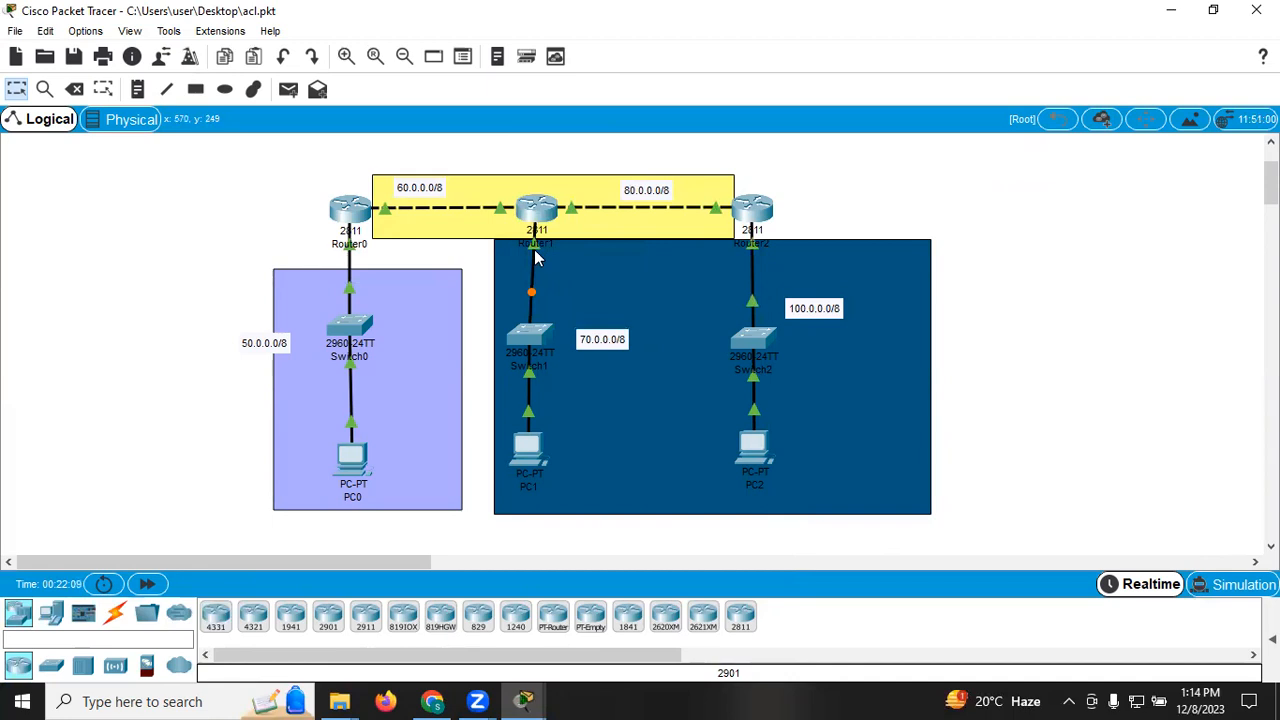
Place a text note in the empty workspace beside the topology with the first line "1: define access-list".
{"action": "mouse_move", "coordinate": [538, 215]}
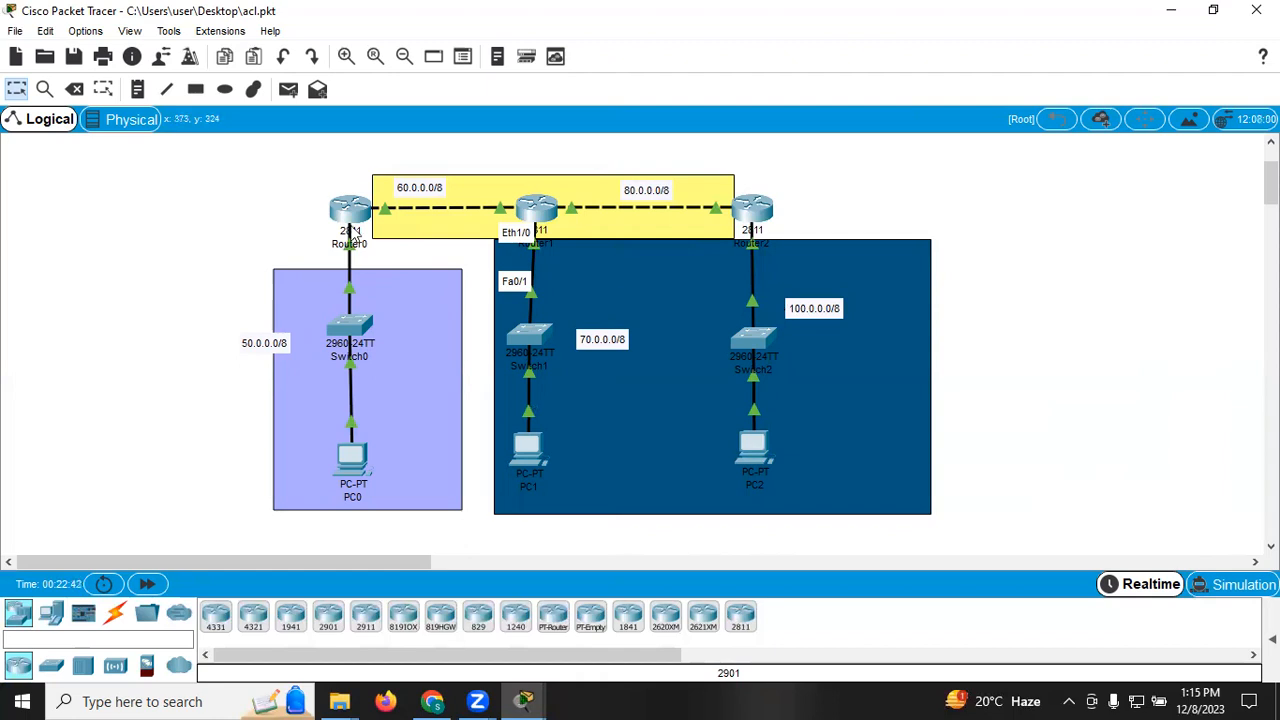
{"action": "left_click", "coordinate": [137, 89]}
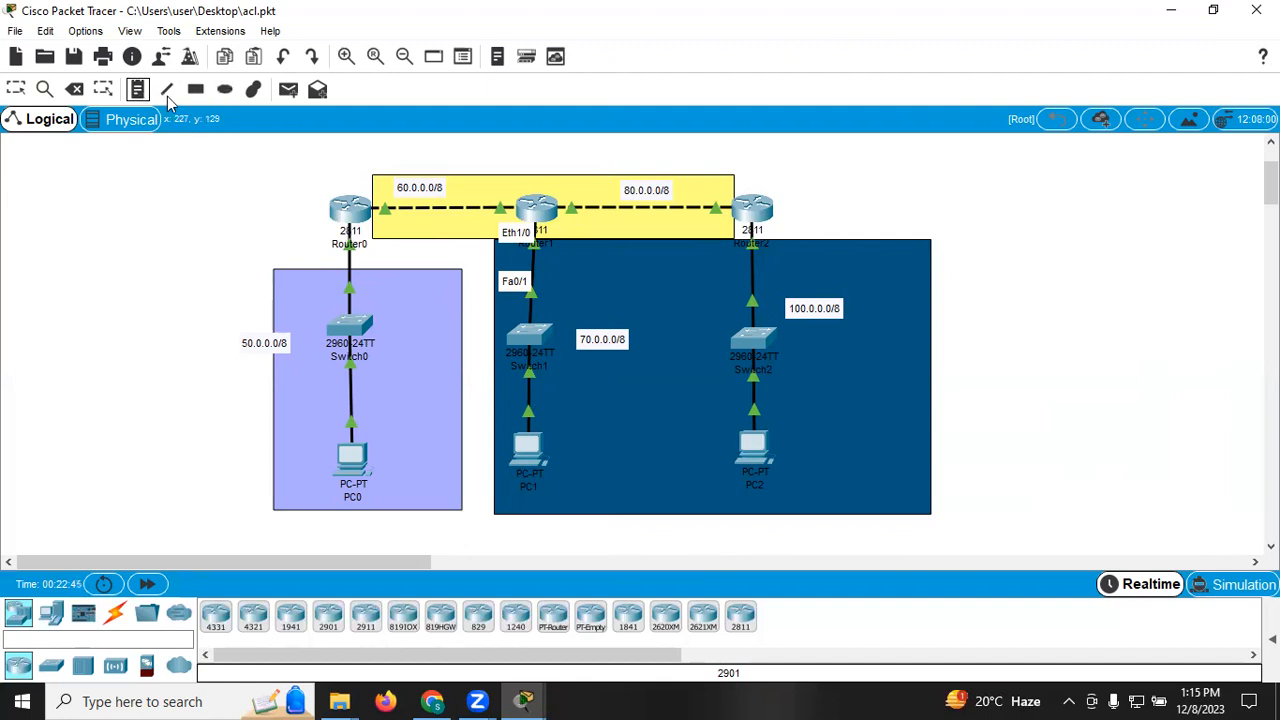
{"action": "left_click", "coordinate": [1022, 208]}
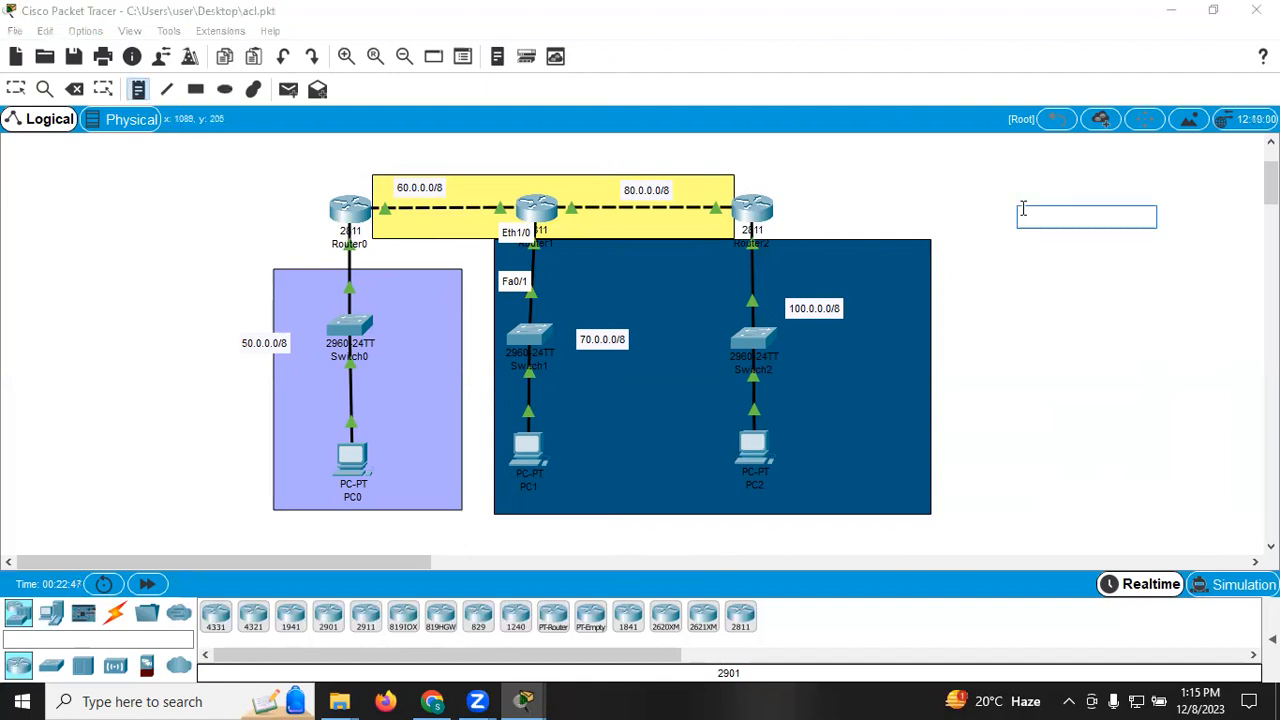
{"action": "type", "text": "A: define a"}
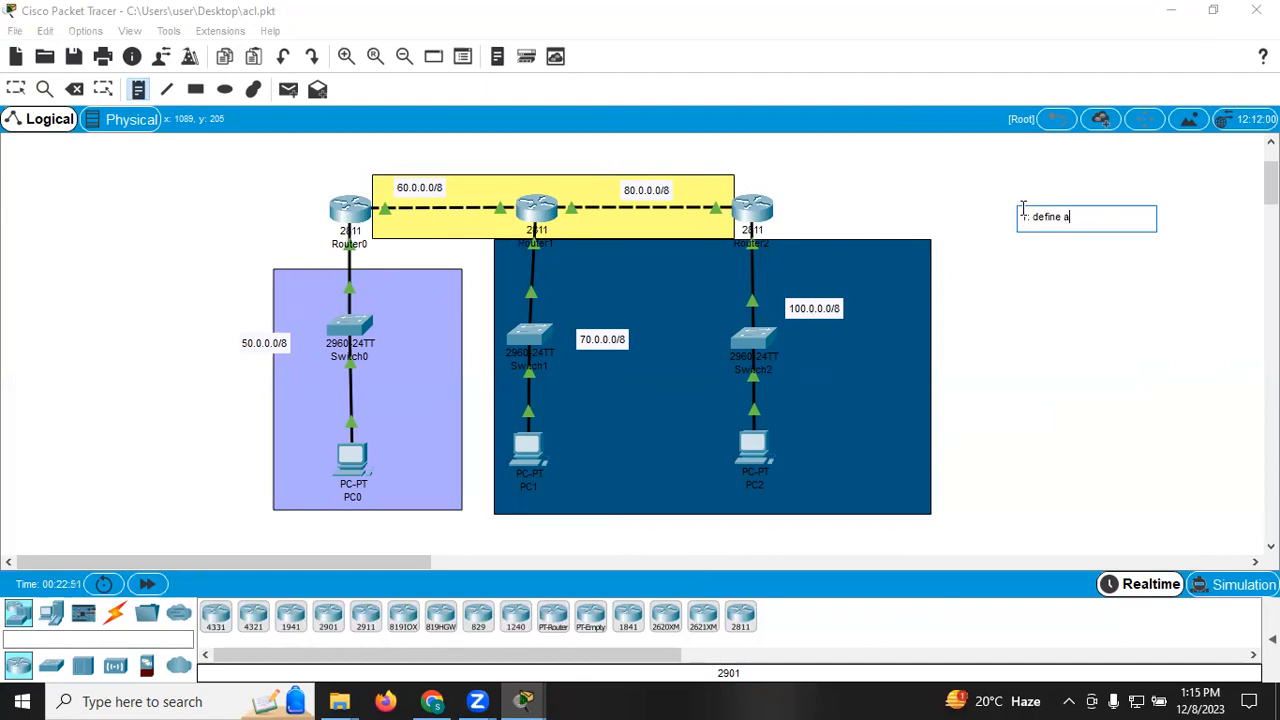
{"action": "type", "text": "ccess-list"}
{"action": "key", "text": "Return"}
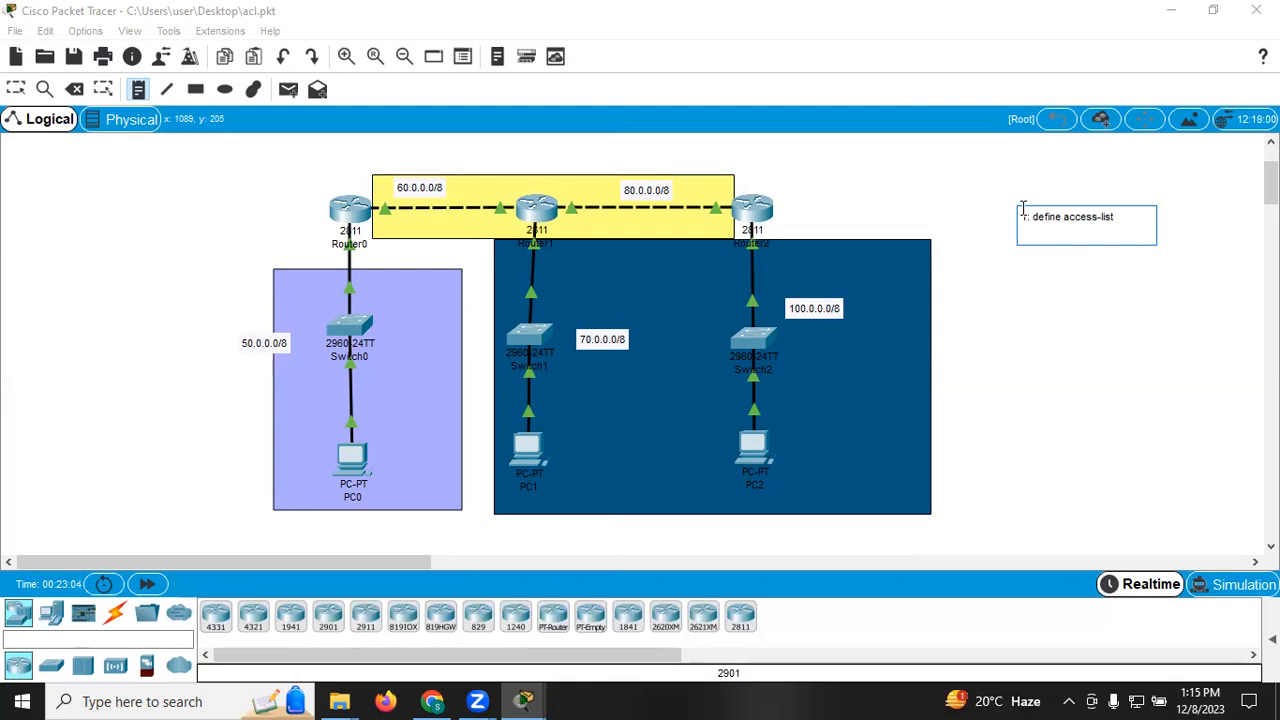
Add the syntax line "access-list 1 deny ip /net address wild card mask" to the note.
{"action": "type", "text": "access-list"}
{"action": "type", "text": "1"}
{"action": "type", "text": "deny"}
{"action": "type", "text": "ip a"}
{"action": "key", "text": "BackSpace"}
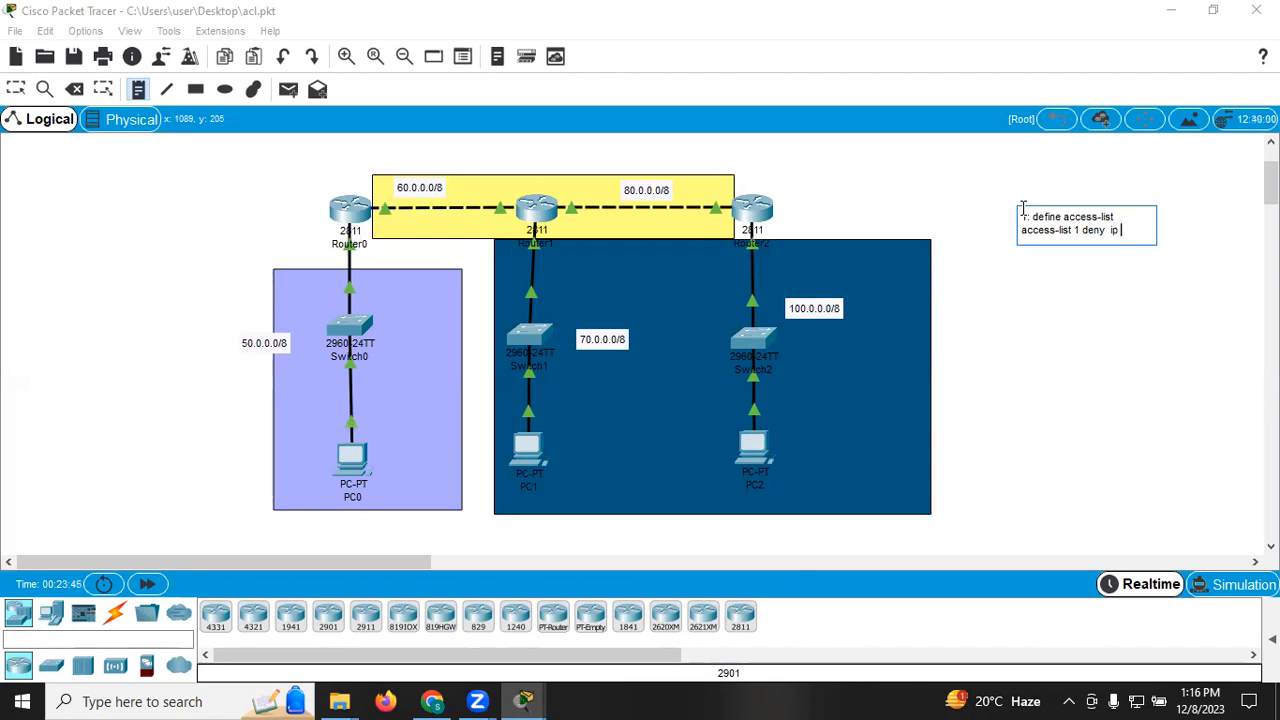
{"action": "type", "text": "/net address"}
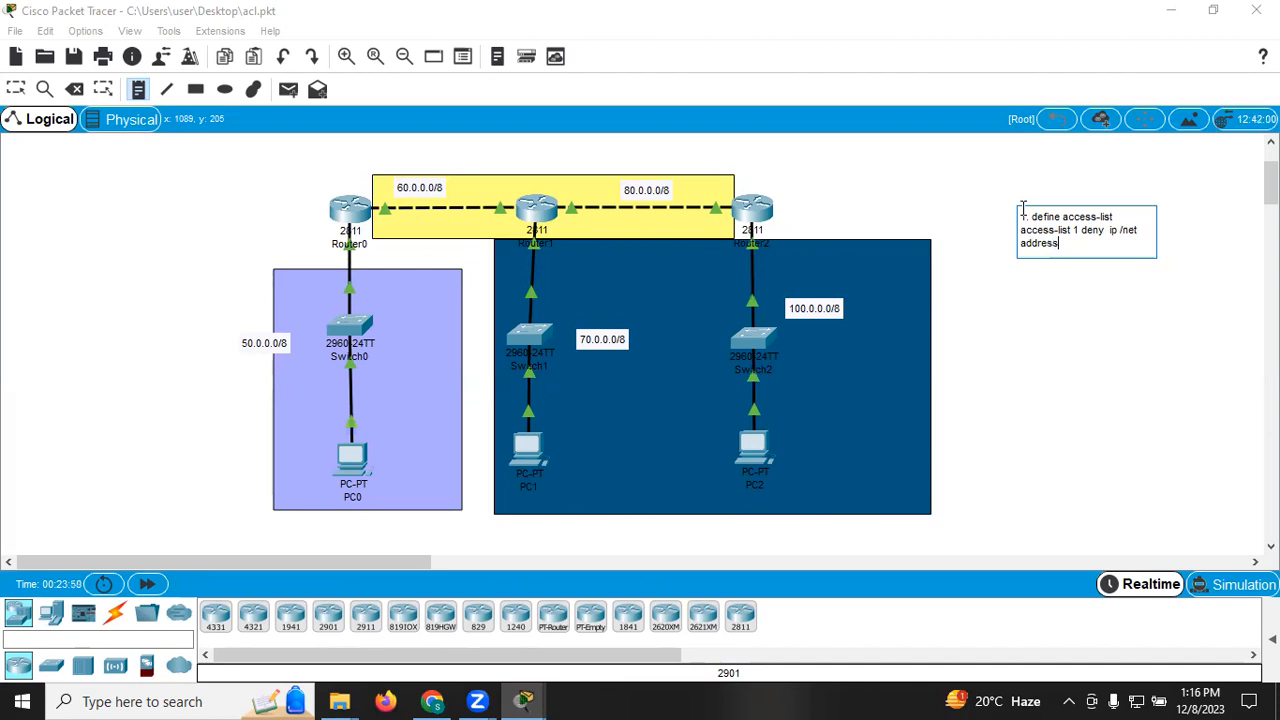
{"action": "type", "text": " wild card mask"}
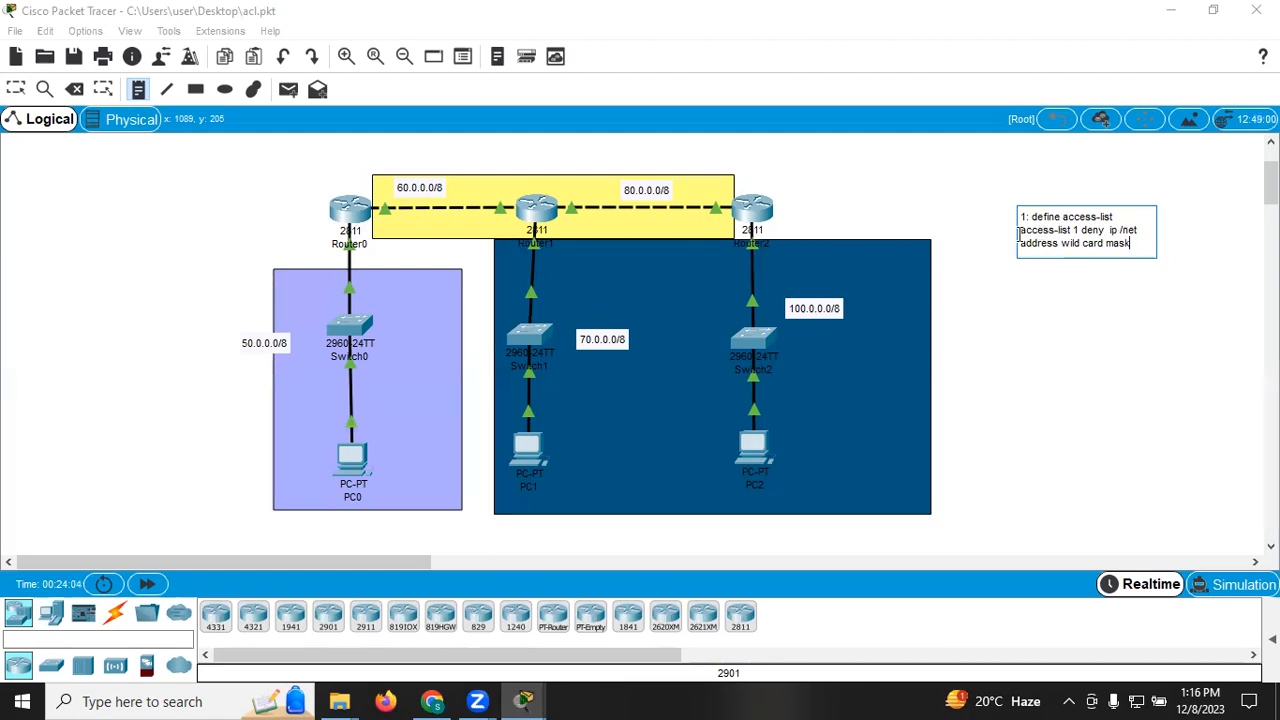
{"action": "left_click", "coordinate": [1075, 230]}
{"action": "type", "text": "1"}
{"action": "left_click", "coordinate": [1110, 232]}
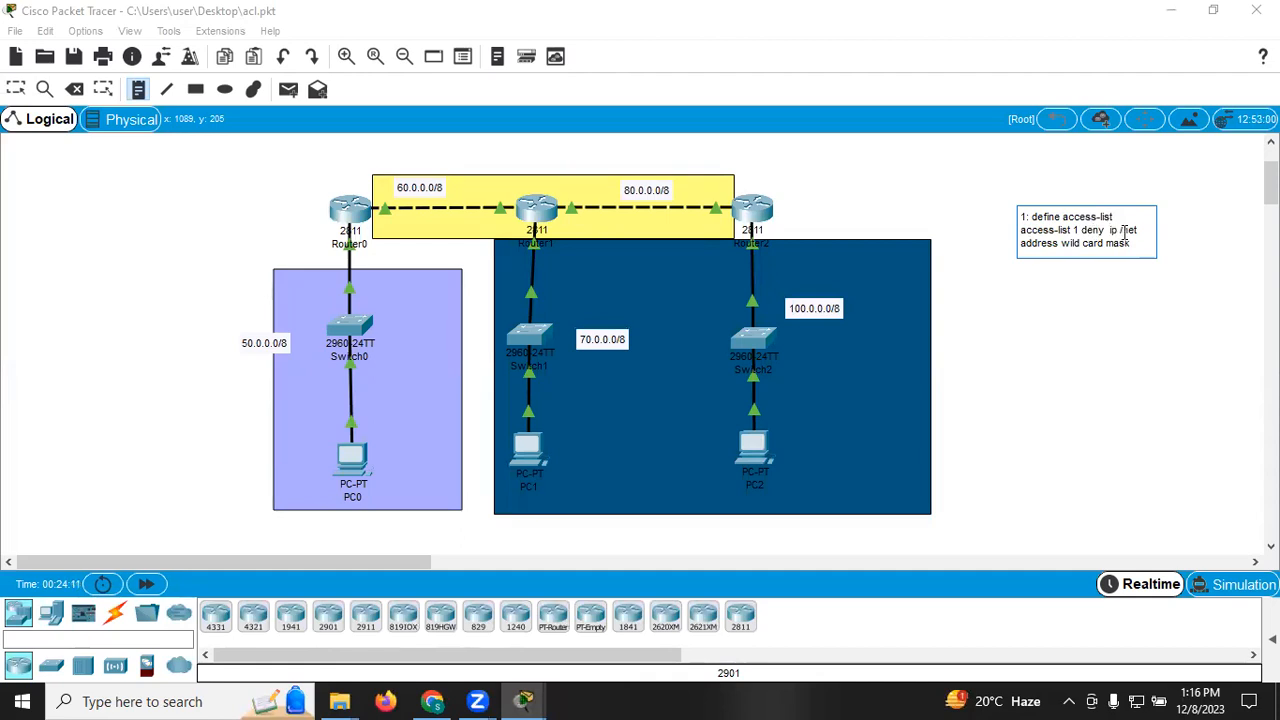
{"action": "double_click", "coordinate": [1112, 230]}
{"action": "left_click", "coordinate": [1130, 232]}
{"action": "left_click_drag", "start_coordinate": [1061, 243], "coordinate": [1099, 243]}
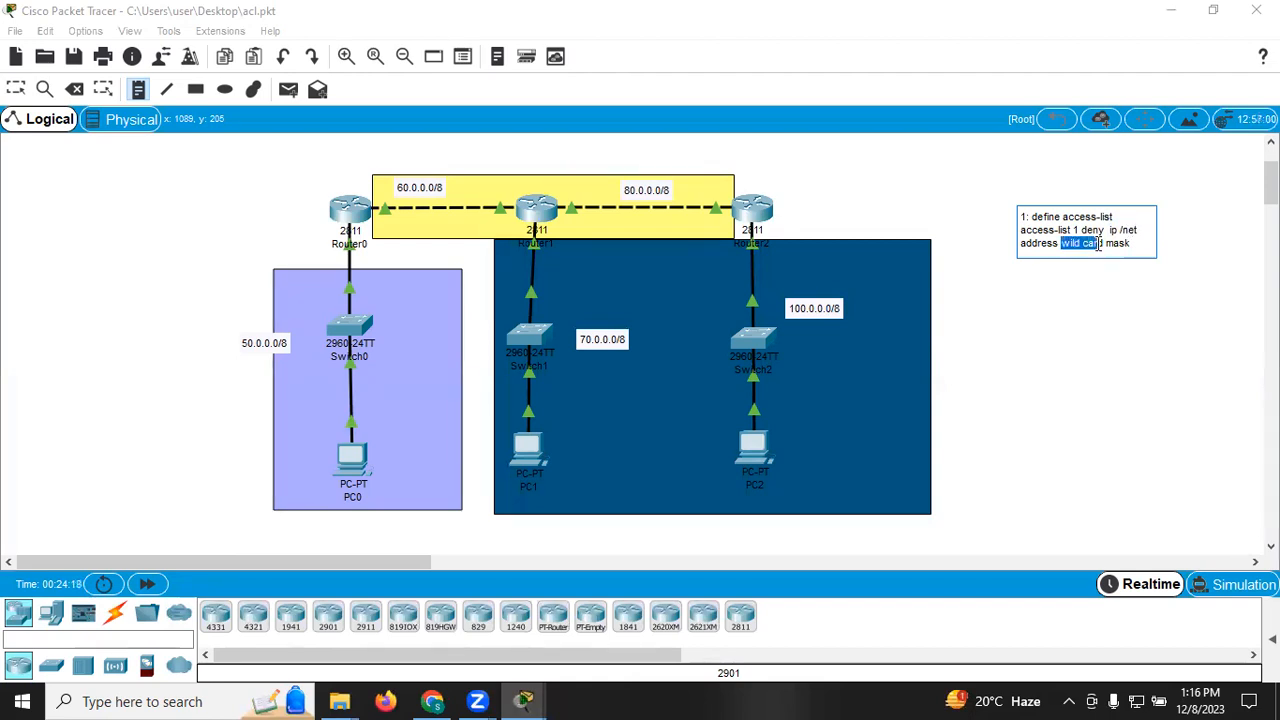
Add the line "2. apply to router interface" below a blank line and finish the note.
{"action": "left_click", "coordinate": [1150, 247]}
{"action": "key", "text": "Return"}
{"action": "key", "text": "Return"}
{"action": "type", "text": "2."}
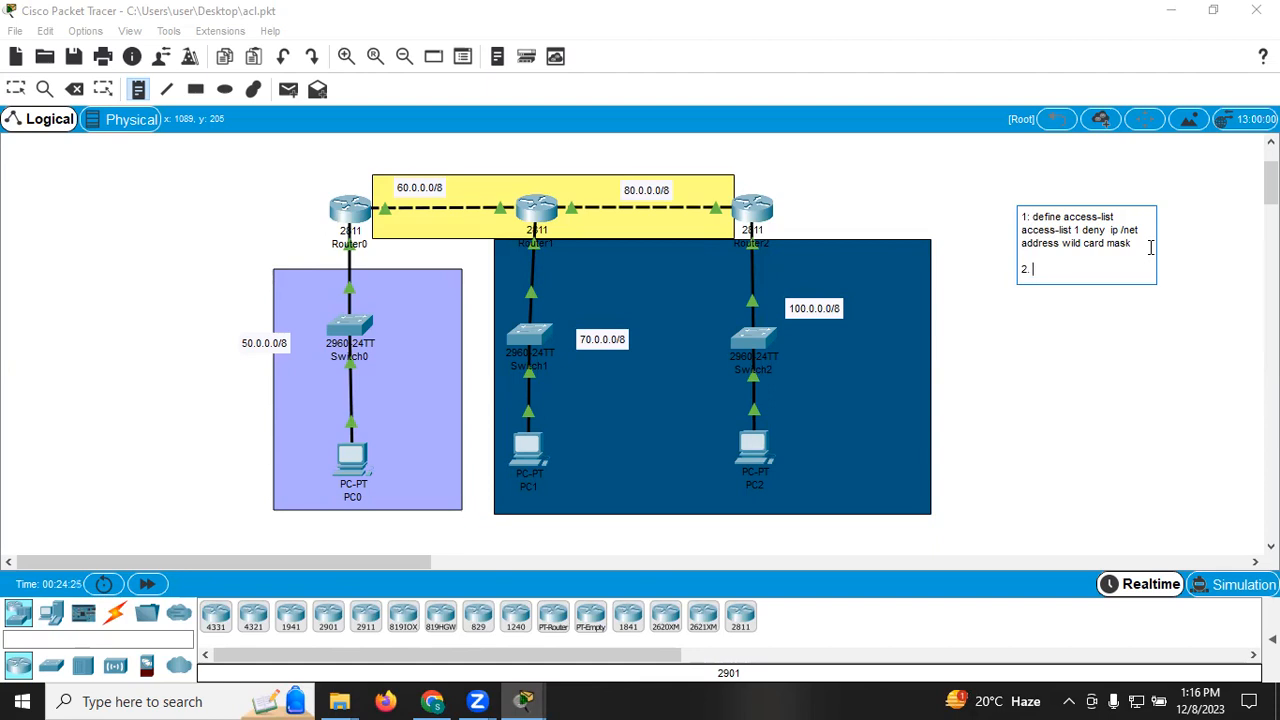
{"action": "type", "text": " apply to router interface"}
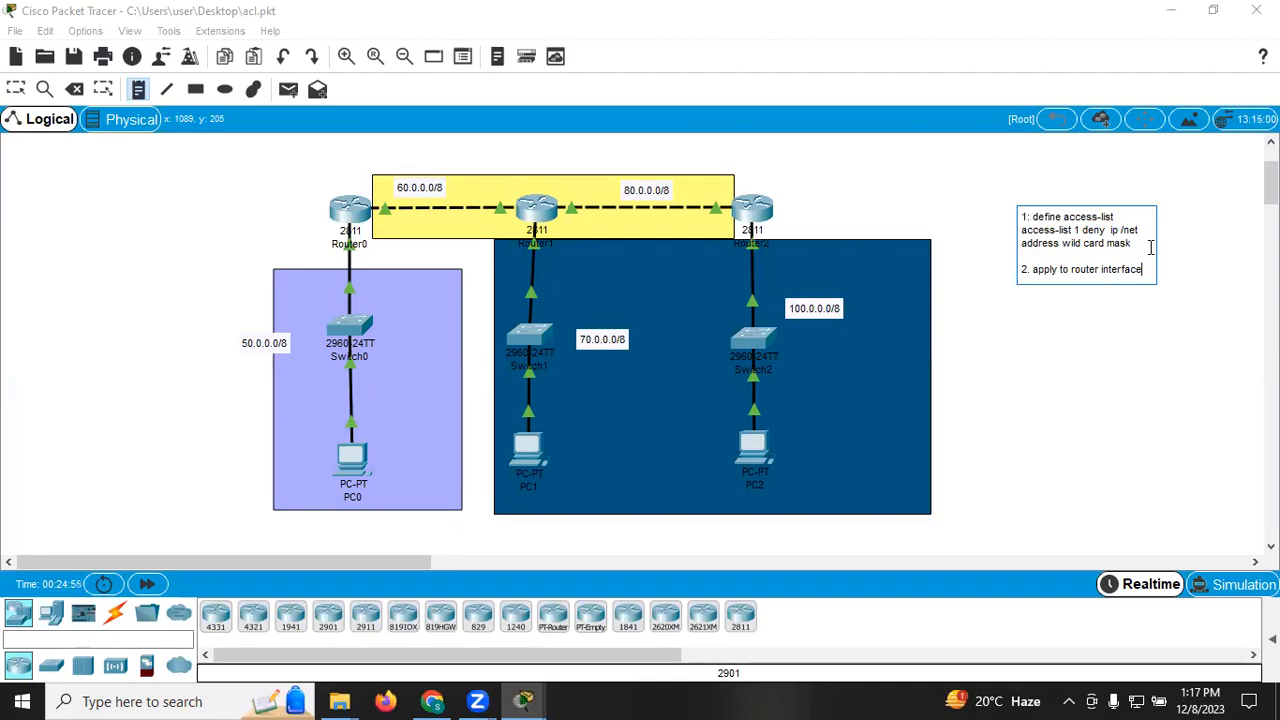
{"action": "left_click", "coordinate": [16, 89]}
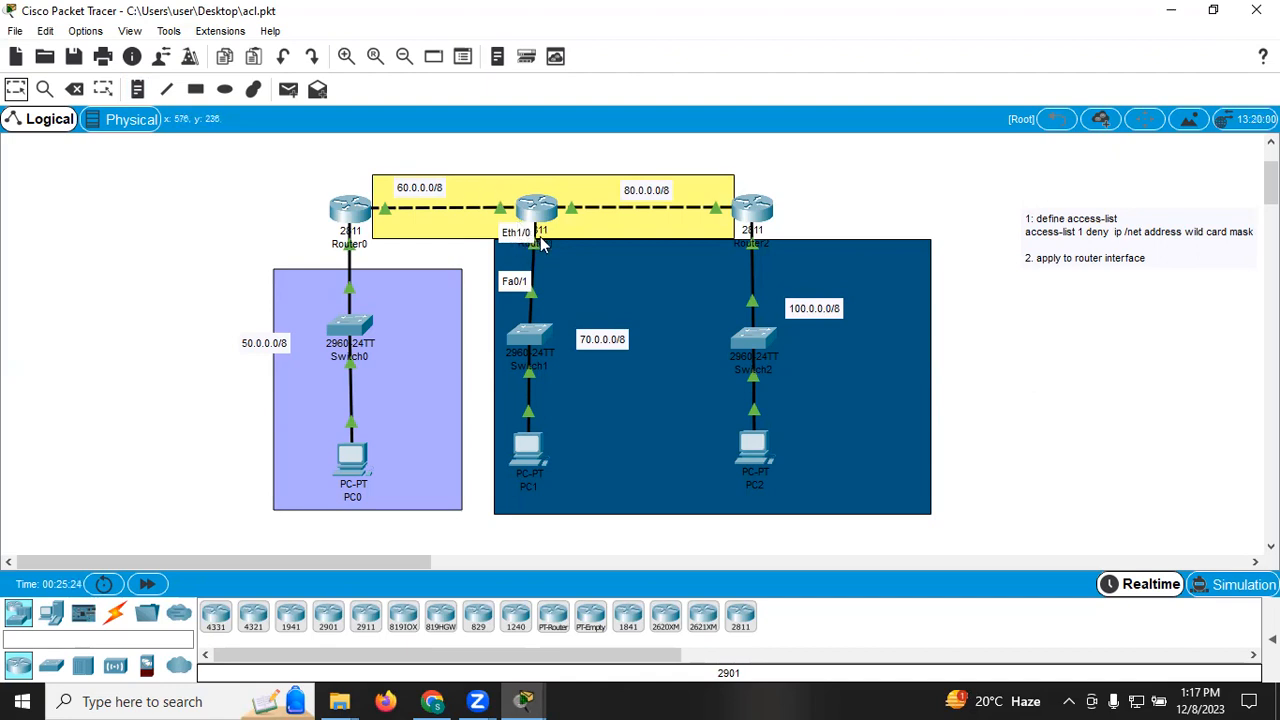
Open Router1's command line and begin the command access-list 10 deny 50.0.0.0 without running it.
{"action": "mouse_move", "coordinate": [540, 240]}
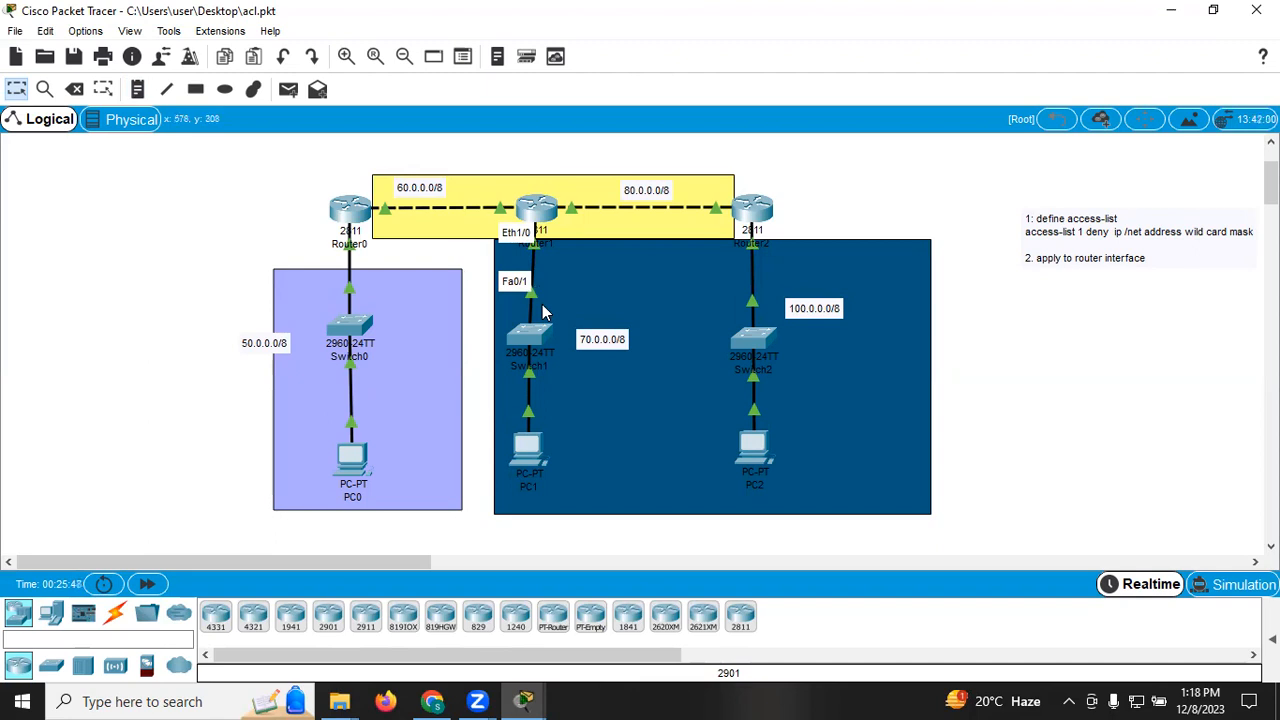
{"action": "left_click", "coordinate": [535, 213]}
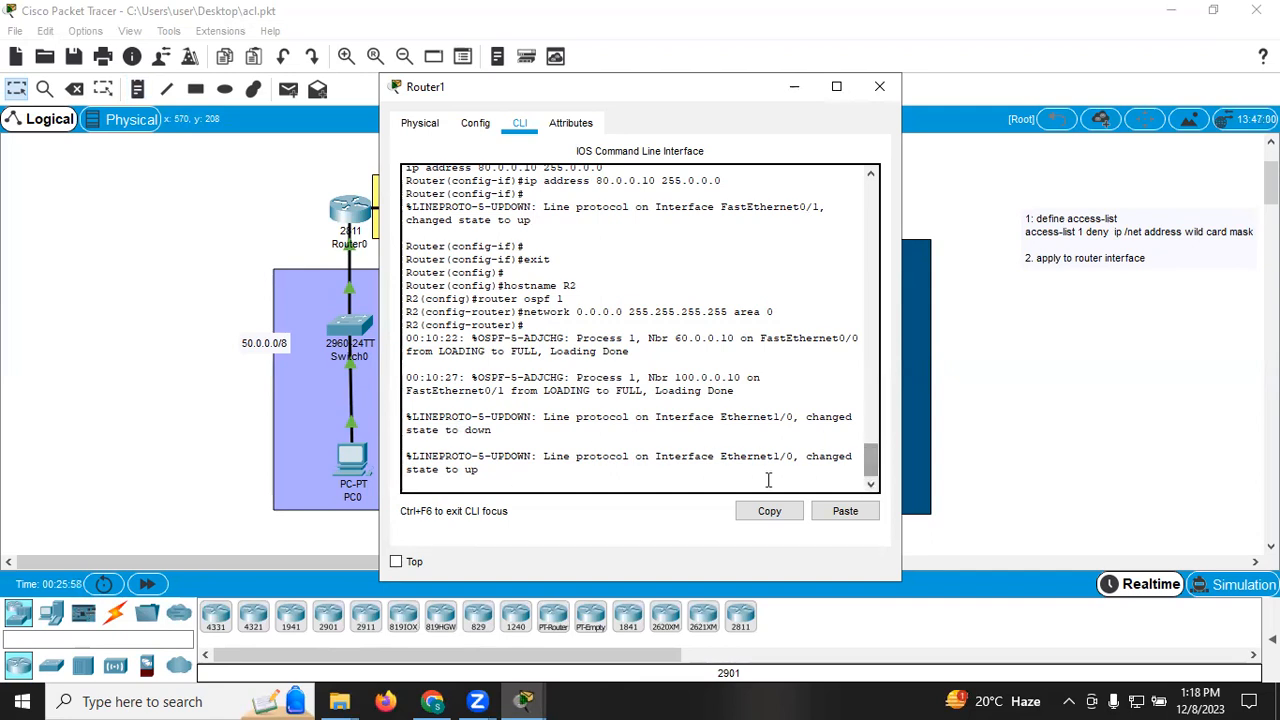
{"action": "key", "text": "Return"}
{"action": "key", "text": "Return"}
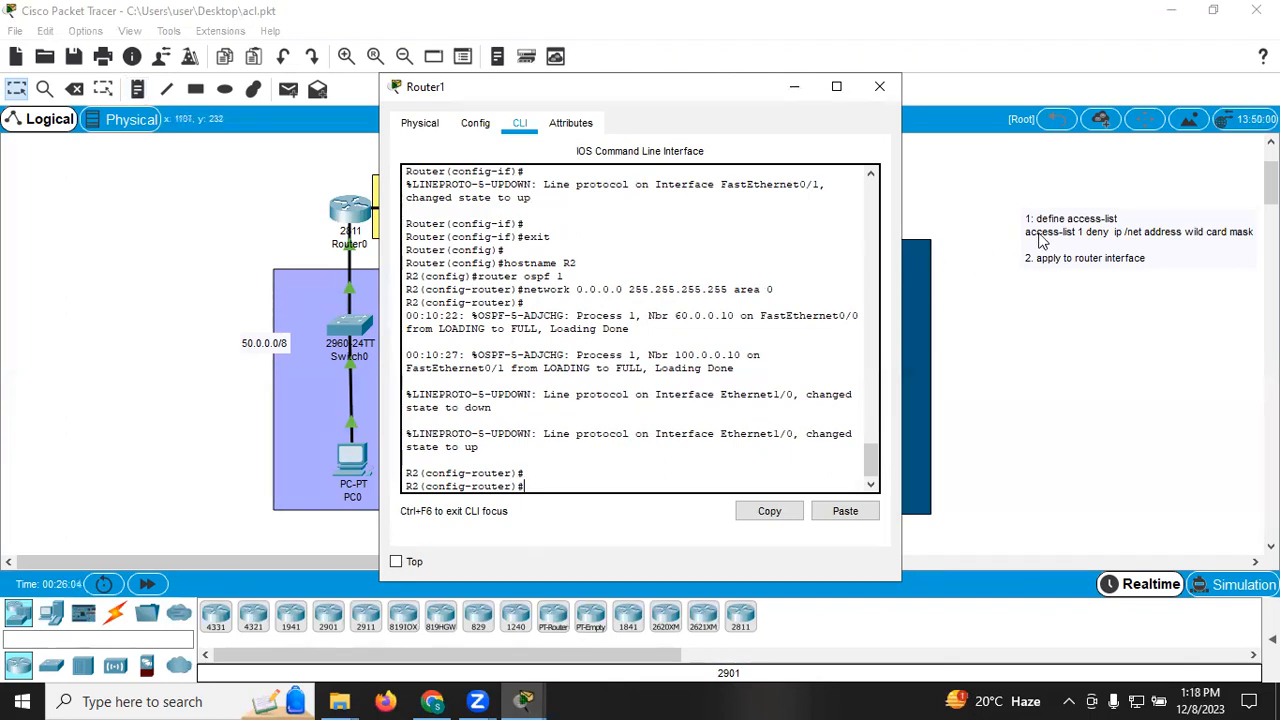
{"action": "type", "text": "access-list 10"}
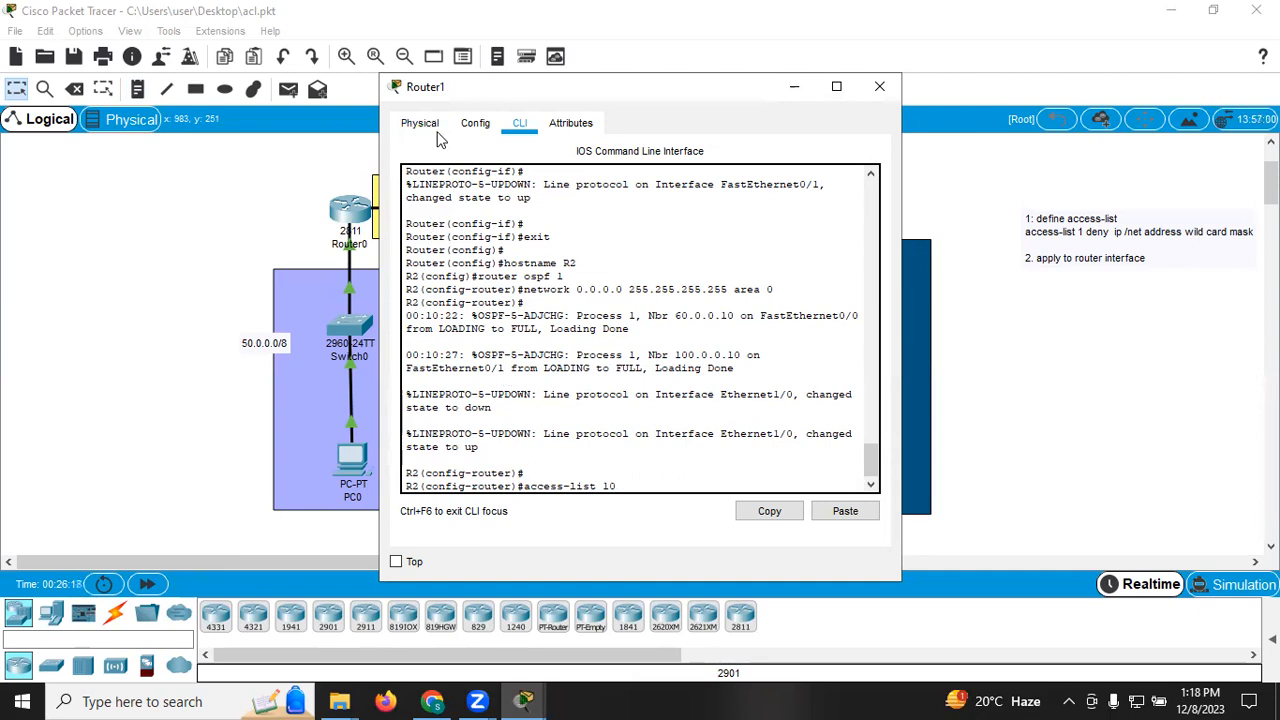
{"action": "left_click_drag", "start_coordinate": [437, 88], "coordinate": [600, 86]}
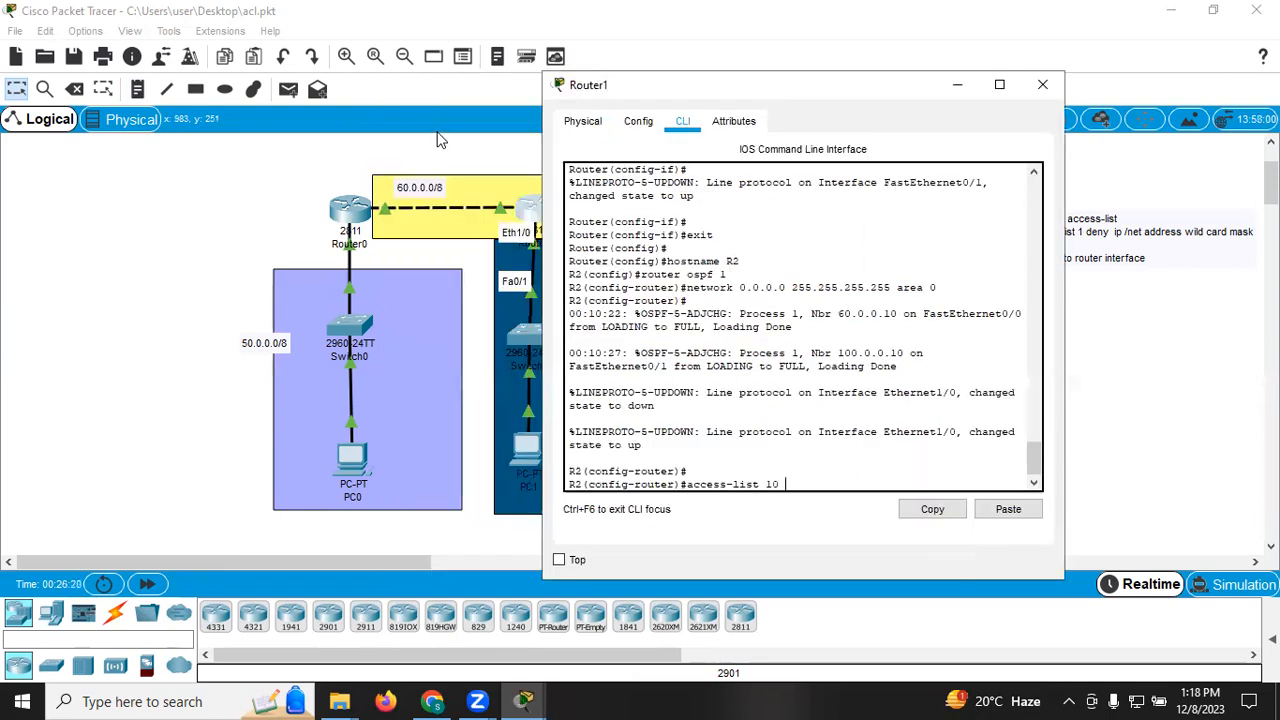
{"action": "type", "text": "deny"}
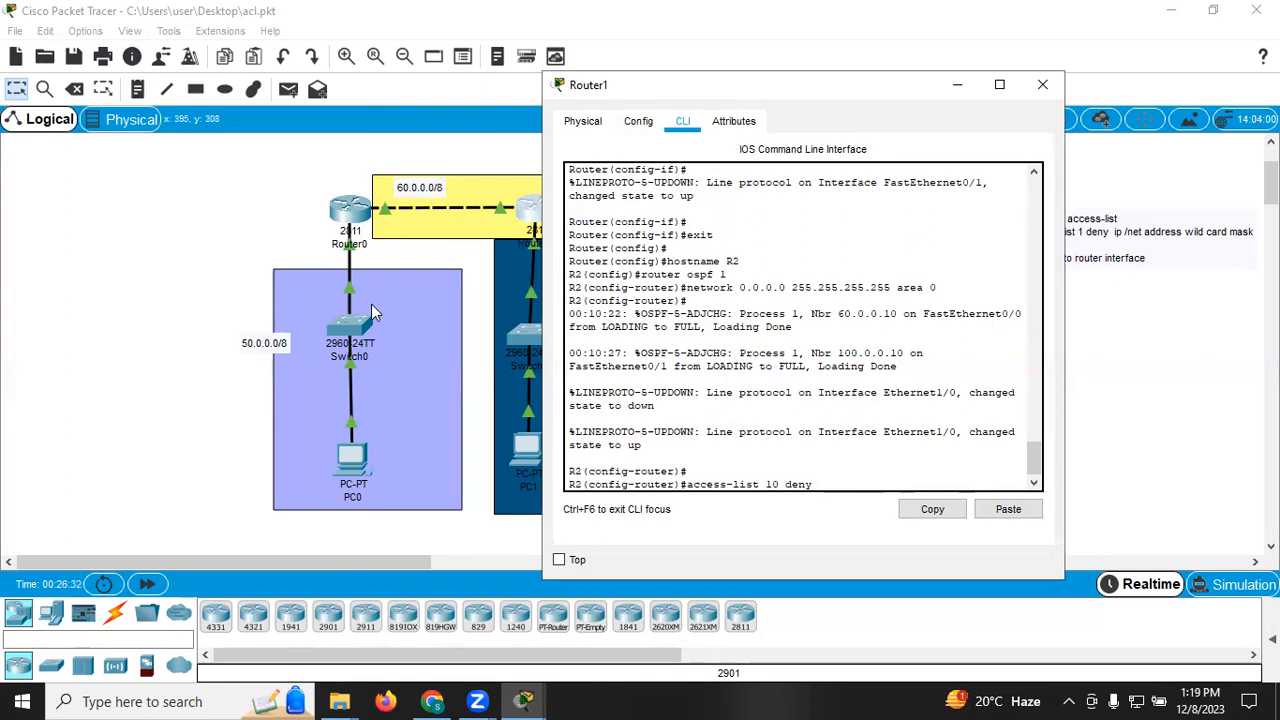
{"action": "type", "text": "50.0.0.0"}
{"action": "left_click_drag", "start_coordinate": [872, 483], "coordinate": [820, 484]}
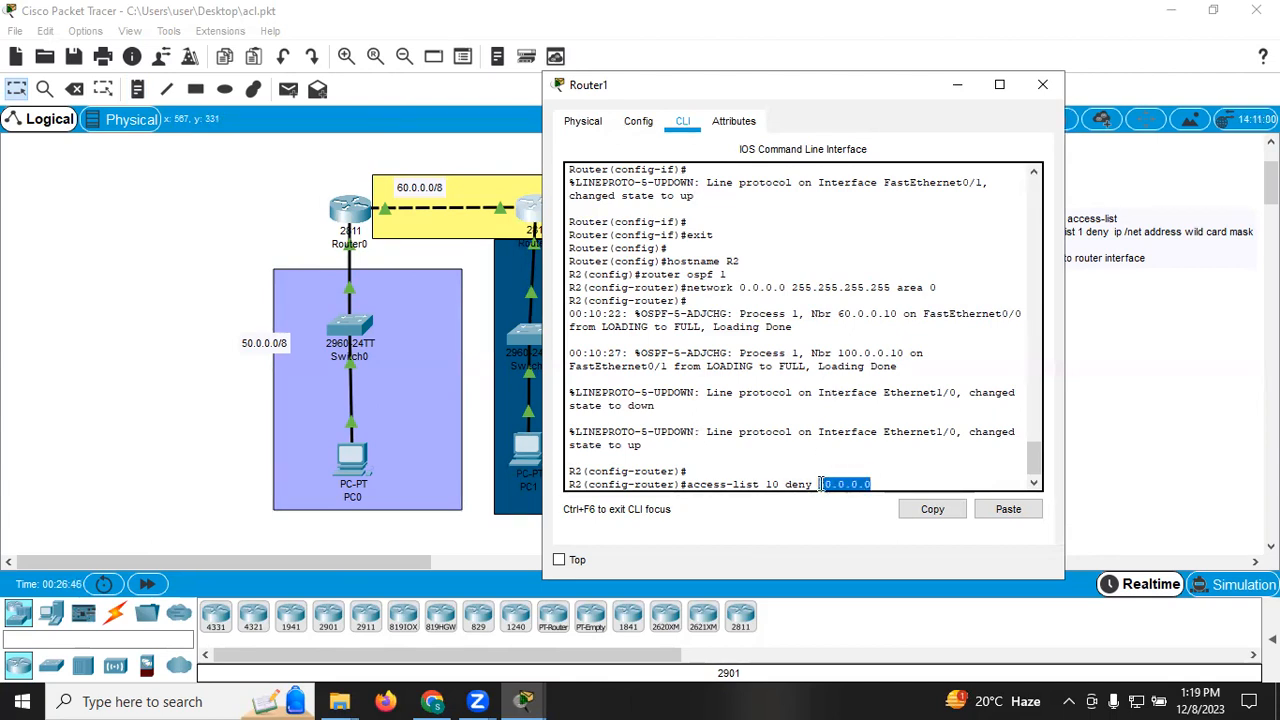
Place a note beside the 50.0.0.0/8 network pairing the mask 255.0.0.0 with its wildcard 0.255.255.255.
{"action": "left_click", "coordinate": [138, 89]}
{"action": "left_click", "coordinate": [86, 295]}
{"action": "type", "text": "255"}
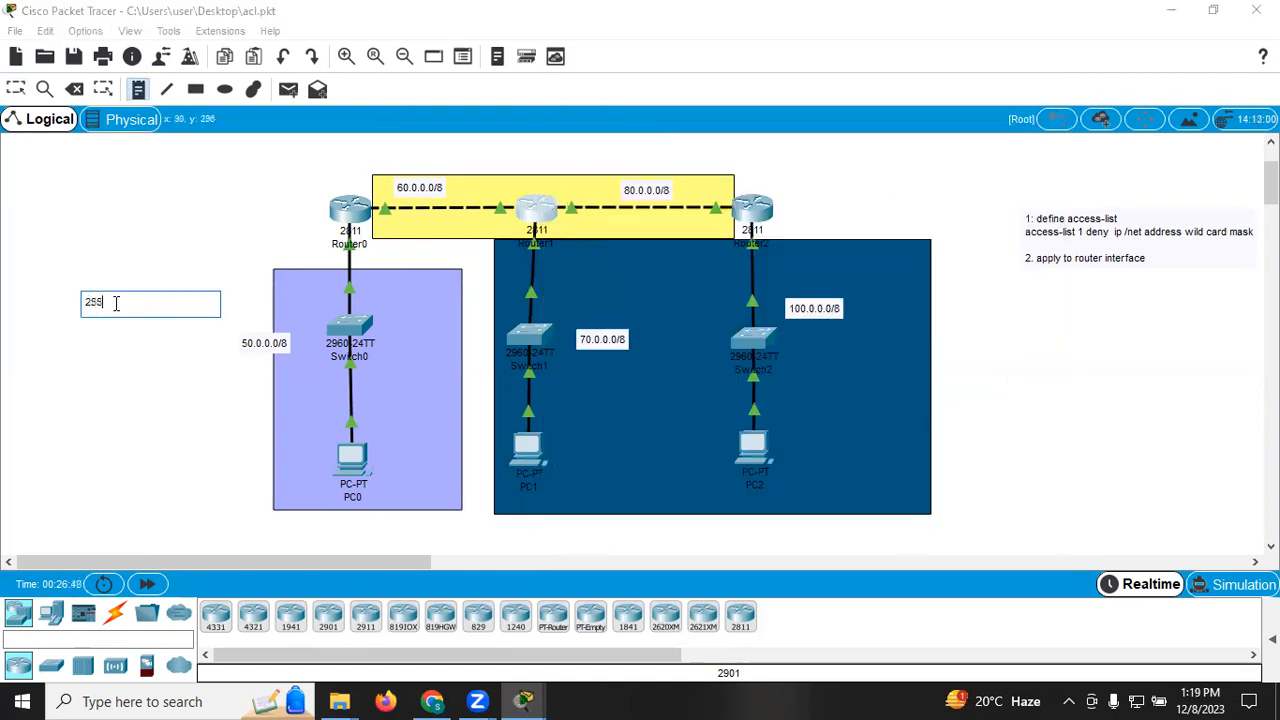
{"action": "type", "text": ".0.0.0    0.255.255.255"}
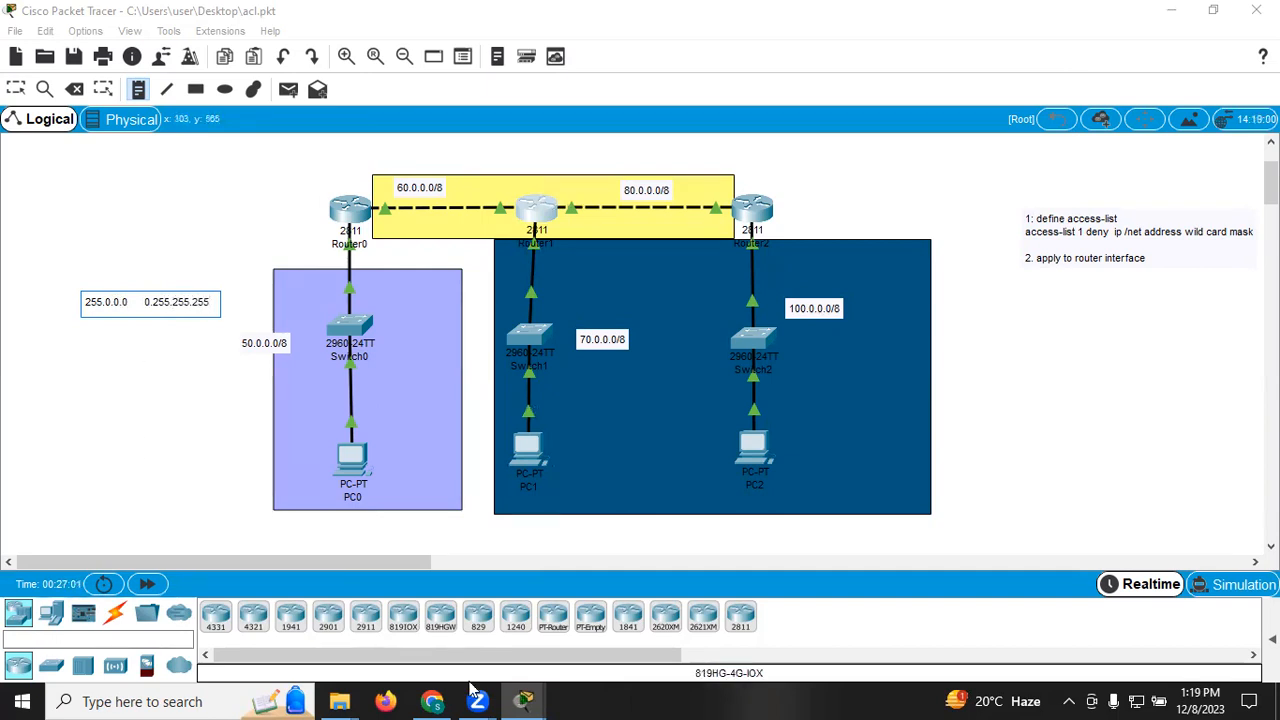
Return to Router1's command line, complete the access-list 10 deny command with wildcard mask 0.255.255.255 and run it.
{"action": "mouse_move", "coordinate": [523, 699]}
{"action": "left_click", "coordinate": [743, 560]}
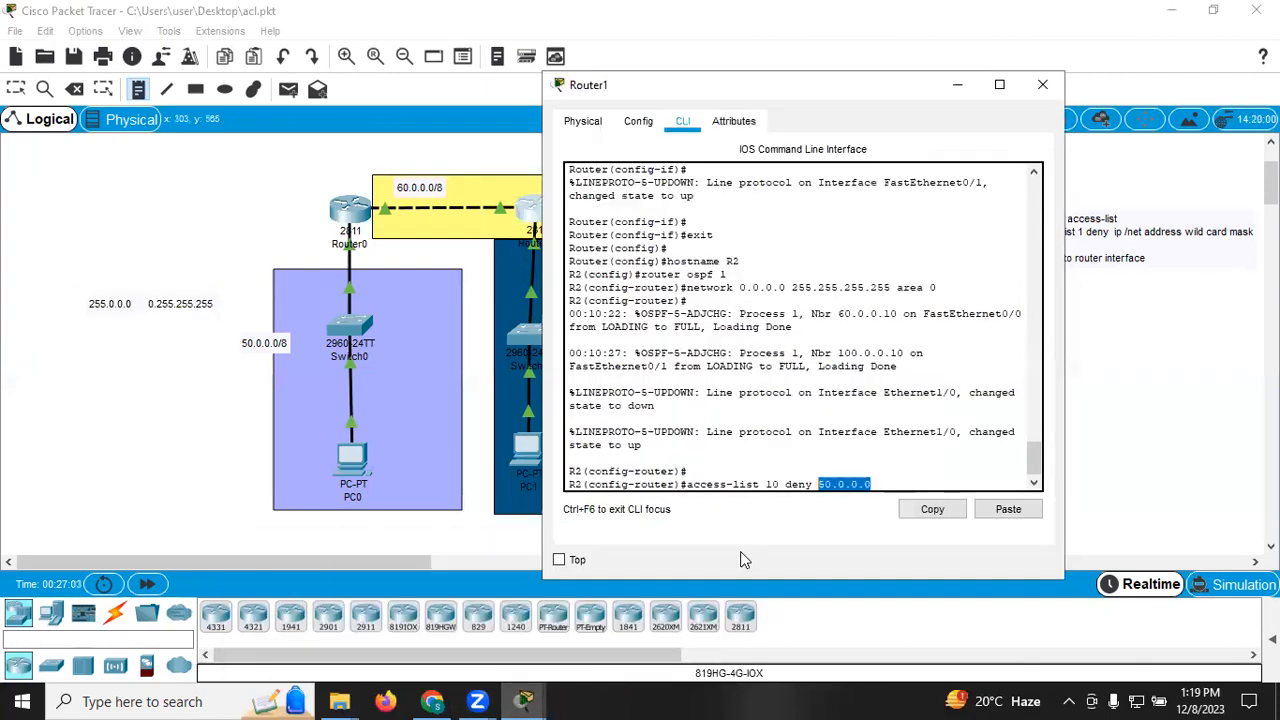
{"action": "left_click", "coordinate": [884, 482]}
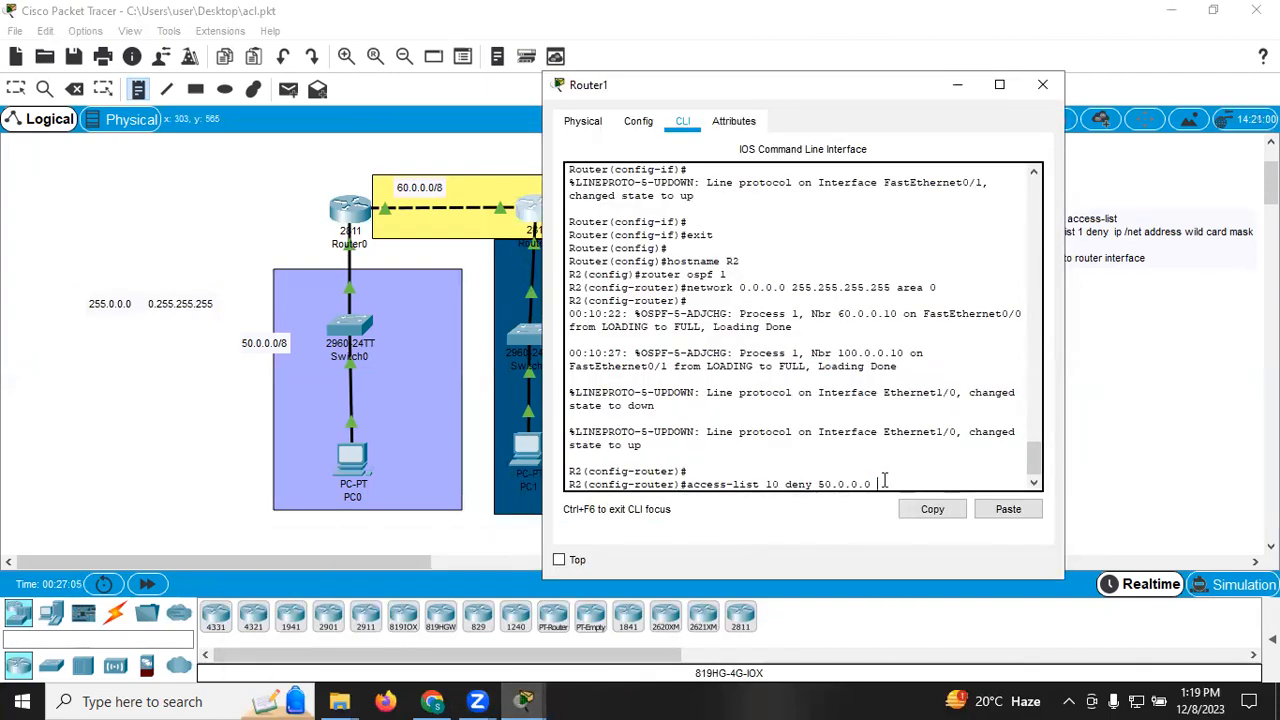
{"action": "type", "text": "0.255.255.255"}
{"action": "key", "text": "Return"}
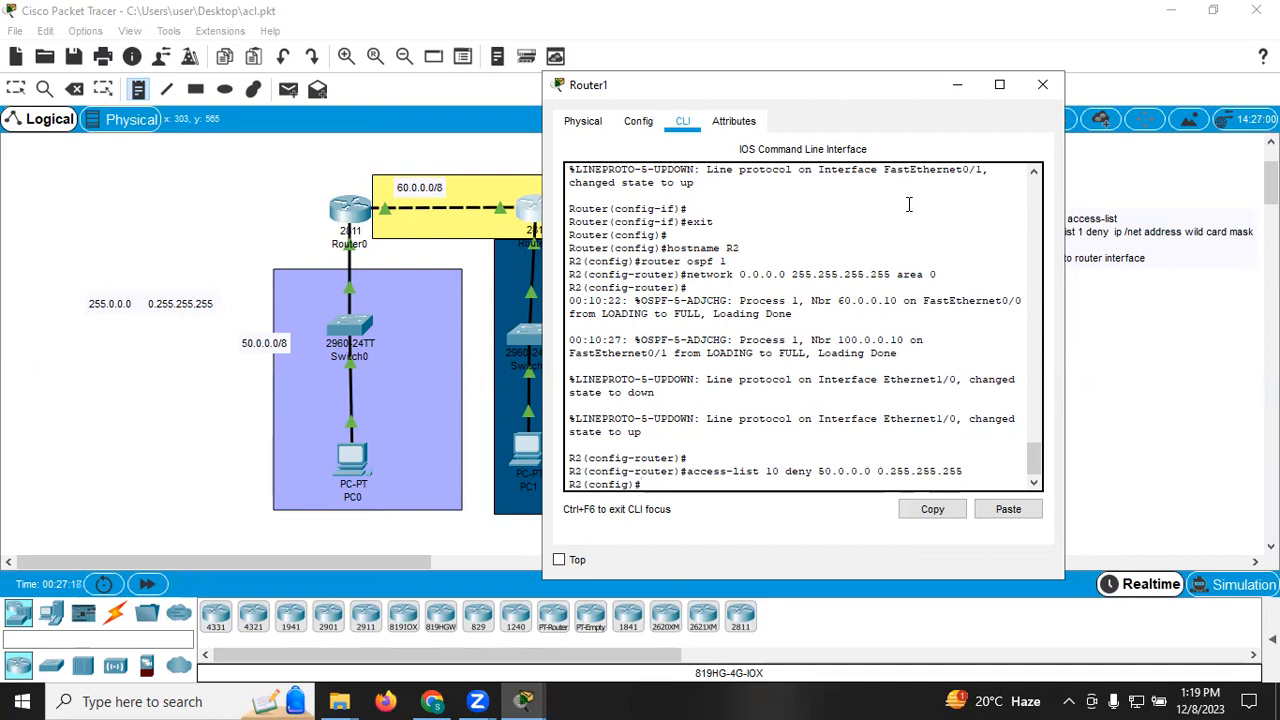
Move the Router1 window clear of Router1 and Switch1, keep it always on top, and leave the note tool.
{"action": "left_click_drag", "start_coordinate": [910, 85], "coordinate": [1093, 75]}
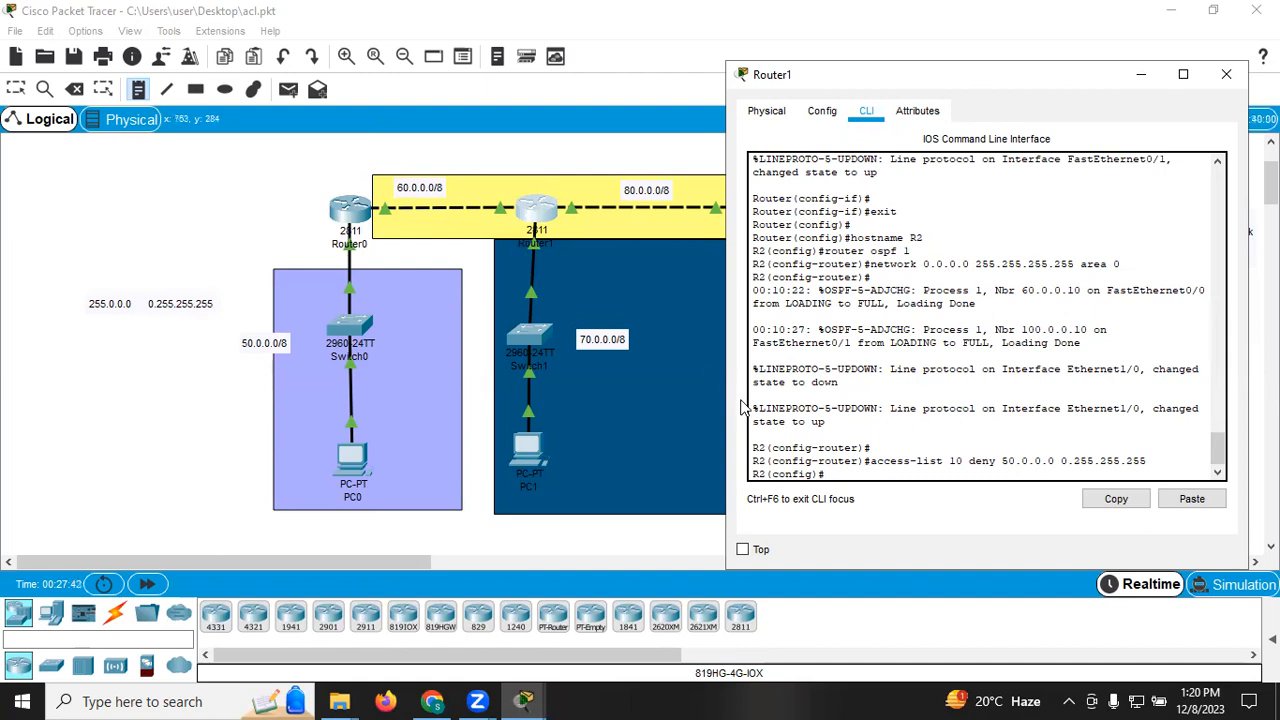
{"action": "left_click", "coordinate": [742, 551]}
{"action": "left_click", "coordinate": [658, 532]}
{"action": "key", "text": "Escape"}
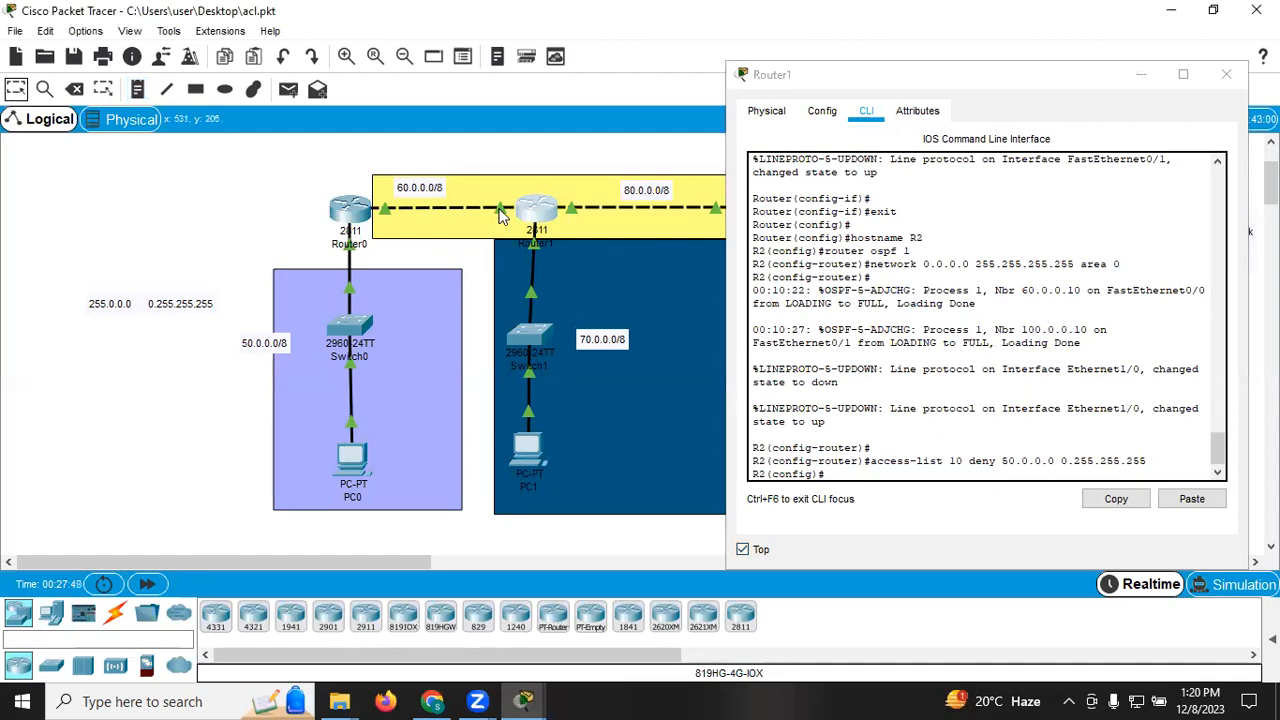
Enter configuration mode for interface f0/0 on Router1.
{"action": "left_click", "coordinate": [873, 477]}
{"action": "type", "text": "inter"}
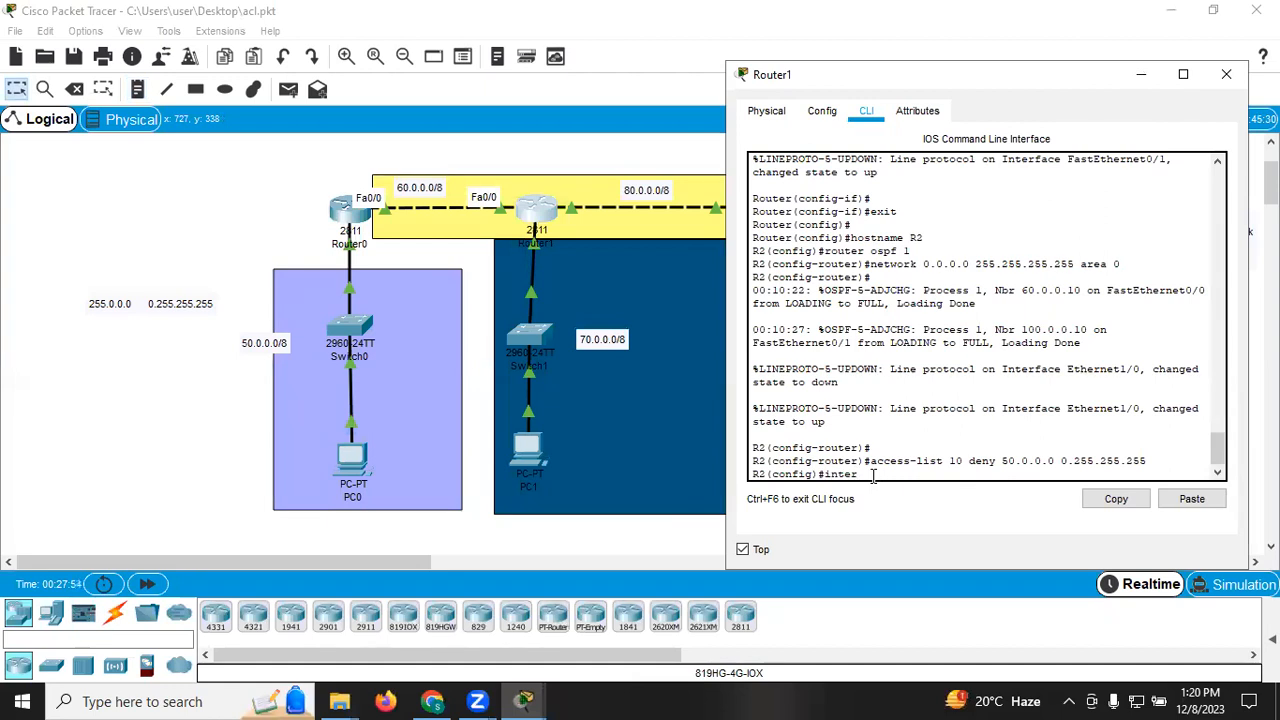
{"action": "key", "text": "Tab"}
{"action": "type", "text": "f0/0"}
{"action": "key", "text": "Return"}
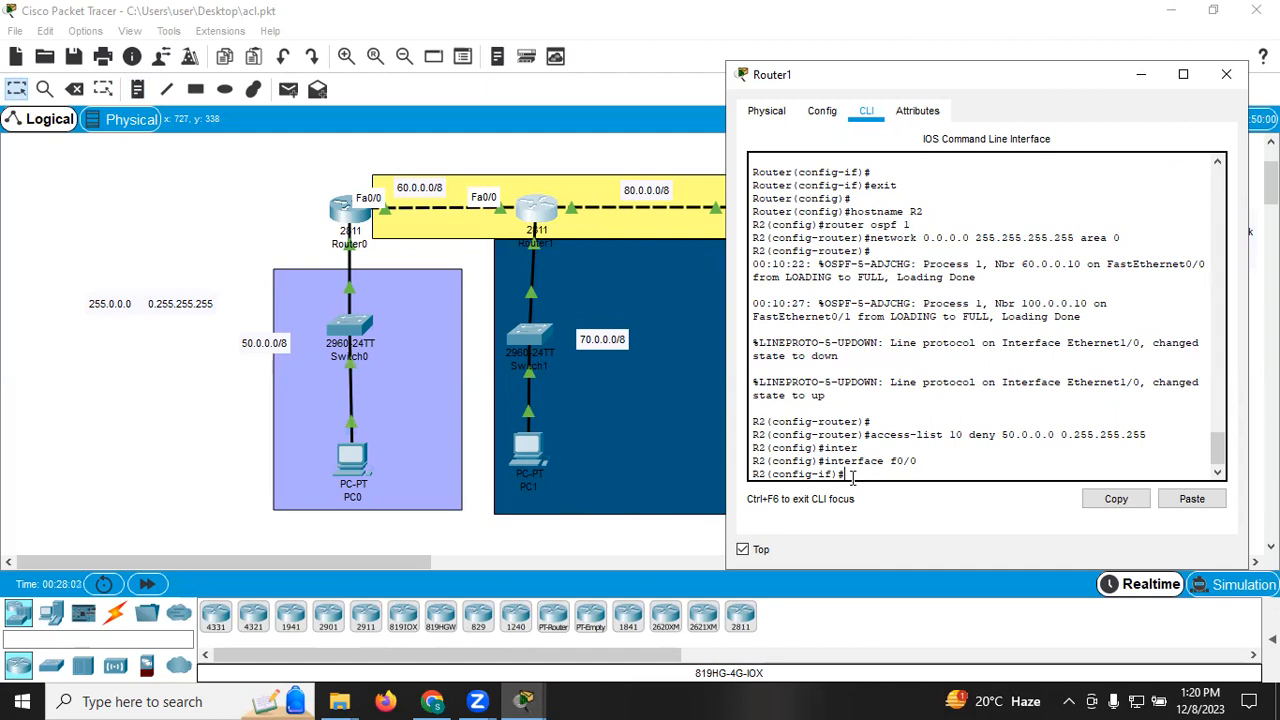
Apply access list 10 inbound to the interface with ip access-group 10 in, and exit to global configuration mode.
{"action": "type", "text": "ip acc"}
{"action": "key", "text": "Tab"}
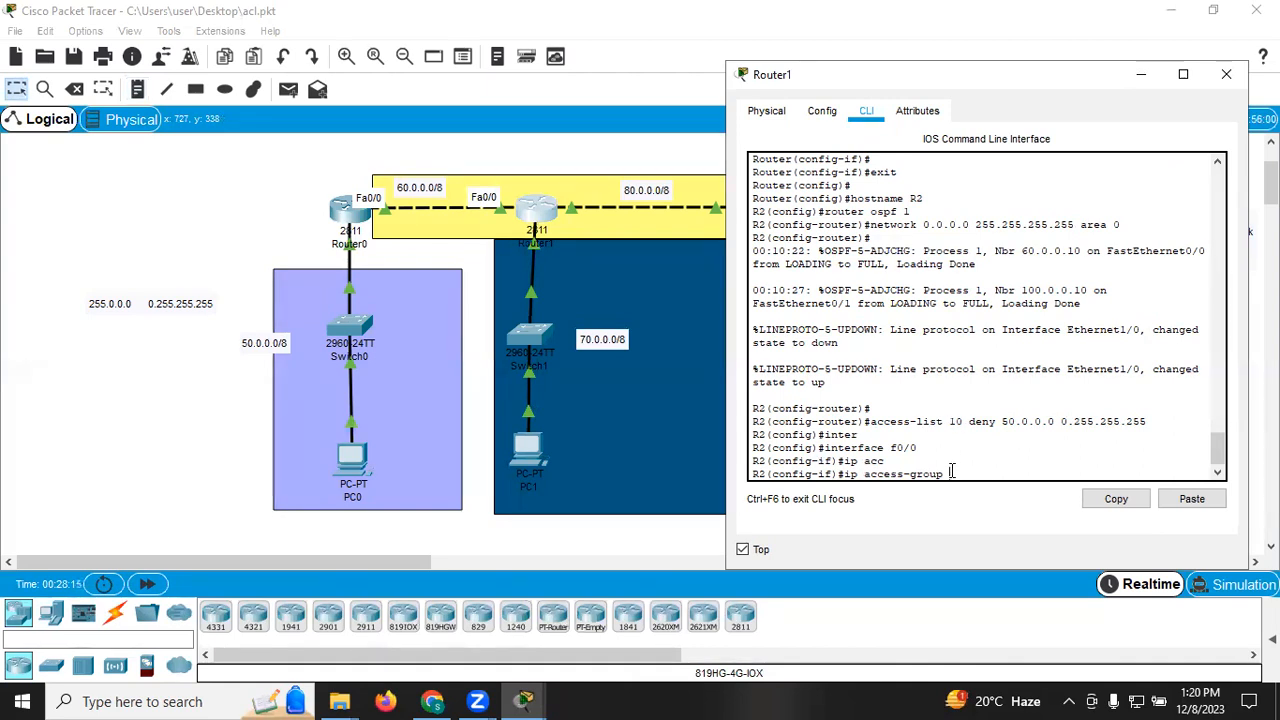
{"action": "type", "text": "10"}
{"action": "type", "text": "in"}
{"action": "key", "text": "Return"}
{"action": "type", "text": "exit"}
{"action": "key", "text": "Return"}
{"action": "key", "text": "Return"}
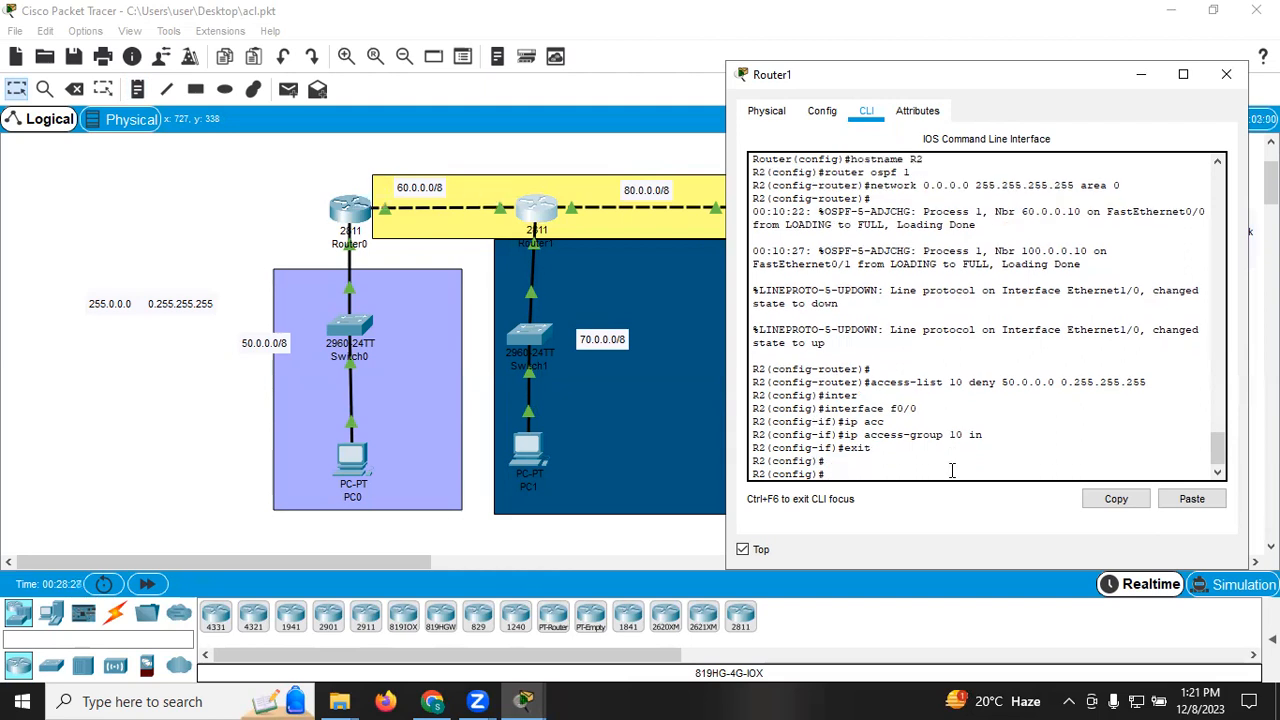
Exit configuration mode and display Router1's access lists with show access-lists.
{"action": "type", "text": "exit"}
{"action": "key", "text": "Return"}
{"action": "type", "text": "show a"}
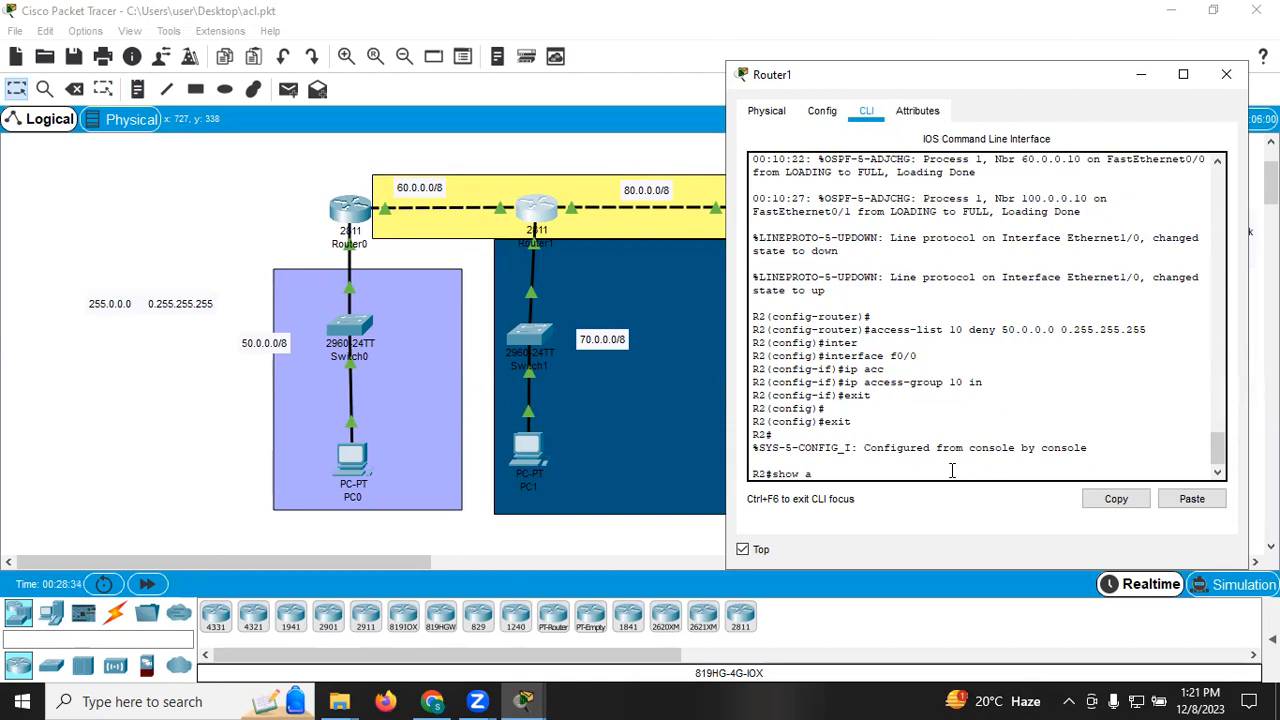
{"action": "type", "text": "cc"}
{"action": "key", "text": "Tab"}
{"action": "key", "text": "Return"}
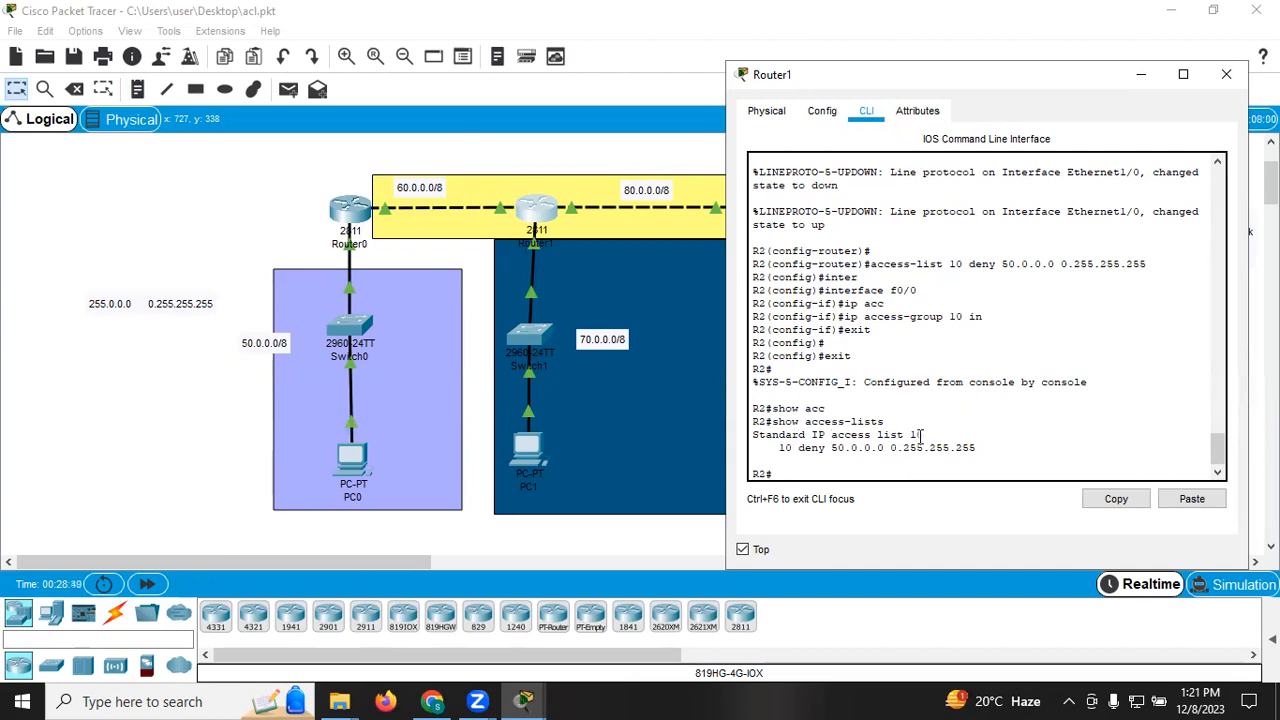
{"action": "left_click_drag", "start_coordinate": [830, 448], "coordinate": [958, 452]}
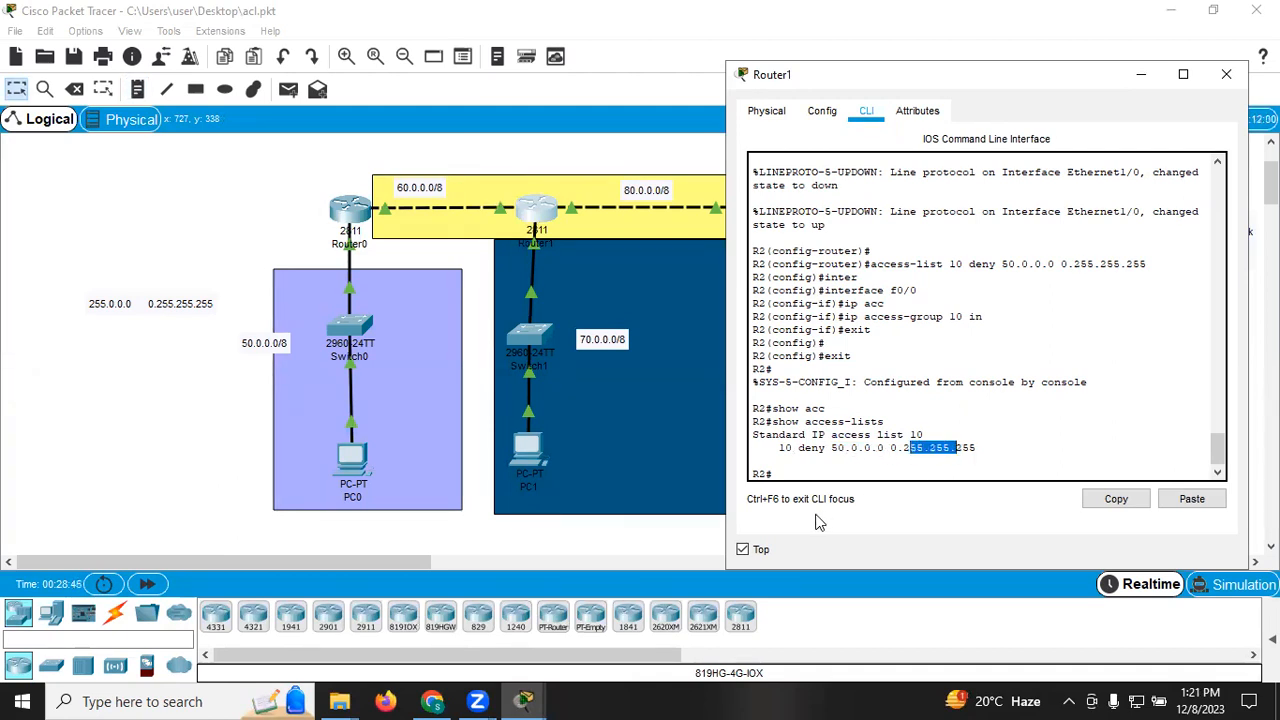
{"action": "left_click", "coordinate": [645, 550]}
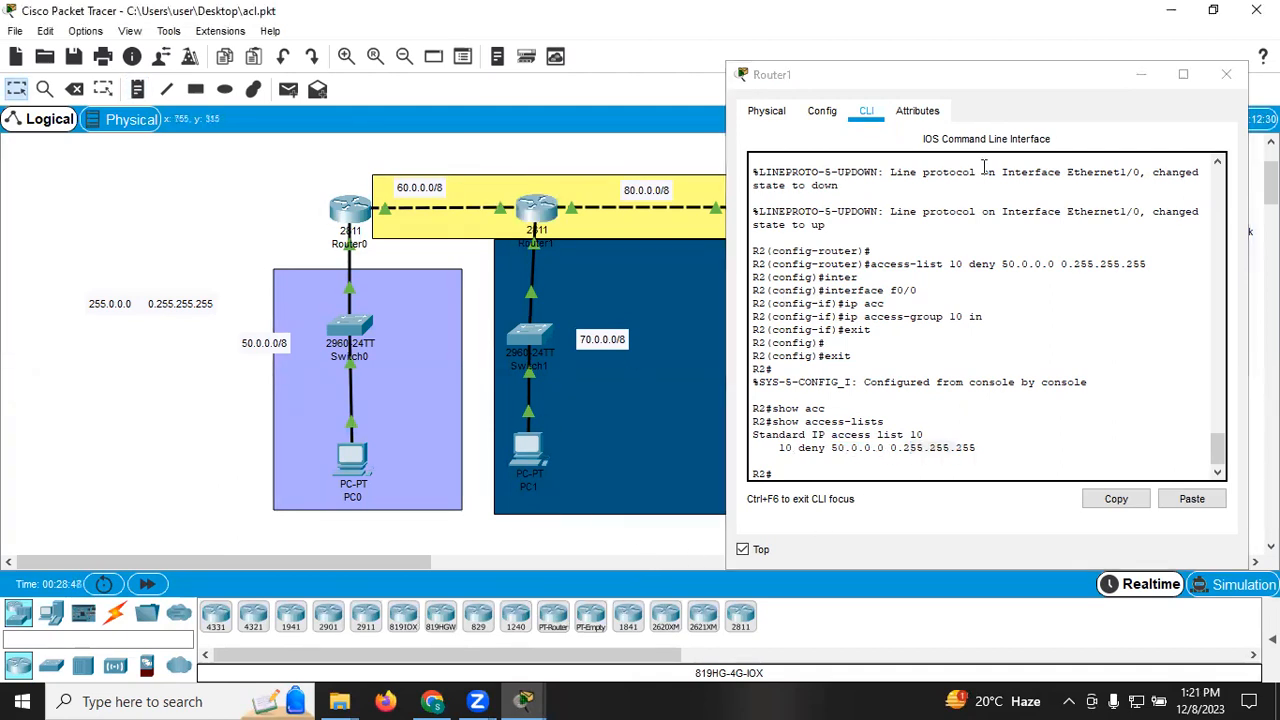
Move PC0's window clear of the topology and ping 70.0.0.1 from its command prompt.
{"action": "left_click", "coordinate": [1141, 74]}
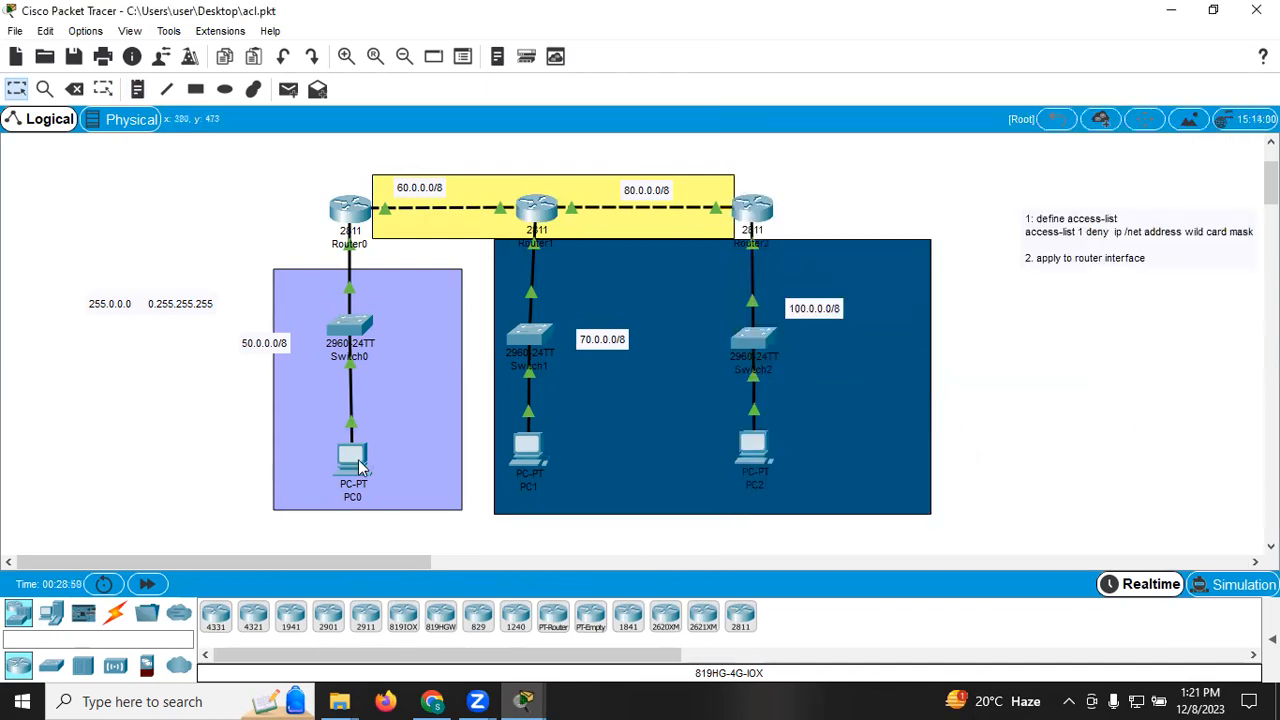
{"action": "left_click", "coordinate": [352, 458]}
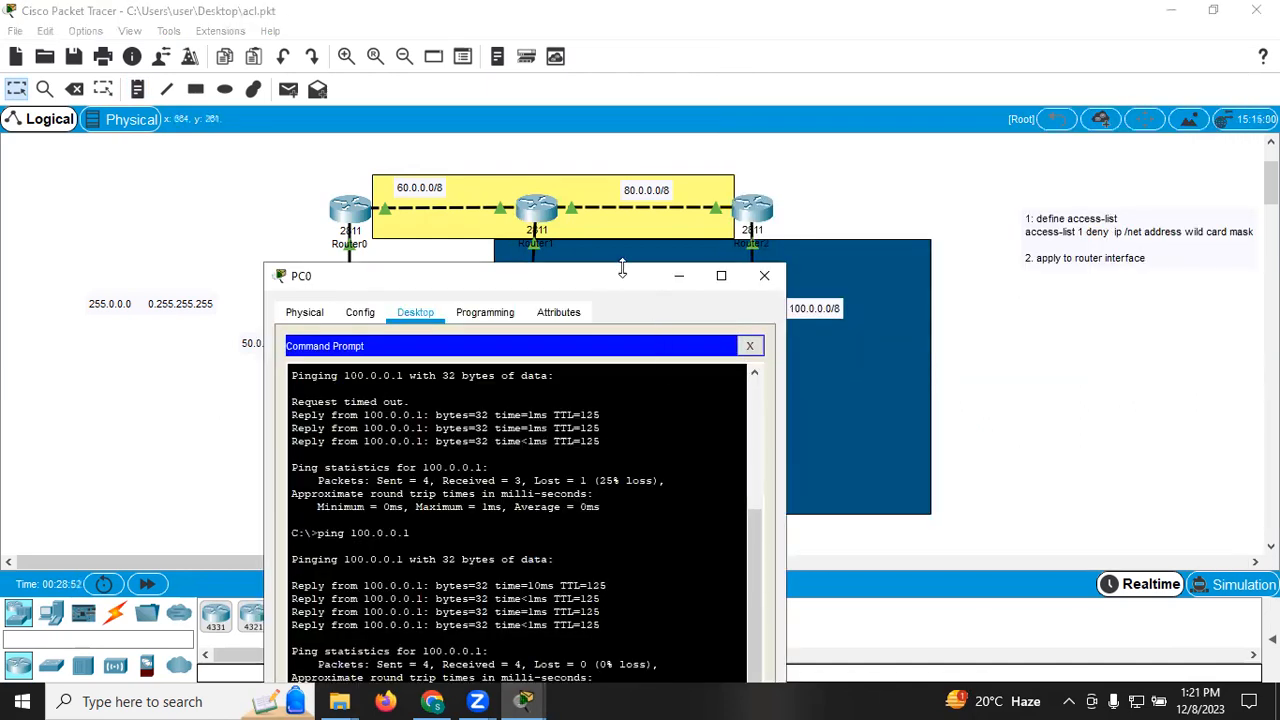
{"action": "left_click_drag", "start_coordinate": [626, 280], "coordinate": [1100, 105]}
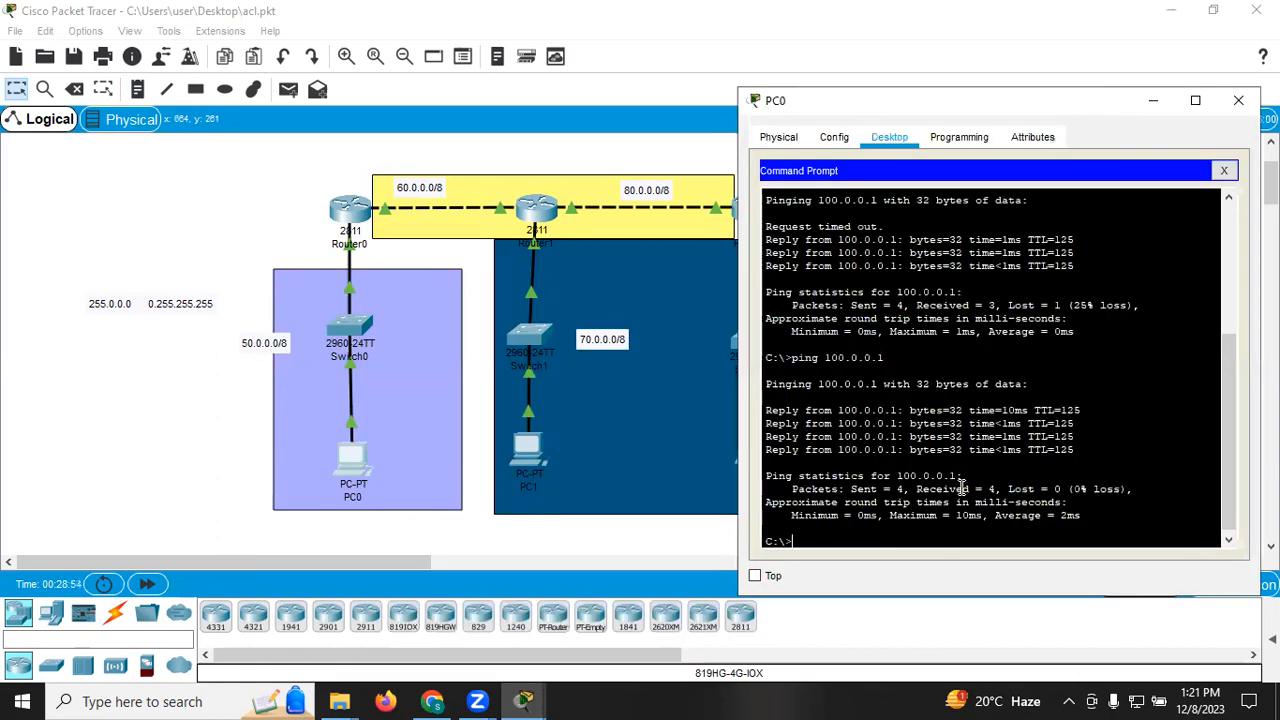
{"action": "key", "text": "Up"}
{"action": "key", "text": "Up"}
{"action": "key", "text": "Return"}
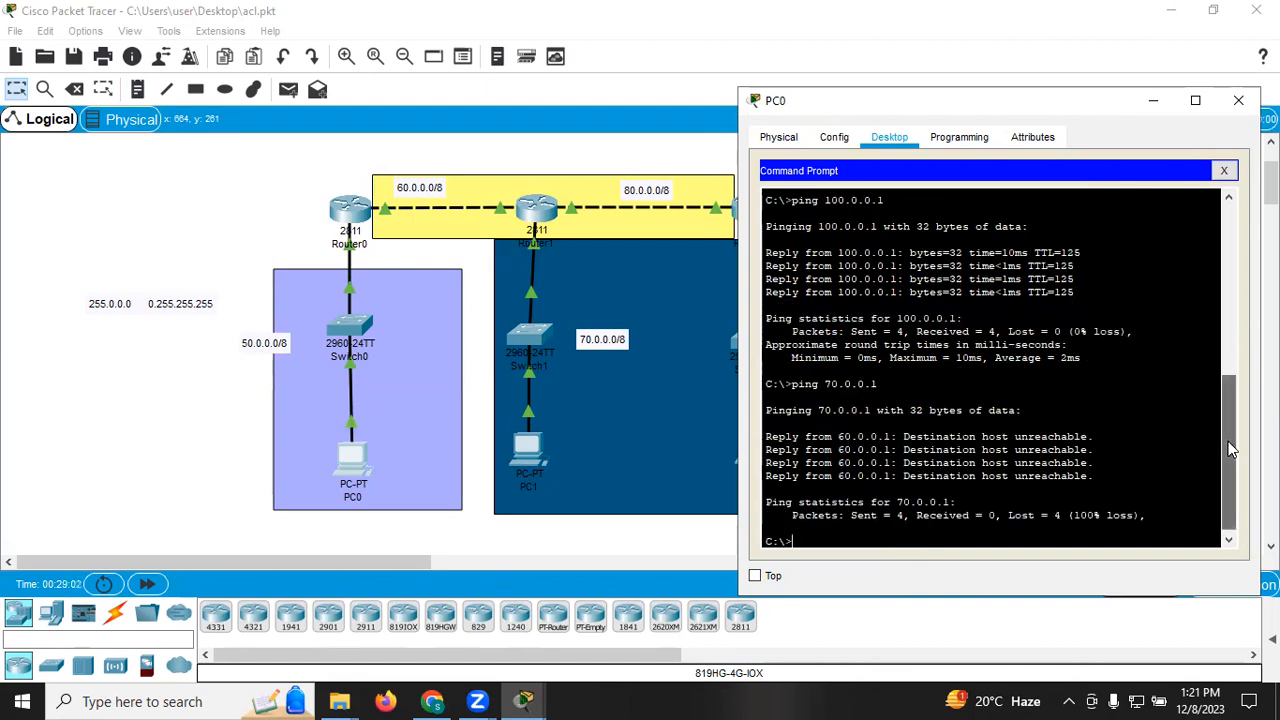
Compare the earlier and latest ping results for 70.0.0.1 in PC0's command prompt, and minimize the window.
{"action": "left_click_drag", "start_coordinate": [1232, 472], "coordinate": [1232, 363]}
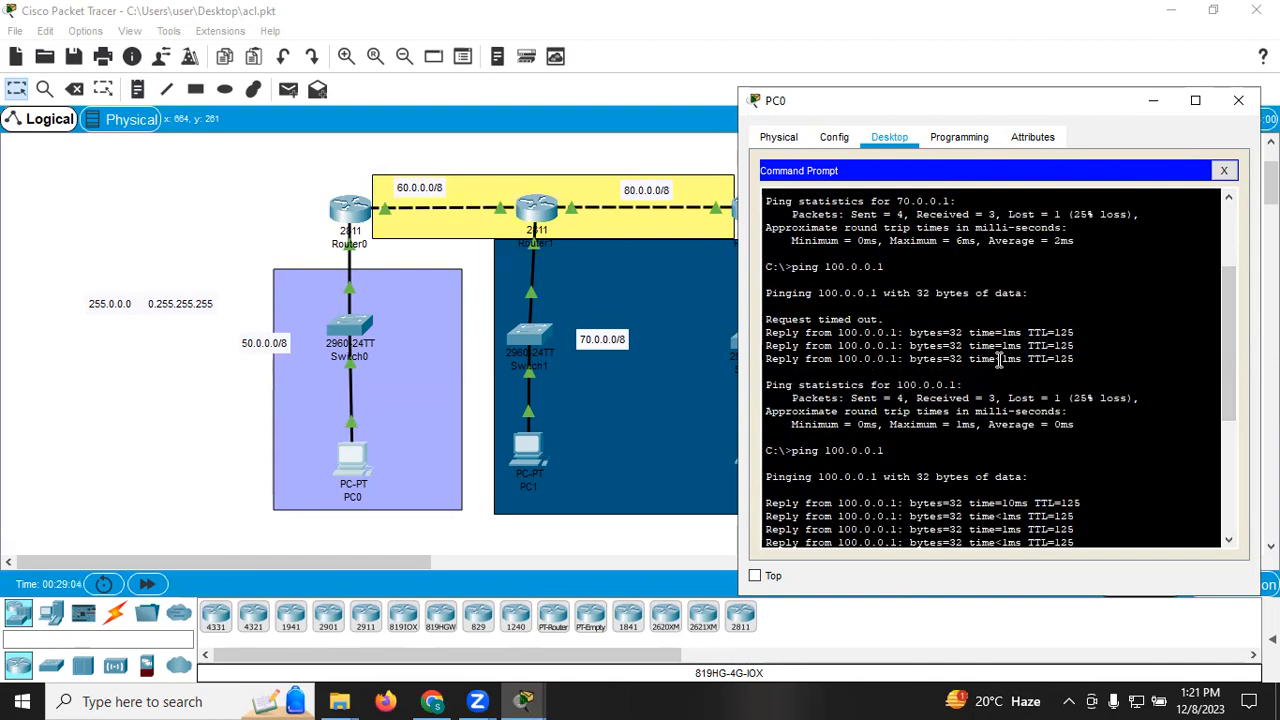
{"action": "left_click_drag", "start_coordinate": [1232, 305], "coordinate": [1232, 270]}
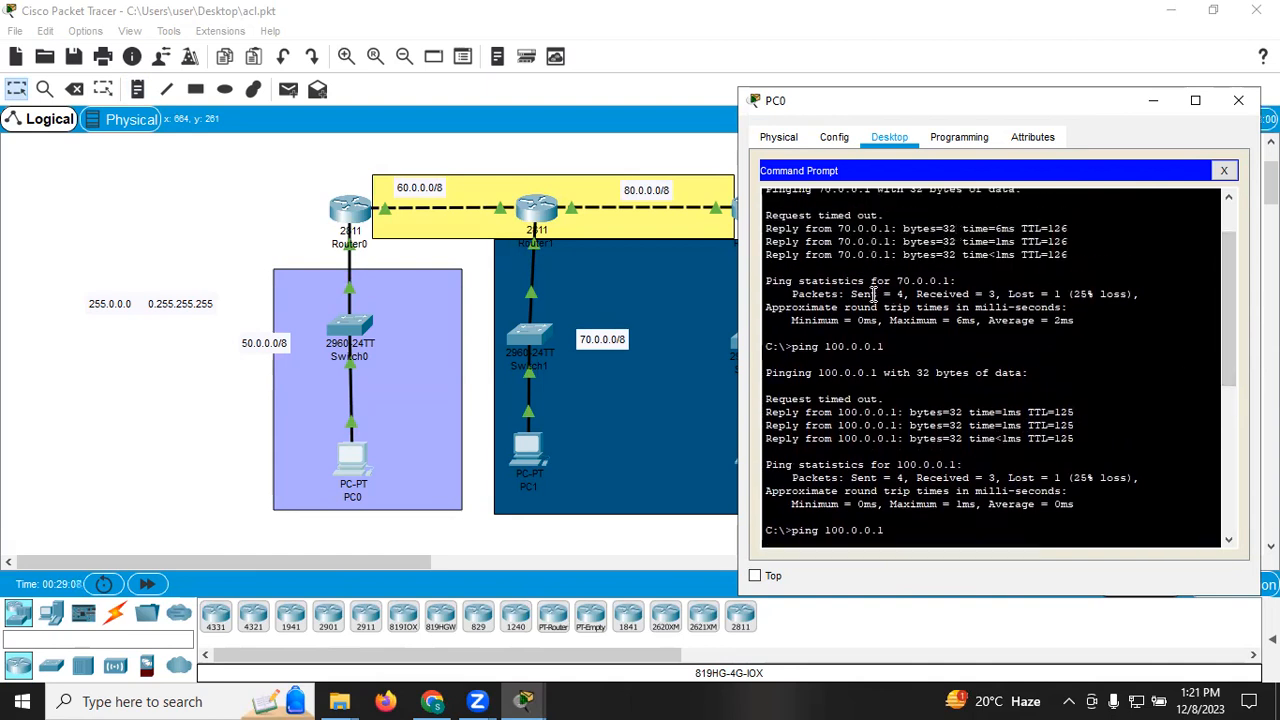
{"action": "left_click_drag", "start_coordinate": [873, 293], "coordinate": [1140, 294]}
{"action": "left_click_drag", "start_coordinate": [1236, 277], "coordinate": [1236, 417]}
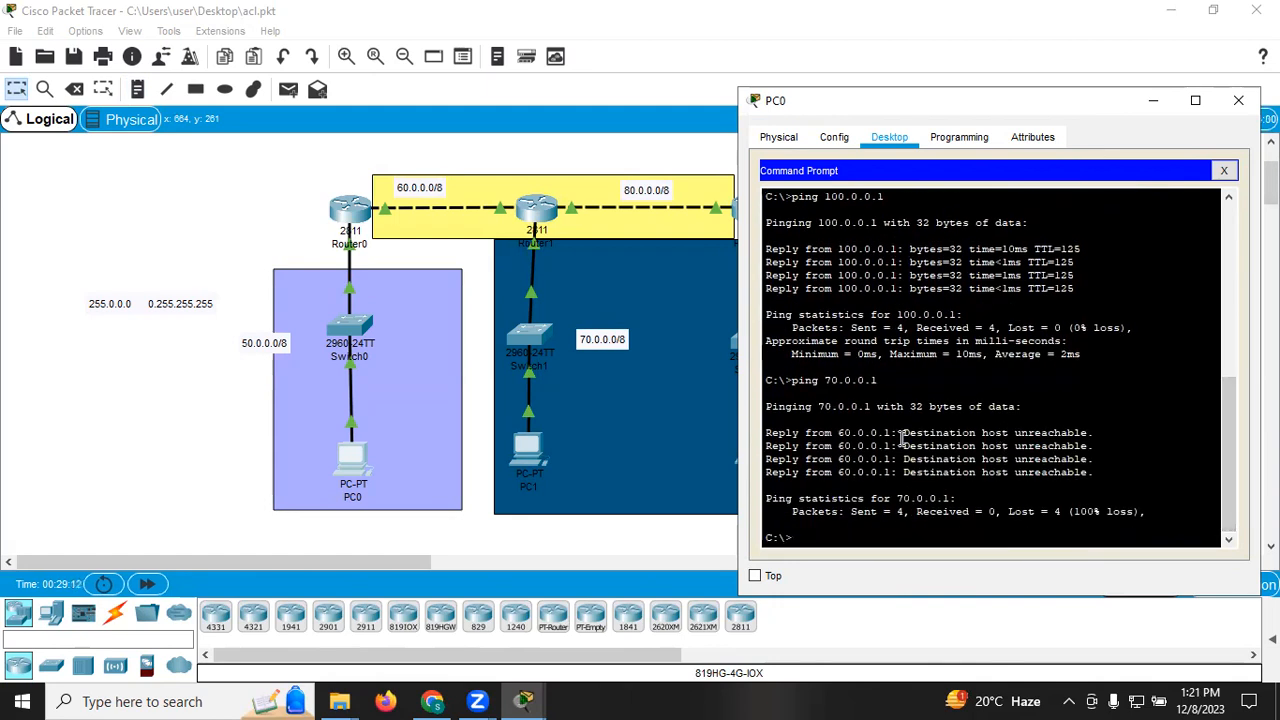
{"action": "left_click_drag", "start_coordinate": [902, 434], "coordinate": [1082, 446]}
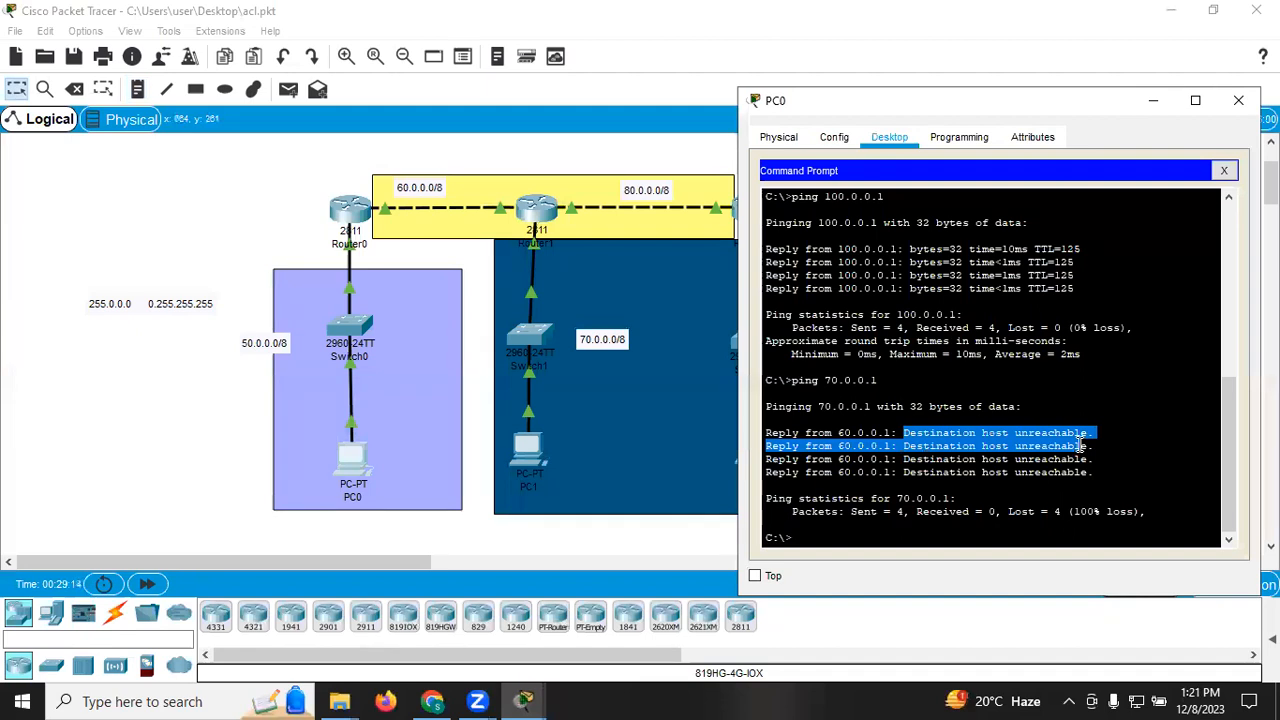
{"action": "left_click", "coordinate": [1153, 101]}
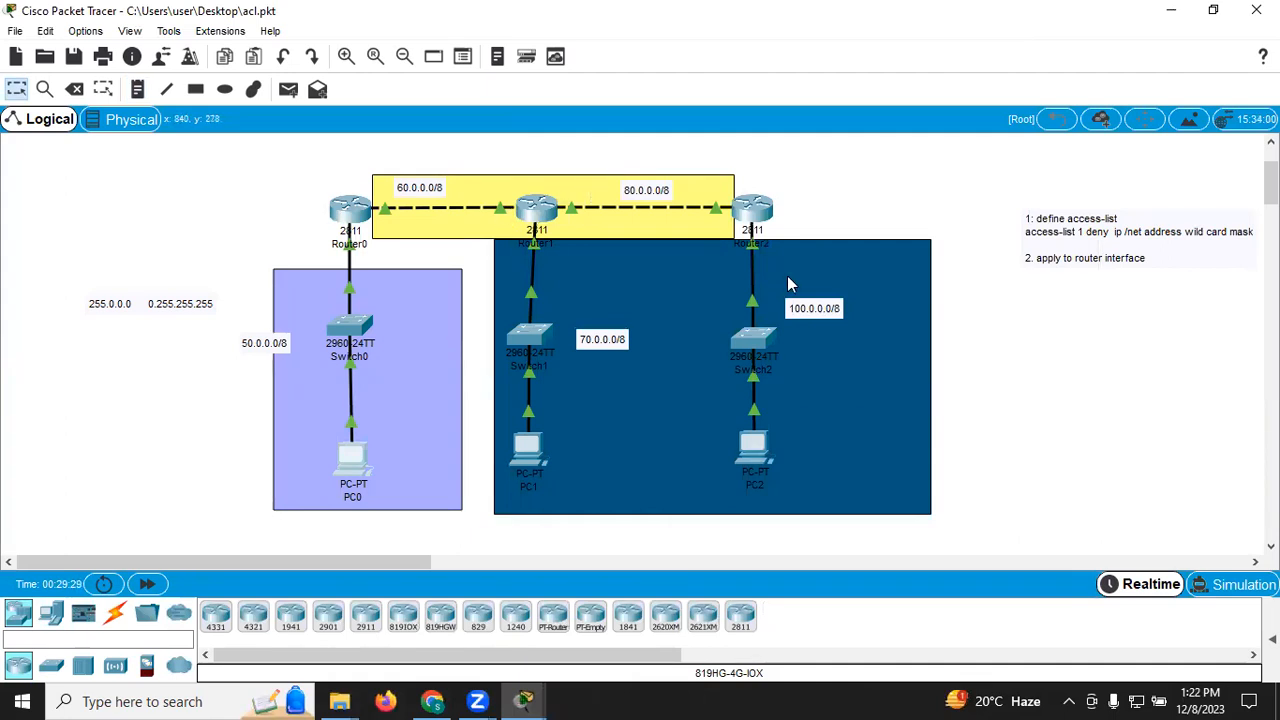
Ping 80.0.0.1 from PC0's command prompt and minimize the window.
{"action": "left_click", "coordinate": [352, 455]}
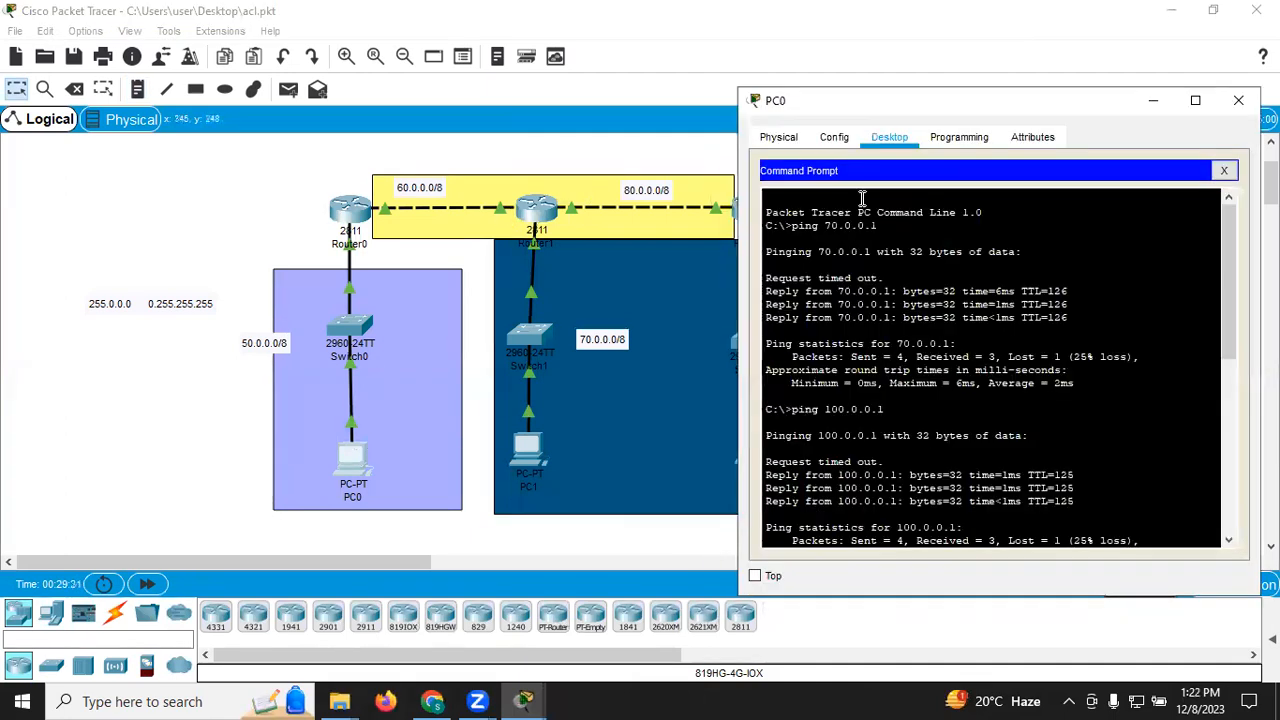
{"action": "left_click_drag", "start_coordinate": [1234, 410], "coordinate": [960, 534]}
{"action": "left_click", "coordinate": [961, 535]}
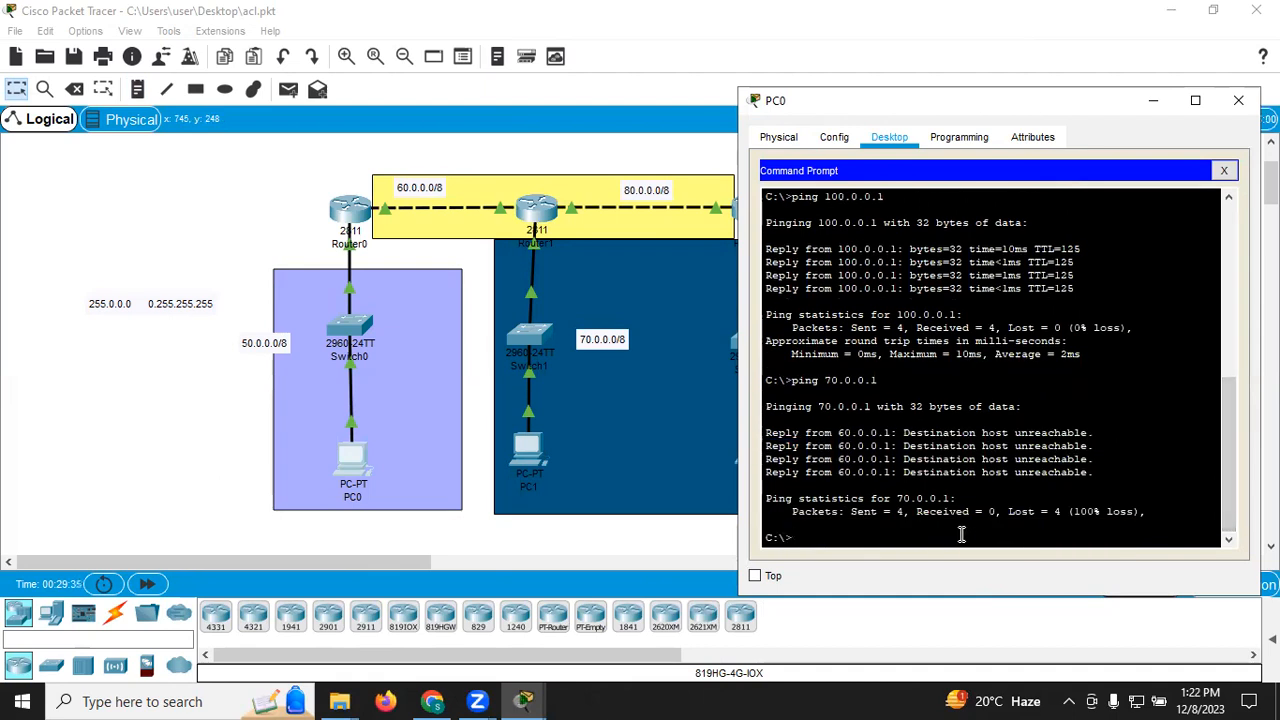
{"action": "key", "text": "Up"}
{"action": "key", "text": "BackSpace"}
{"action": "key", "text": "BackSpace"}
{"action": "key", "text": "BackSpace"}
{"action": "key", "text": "BackSpace"}
{"action": "key", "text": "BackSpace"}
{"action": "key", "text": "BackSpace"}
{"action": "key", "text": "BackSpace"}
{"action": "key", "text": "BackSpace"}
{"action": "type", "text": "80.0.0.1"}
{"action": "key", "text": "Return"}
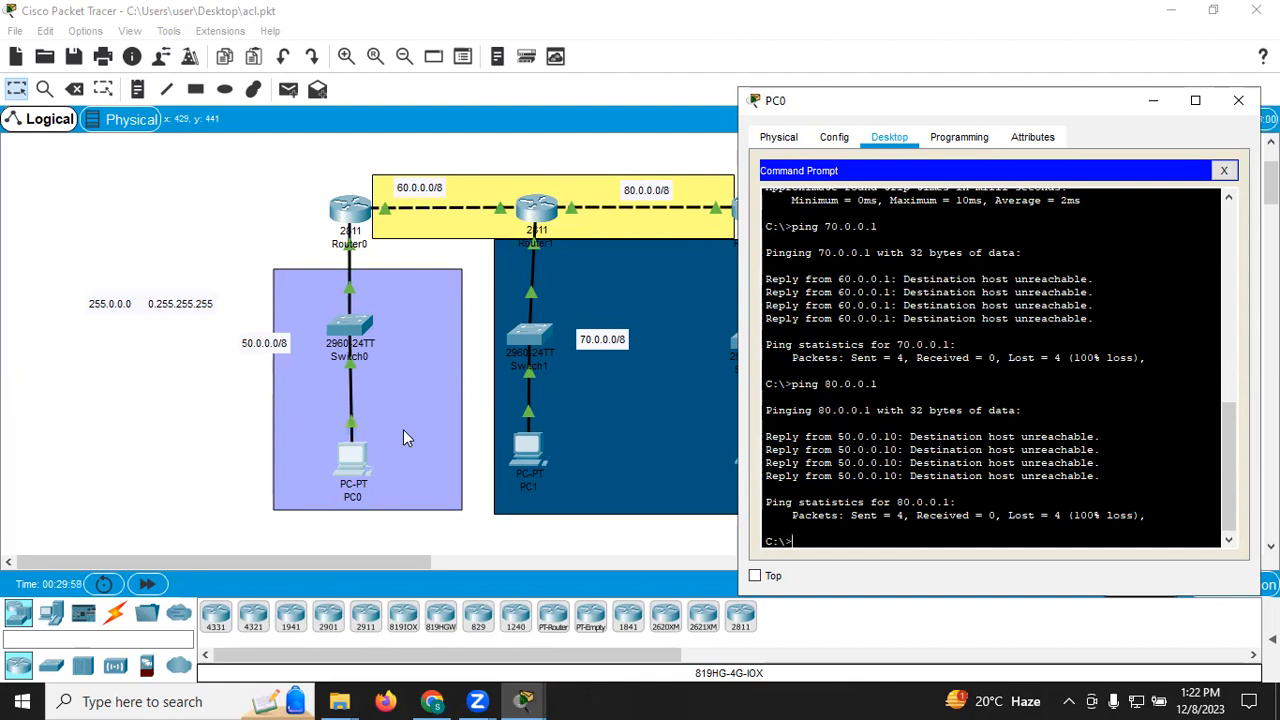
{"action": "left_click", "coordinate": [1140, 101]}
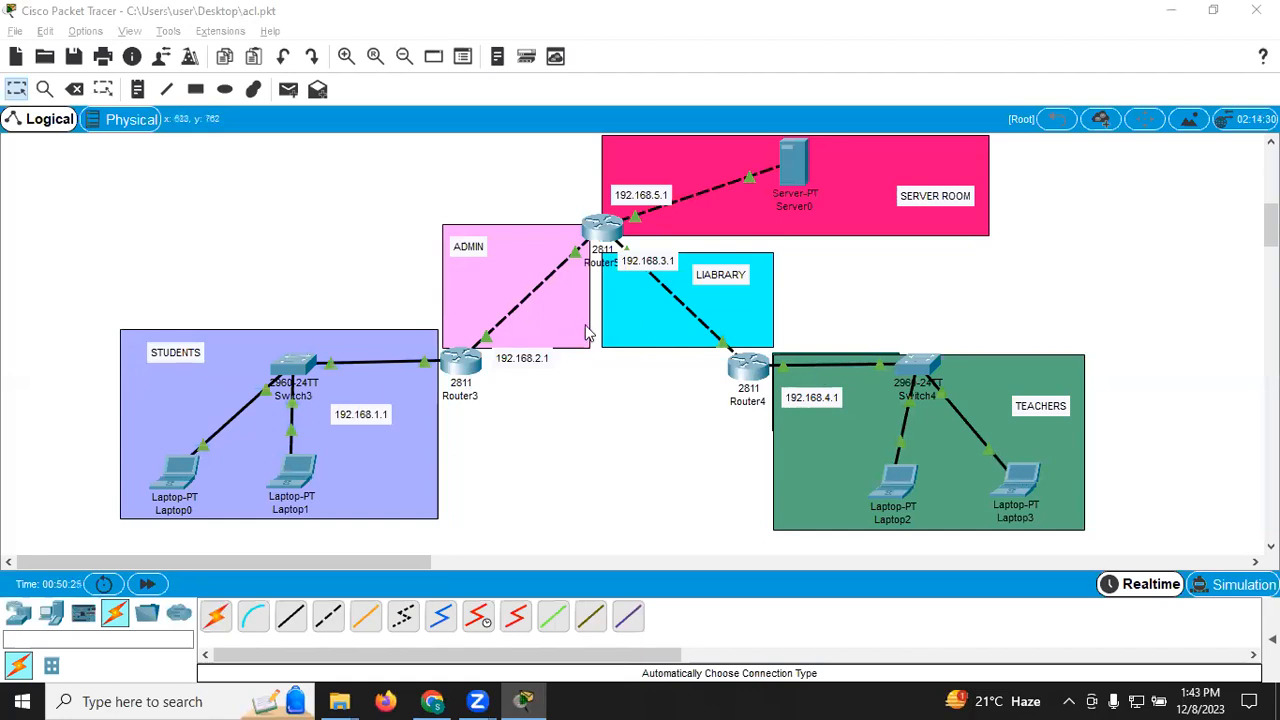
Open Router3's command line and enter global configuration mode.
{"action": "left_click", "coordinate": [464, 361]}
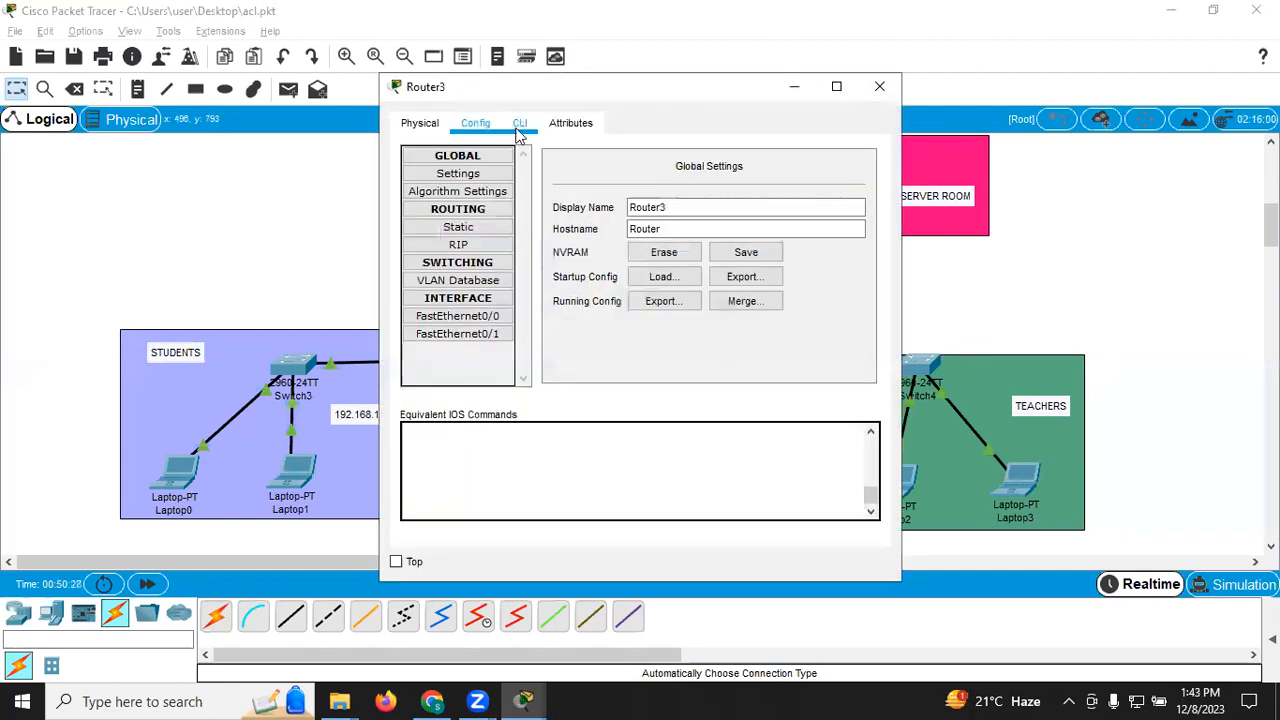
{"action": "left_click", "coordinate": [519, 128]}
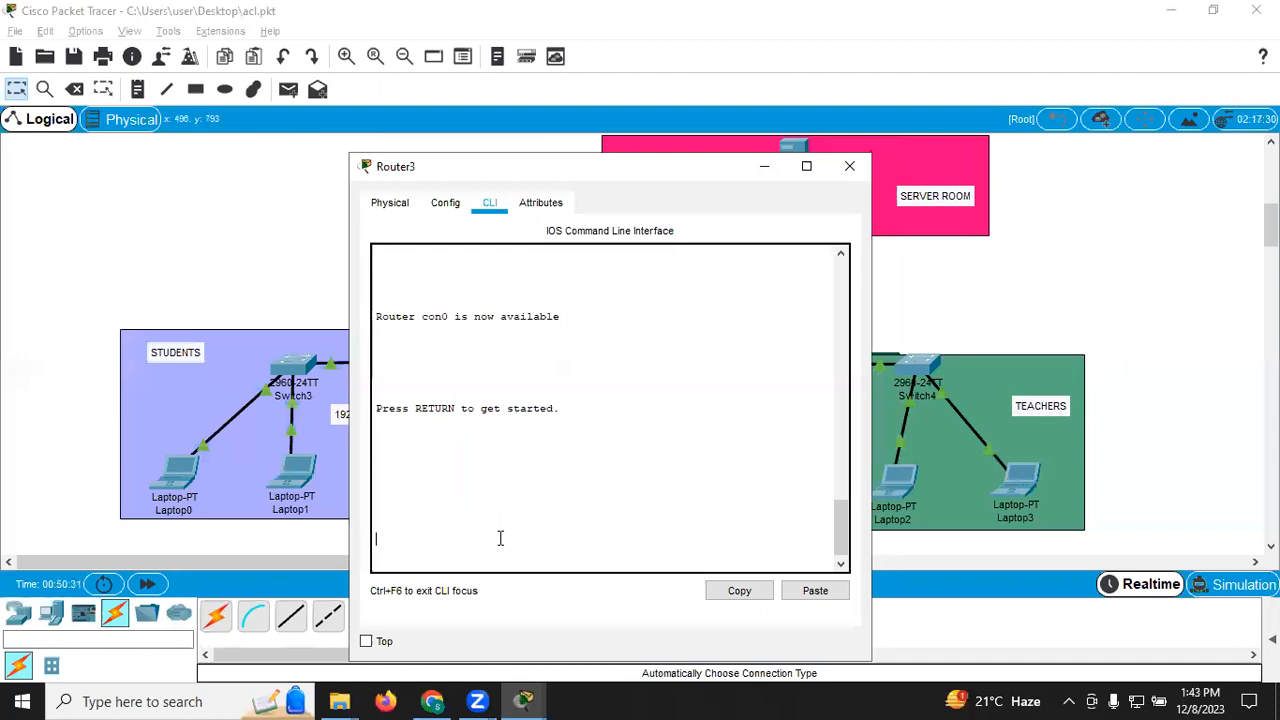
{"action": "key", "text": "Return"}
{"action": "key", "text": "Return"}
{"action": "type", "text": "en"}
{"action": "key", "text": "Return"}
{"action": "type", "text": "config"}
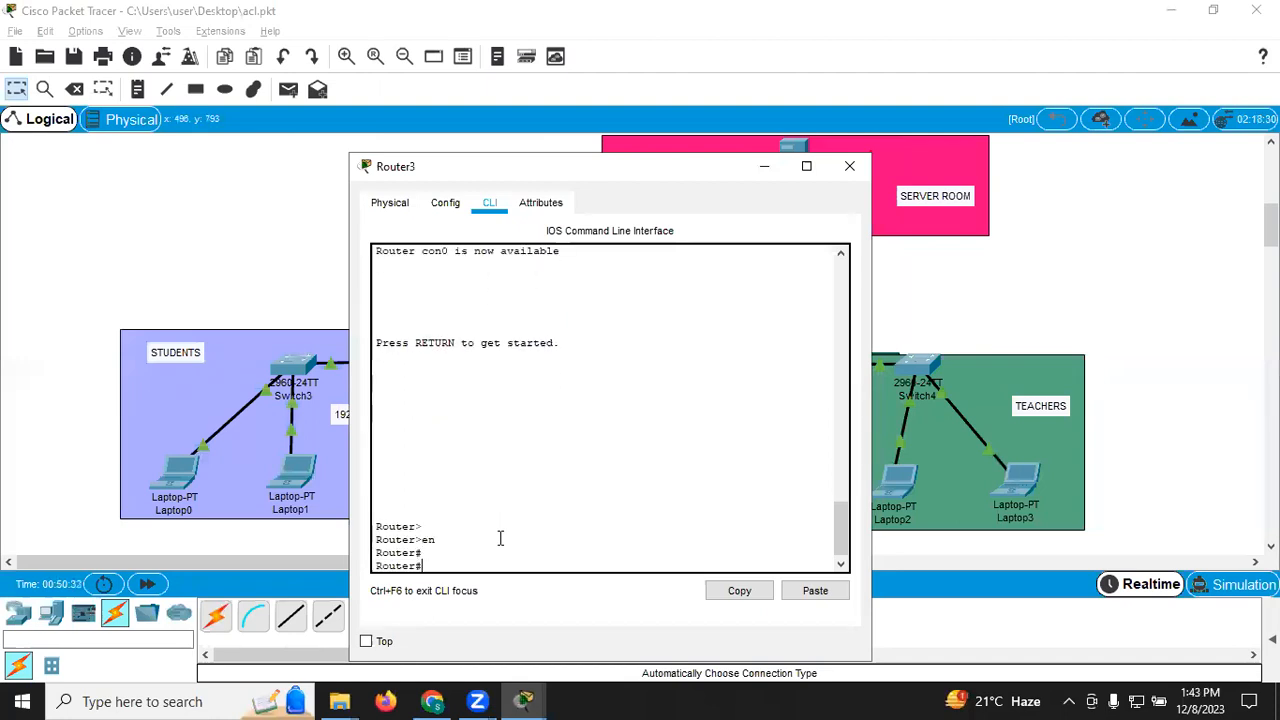
{"action": "key", "text": "Return"}
Configure OSPF process 10 on Router3 with network 0.0.0.0 255.255.255.255 area 0, and minimize its window.
{"action": "type", "text": "router ospf 10"}
{"action": "key", "text": "Return"}
{"action": "type", "text": "netwo"}
{"action": "key", "text": "Tab"}
{"action": "type", "text": "0.0.0."}
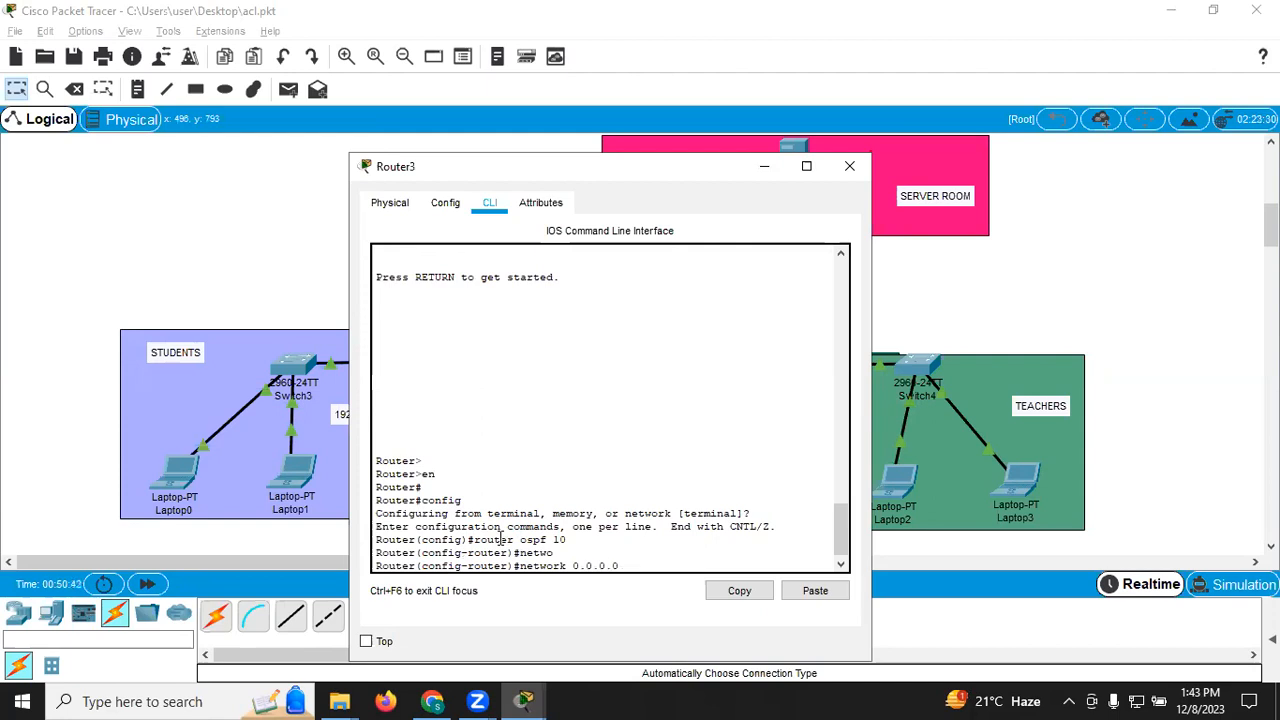
{"action": "type", "text": "0 255.255.255.255 area 0"}
{"action": "key", "text": "Return"}
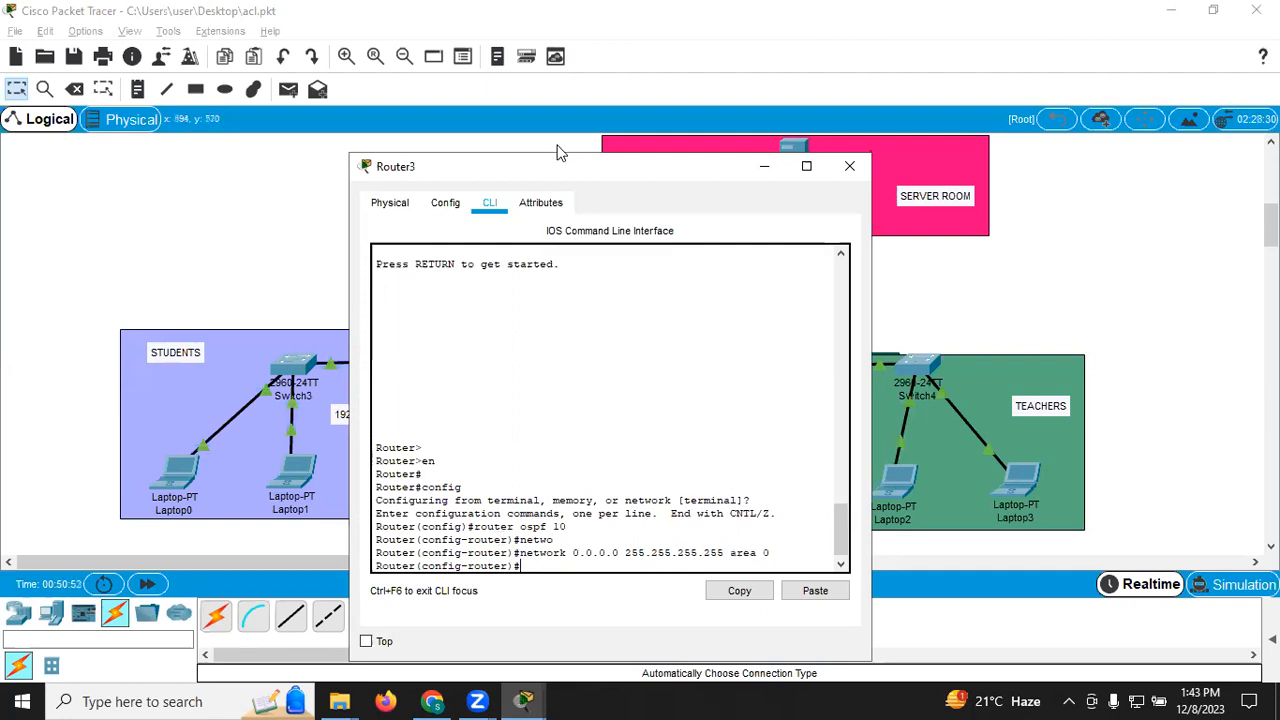
{"action": "left_click_drag", "start_coordinate": [555, 167], "coordinate": [513, 183]}
{"action": "left_click", "coordinate": [797, 182]}
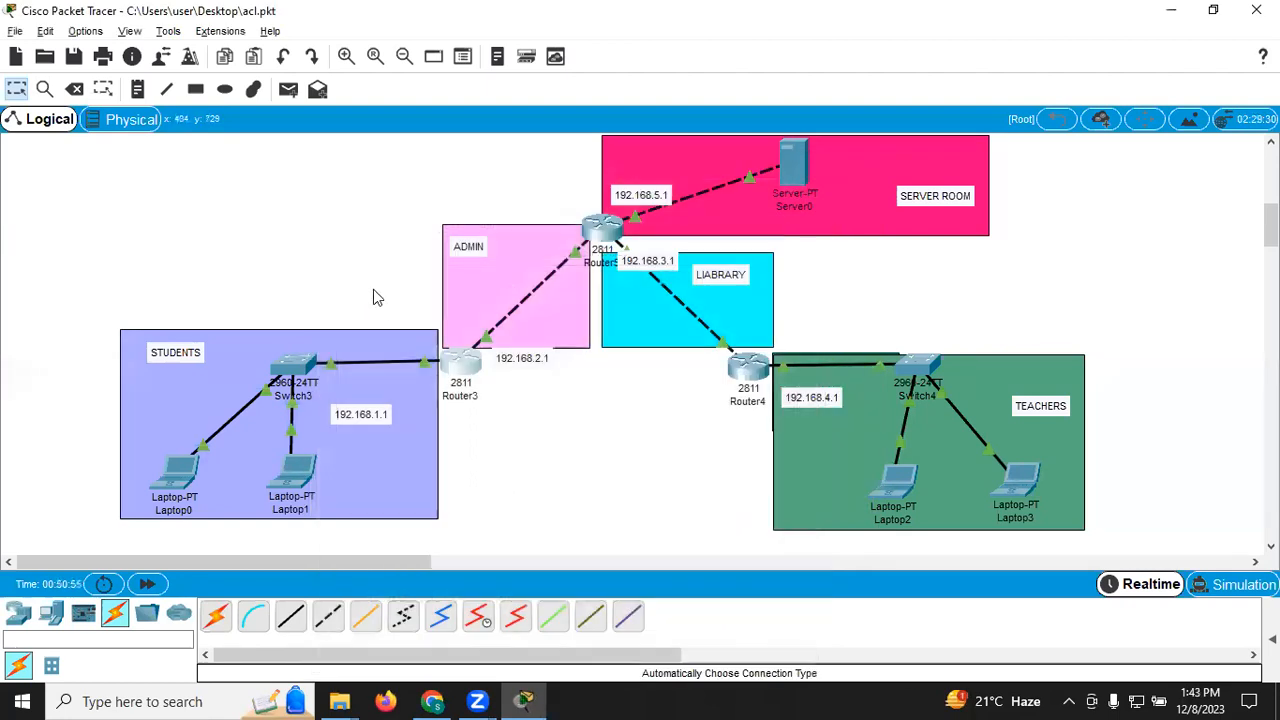
Open Router5's command line and enter global configuration mode.
{"action": "left_click", "coordinate": [580, 224]}
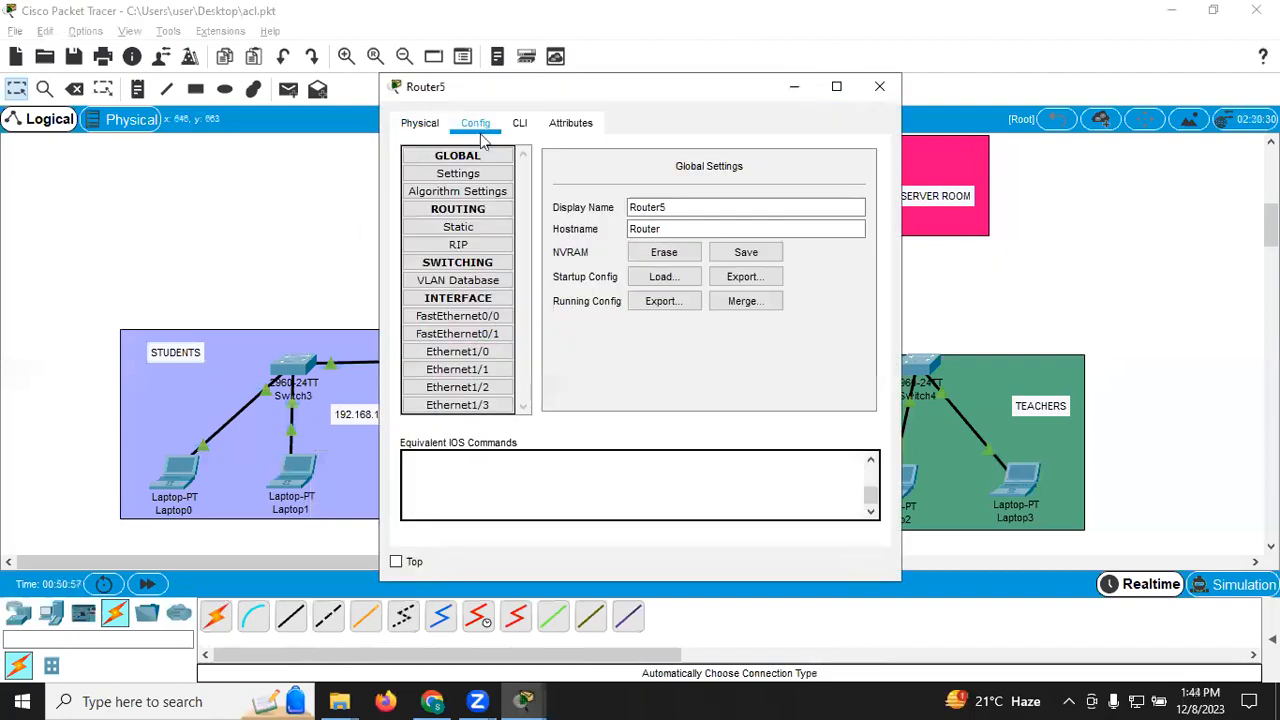
{"action": "left_click", "coordinate": [520, 123]}
{"action": "key", "text": "Return"}
{"action": "key", "text": "Return"}
{"action": "key", "text": "Return"}
{"action": "type", "text": "en"}
{"action": "key", "text": "Return"}
{"action": "key", "text": "Return"}
{"action": "type", "text": "config"}
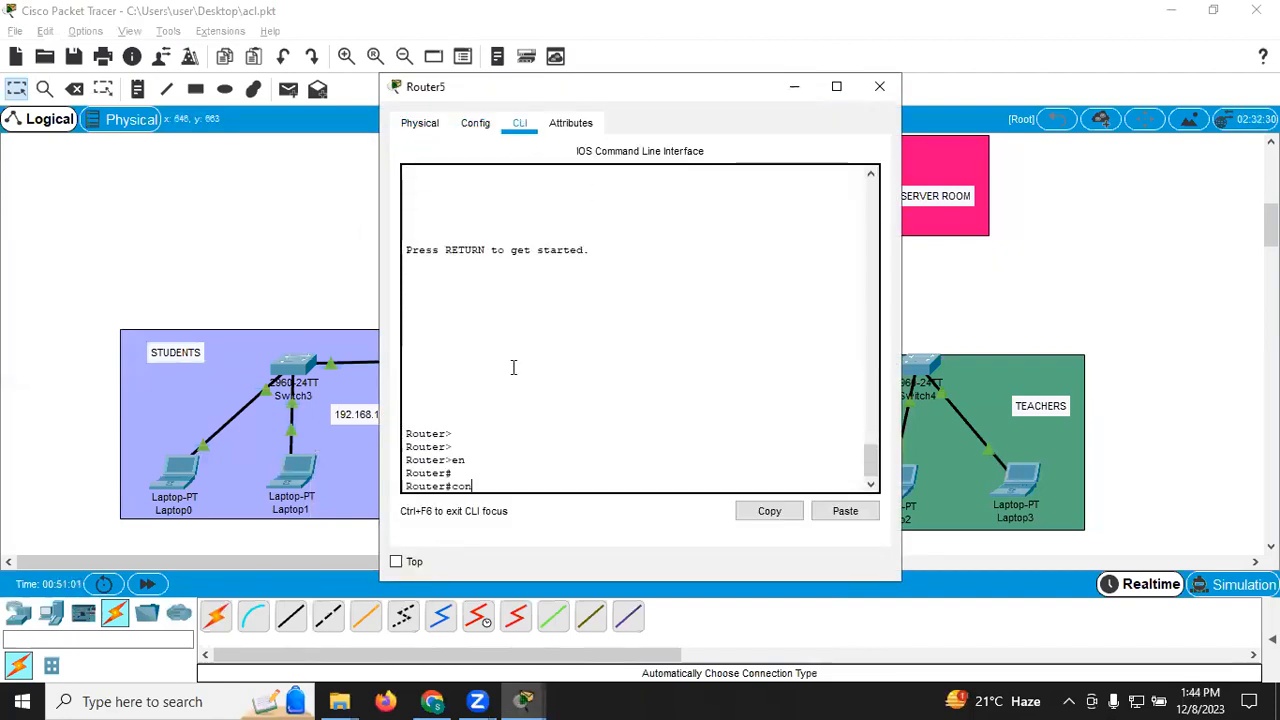
{"action": "key", "text": "Return"}
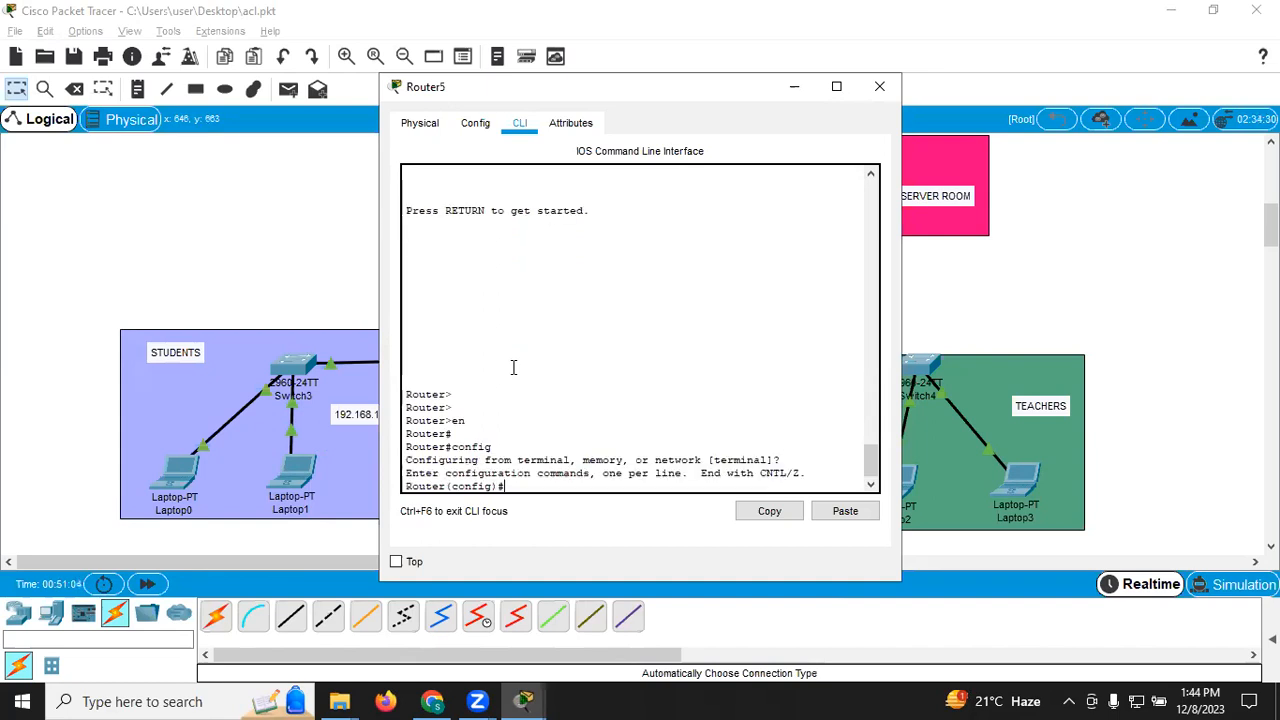
Configure OSPF process 10 on Router5 with network 0.0.0.0 255.255.255.255 area 0, and close its window.
{"action": "type", "text": "router ospf 10"}
{"action": "key", "text": "Return"}
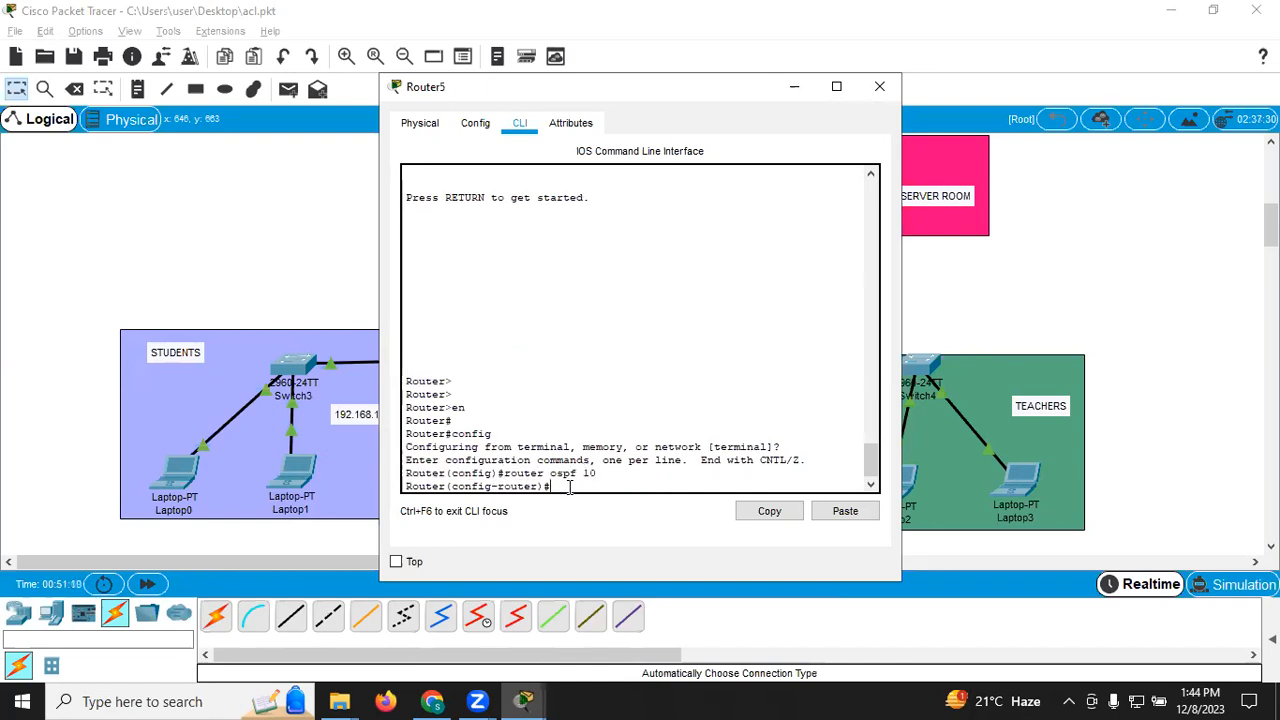
{"action": "type", "text": "net"}
{"action": "key", "text": "Tab"}
{"action": "type", "text": "0.0.0.0 255.255"}
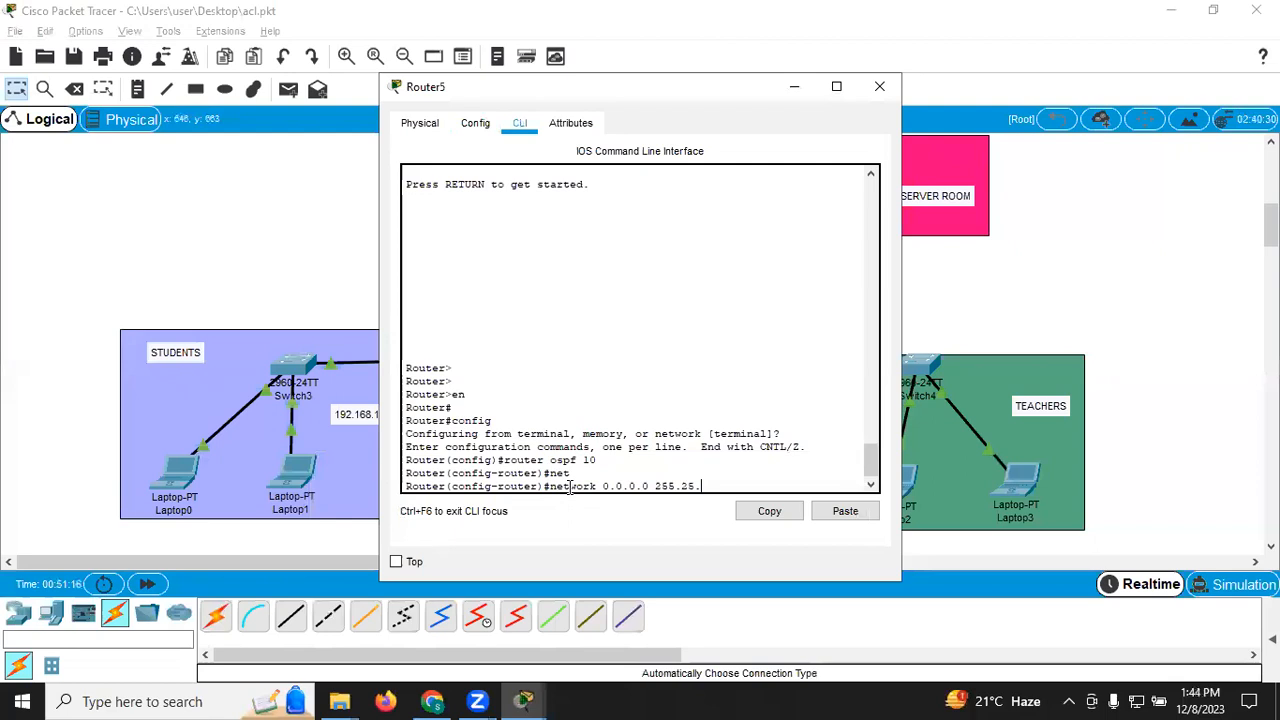
{"action": "type", "text": ".2"}
{"action": "type", "text": "55 area 0"}
{"action": "key", "text": "Return"}
{"action": "left_click", "coordinate": [879, 86]}
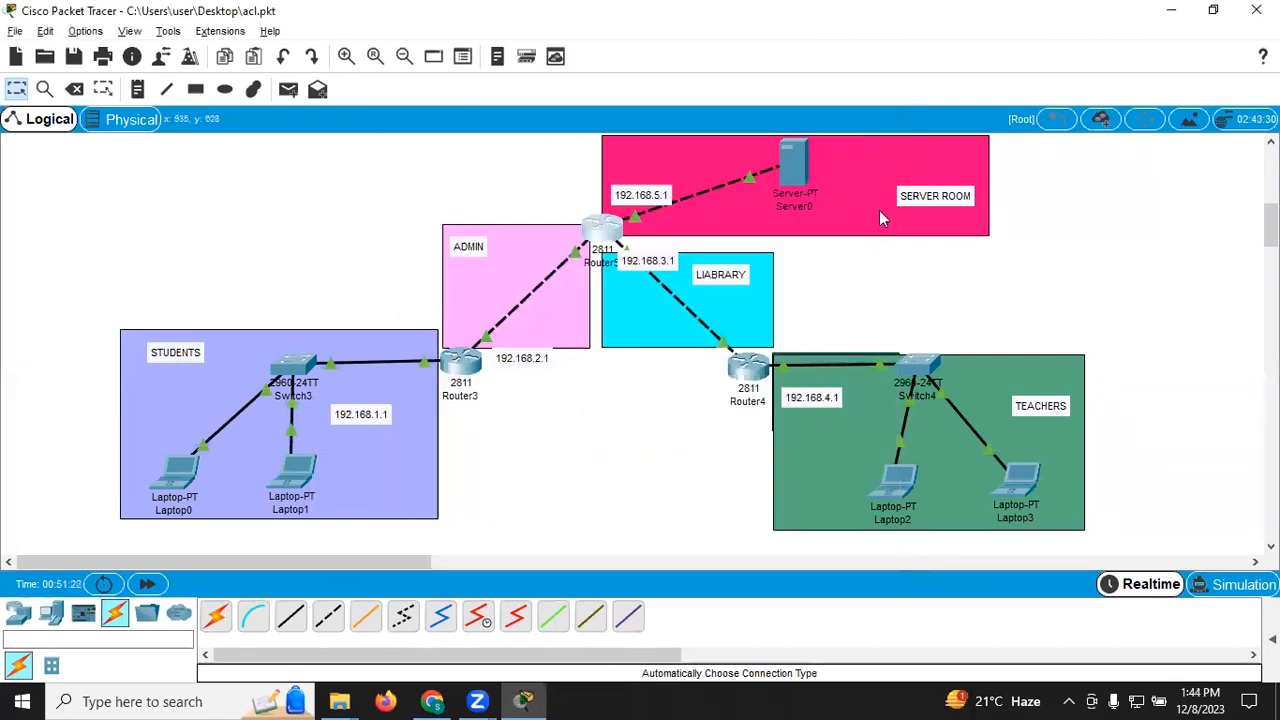
Open Router4's command line and enter global configuration mode.
{"action": "left_click", "coordinate": [748, 368]}
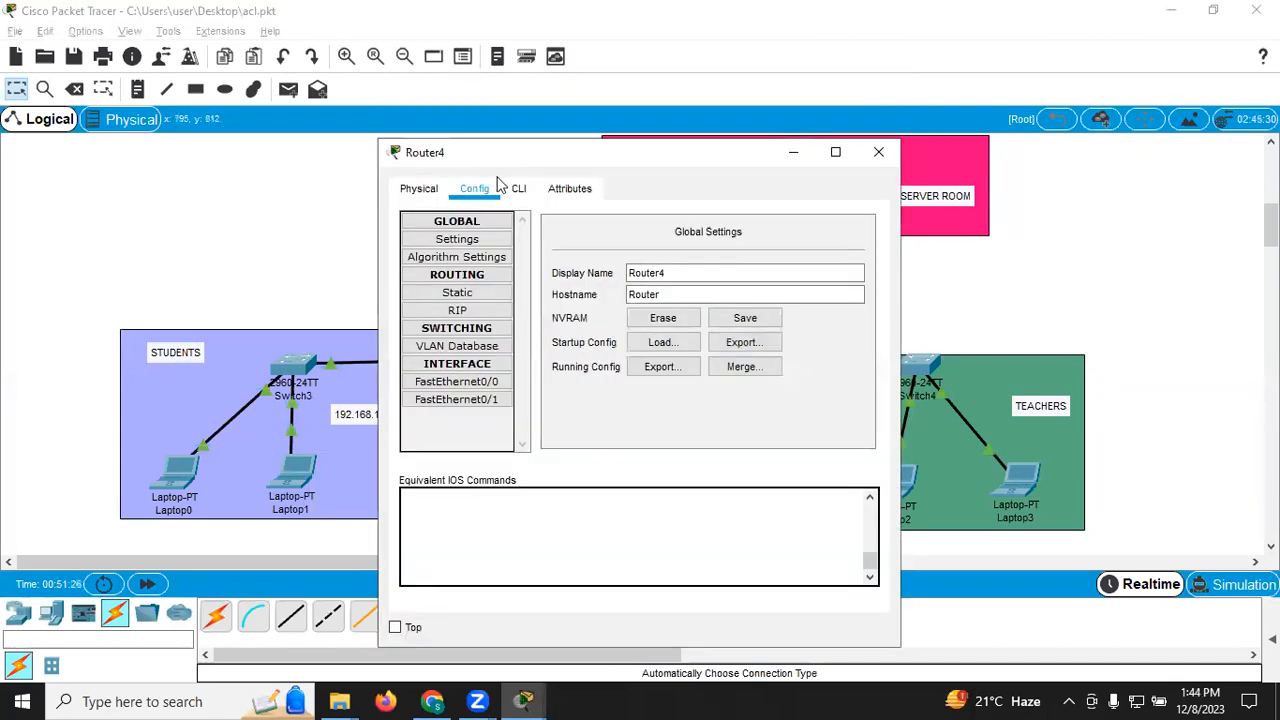
{"action": "left_click", "coordinate": [516, 189]}
{"action": "key", "text": "Return"}
{"action": "key", "text": "Return"}
{"action": "type", "text": "en"}
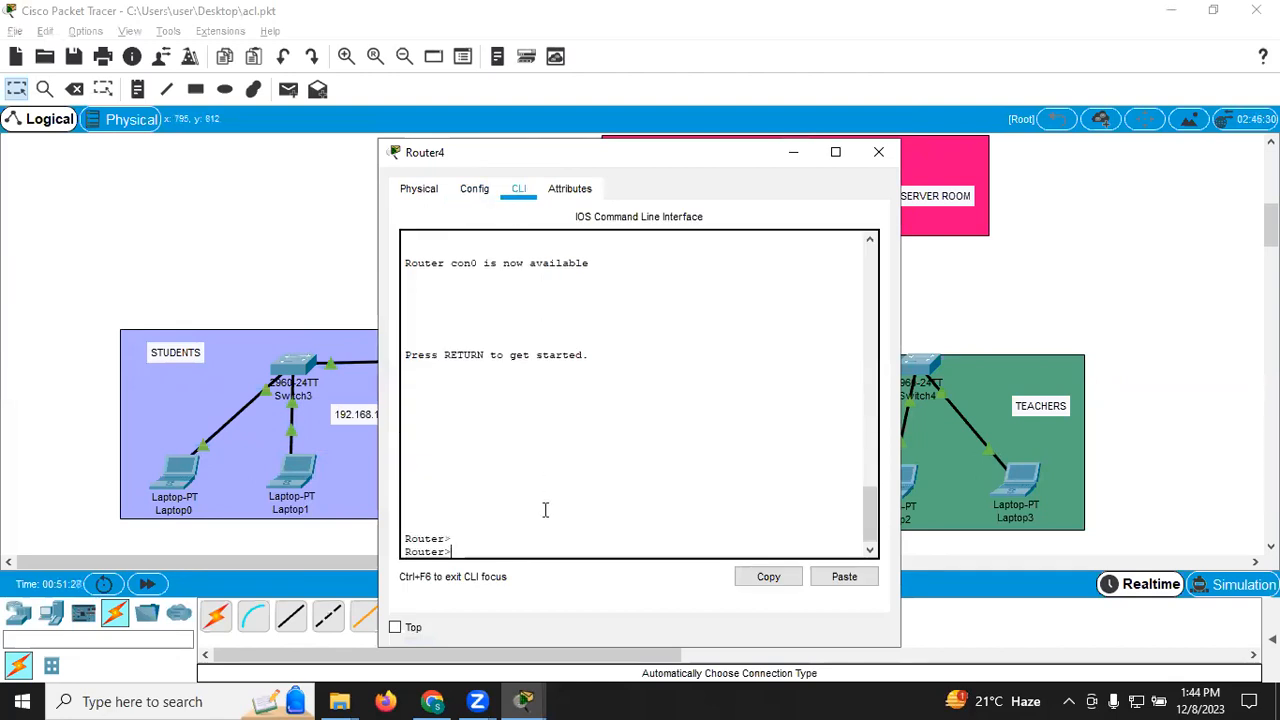
{"action": "key", "text": "Return"}
{"action": "type", "text": "conf"}
{"action": "key", "text": "Return"}
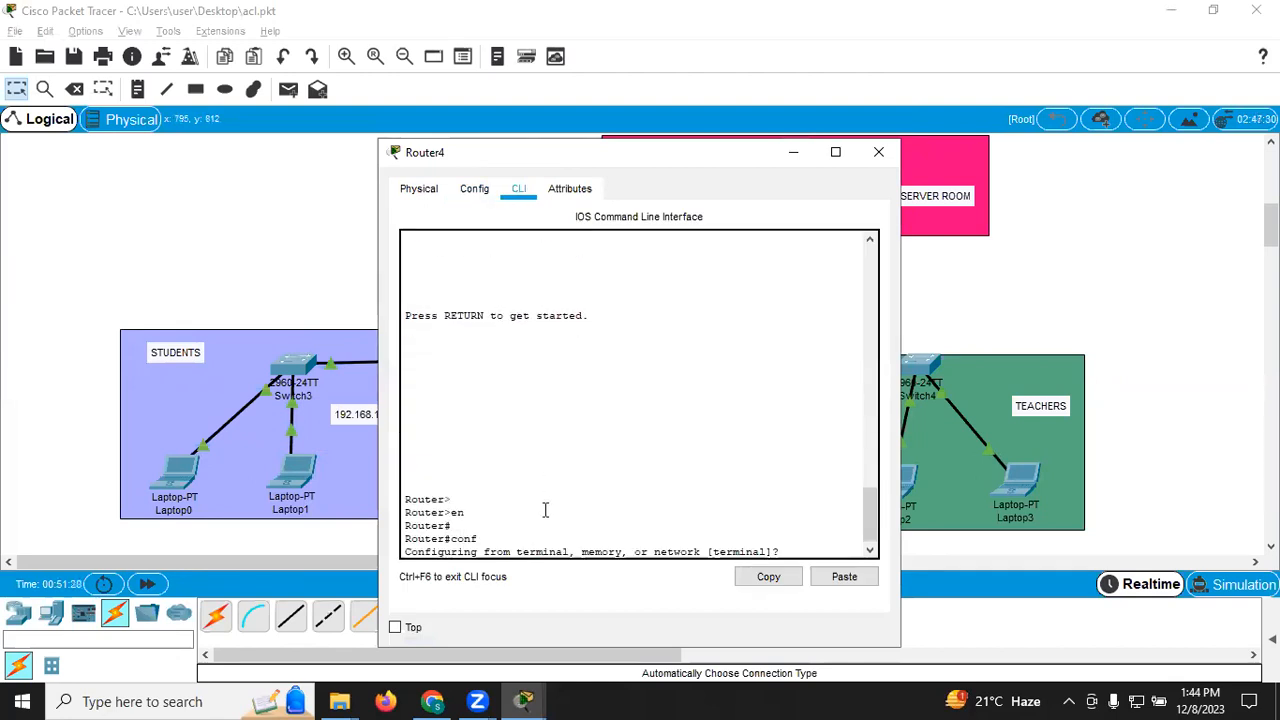
{"action": "key", "text": "Return"}
Configure OSPF process 10 on Router4 with network 0.0.0.0 255.255.255.255 area 0, and close its window.
{"action": "type", "text": "route"}
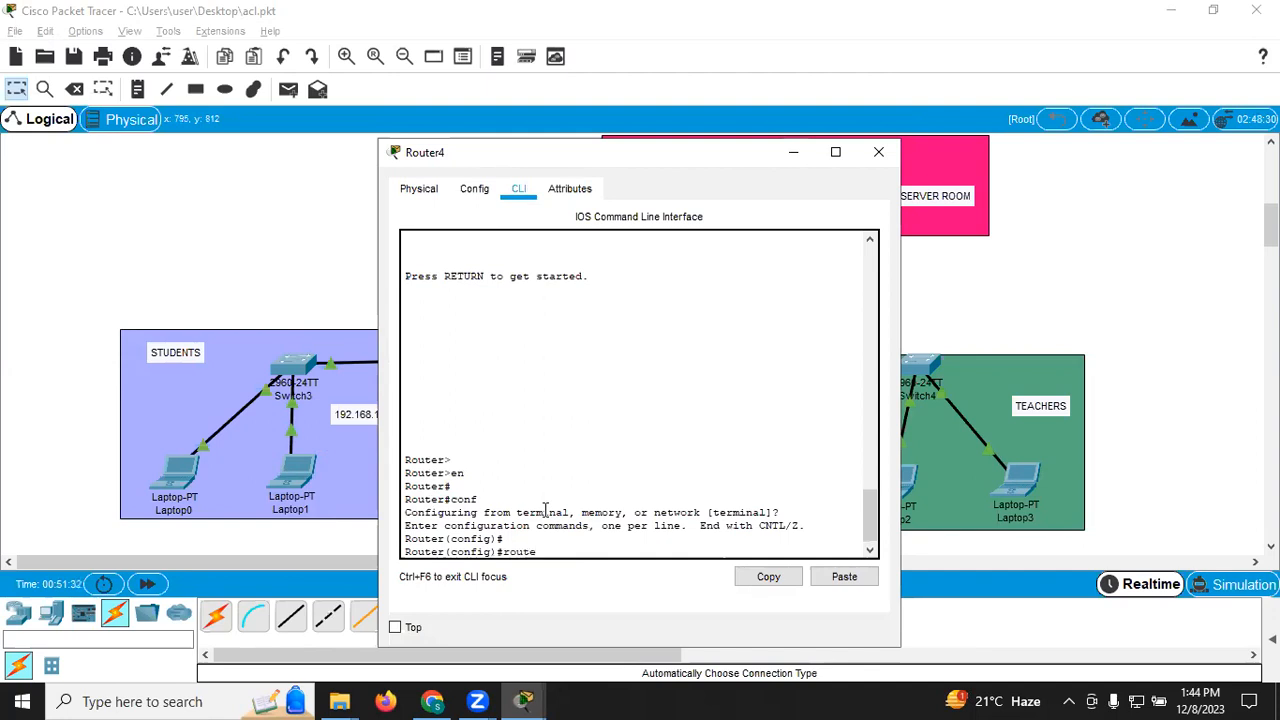
{"action": "type", "text": "r ospf 10"}
{"action": "key", "text": "Return"}
{"action": "type", "text": "net"}
{"action": "key", "text": "Tab"}
{"action": "type", "text": "0.0."}
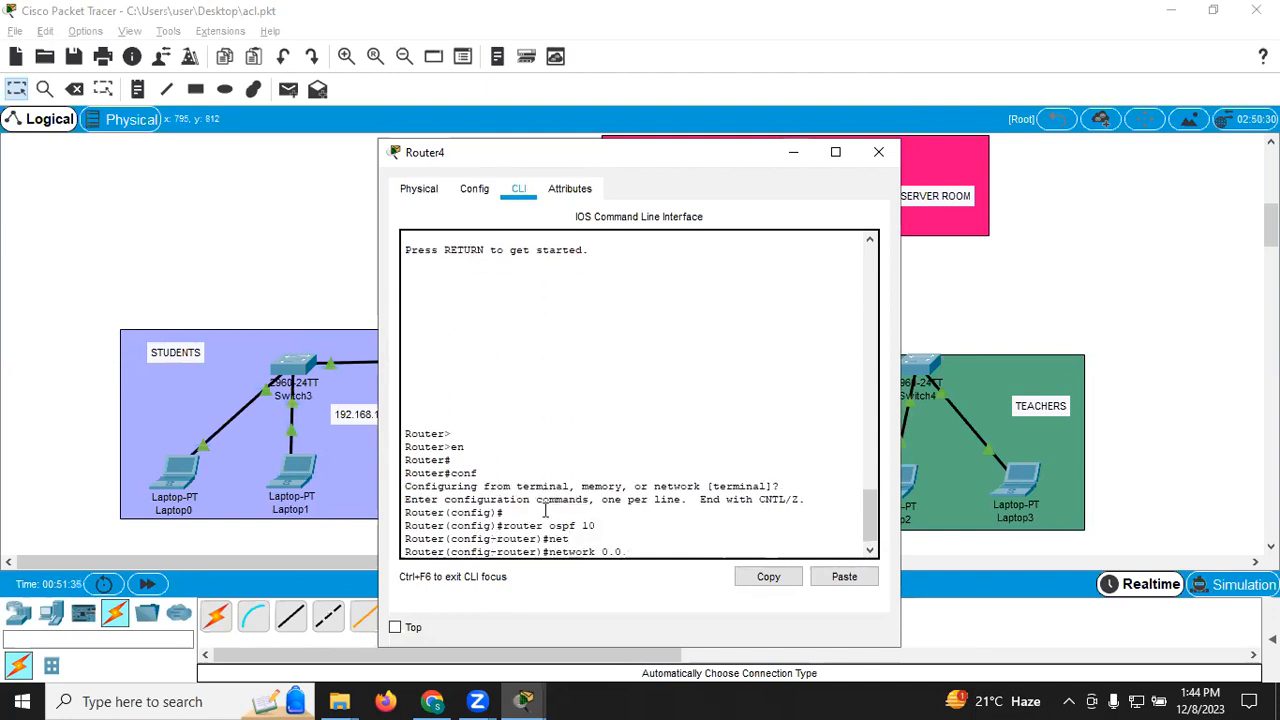
{"action": "type", "text": "0.0 255.255.255.255"}
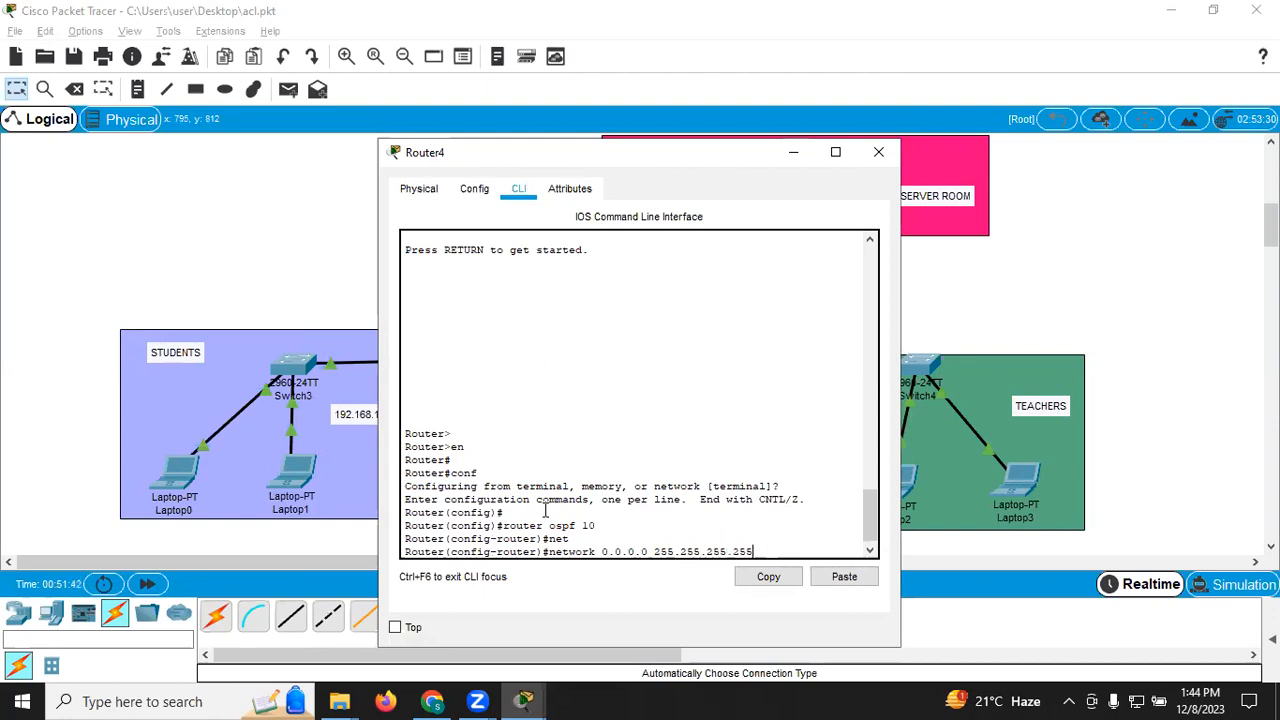
{"action": "type", "text": " area"}
{"action": "key", "text": "BackSpace"}
{"action": "type", "text": "ea 0"}
{"action": "key", "text": "Return"}
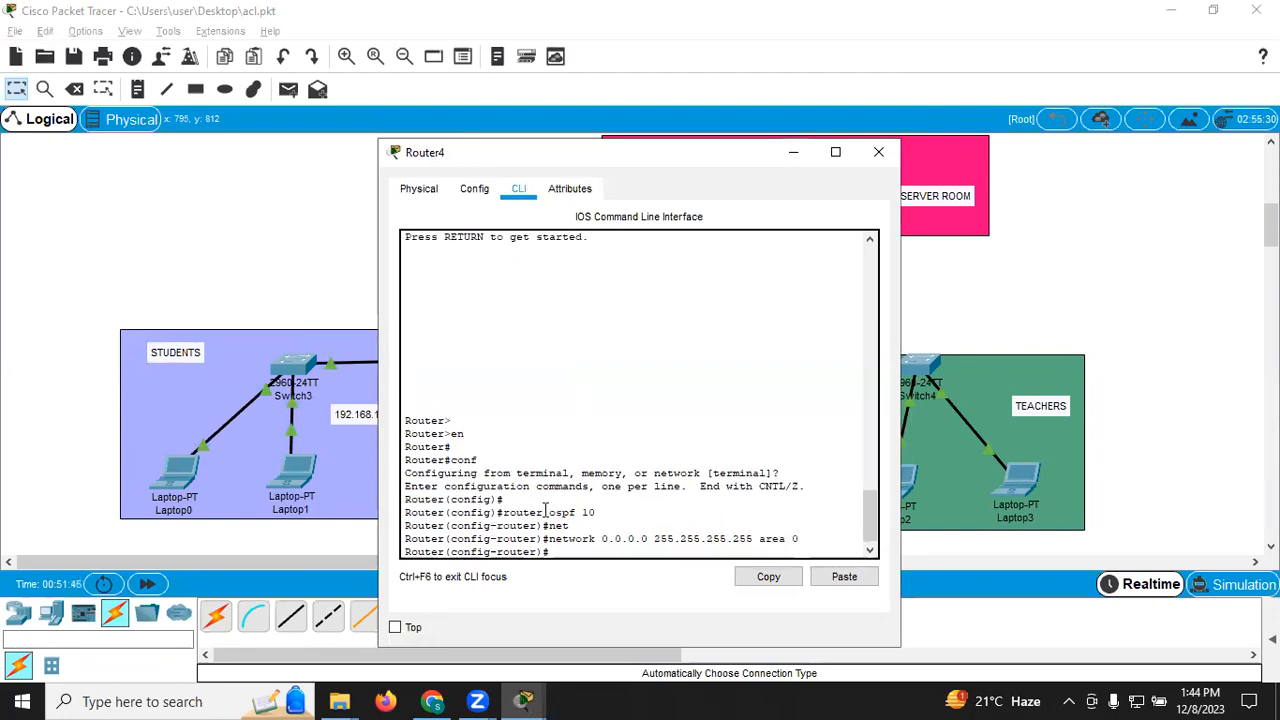
{"action": "left_click", "coordinate": [879, 153]}
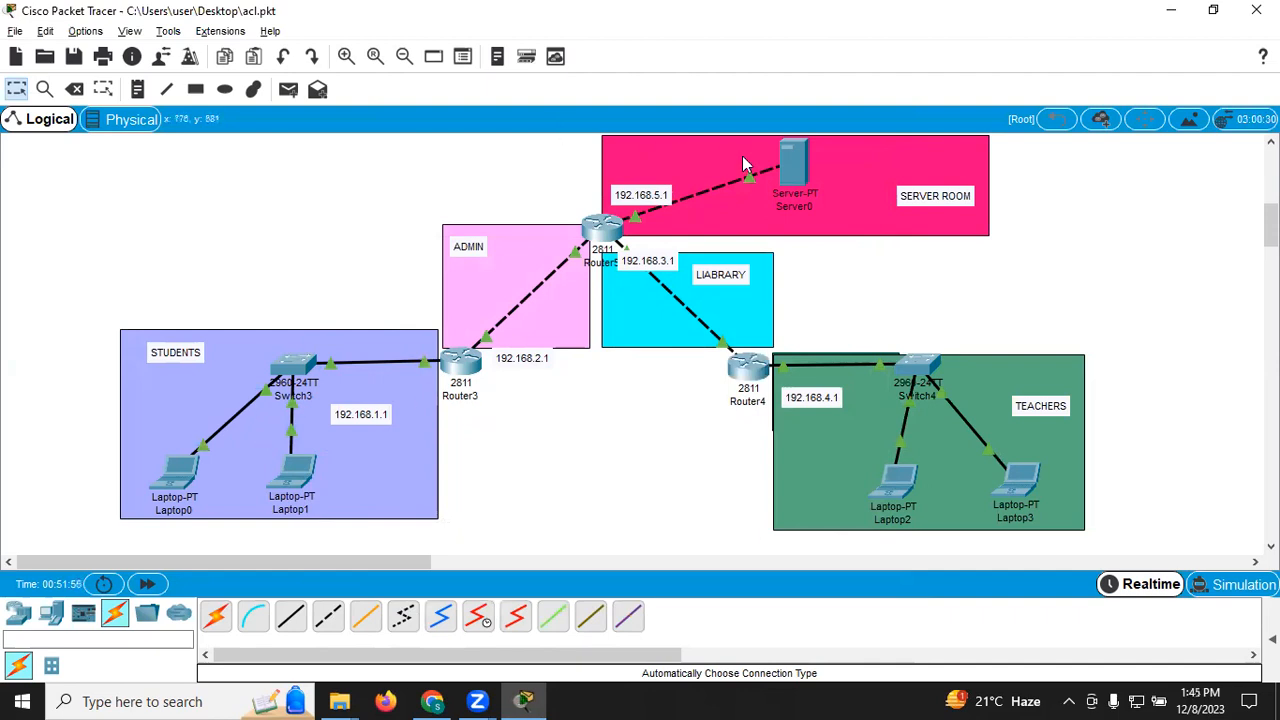
Check Server0's IP address and ping 192.168.5.10 from Laptop0's Command Prompt.
{"action": "mouse_move", "coordinate": [783, 166]}
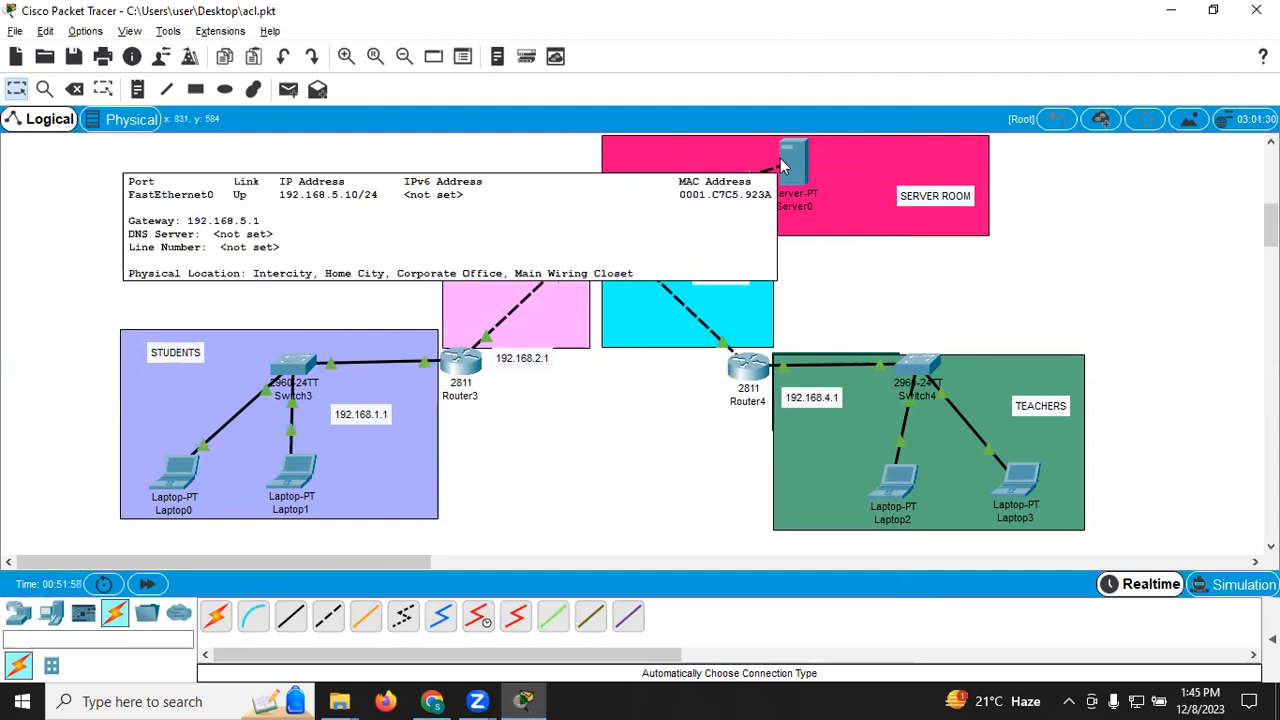
{"action": "left_click", "coordinate": [162, 470]}
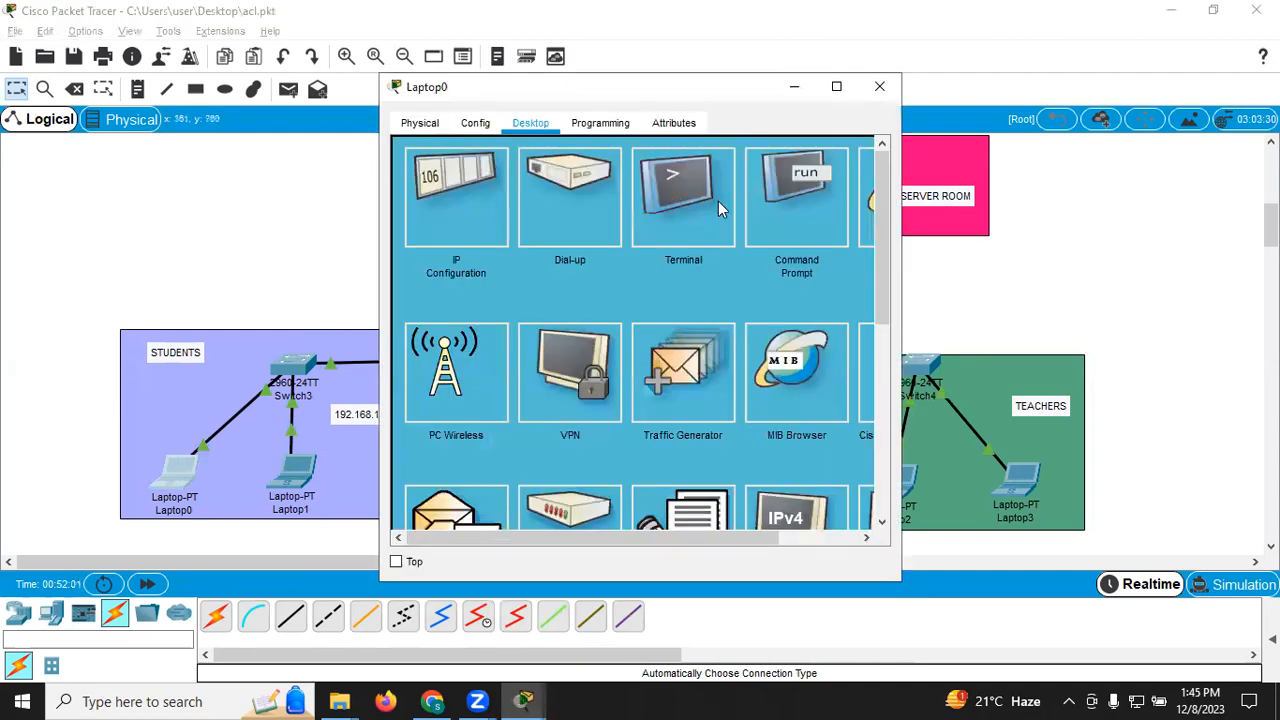
{"action": "left_click", "coordinate": [772, 201]}
{"action": "type", "text": "pin"}
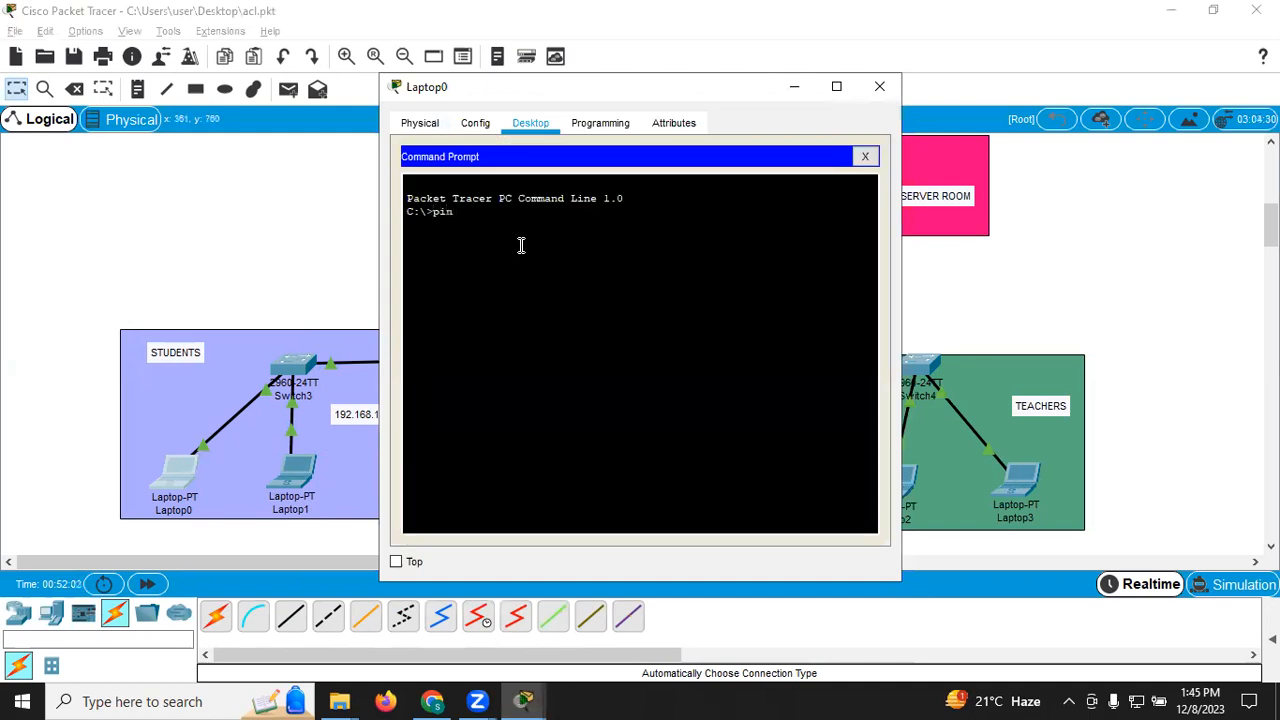
{"action": "type", "text": "g 192.168.5.10"}
{"action": "key", "text": "Return"}
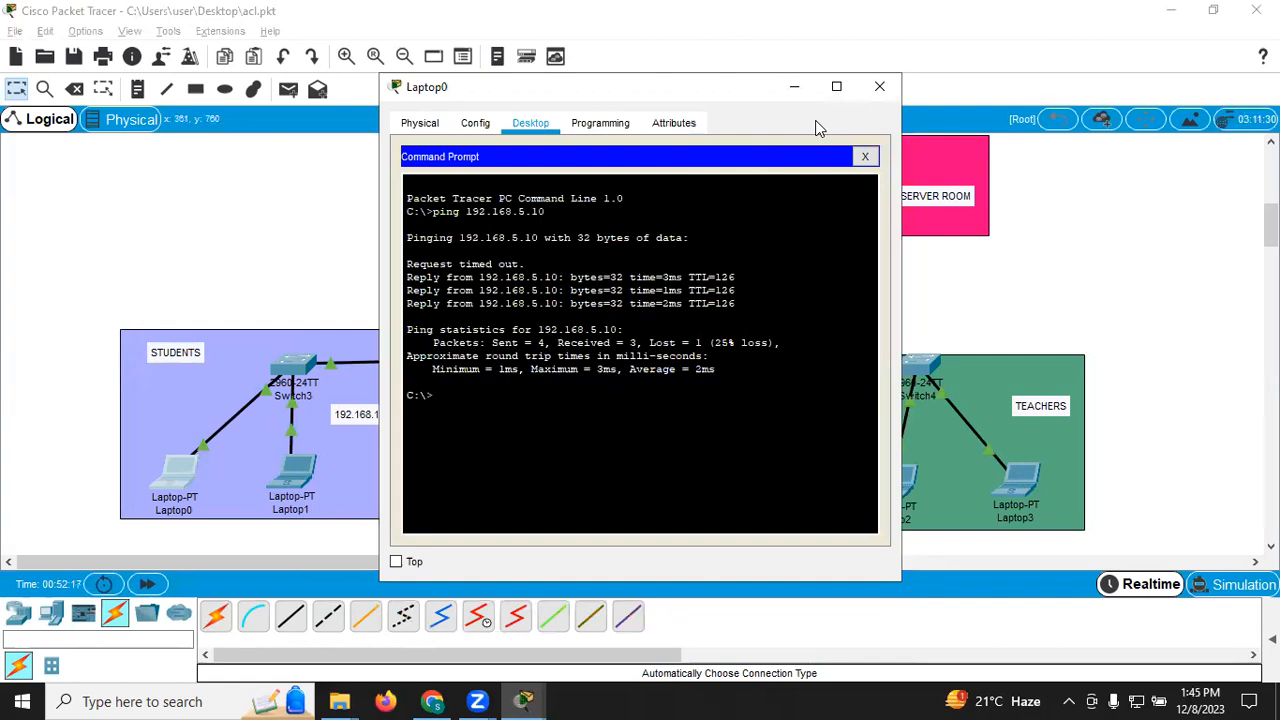
Keep Laptop0's window on top and clear of the teachers area, check Laptop3's address, and ping 192.168.4.2 from Laptop0.
{"action": "left_click_drag", "start_coordinate": [745, 87], "coordinate": [591, 64]}
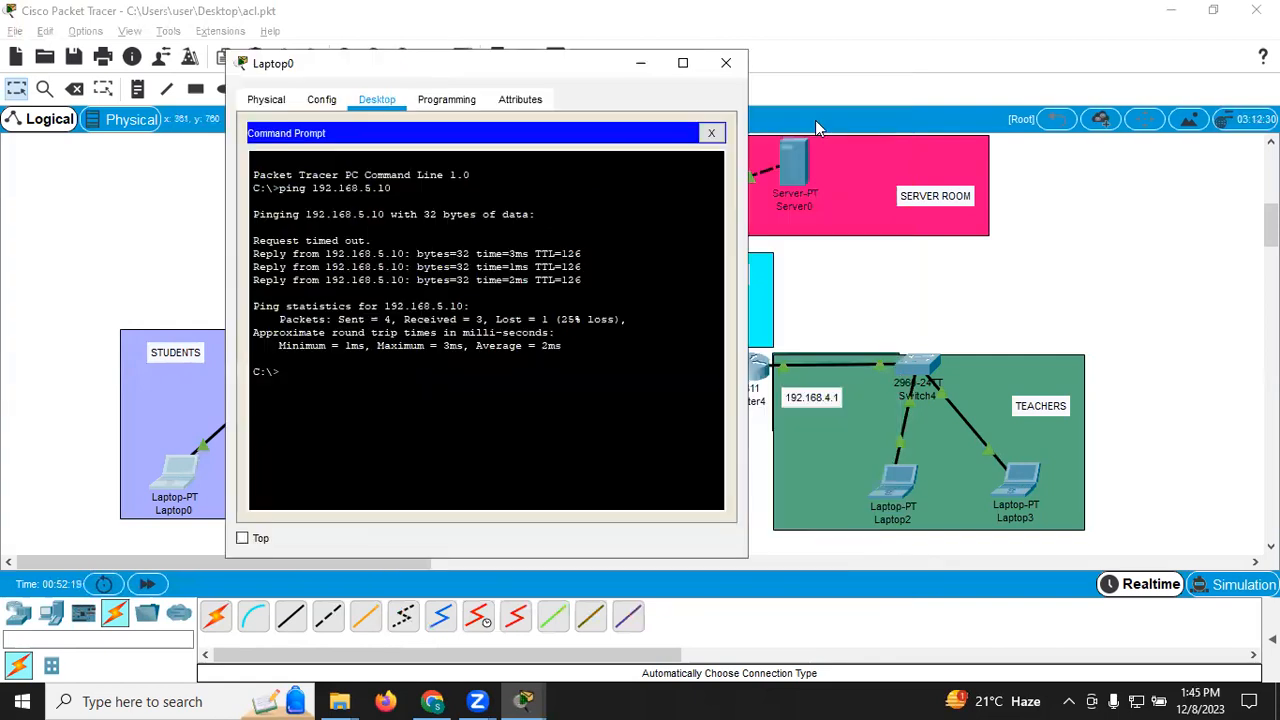
{"action": "left_click", "coordinate": [243, 539]}
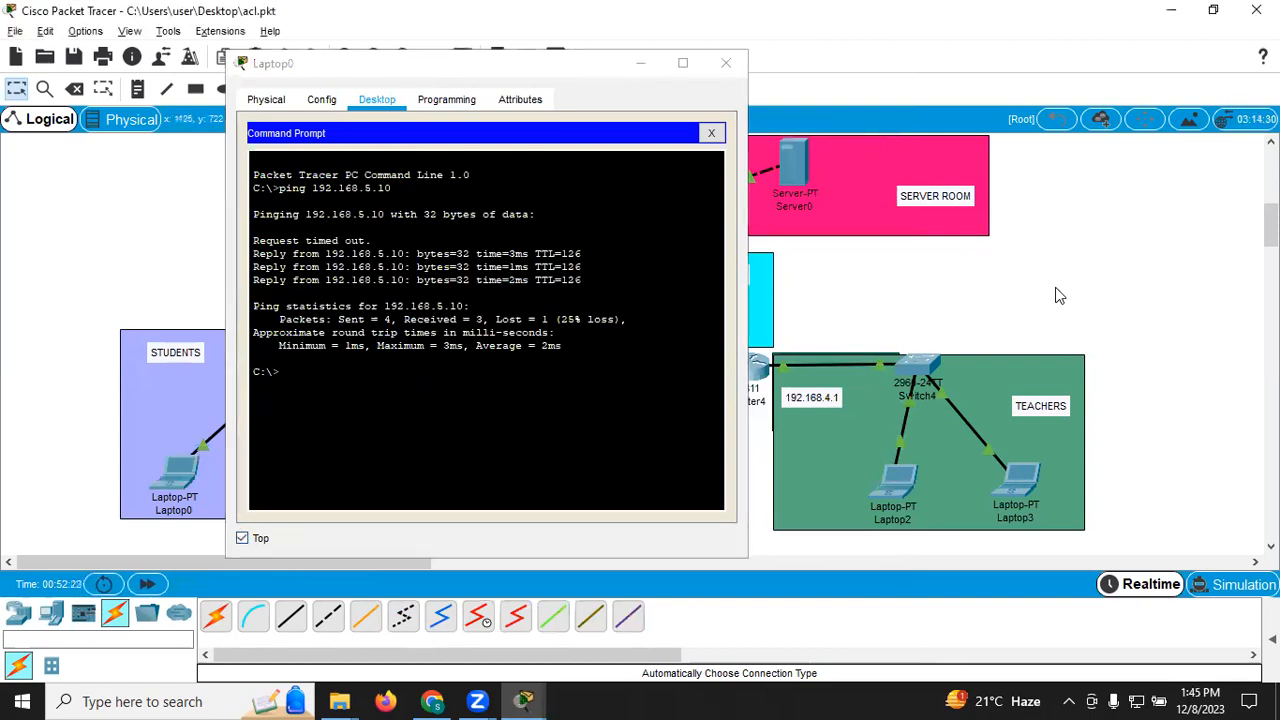
{"action": "mouse_move", "coordinate": [1020, 489]}
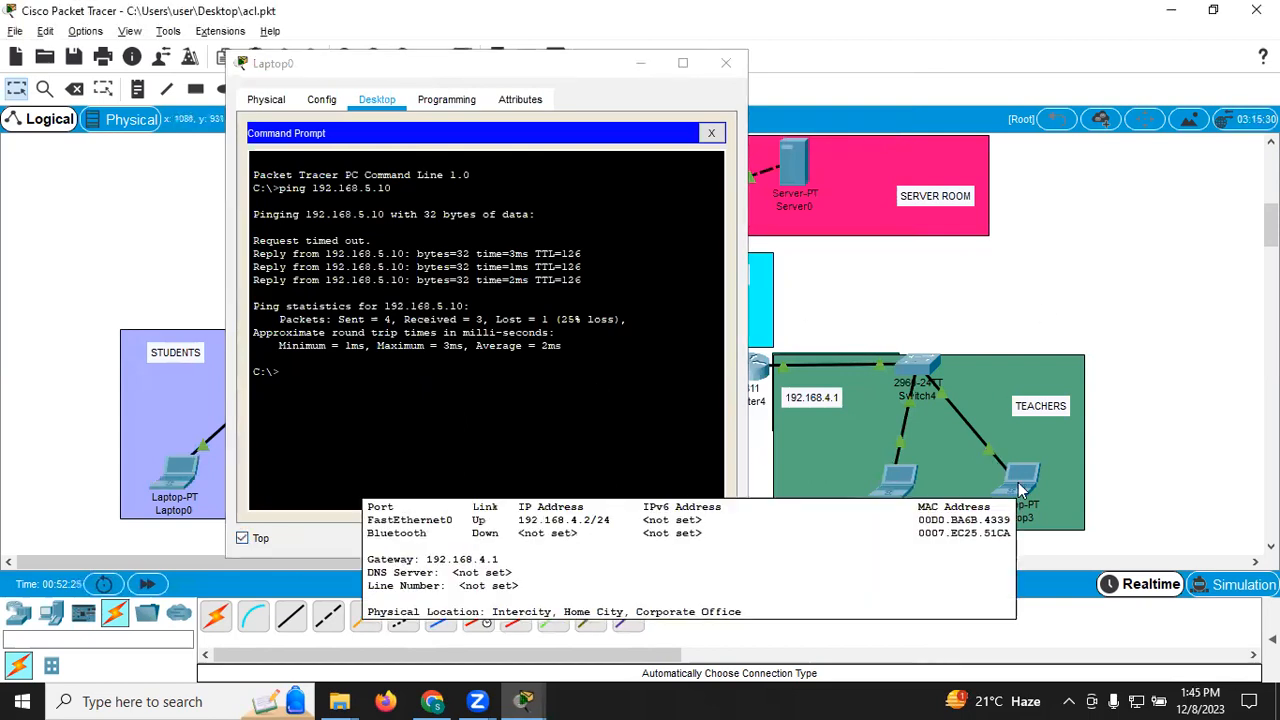
{"action": "left_click", "coordinate": [296, 390]}
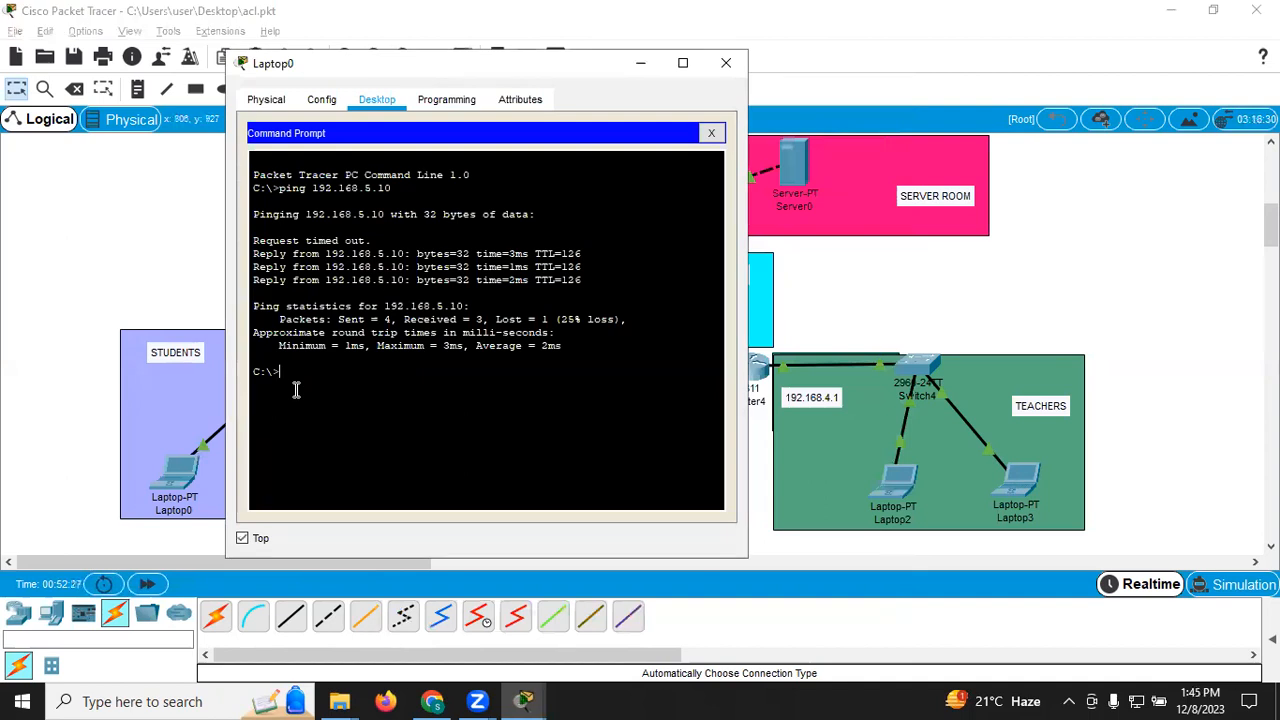
{"action": "type", "text": "ping 192.168.4.2"}
{"action": "key", "text": "Return"}
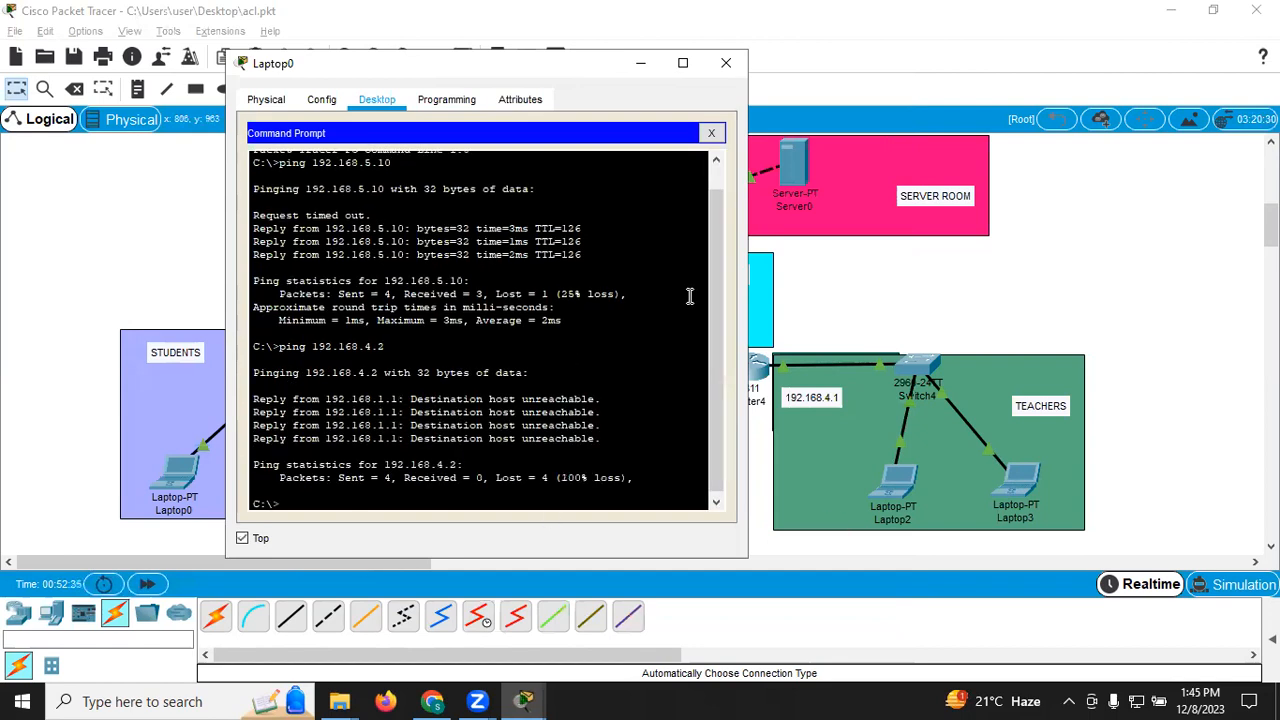
Minimize Laptop0's window, review the OSPF configuration in Router4's command line, and close Router4's window.
{"action": "left_click", "coordinate": [643, 66]}
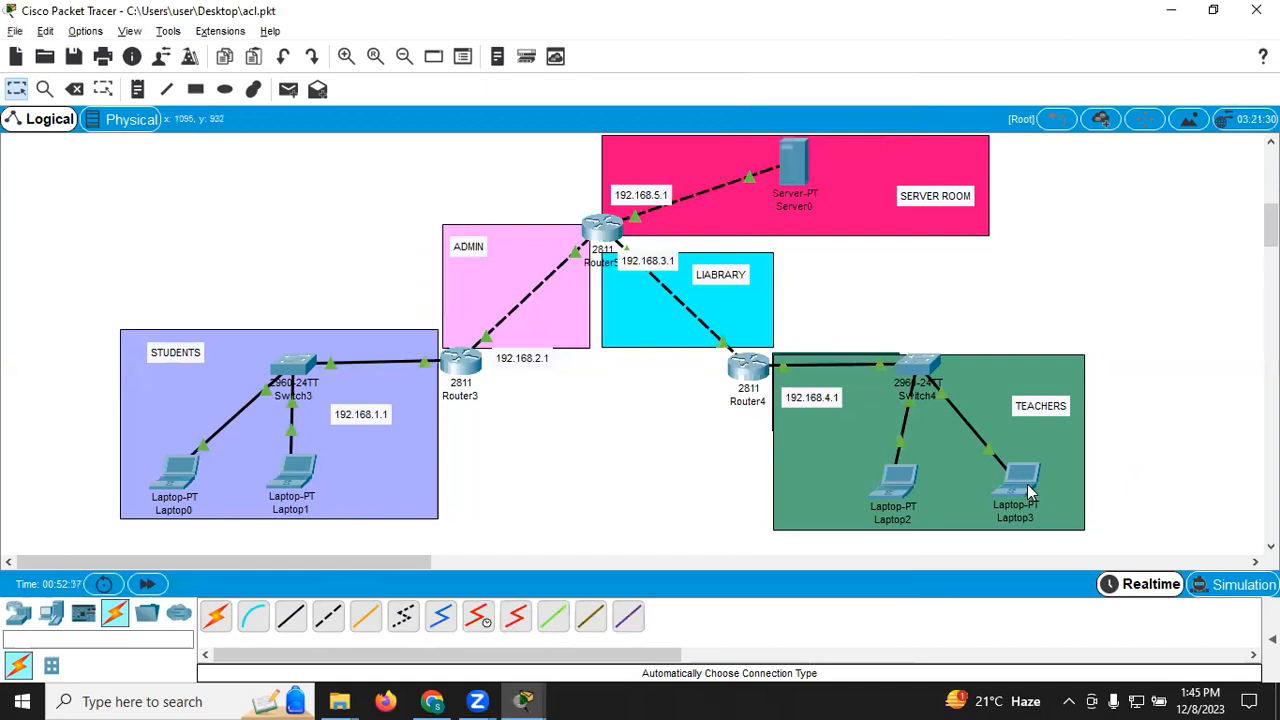
{"action": "mouse_move", "coordinate": [1025, 487]}
{"action": "left_click", "coordinate": [748, 367]}
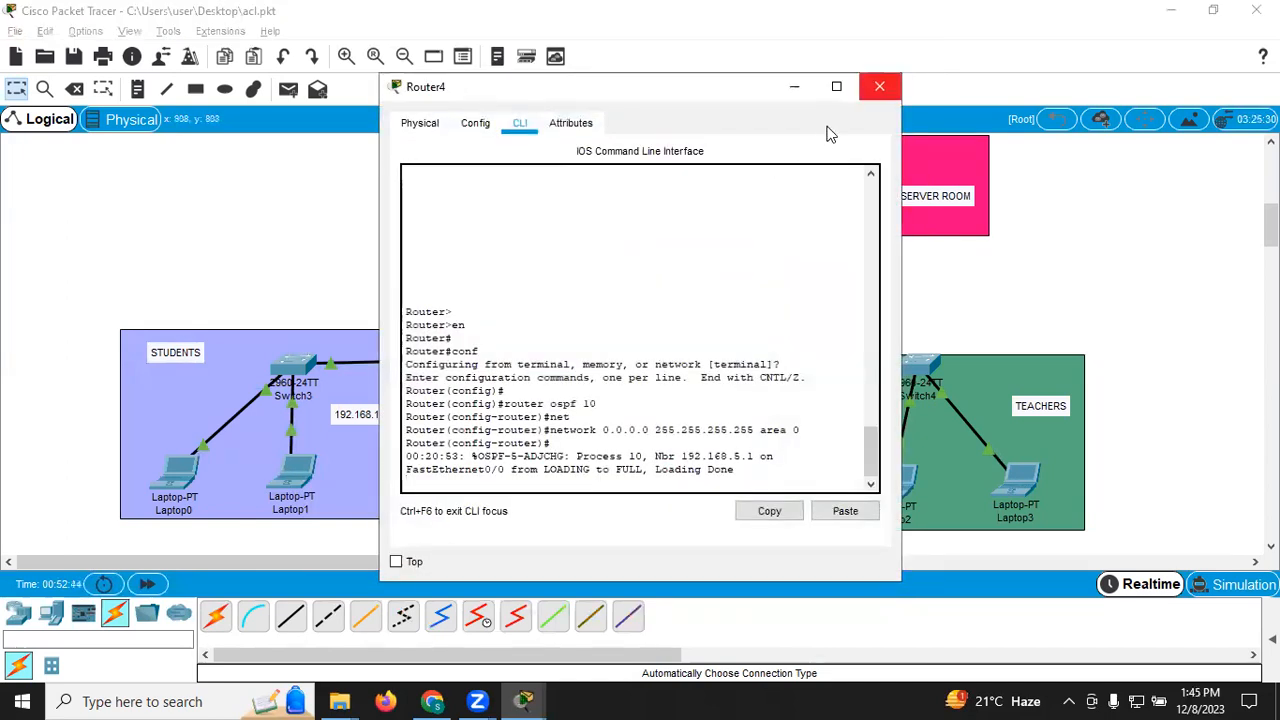
{"action": "left_click", "coordinate": [879, 87]}
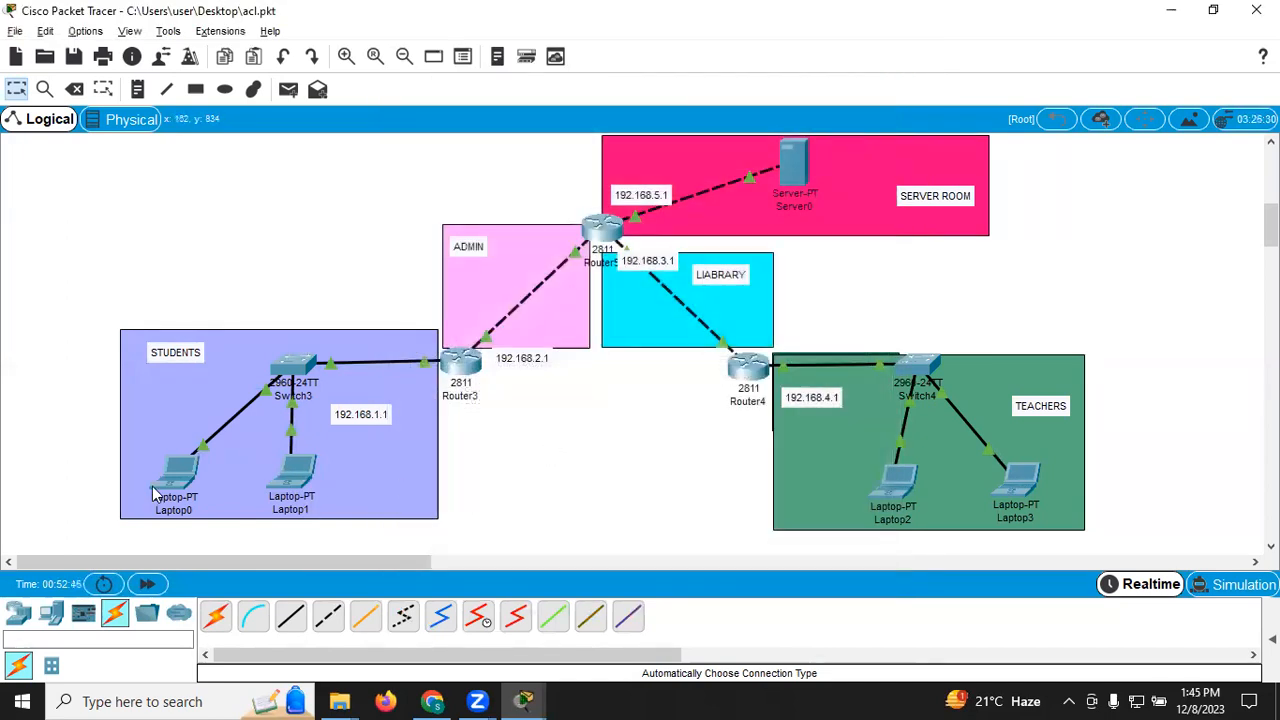
Open Laptop1's Command Prompt and ping 192.168.4.2.
{"action": "mouse_move", "coordinate": [155, 493]}
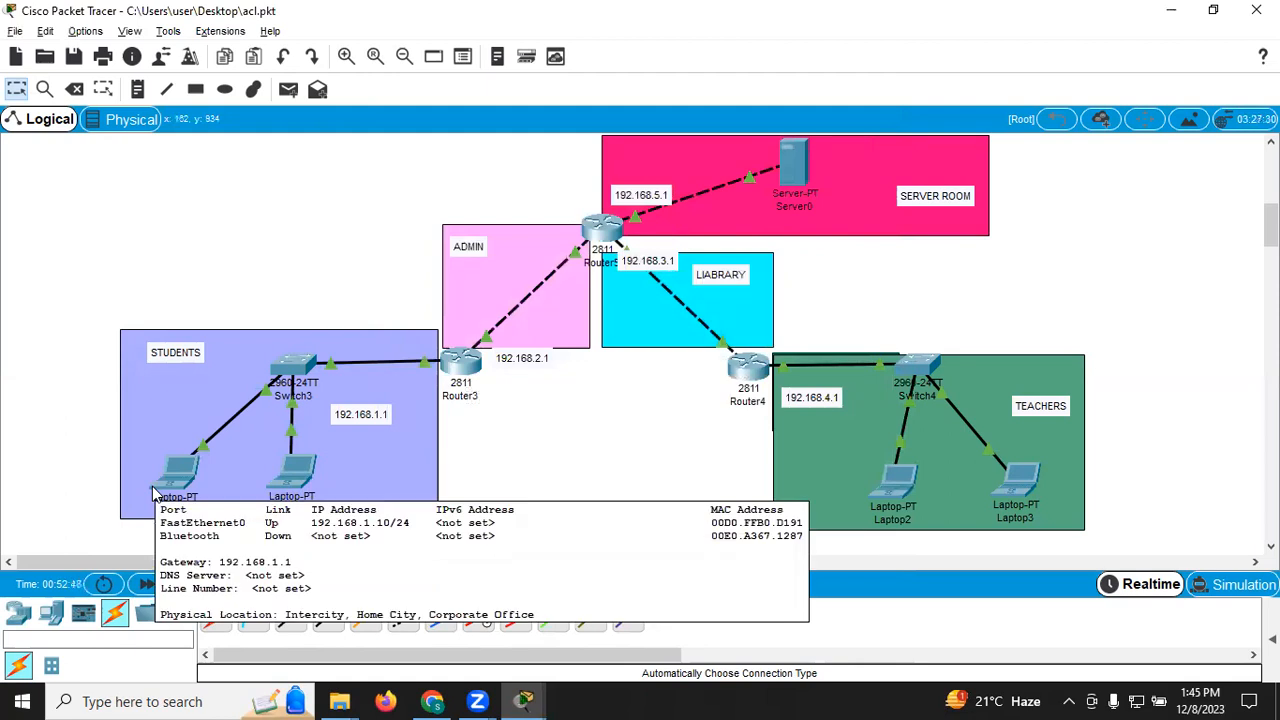
{"action": "left_click", "coordinate": [281, 474]}
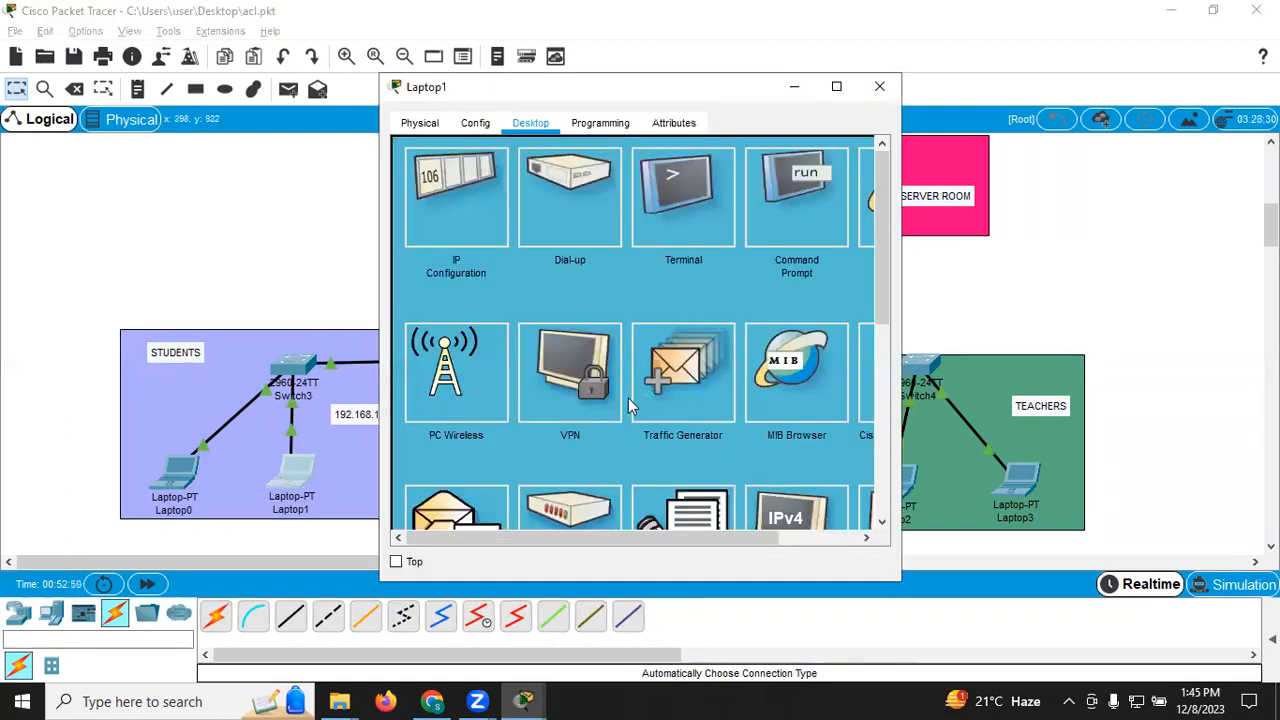
{"action": "left_click", "coordinate": [798, 180]}
{"action": "left_click", "coordinate": [869, 152]}
{"action": "left_click", "coordinate": [823, 182]}
{"action": "type", "text": "pin"}
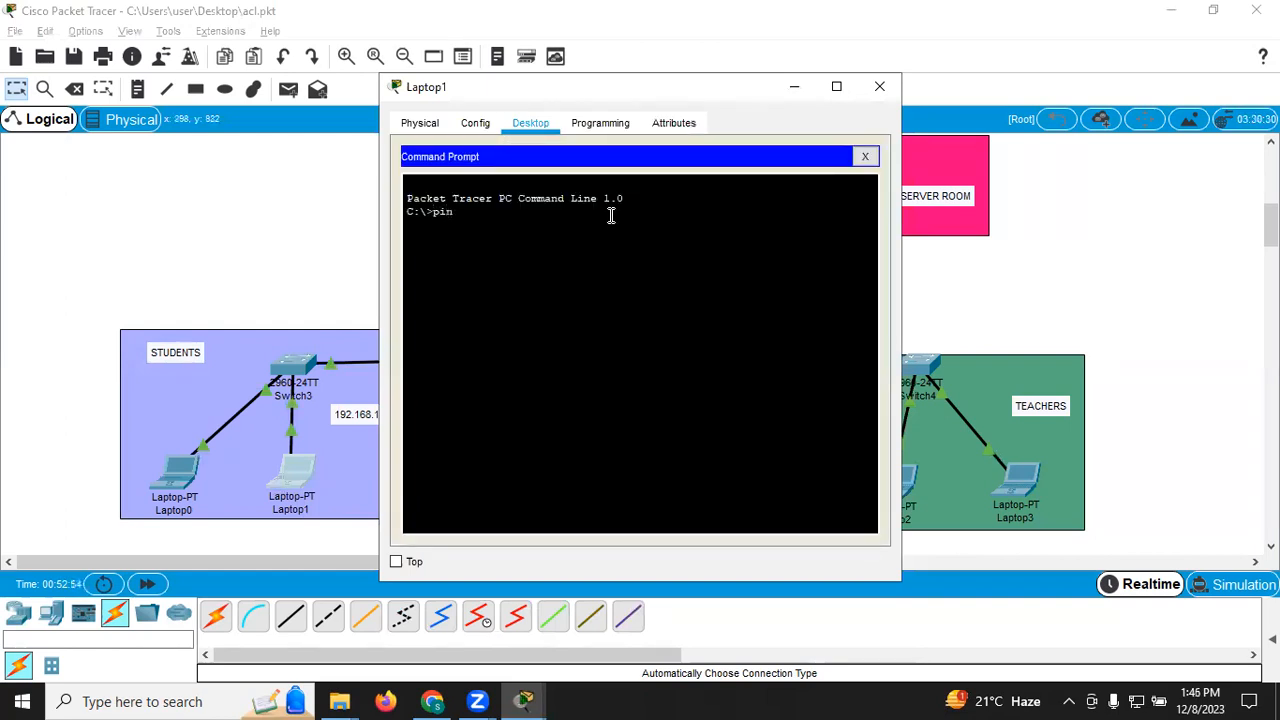
{"action": "type", "text": "g 192.168.4.2"}
{"action": "key", "text": "Return"}
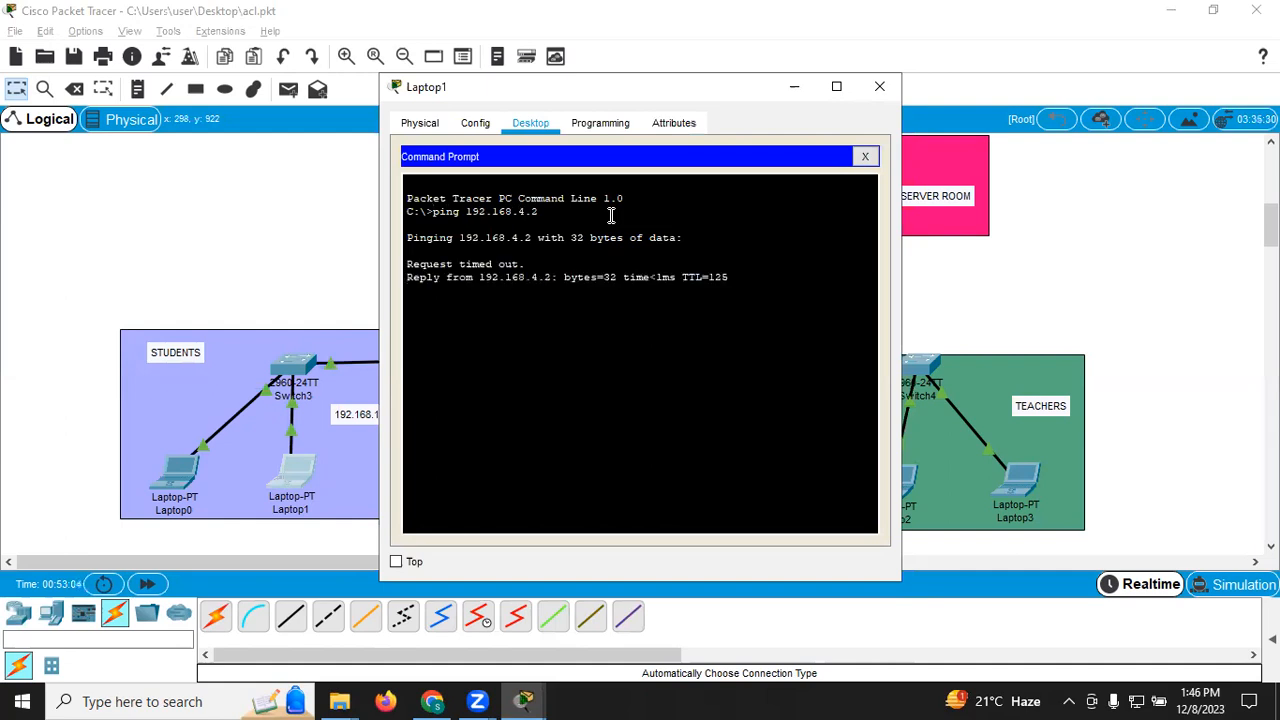
Bring Laptop0's window back, repeat the ping to 192.168.4.2, and close the window.
{"action": "left_click", "coordinate": [181, 483]}
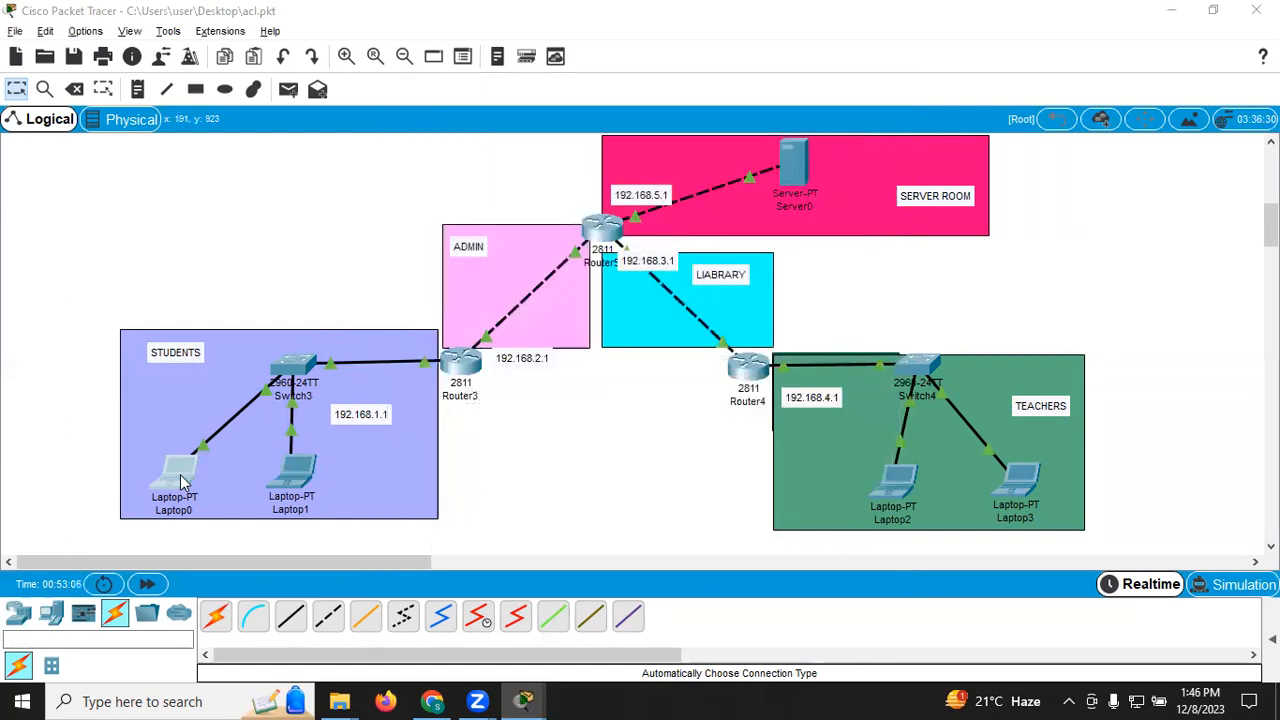
{"action": "left_click", "coordinate": [181, 483]}
{"action": "scroll", "coordinate": [712, 388], "scroll_direction": "down", "scroll_amount": 1}
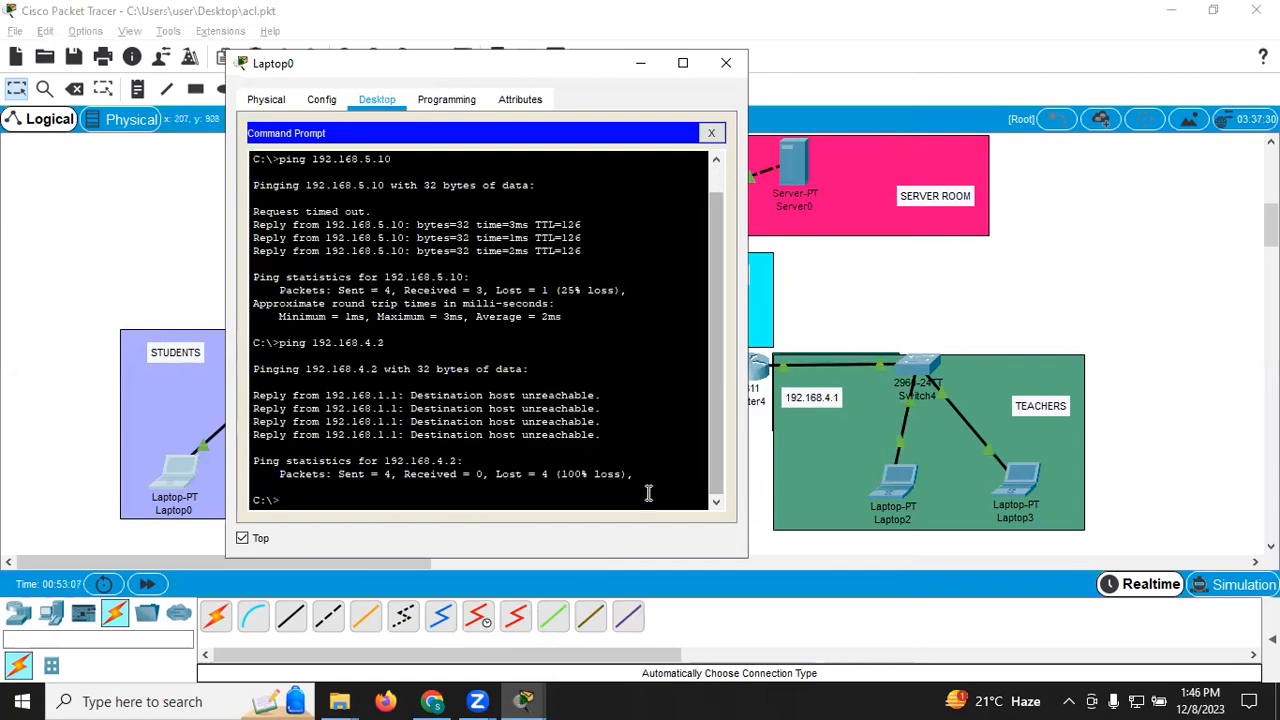
{"action": "key", "text": "Up"}
{"action": "key", "text": "Return"}
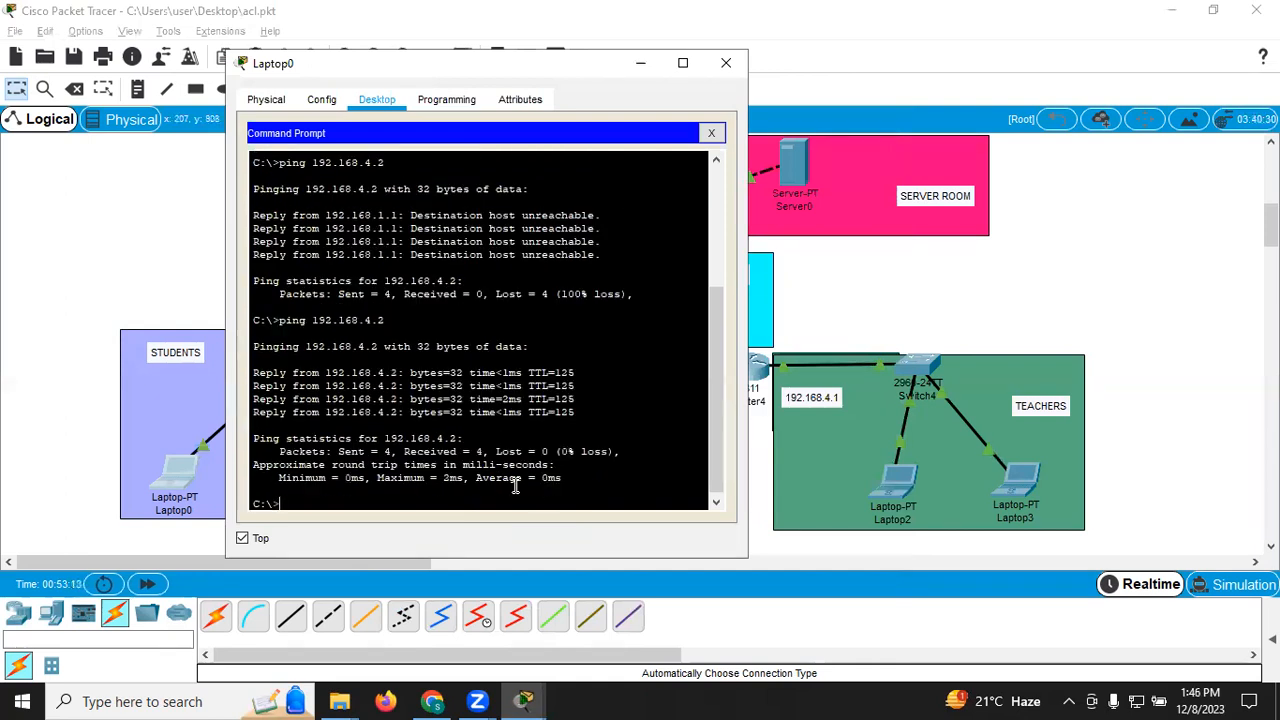
{"action": "left_click", "coordinate": [726, 64]}
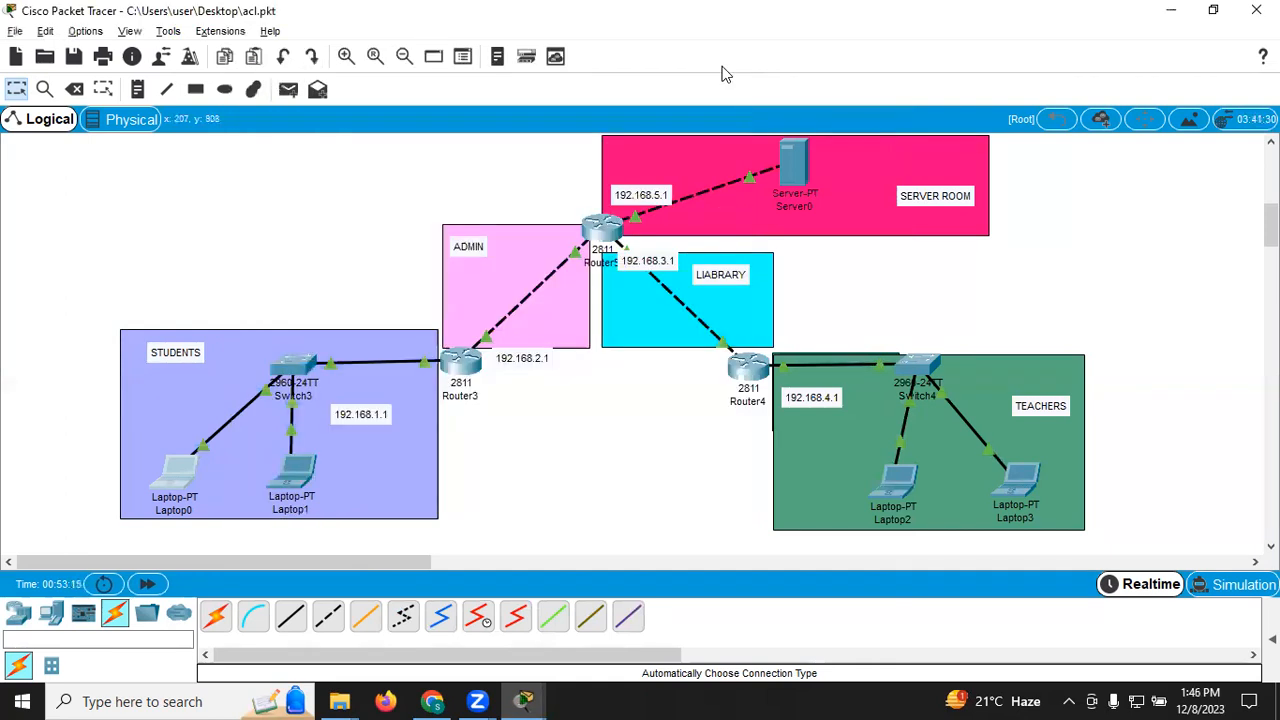
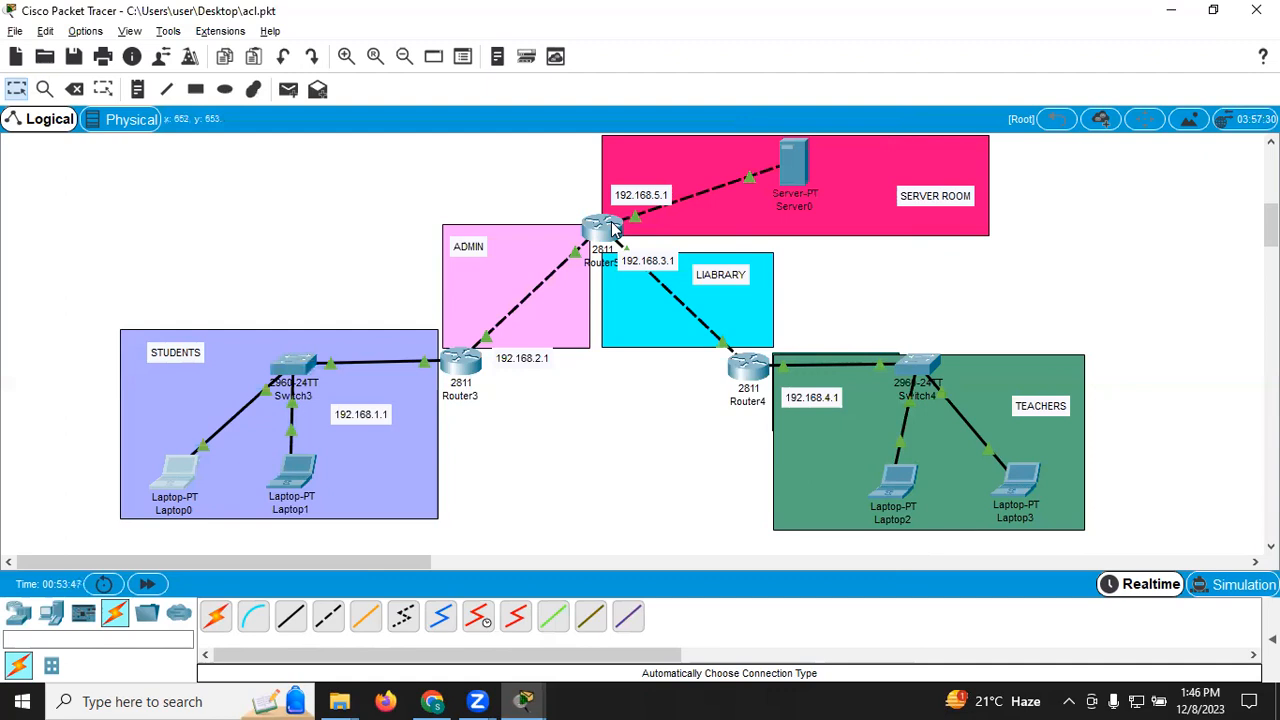
Open Router5's command line and exit OSPF router configuration to global configuration mode.
{"action": "mouse_move", "coordinate": [613, 228]}
{"action": "left_click", "coordinate": [600, 228]}
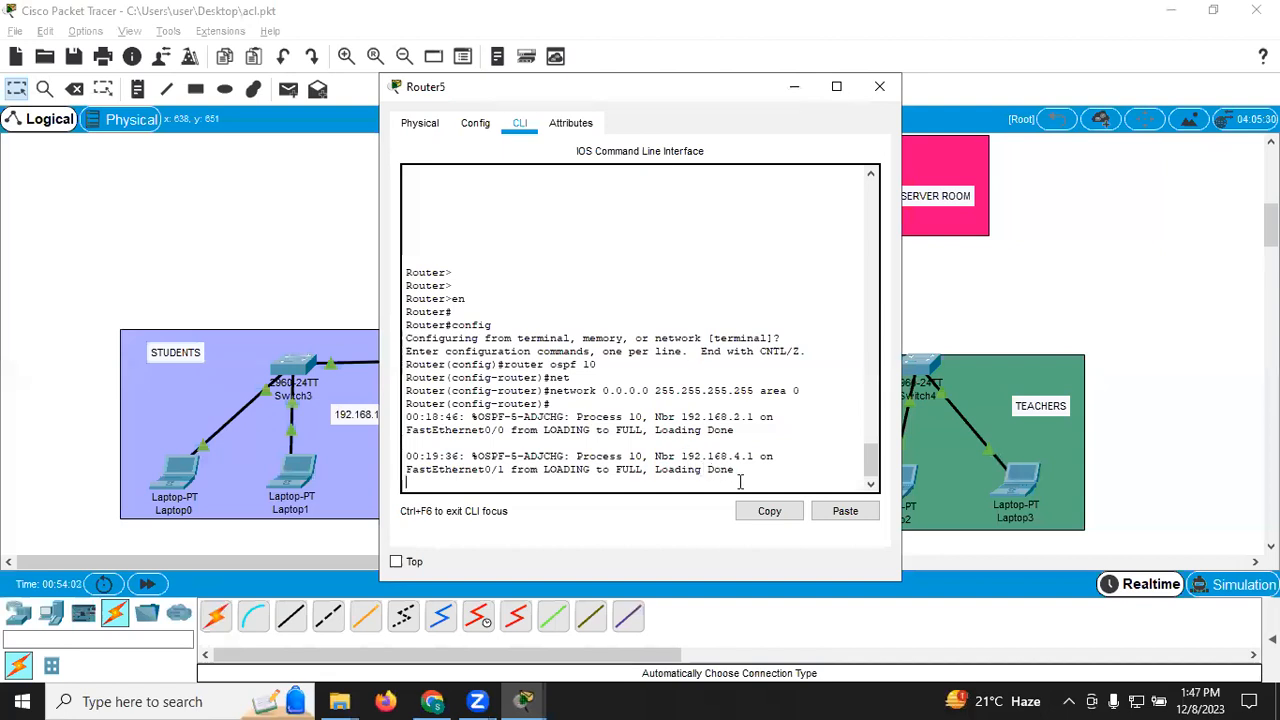
{"action": "key", "text": "Return"}
{"action": "key", "text": "Return"}
{"action": "type", "text": "exit"}
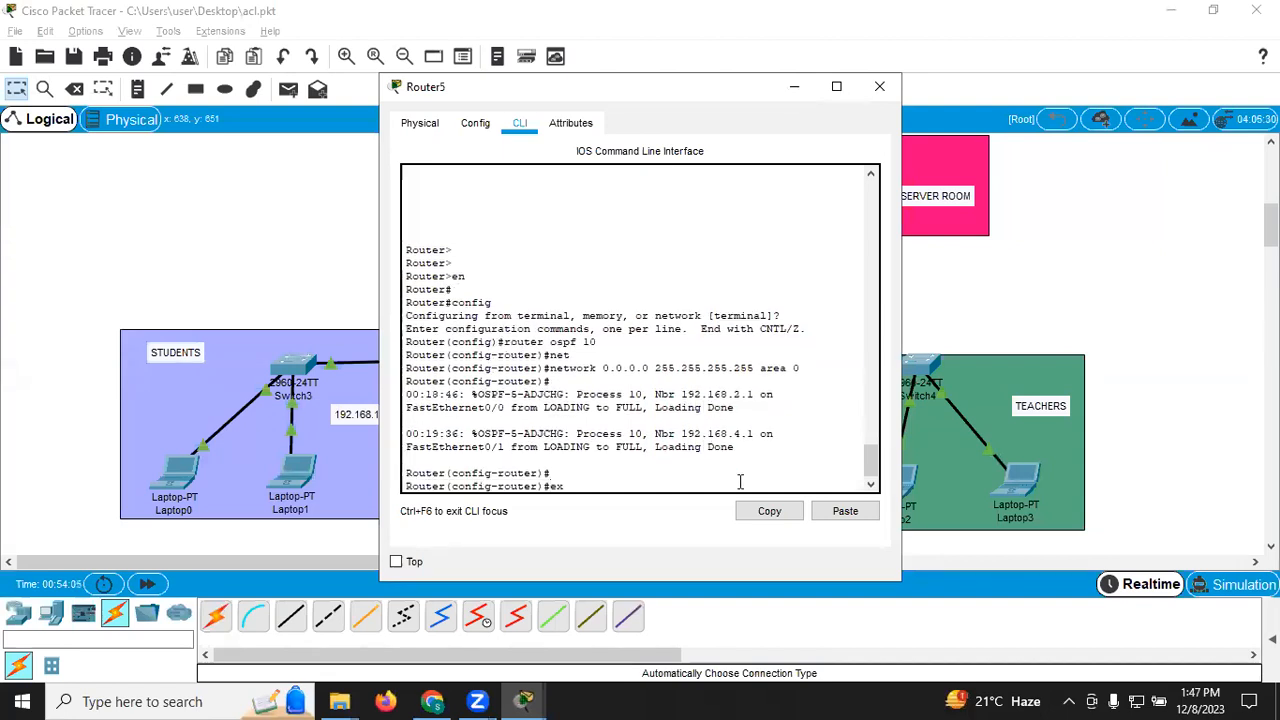
{"action": "key", "text": "Return"}
{"action": "key", "text": "Return"}
Start the Router5 command access-list 2 deny 192.168.1.0, moving the window aside to uncover the students area.
{"action": "type", "text": "access"}
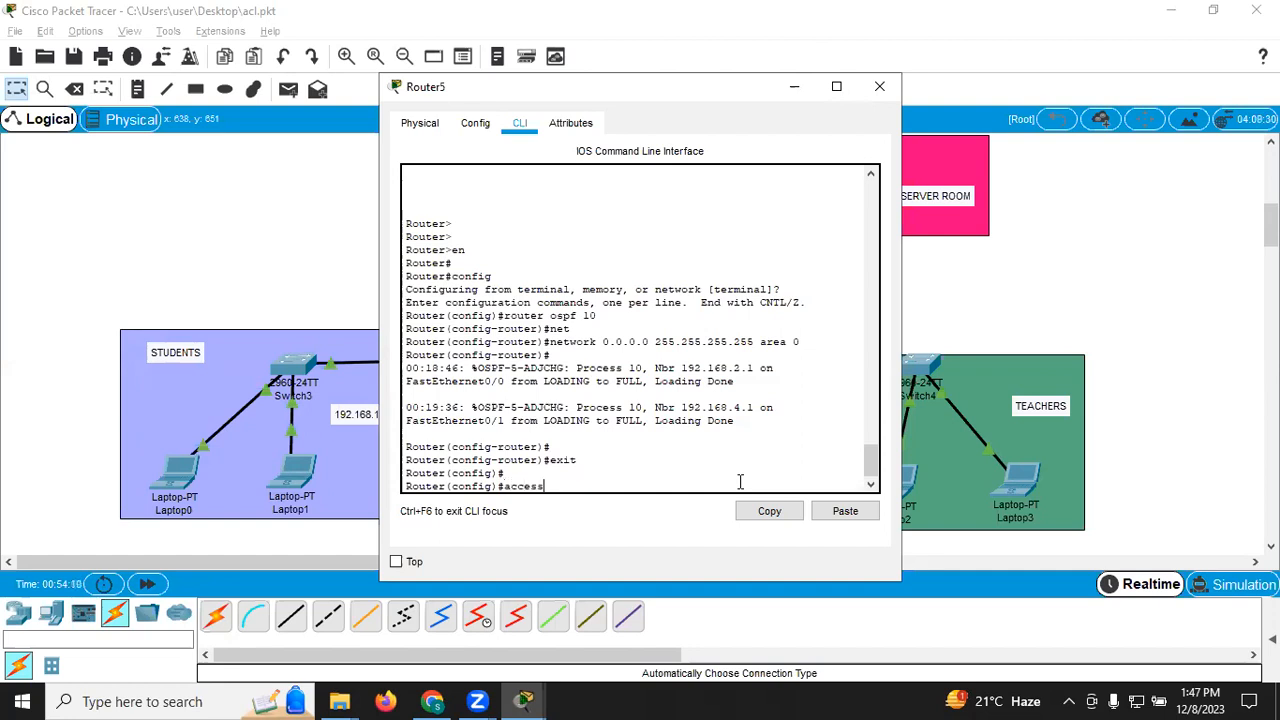
{"action": "type", "text": "-list"}
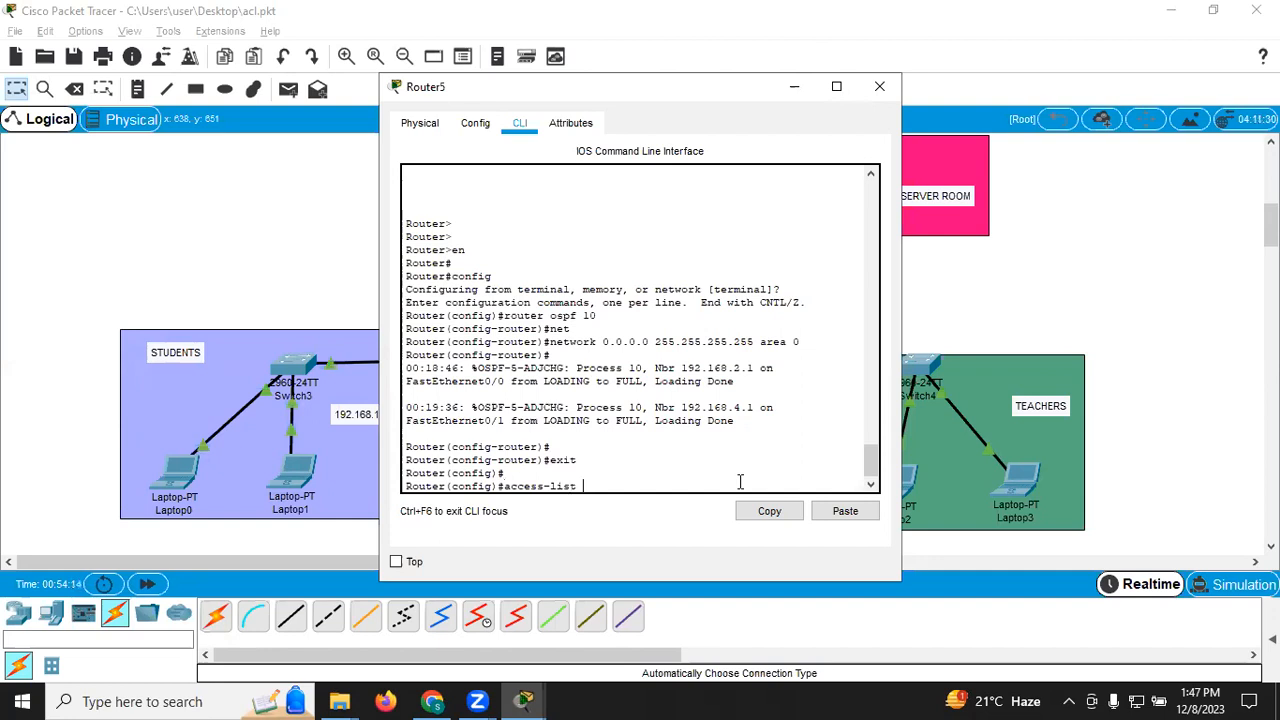
{"action": "type", "text": " 2"}
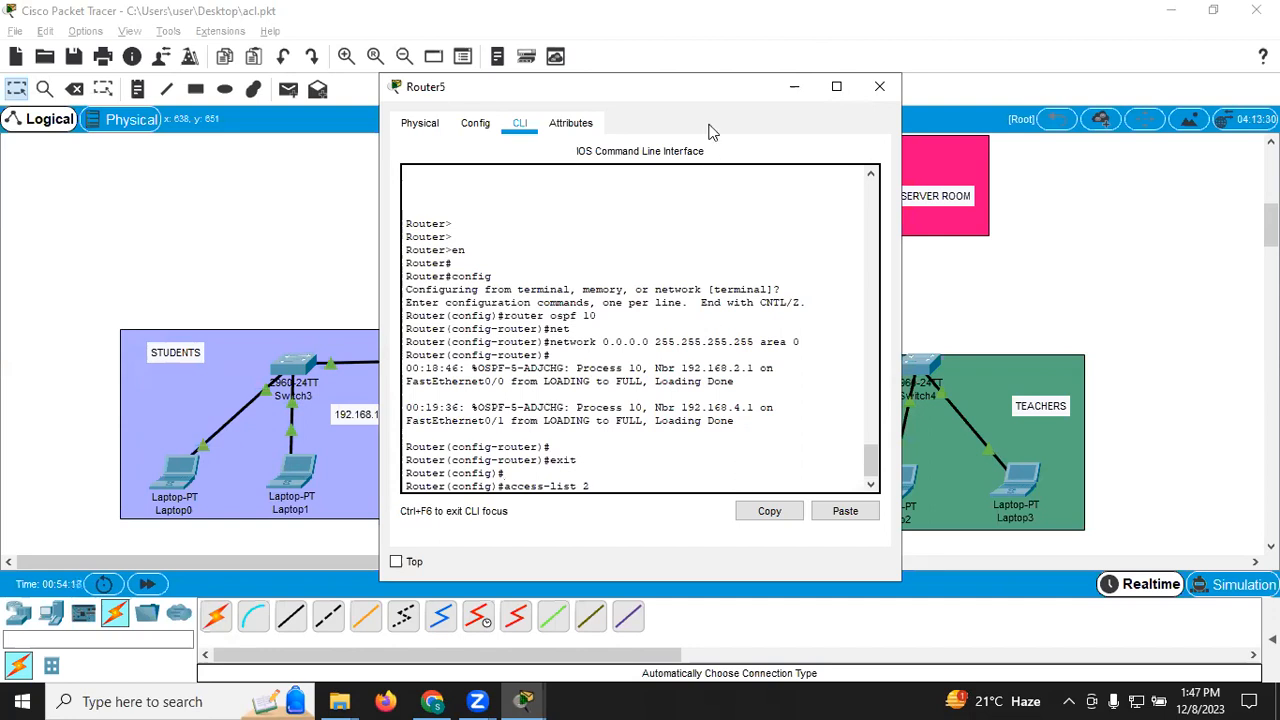
{"action": "left_click_drag", "start_coordinate": [696, 88], "coordinate": [1045, 89]}
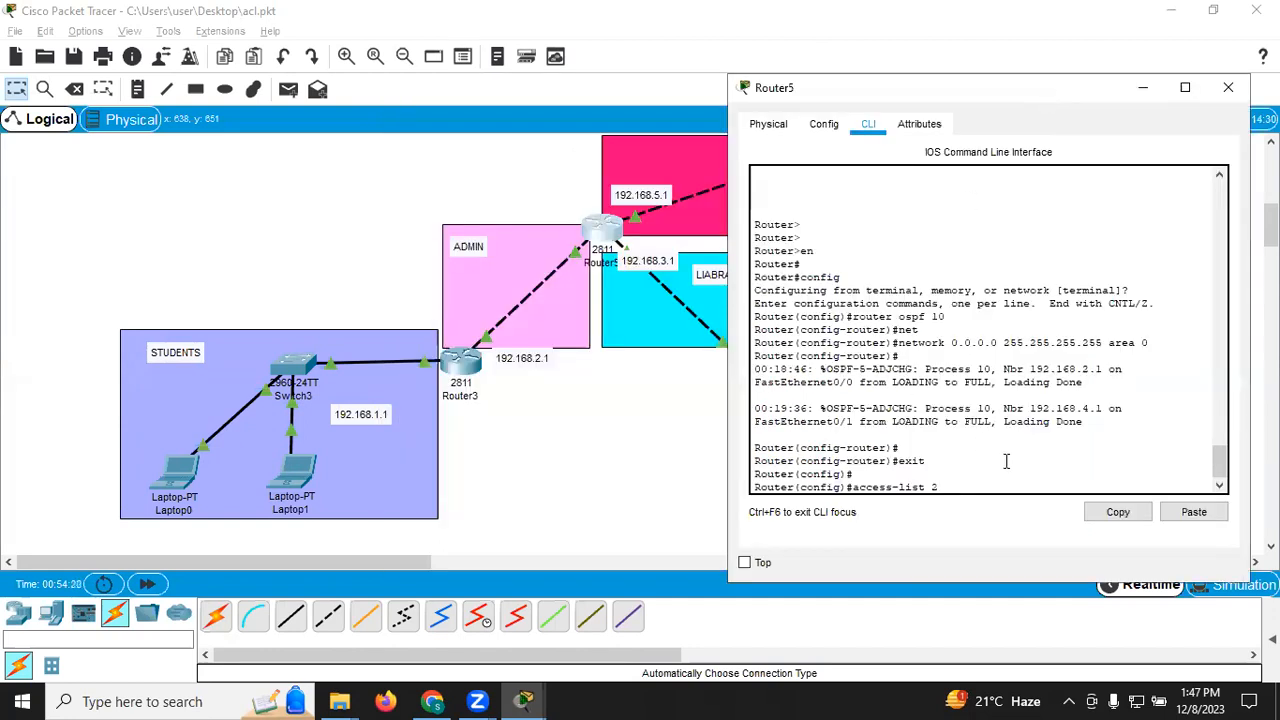
{"action": "type", "text": "deny 192.168.1.0"}
Keep Router5's window on top and place a note above the STUDENTS area reading "255.255.255. 0 0.0.0.255".
{"action": "left_click", "coordinate": [744, 562]}
{"action": "left_click", "coordinate": [140, 92]}
{"action": "left_click", "coordinate": [168, 296]}
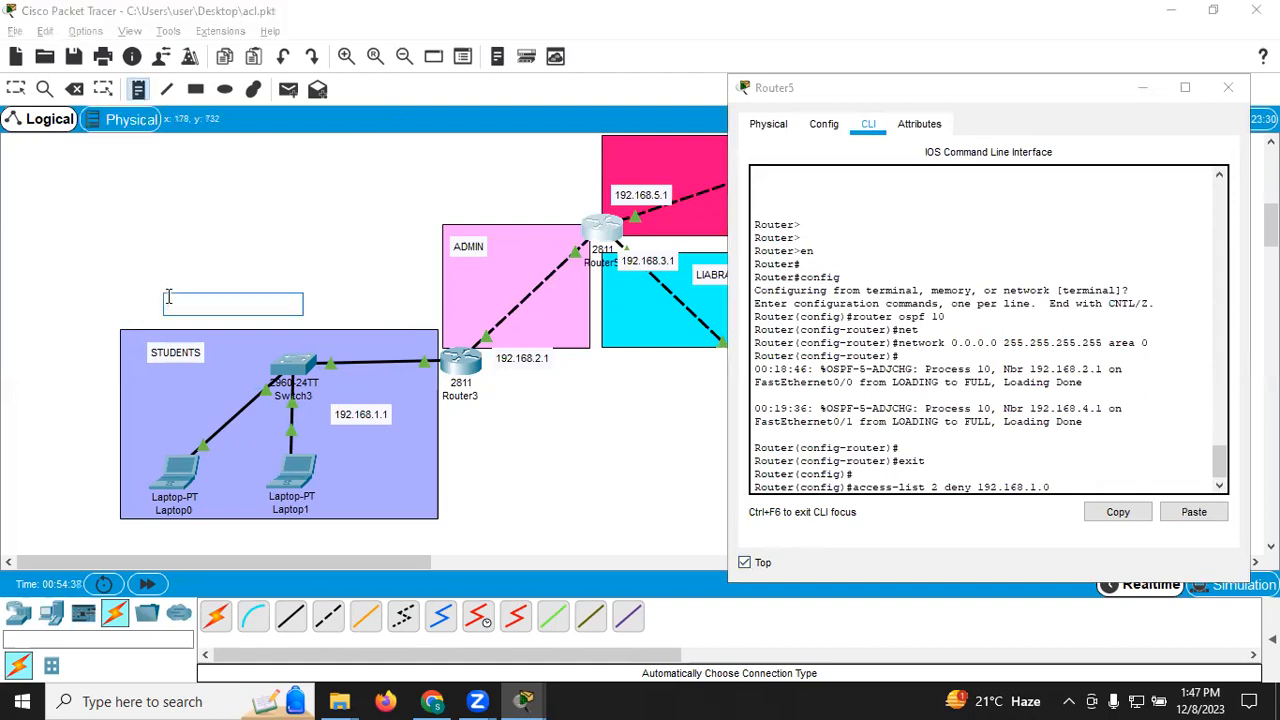
{"action": "type", "text": "255.255"}
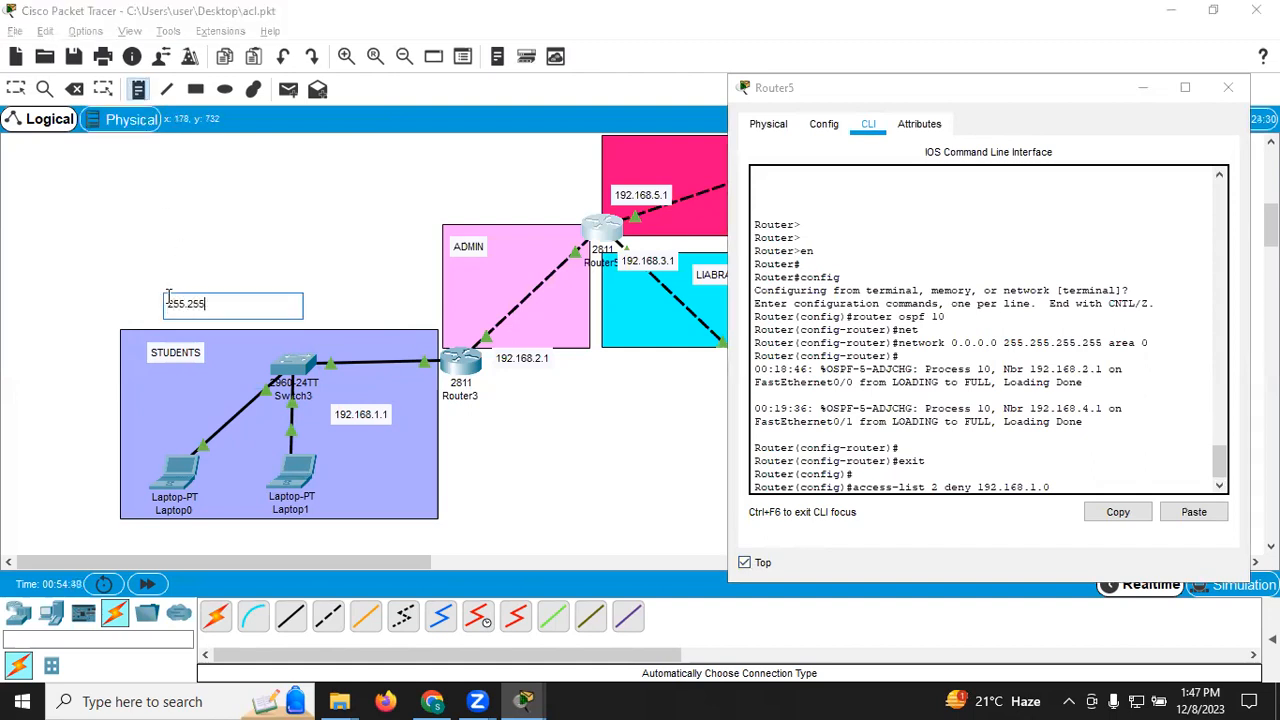
{"action": "type", "text": ".255. 0"}
{"action": "type", "text": "      0.0.0.2"}
{"action": "type", "text": "55"}
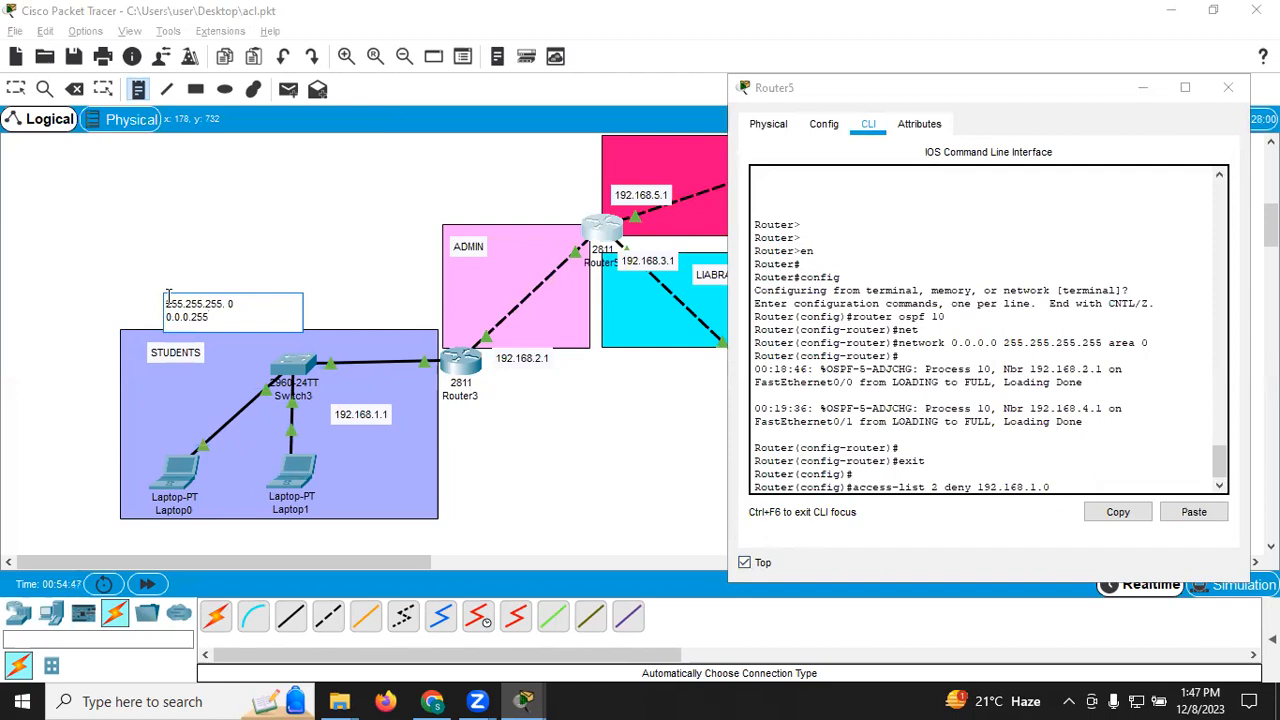
Complete Router5's access-list 2 deny entry with wildcard mask 0.0.0.255 and run it.
{"action": "left_click", "coordinate": [1070, 483]}
{"action": "type", "text": "0.0.0"}
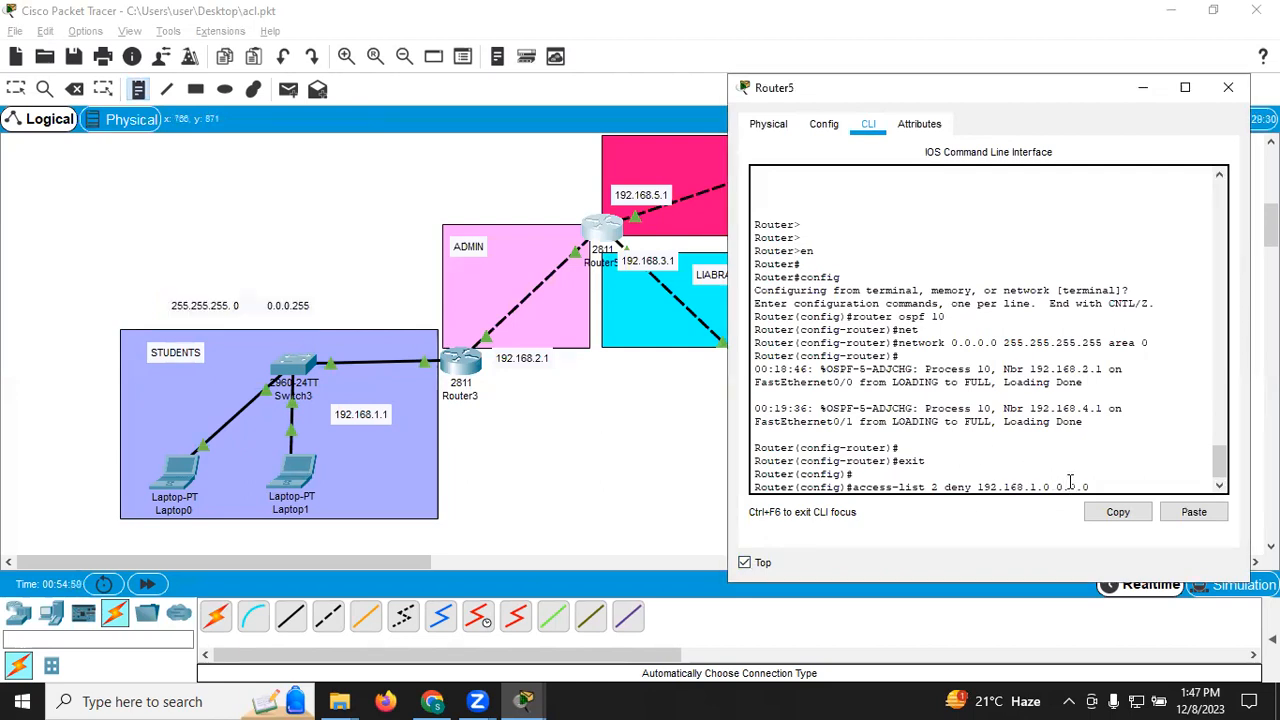
{"action": "type", "text": ".255"}
{"action": "key", "text": "Return"}
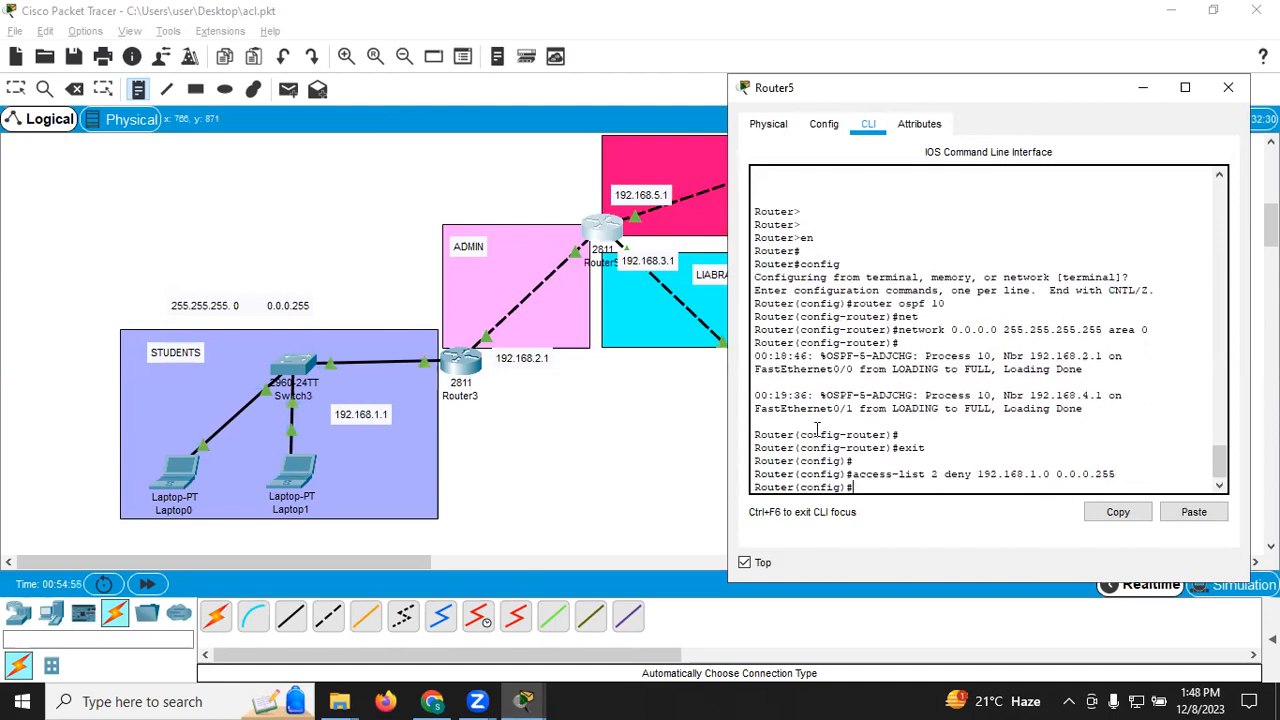
Move Router5's window further aside to uncover the library area and Router4, and leave note placement.
{"action": "left_click_drag", "start_coordinate": [861, 96], "coordinate": [940, 94]}
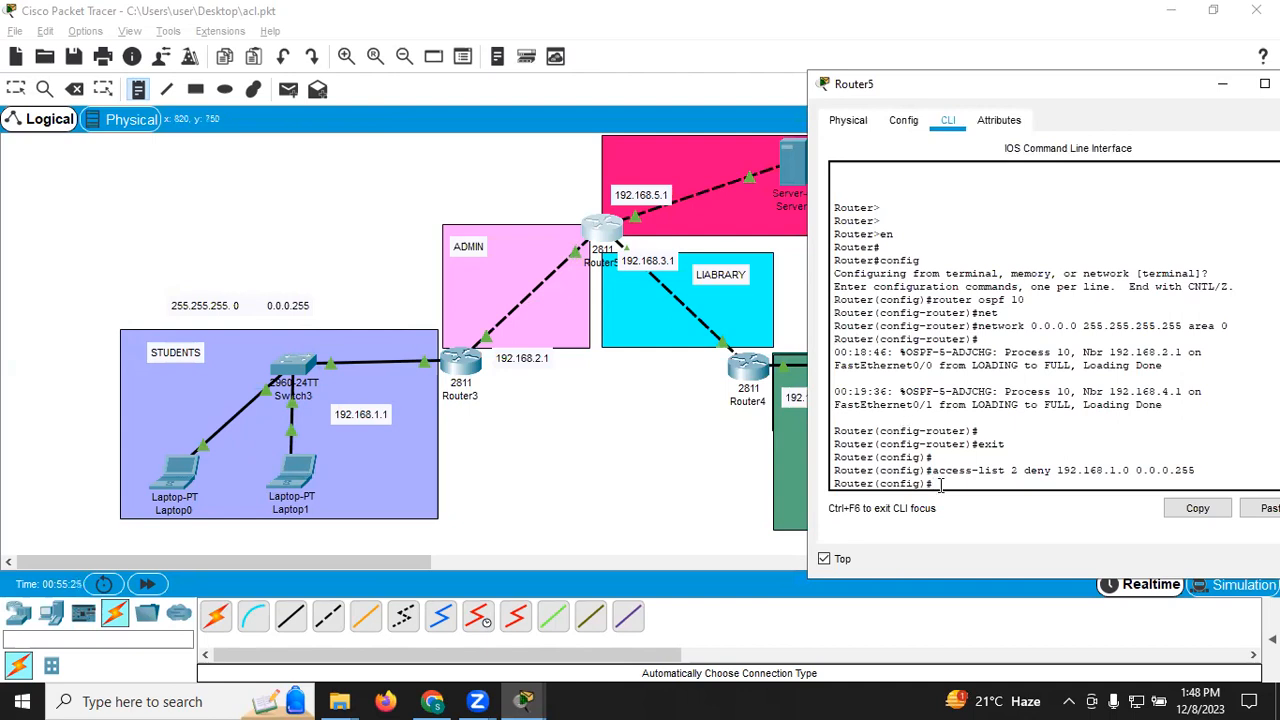
{"action": "left_click", "coordinate": [677, 472]}
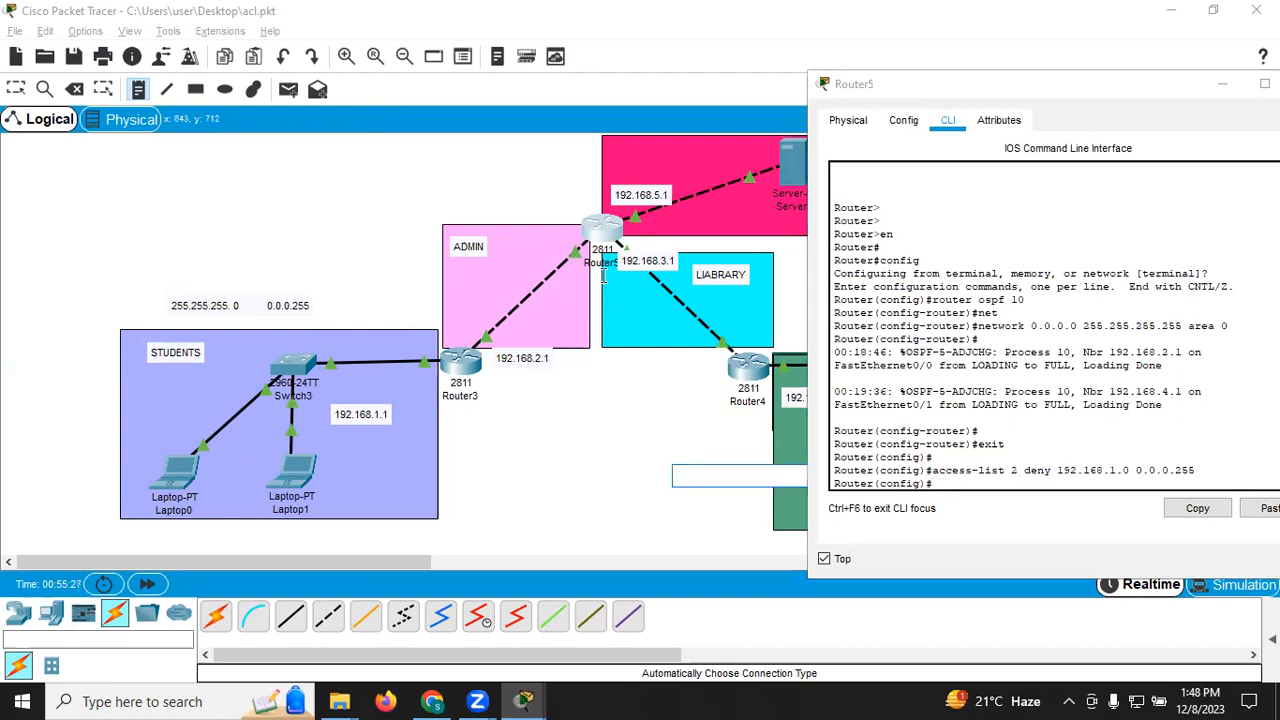
{"action": "left_click", "coordinate": [538, 228]}
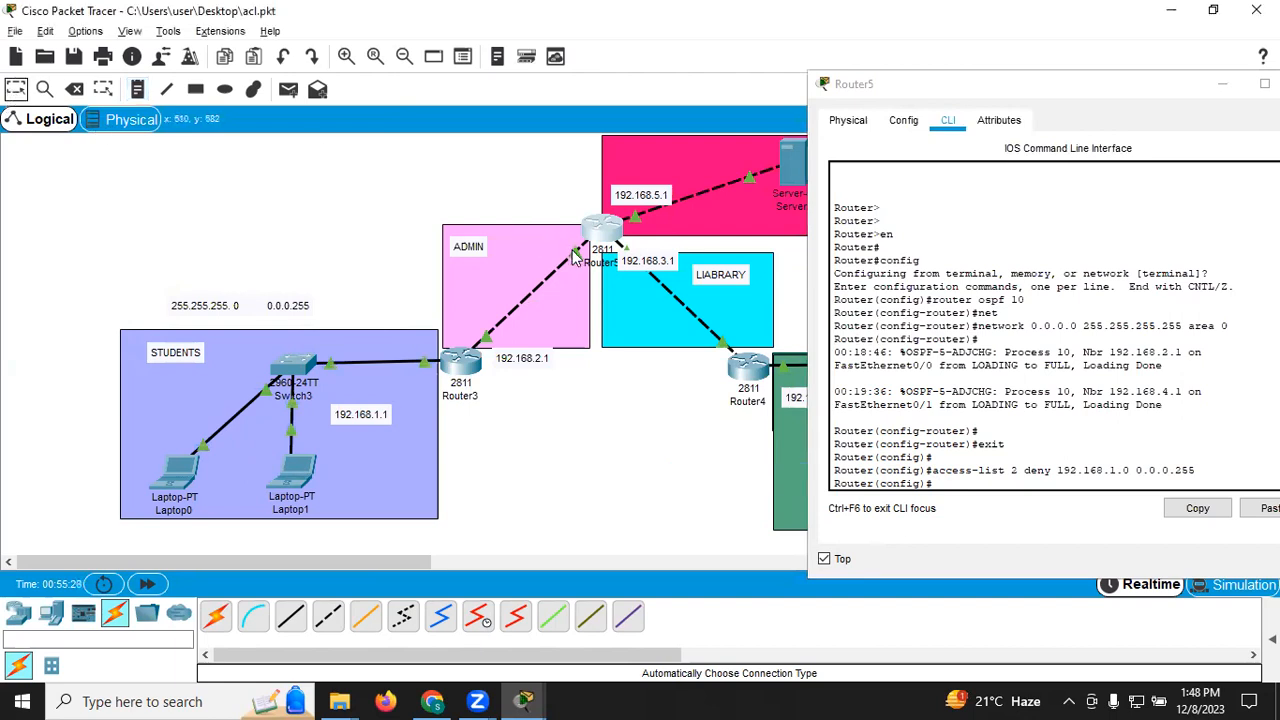
Apply access list 2 inbound on Router5's f0/0 interface with the ip access-group command.
{"action": "left_click", "coordinate": [940, 484]}
{"action": "type", "text": "int f0/0"}
{"action": "key", "text": "Return"}
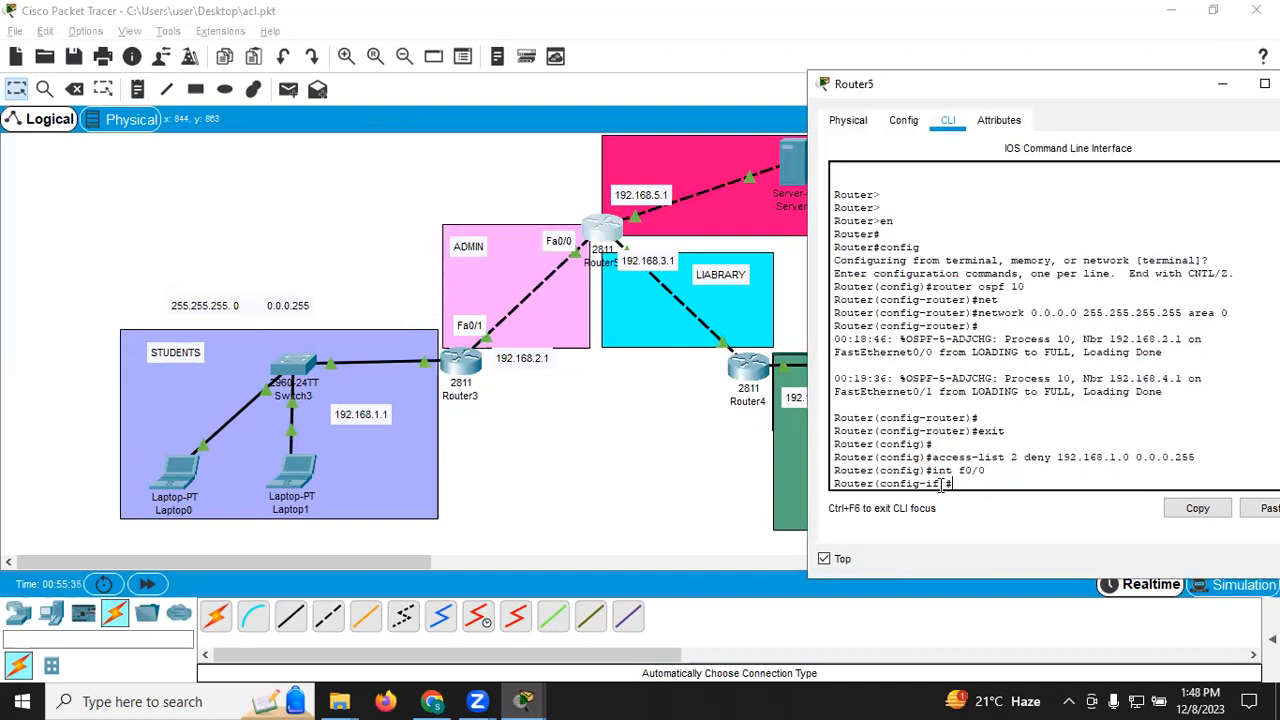
{"action": "type", "text": "ip "}
{"action": "type", "text": "acc"}
{"action": "type", "text": "ces"}
{"action": "key", "text": "Tab"}
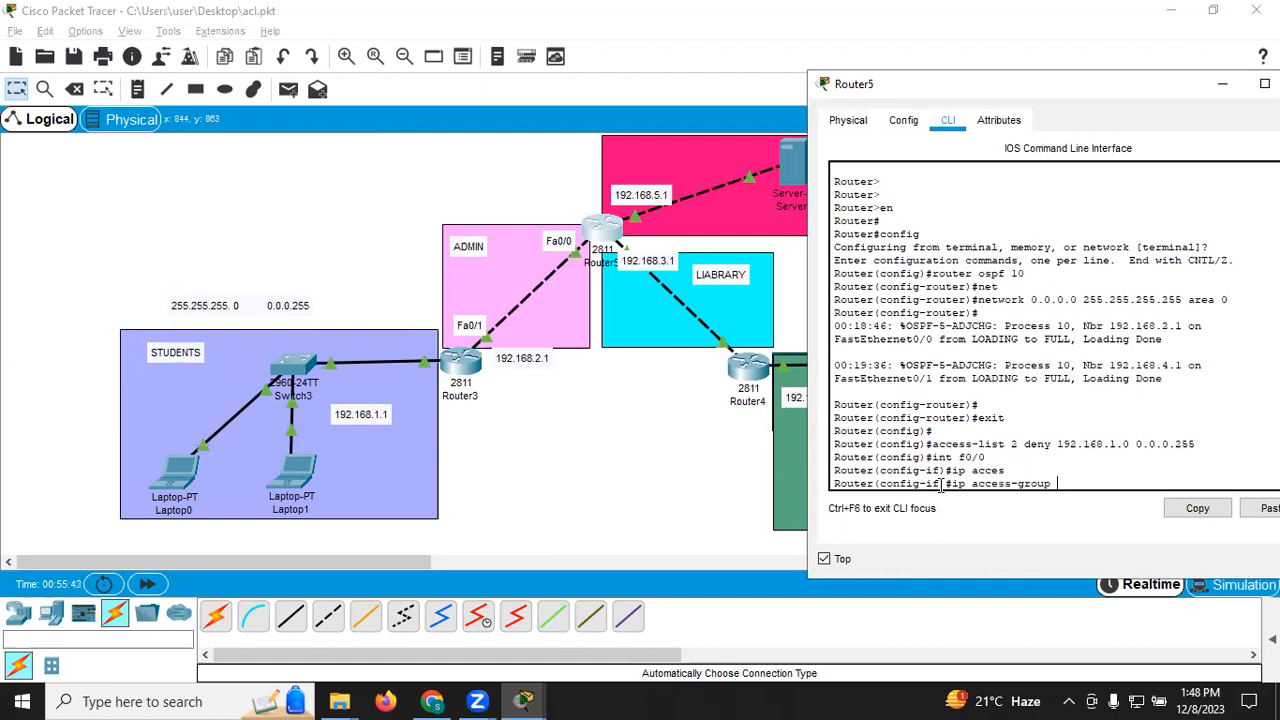
{"action": "double_click", "coordinate": [1013, 444]}
{"action": "left_click", "coordinate": [1068, 487]}
{"action": "type", "text": "2"}
{"action": "type", "text": "in"}
{"action": "key", "text": "Return"}
Exit Router5's interface and global configuration modes back to the privileged prompt.
{"action": "type", "text": "exit"}
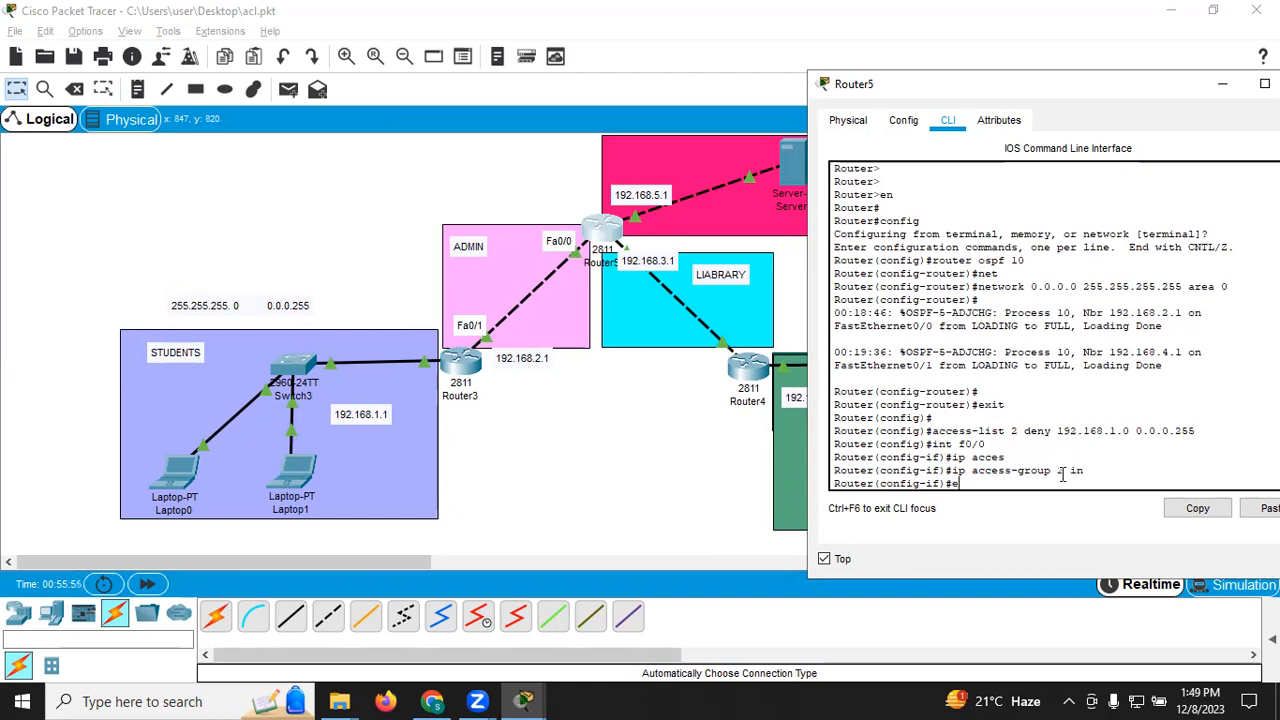
{"action": "key", "text": "Return"}
{"action": "key", "text": "Return"}
{"action": "type", "text": "exit"}
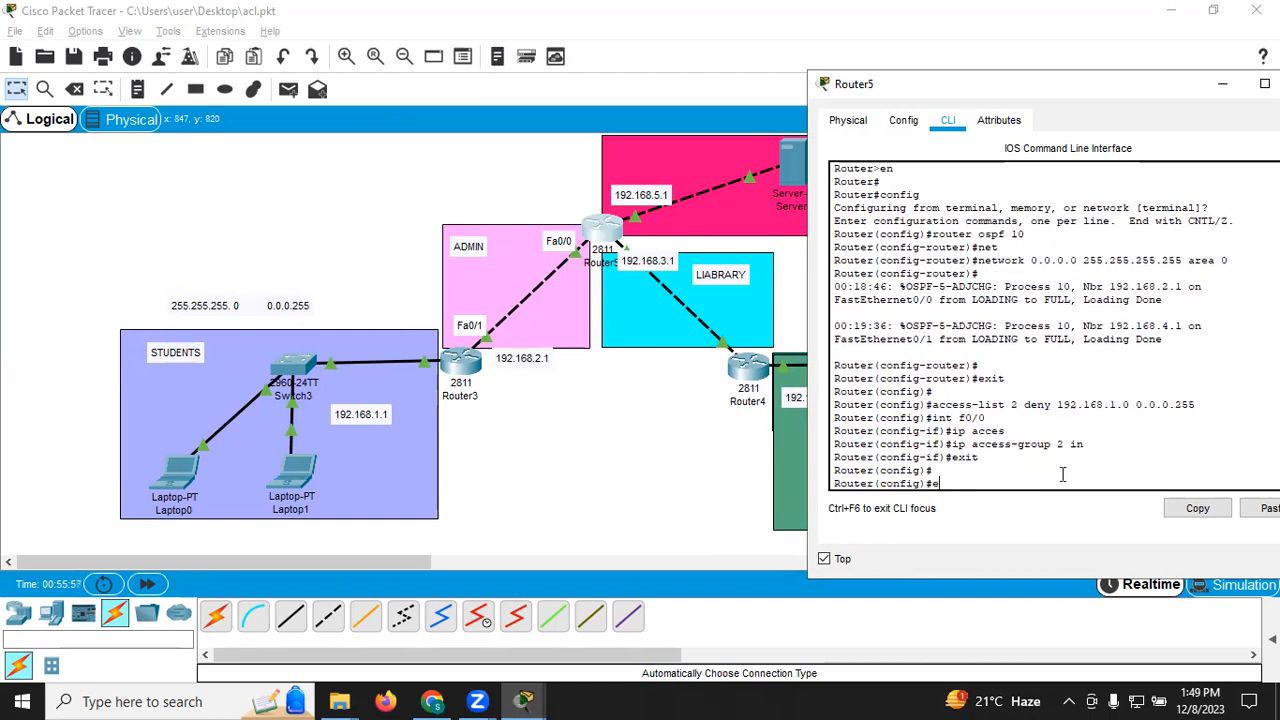
{"action": "key", "text": "Return"}
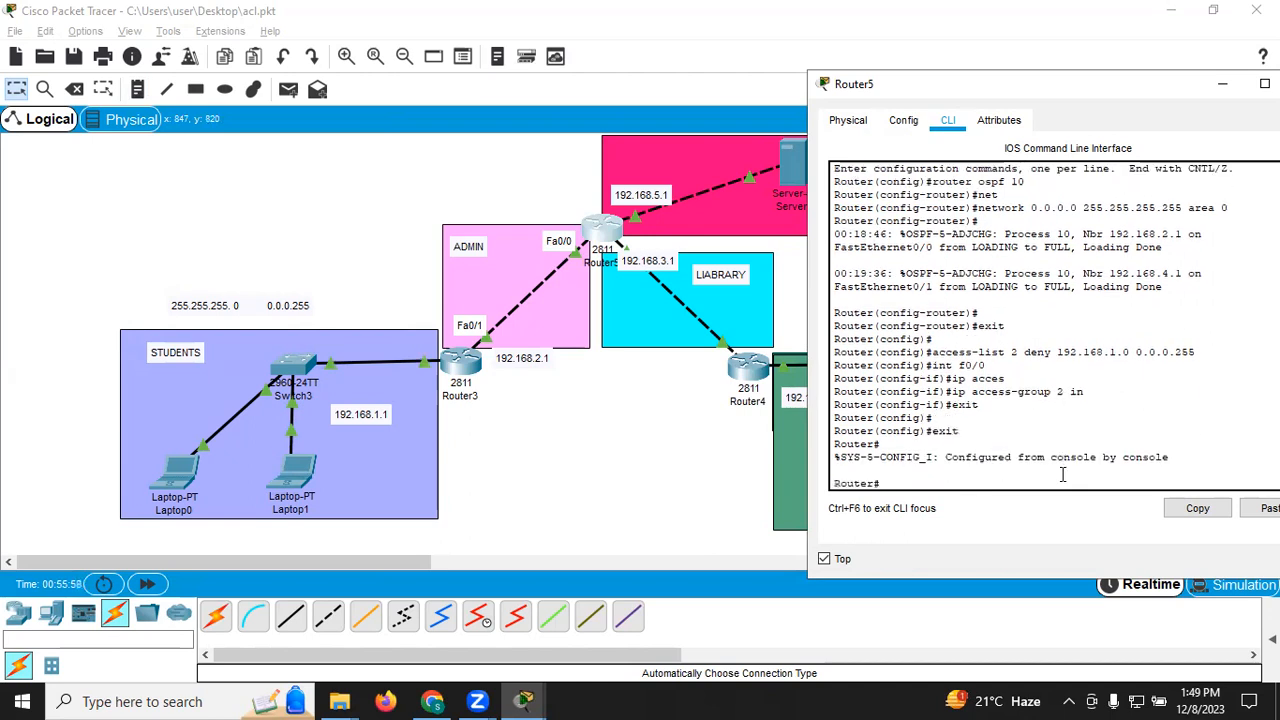
Run show access-lists on Router5, examine the deny entry, and minimize the router's window.
{"action": "type", "text": "show"}
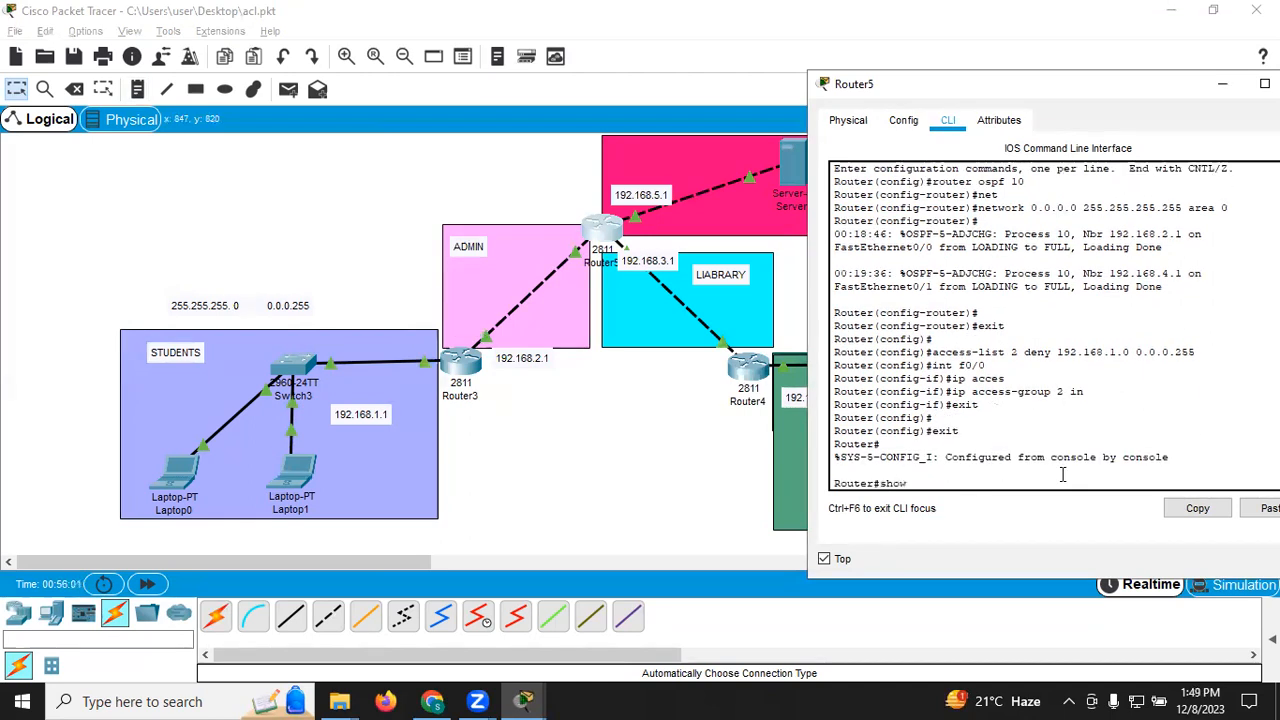
{"action": "type", "text": " acce"}
{"action": "key", "text": "Tab"}
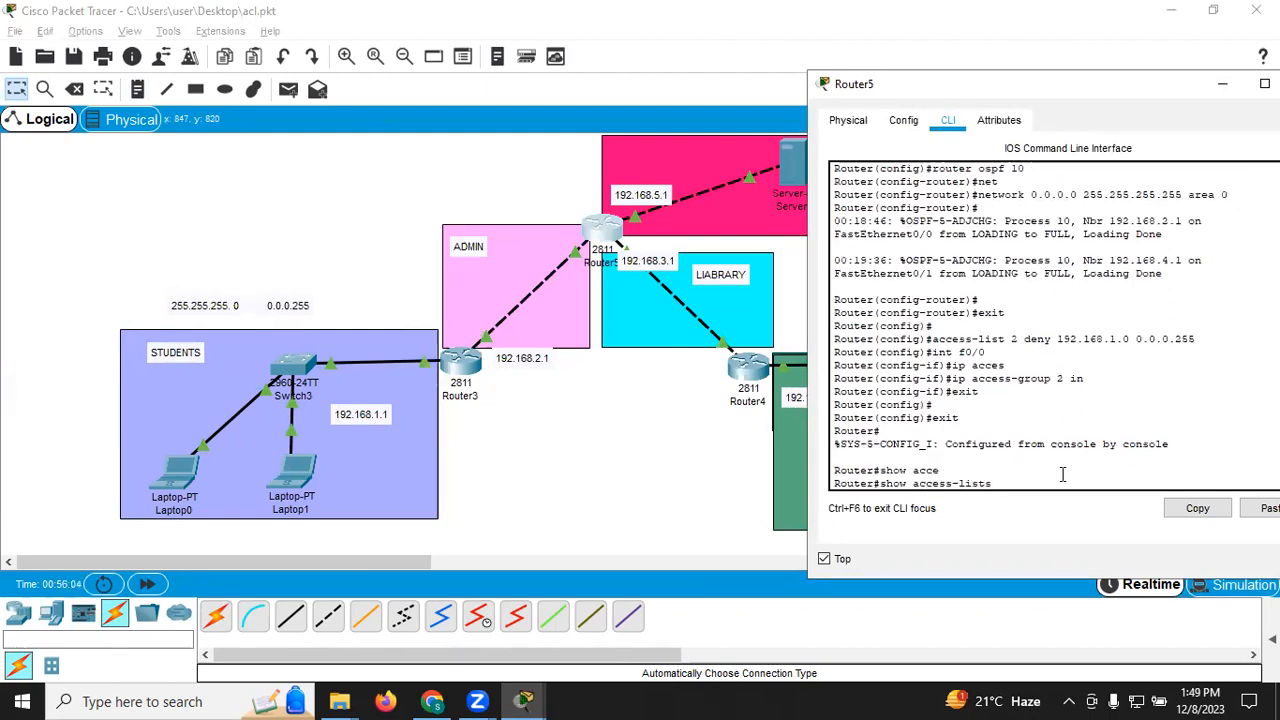
{"action": "key", "text": "Return"}
{"action": "left_click_drag", "start_coordinate": [985, 446], "coordinate": [997, 446]}
{"action": "left_click", "coordinate": [965, 487]}
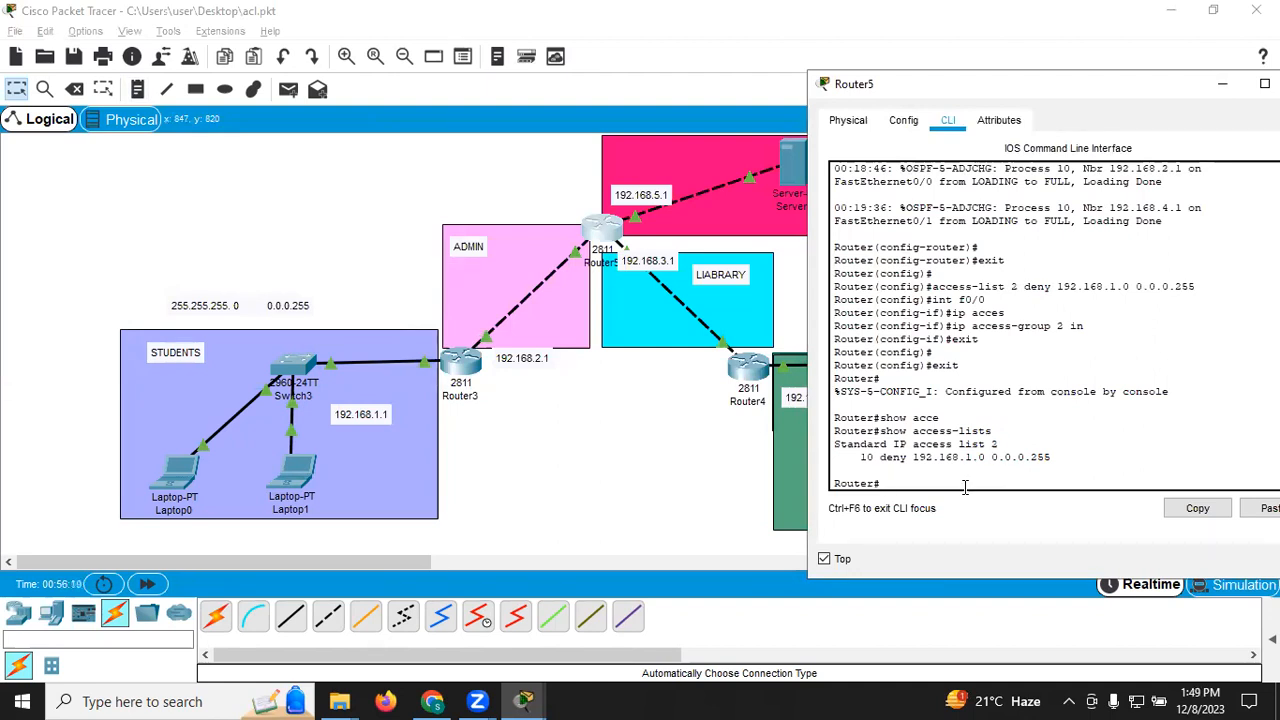
{"action": "left_click_drag", "start_coordinate": [985, 458], "coordinate": [1008, 460]}
{"action": "left_click", "coordinate": [1222, 84]}
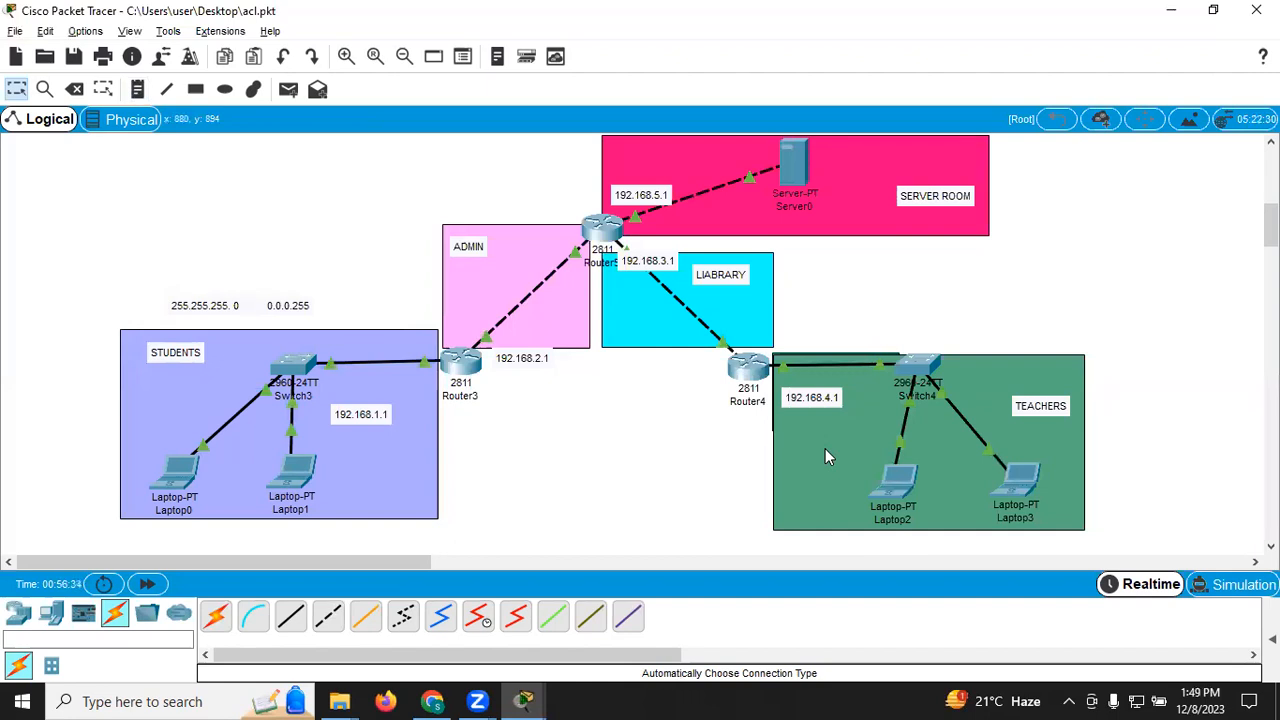
Create access-list 10 on Router4 denying the 192.168.1.0 network with wildcard mask 0.0.0.255.
{"action": "left_click", "coordinate": [755, 378]}
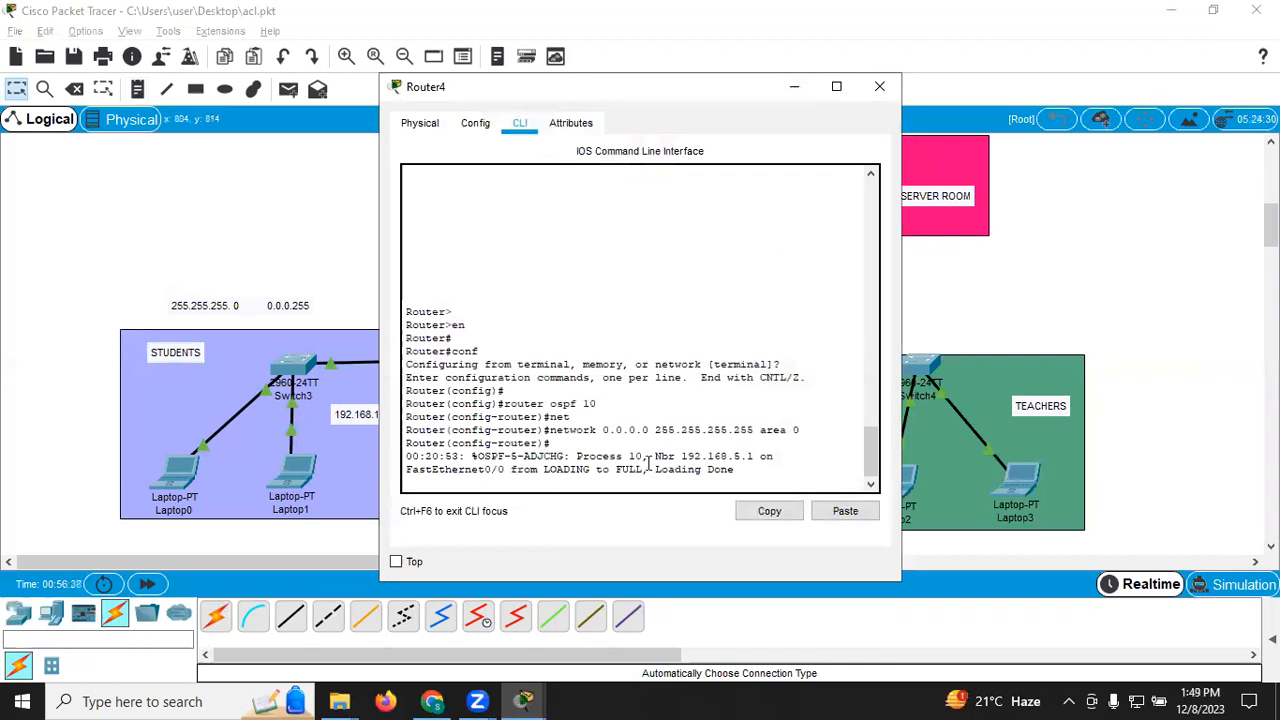
{"action": "key", "text": "Return"}
{"action": "key", "text": "Return"}
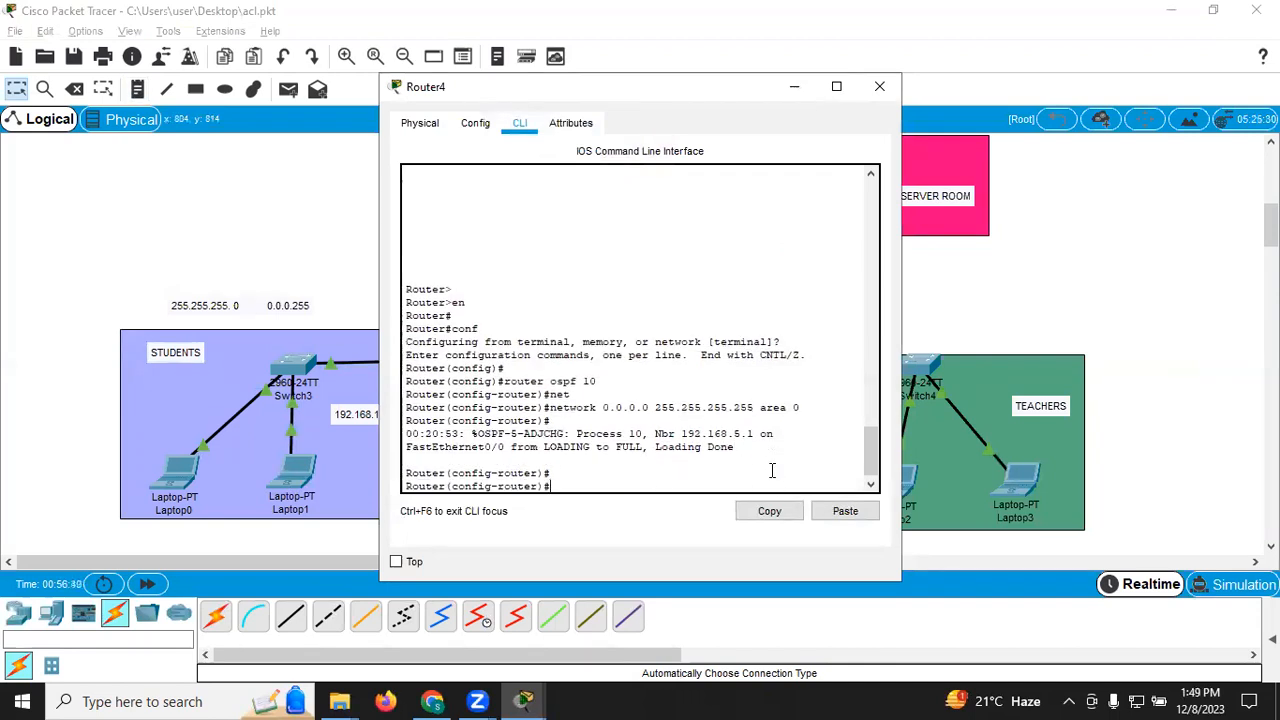
{"action": "type", "text": "acce"}
{"action": "key", "text": "BackSpace"}
{"action": "key", "text": "BackSpace"}
{"action": "type", "text": "ce"}
{"action": "key", "text": "Tab"}
{"action": "type", "text": "ss-list"}
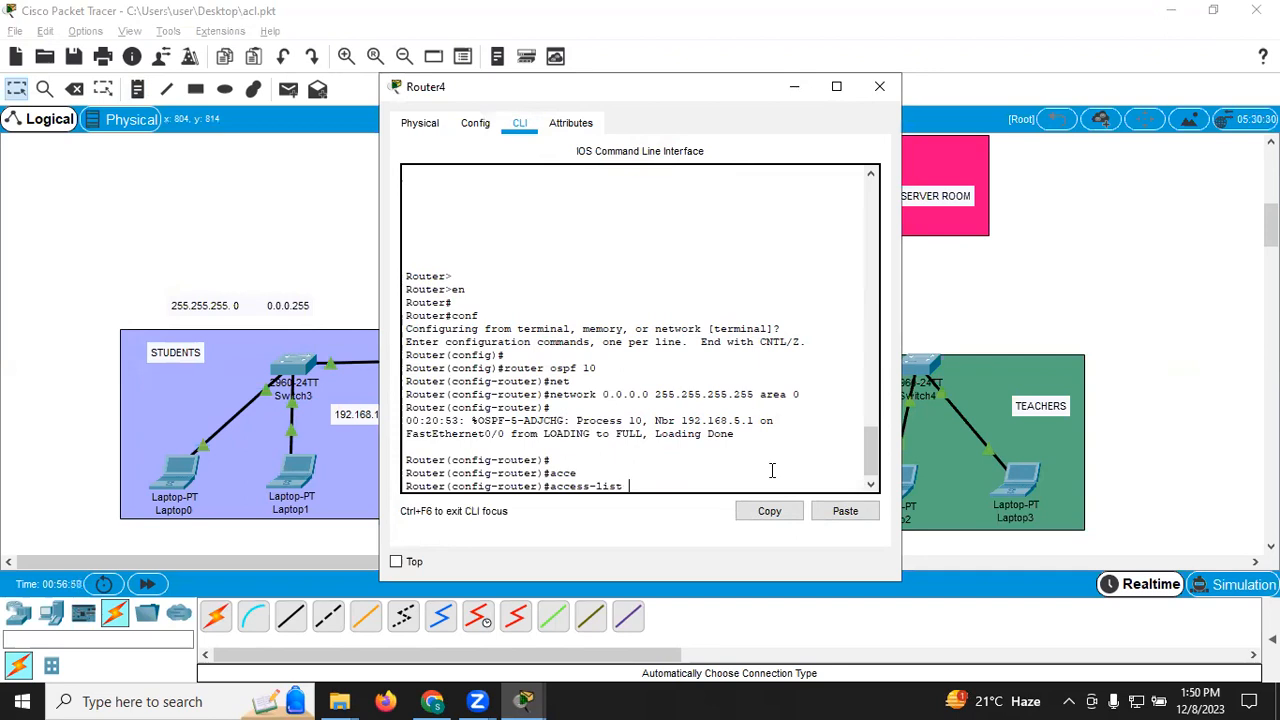
{"action": "type", "text": " 10 deny 192.168.1.0 0.0.0.255"}
{"action": "key", "text": "Return"}
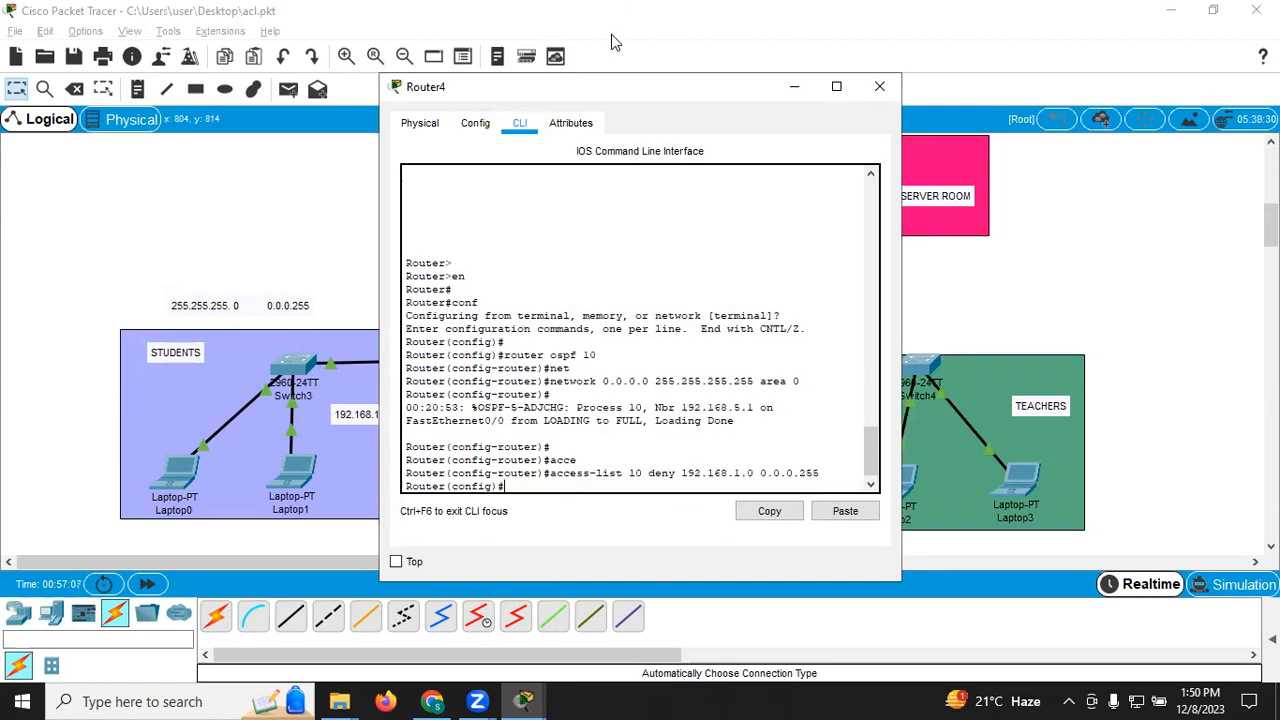
Move Router4's window aside, keep it on top, and enter configuration of interface f0/0 facing Router5.
{"action": "left_click_drag", "start_coordinate": [611, 86], "coordinate": [1047, 65]}
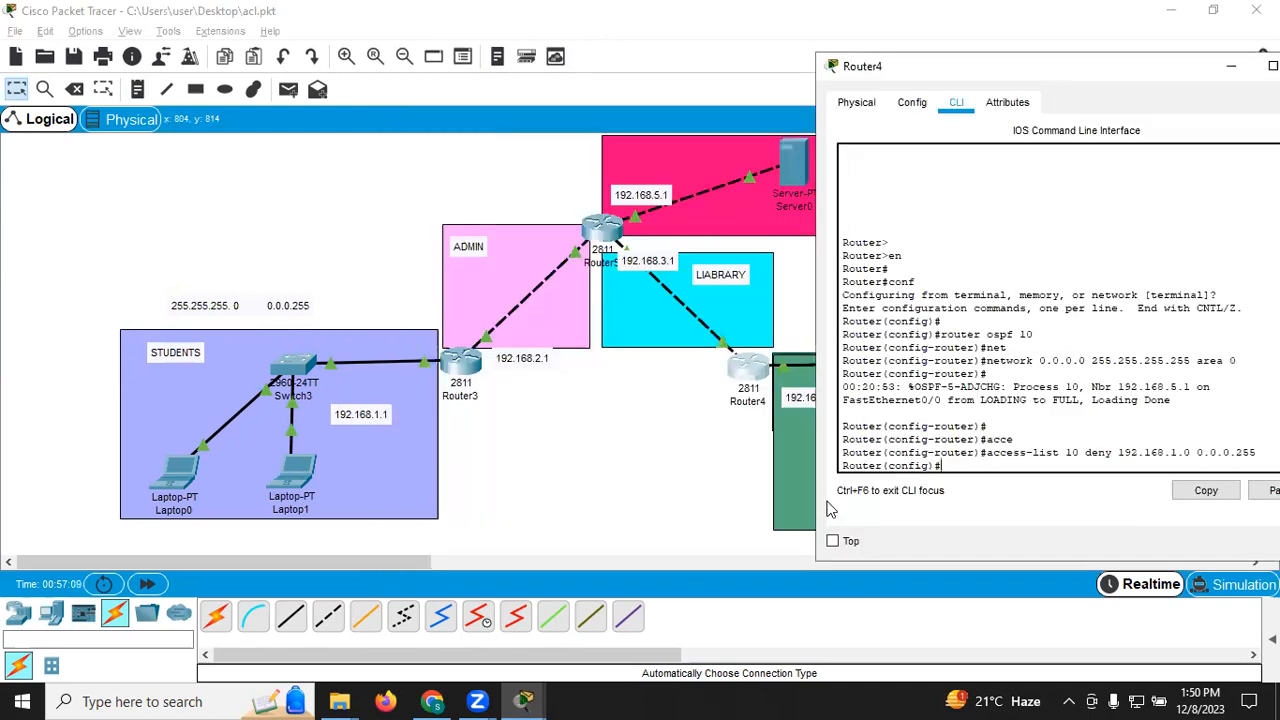
{"action": "left_click", "coordinate": [833, 542]}
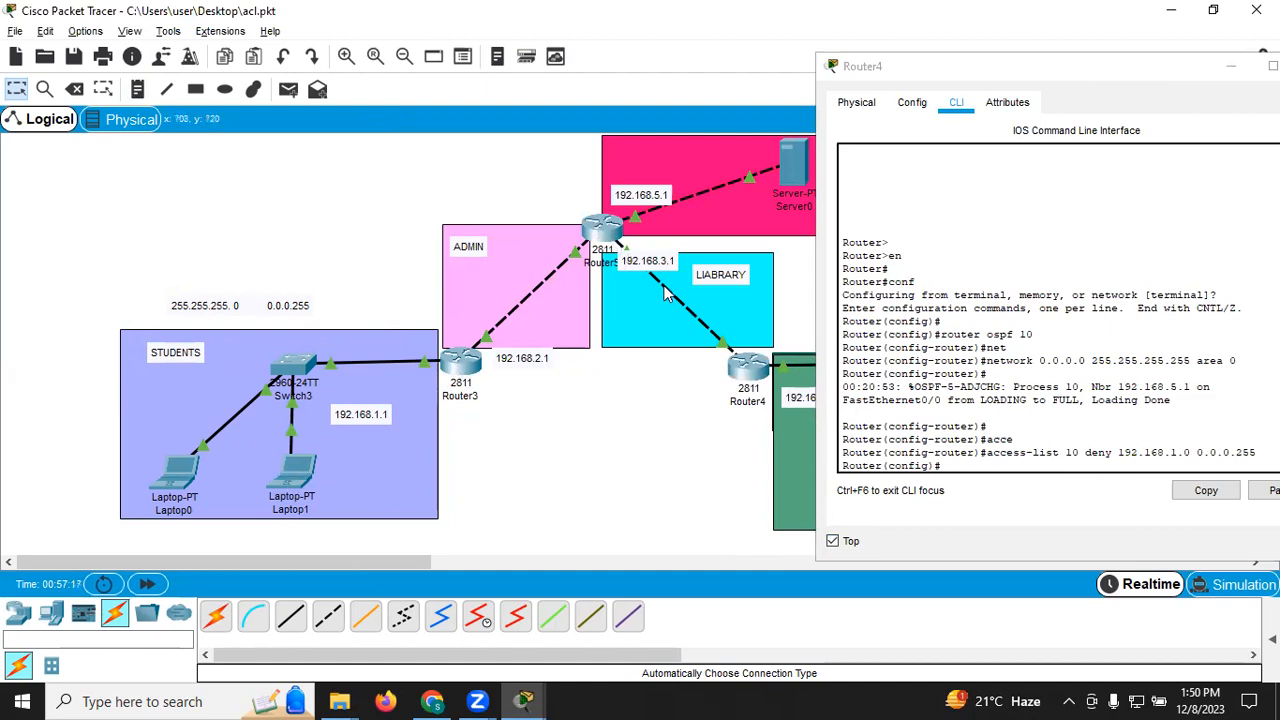
{"action": "mouse_move", "coordinate": [666, 287]}
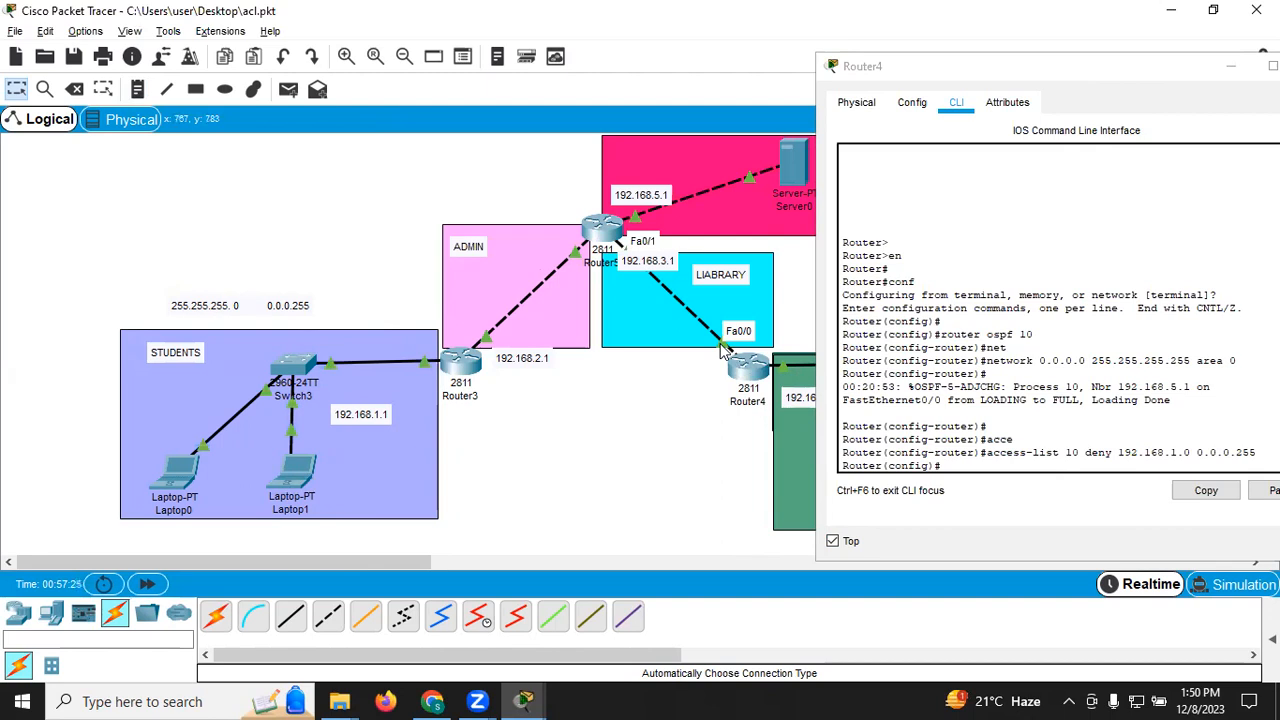
{"action": "left_click", "coordinate": [950, 468]}
{"action": "type", "text": "int f0/0"}
{"action": "key", "text": "Return"}
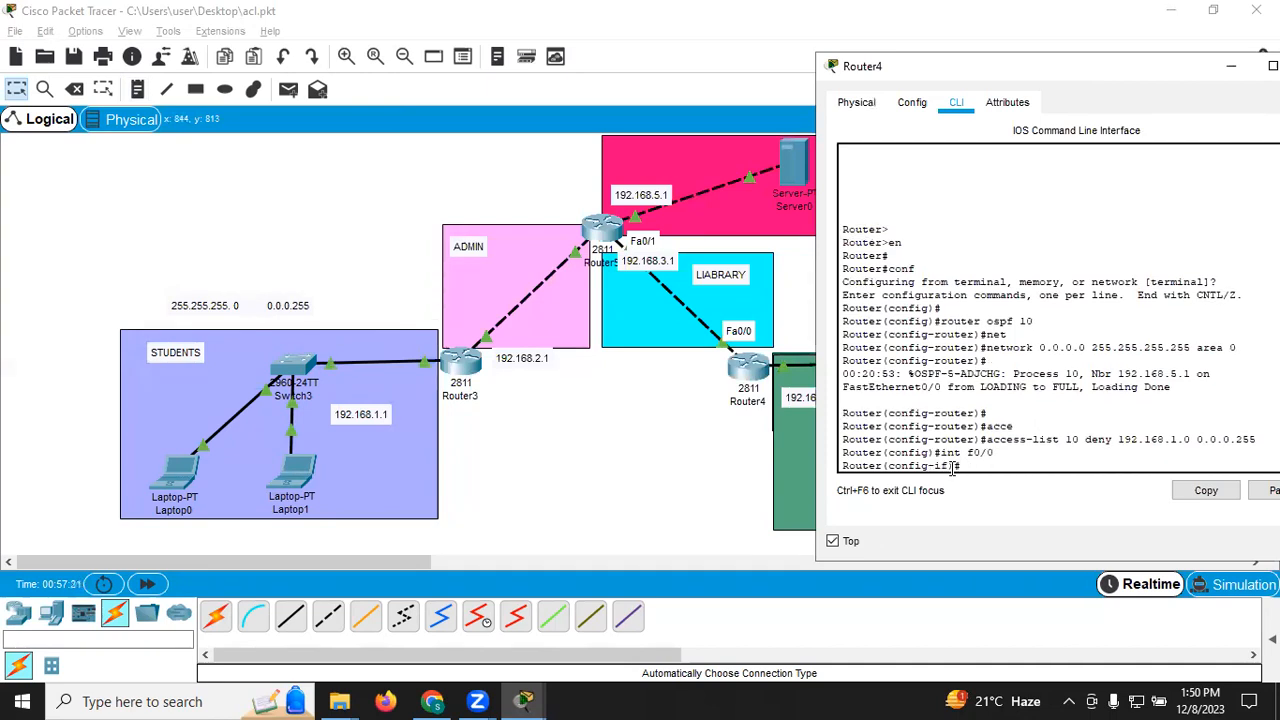
Apply access list 10 inbound on Router4's f0/0 interface and close the router's window.
{"action": "type", "text": "ip access-gro"}
{"action": "key", "text": "Tab"}
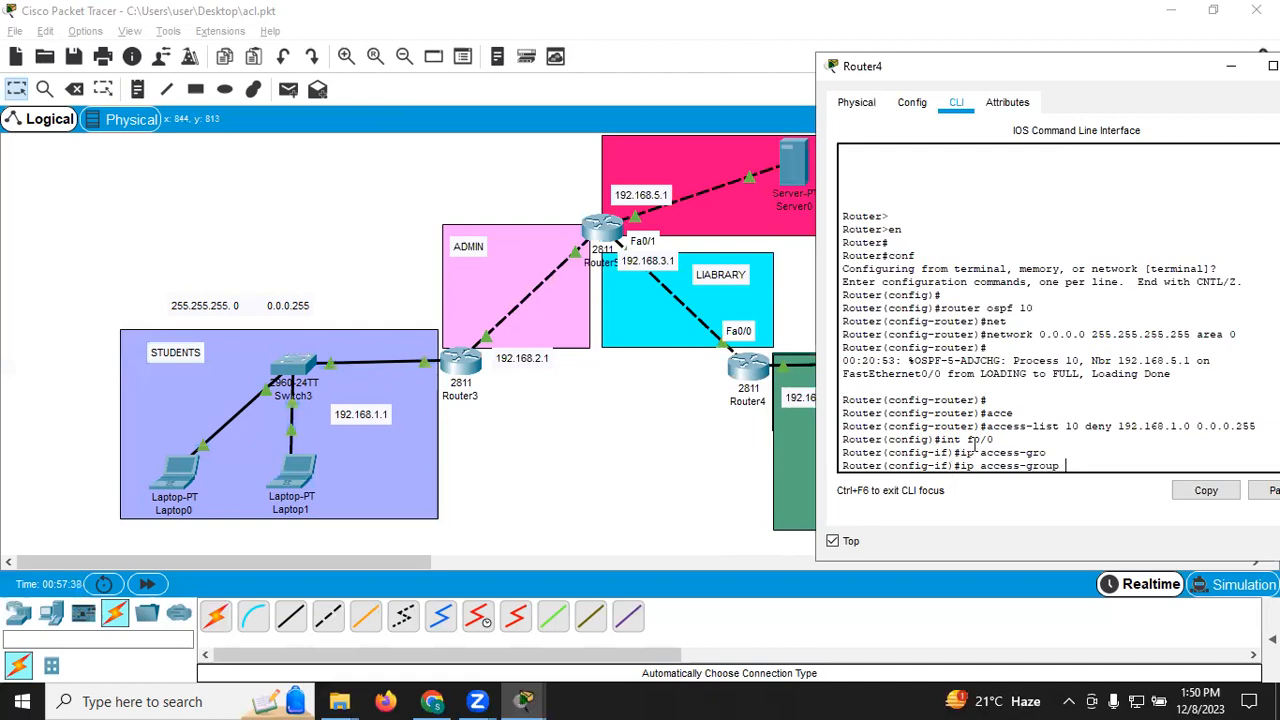
{"action": "left_click_drag", "start_coordinate": [1066, 426], "coordinate": [1079, 423]}
{"action": "type", "text": "10 in"}
{"action": "key", "text": "Return"}
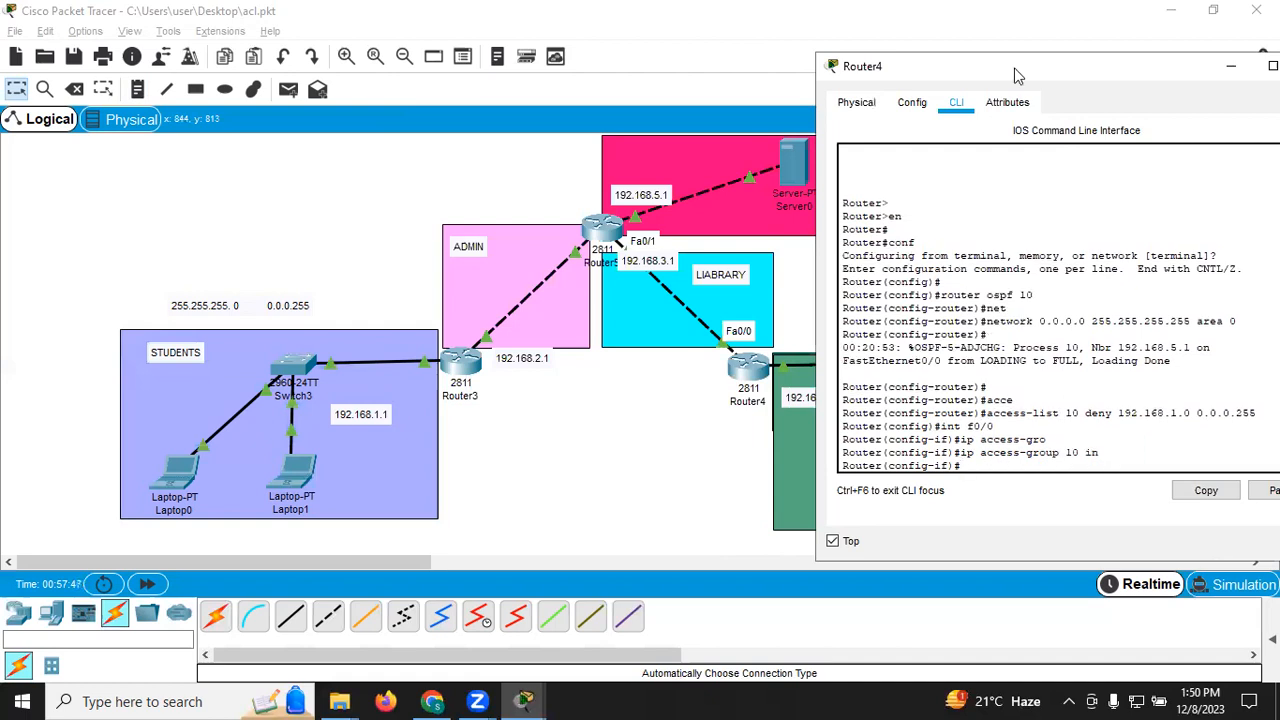
{"action": "left_click_drag", "start_coordinate": [1003, 64], "coordinate": [972, 92]}
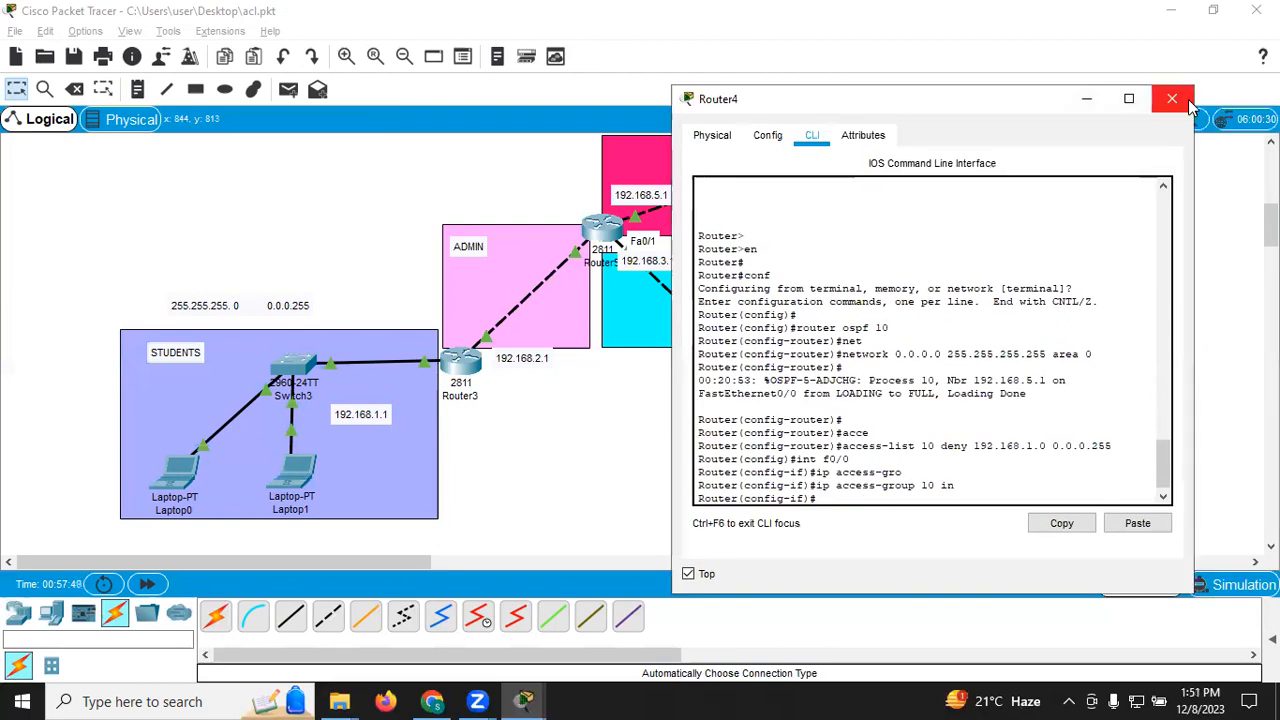
{"action": "left_click", "coordinate": [1178, 97]}
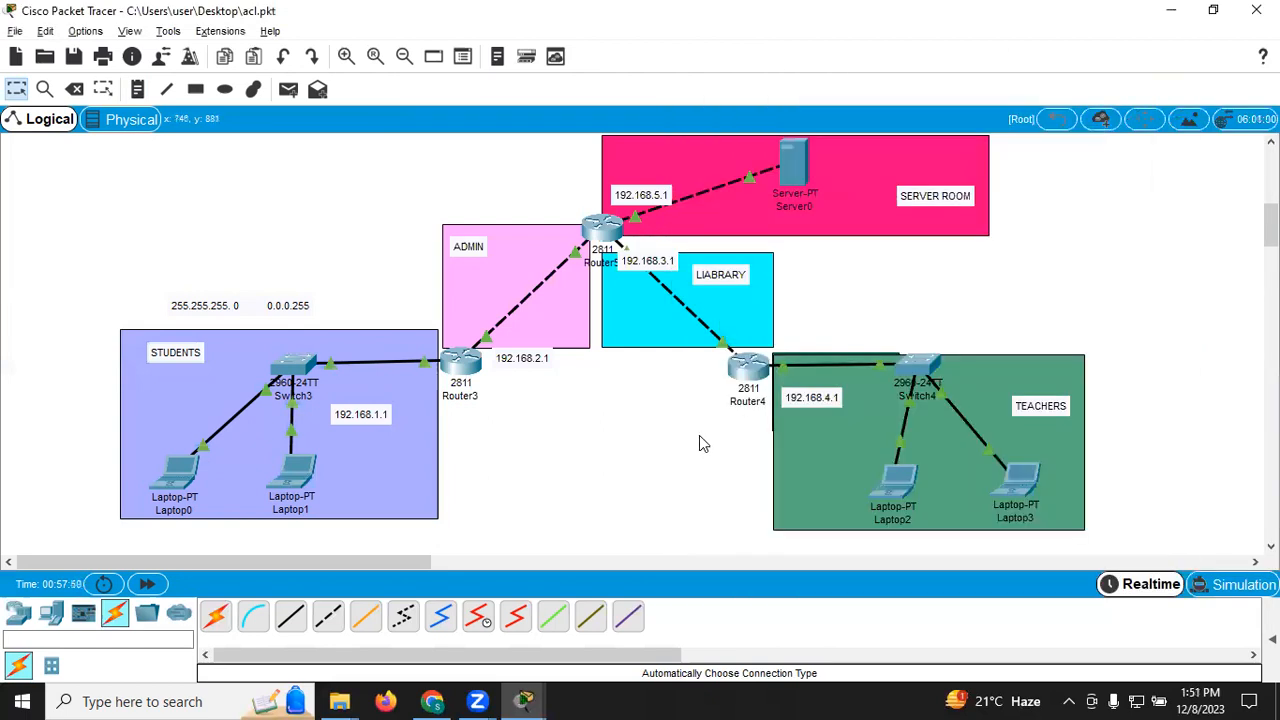
Ping the server at 192.168.5.10 from Laptop0's command prompt in the STUDENTS area.
{"action": "left_click", "coordinate": [176, 470]}
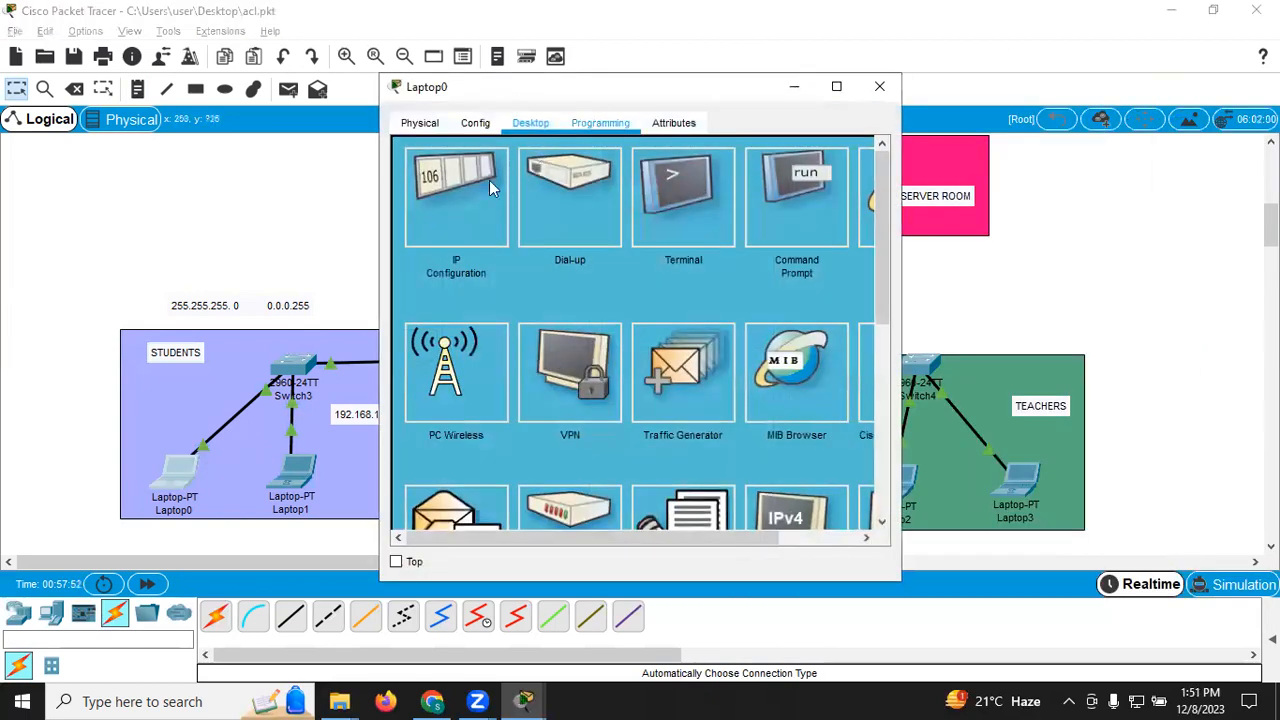
{"action": "left_click_drag", "start_coordinate": [600, 87], "coordinate": [517, 117]}
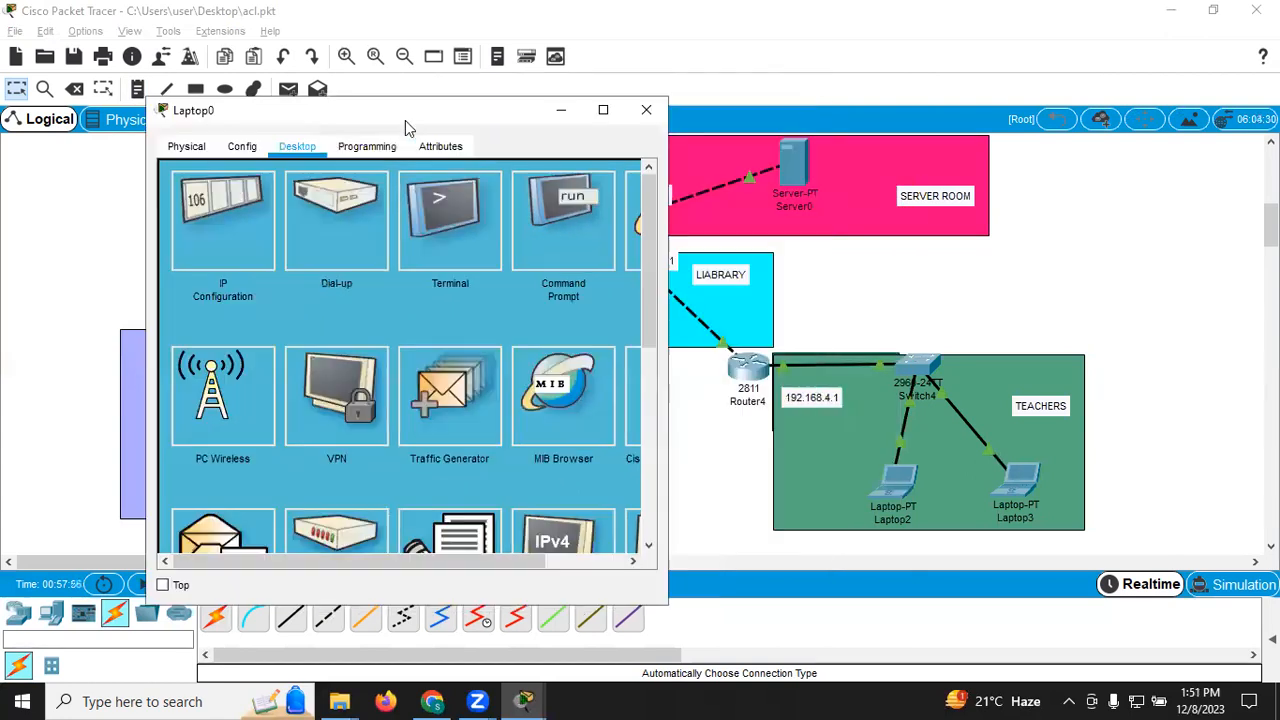
{"action": "left_click", "coordinate": [556, 200]}
{"action": "left_click_drag", "start_coordinate": [636, 385], "coordinate": [634, 500]}
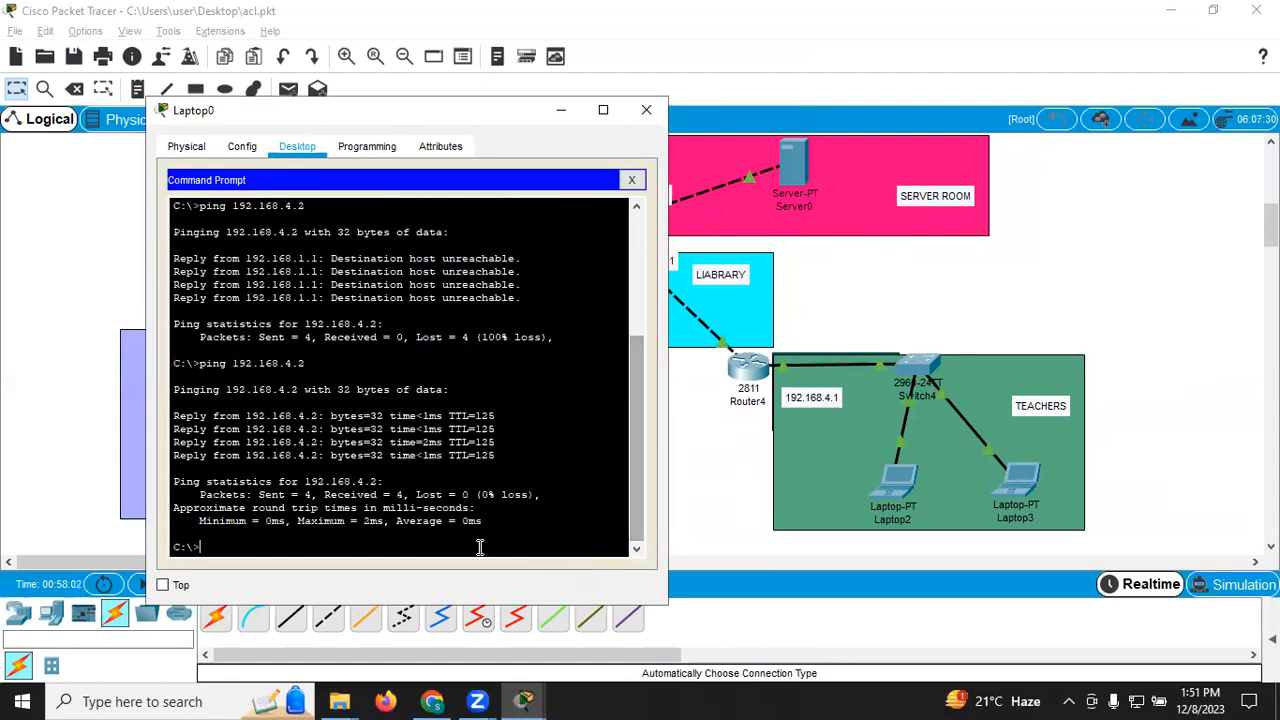
{"action": "key", "text": "Up"}
{"action": "key", "text": "BackSpace"}
{"action": "key", "text": "BackSpace"}
{"action": "key", "text": "BackSpace"}
{"action": "type", "text": "5.10"}
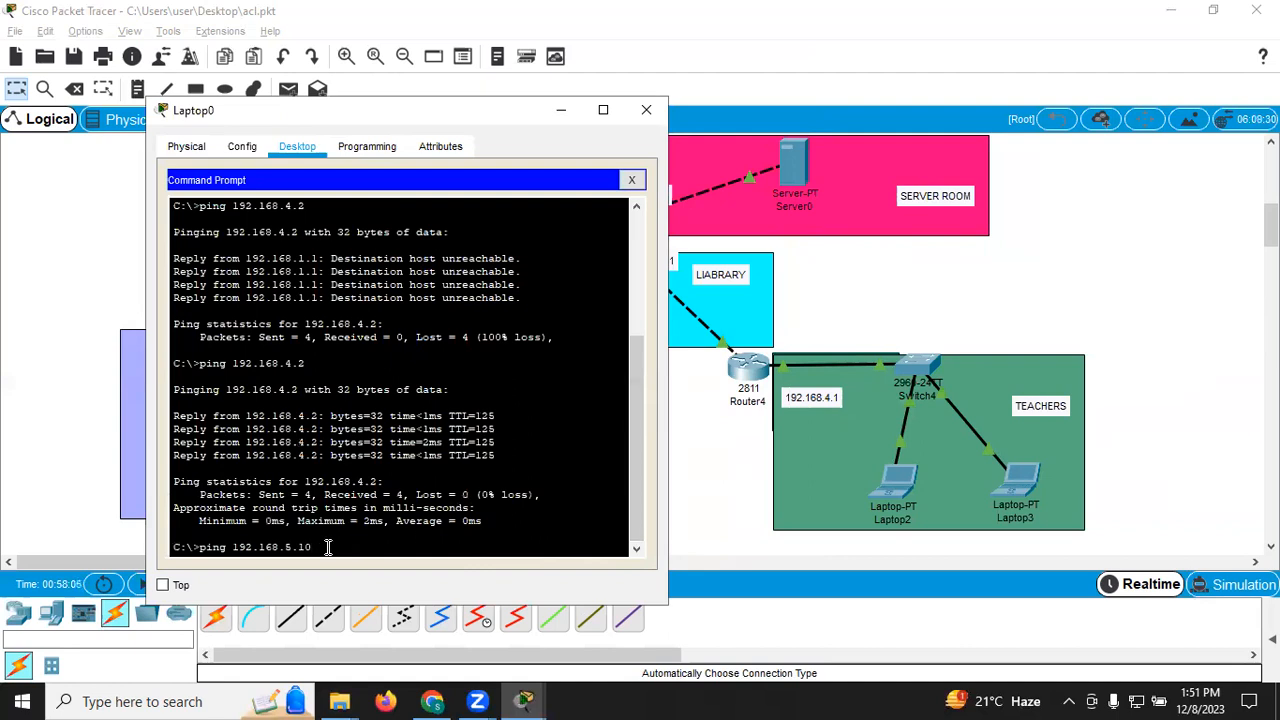
{"action": "key", "text": "Return"}
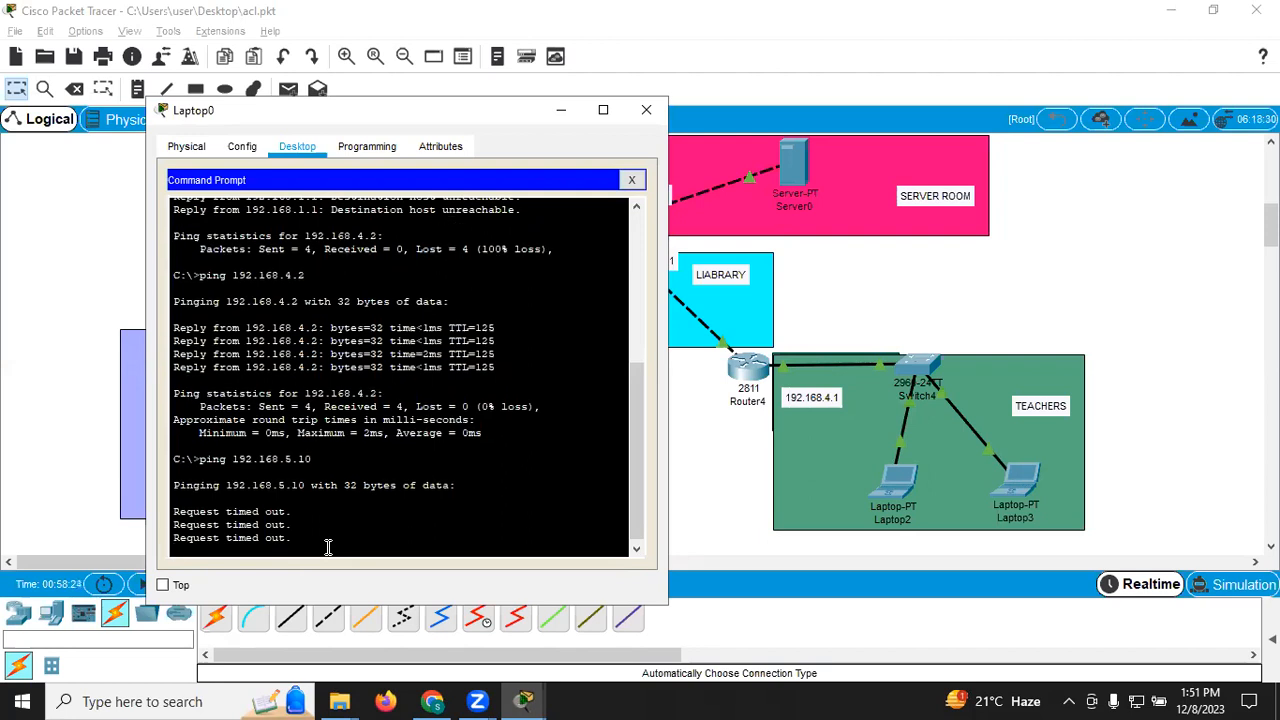
{"action": "left_click_drag", "start_coordinate": [635, 385], "coordinate": [635, 427]}
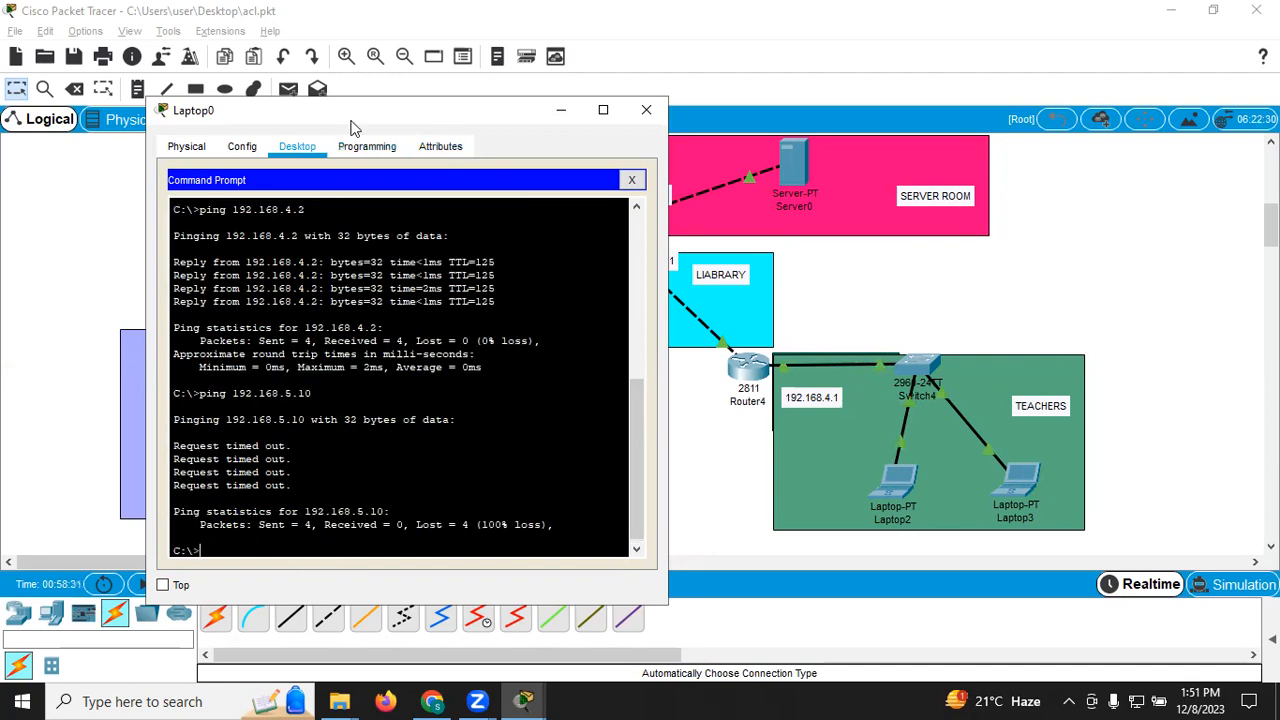
Ping the teachers' laptop at 192.168.4.2 from Laptop0, then close Laptop0's window.
{"action": "left_click_drag", "start_coordinate": [366, 115], "coordinate": [307, 124]}
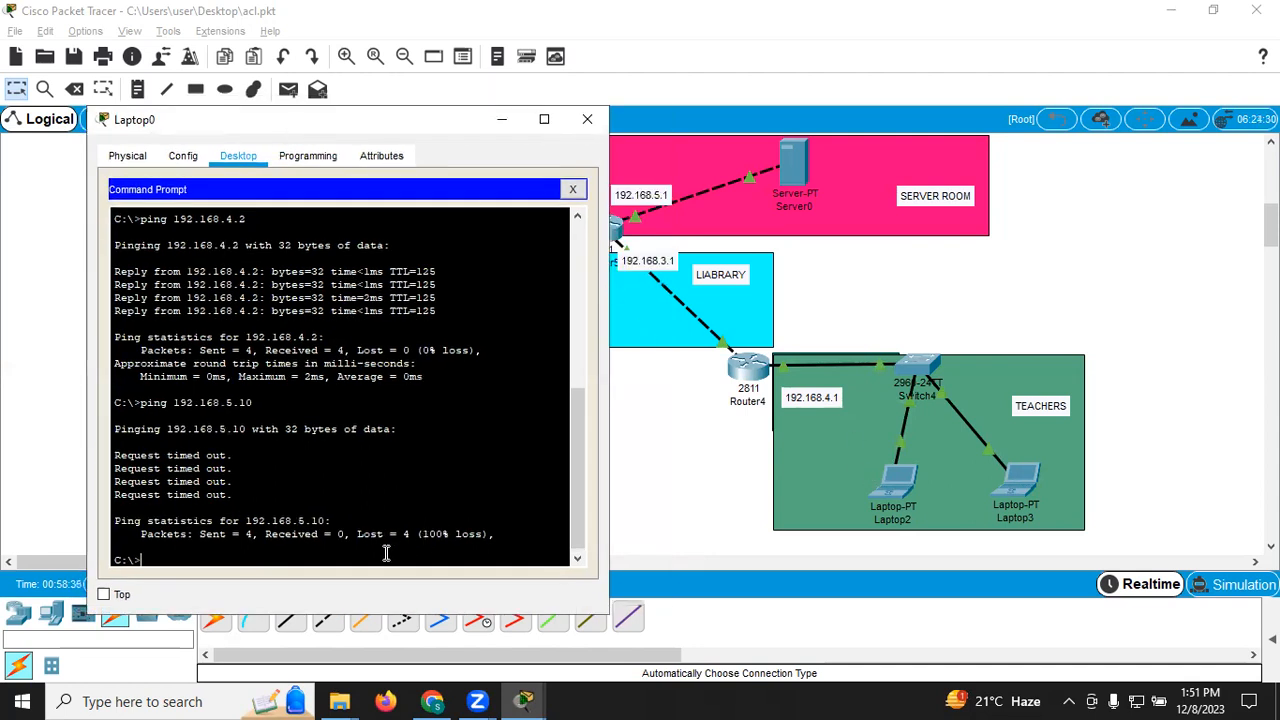
{"action": "key", "text": "Up"}
{"action": "key", "text": "Up"}
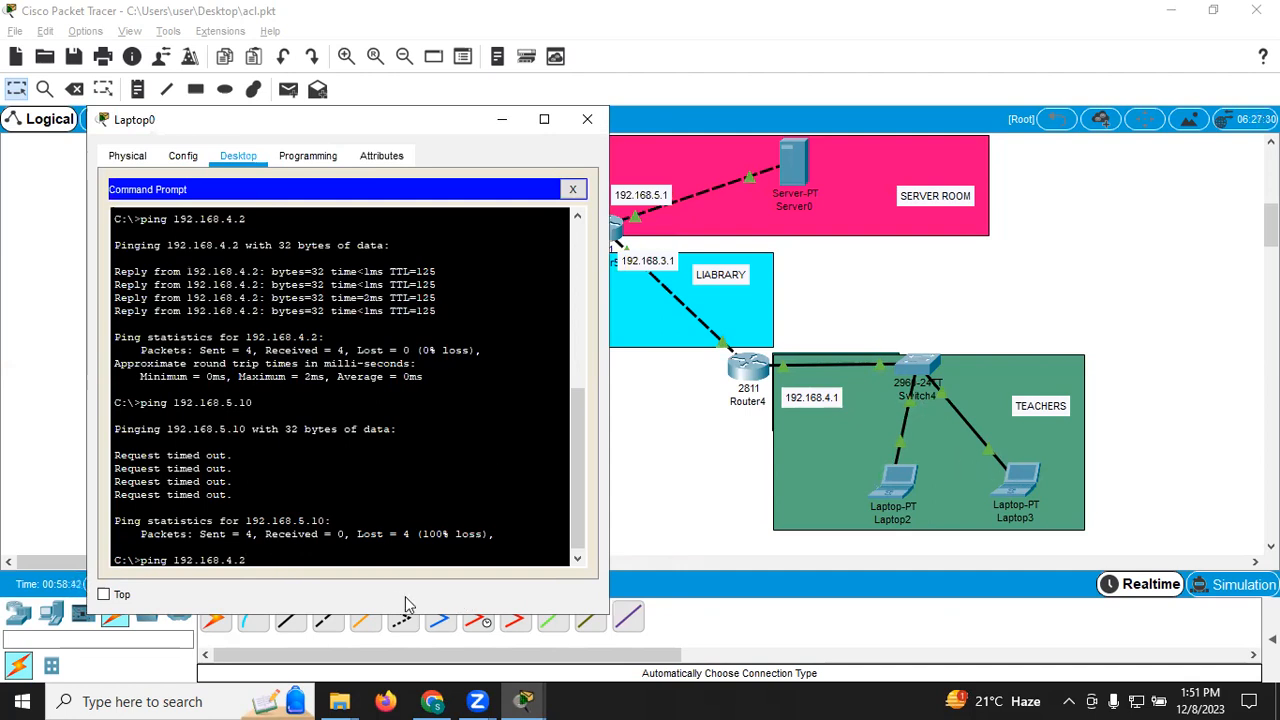
{"action": "key", "text": "Return"}
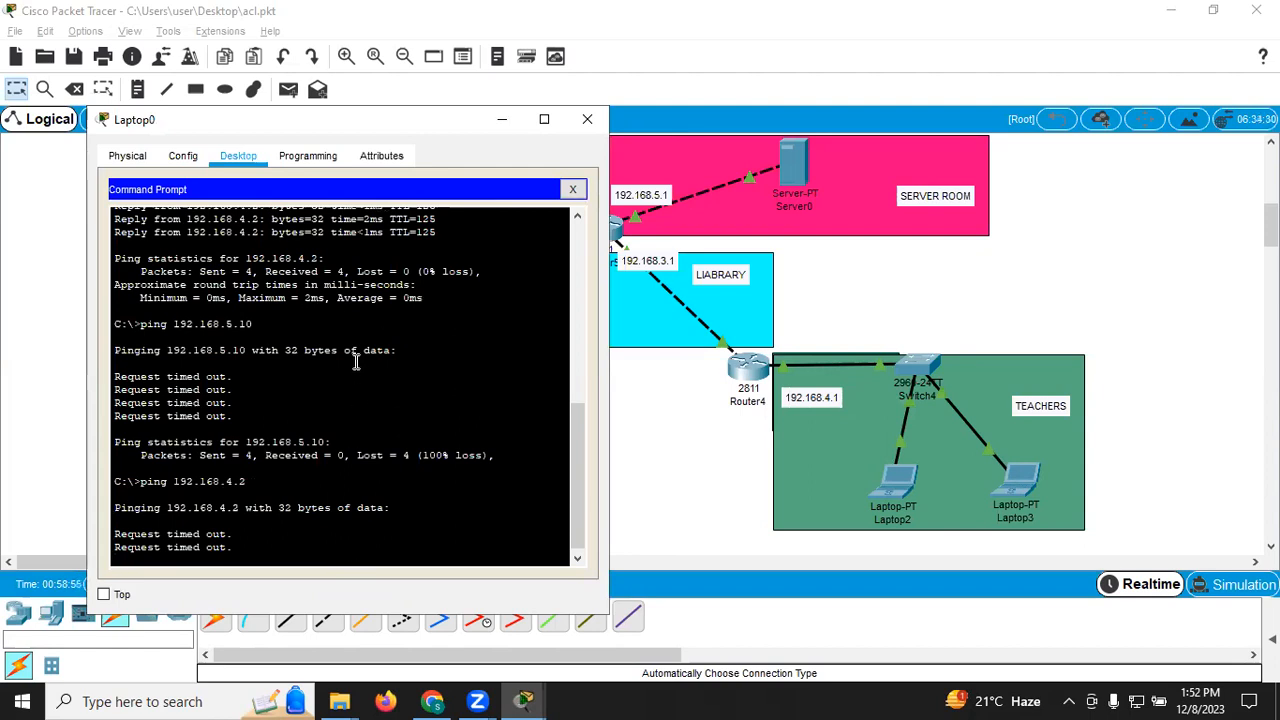
{"action": "left_click_drag", "start_coordinate": [370, 126], "coordinate": [367, 162]}
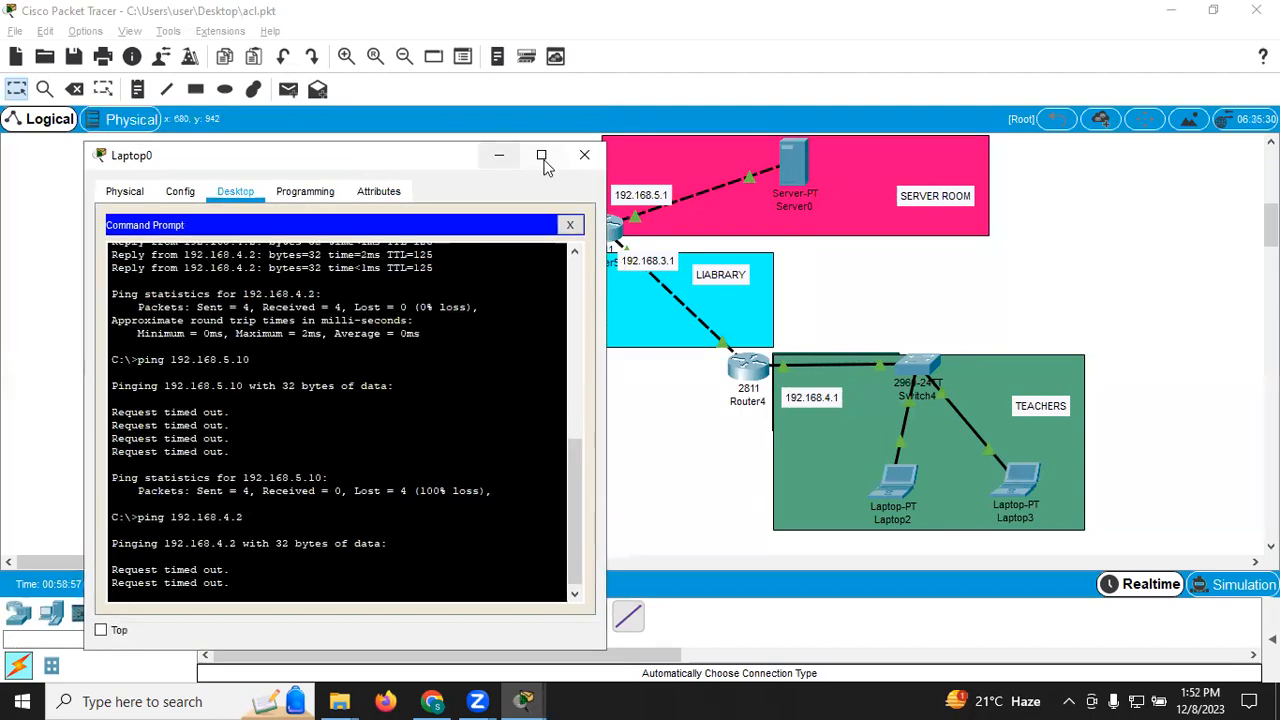
{"action": "left_click", "coordinate": [584, 155]}
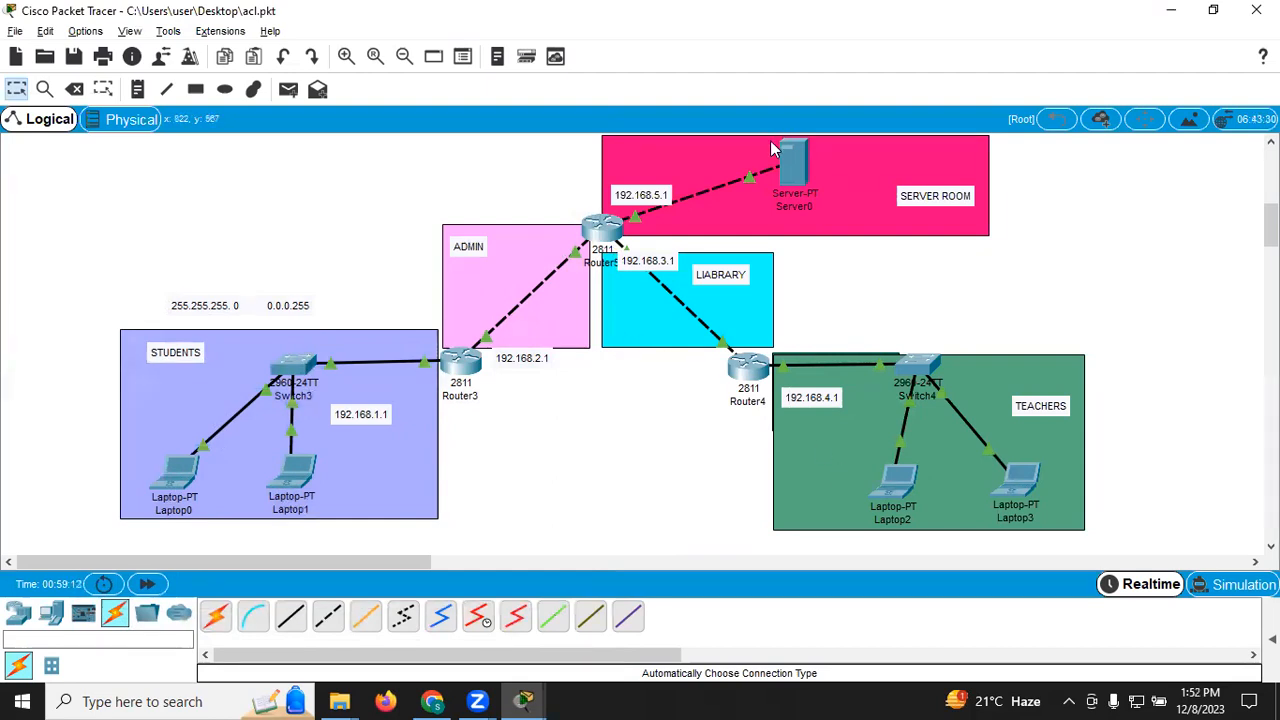
On Router5, enter global configuration mode and create access list 13 denying 192.168.2.0 with wildcard 0.0.0.255.
{"action": "mouse_move", "coordinate": [543, 285]}
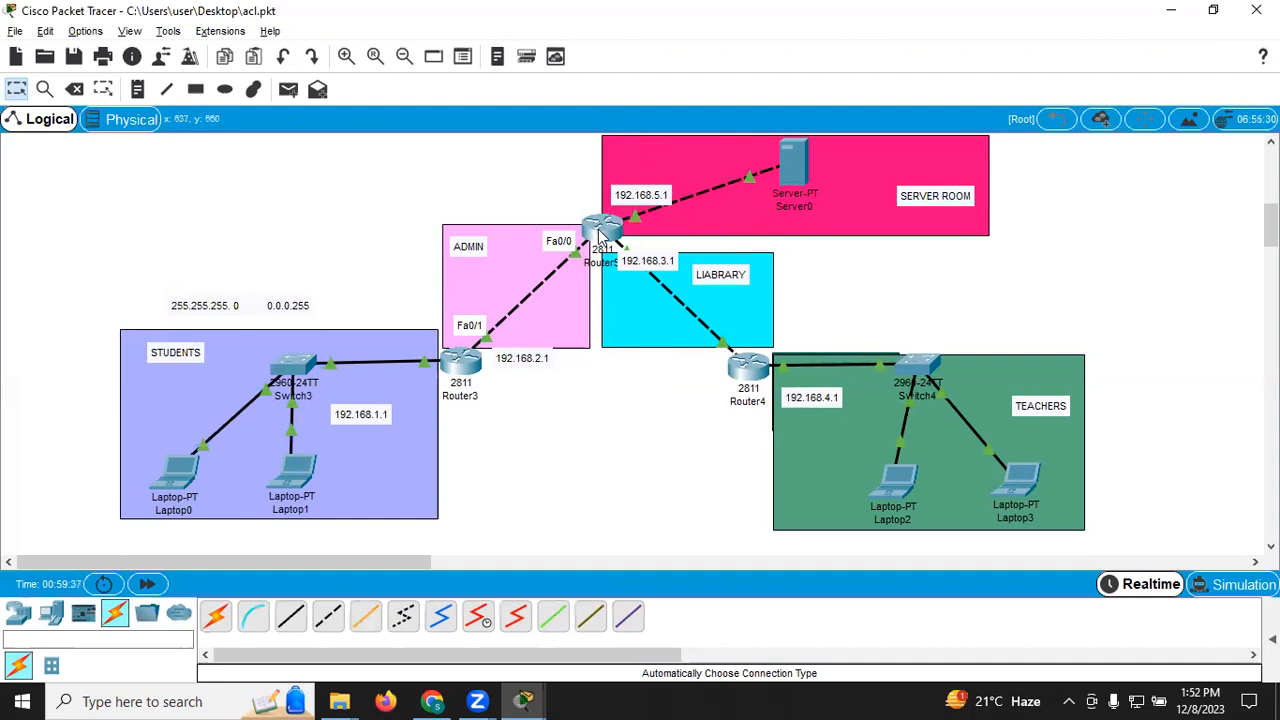
{"action": "mouse_move", "coordinate": [601, 233]}
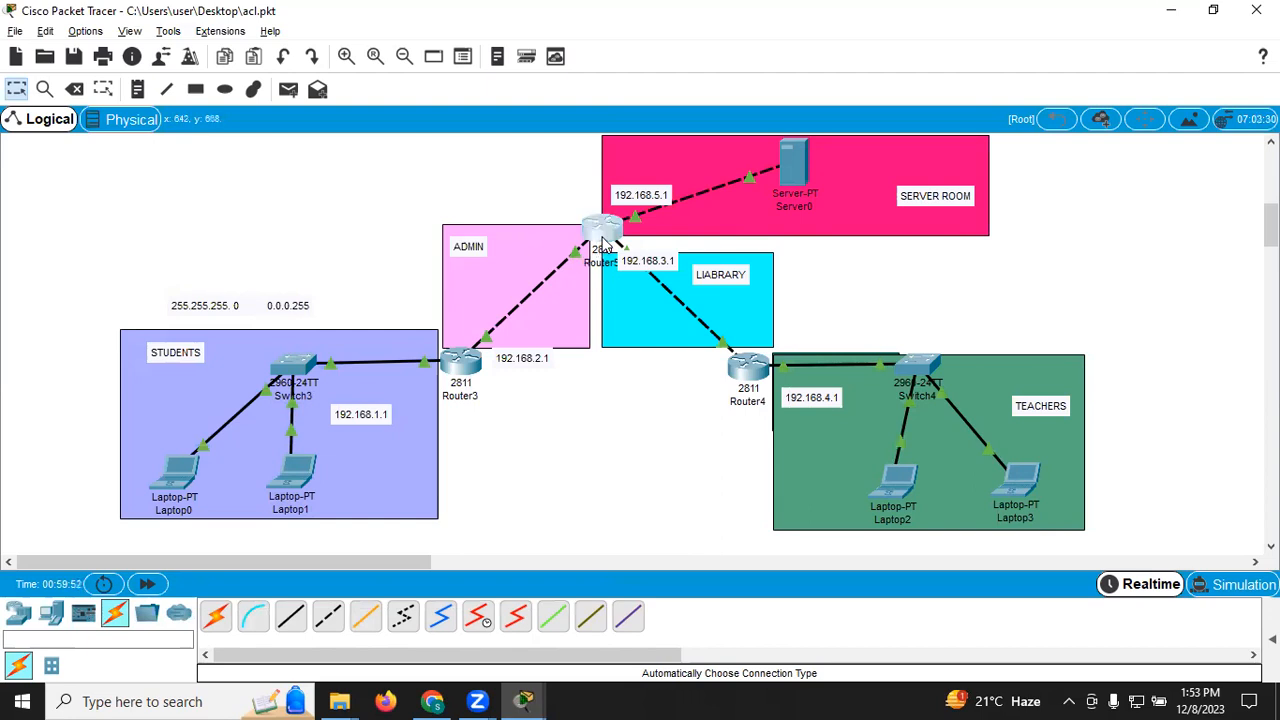
{"action": "left_click", "coordinate": [604, 230]}
{"action": "left_click", "coordinate": [907, 490]}
{"action": "key", "text": "Return"}
{"action": "key", "text": "Return"}
{"action": "key", "text": "Return"}
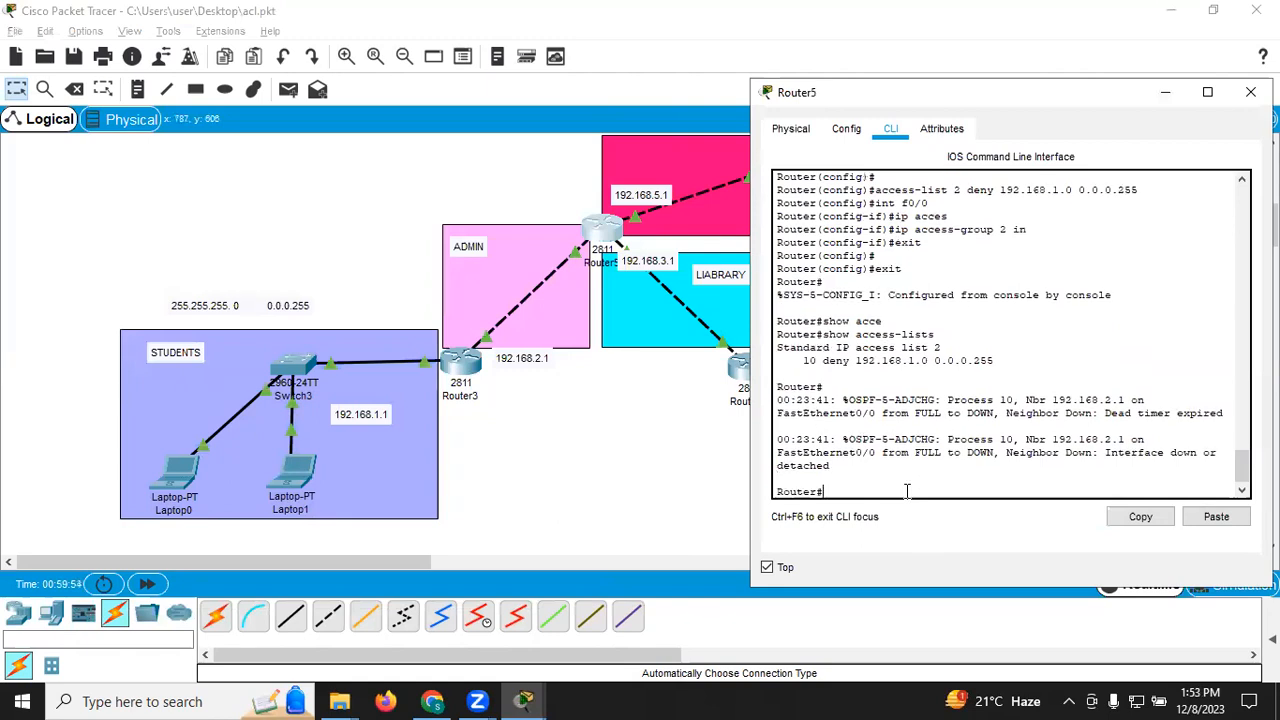
{"action": "type", "text": "config"}
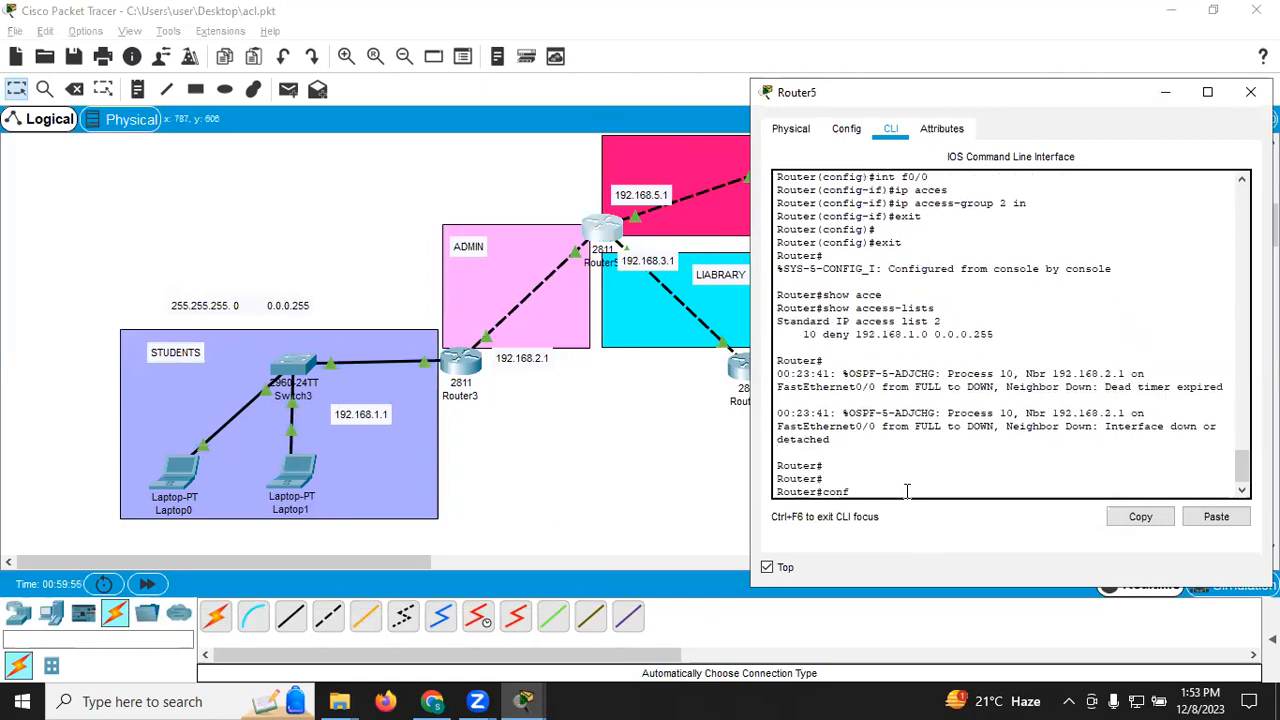
{"action": "key", "text": "Return"}
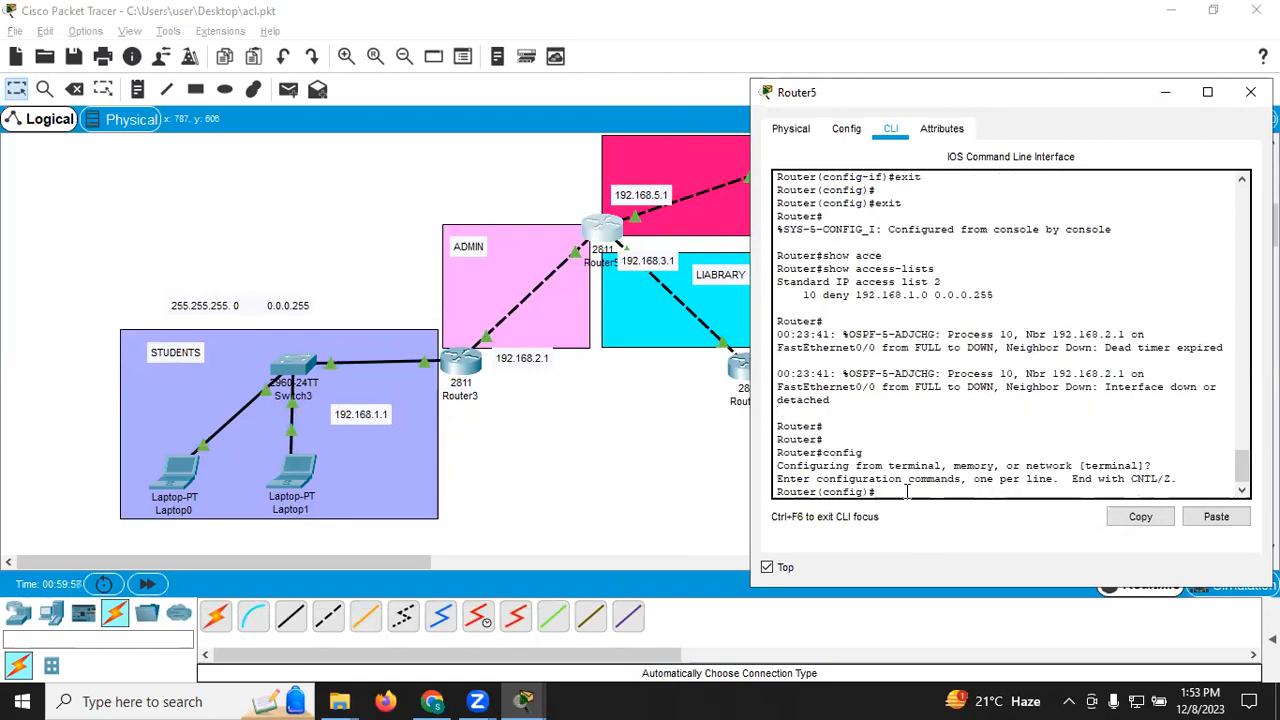
{"action": "type", "text": "access-list 13 deny 192.1"}
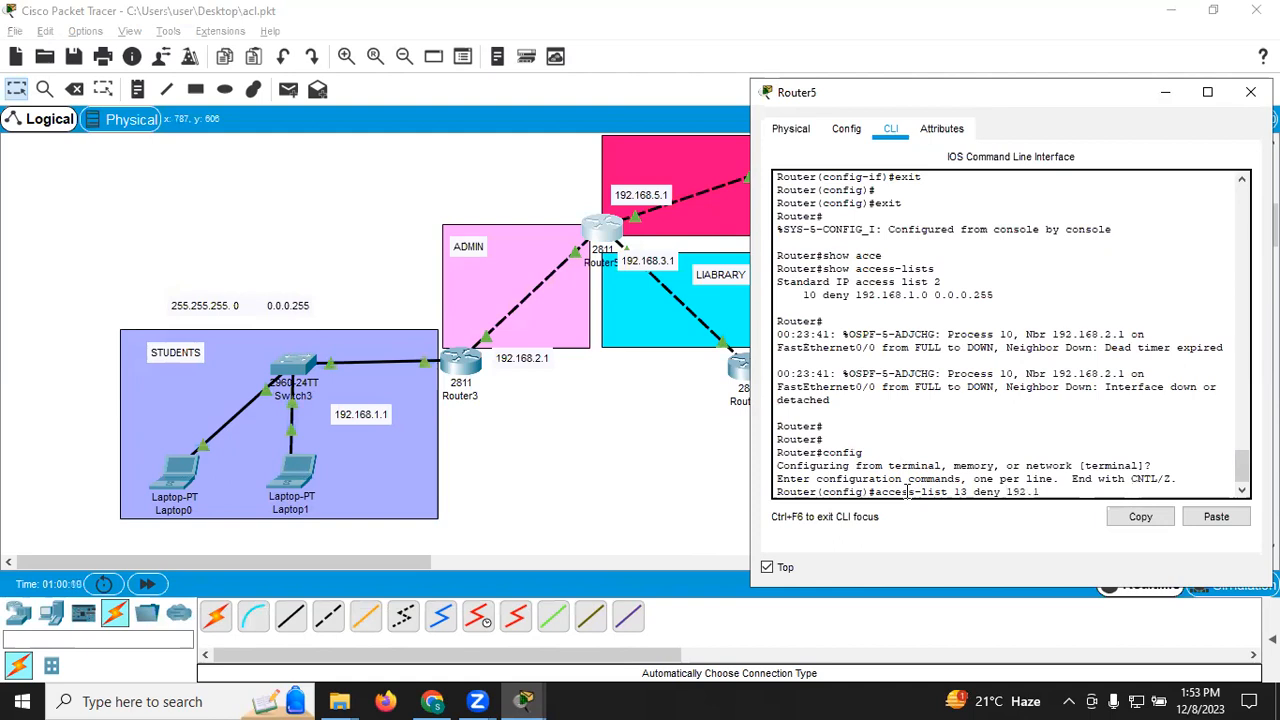
{"action": "type", "text": "68.2.0 0.0.0.255"}
{"action": "key", "text": "Return"}
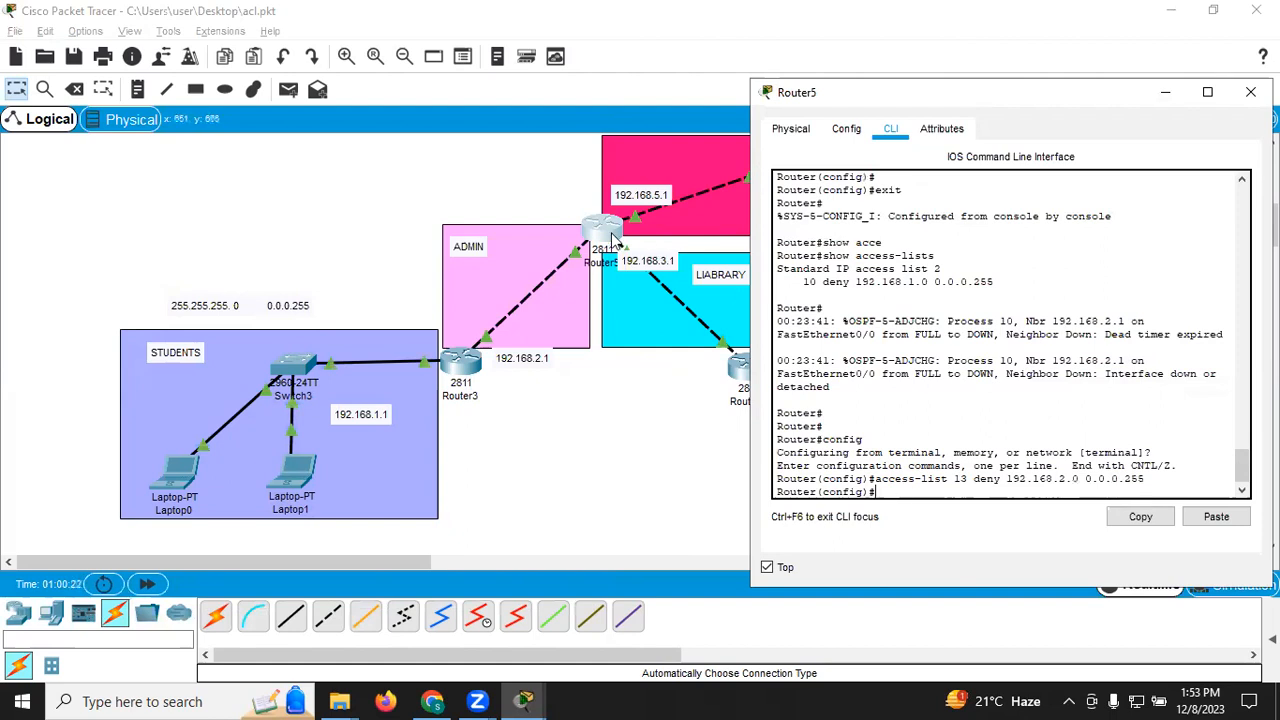
Check which Router5 port faces the server and enter configuration of interface eth 1/0.
{"action": "left_click", "coordinate": [556, 190]}
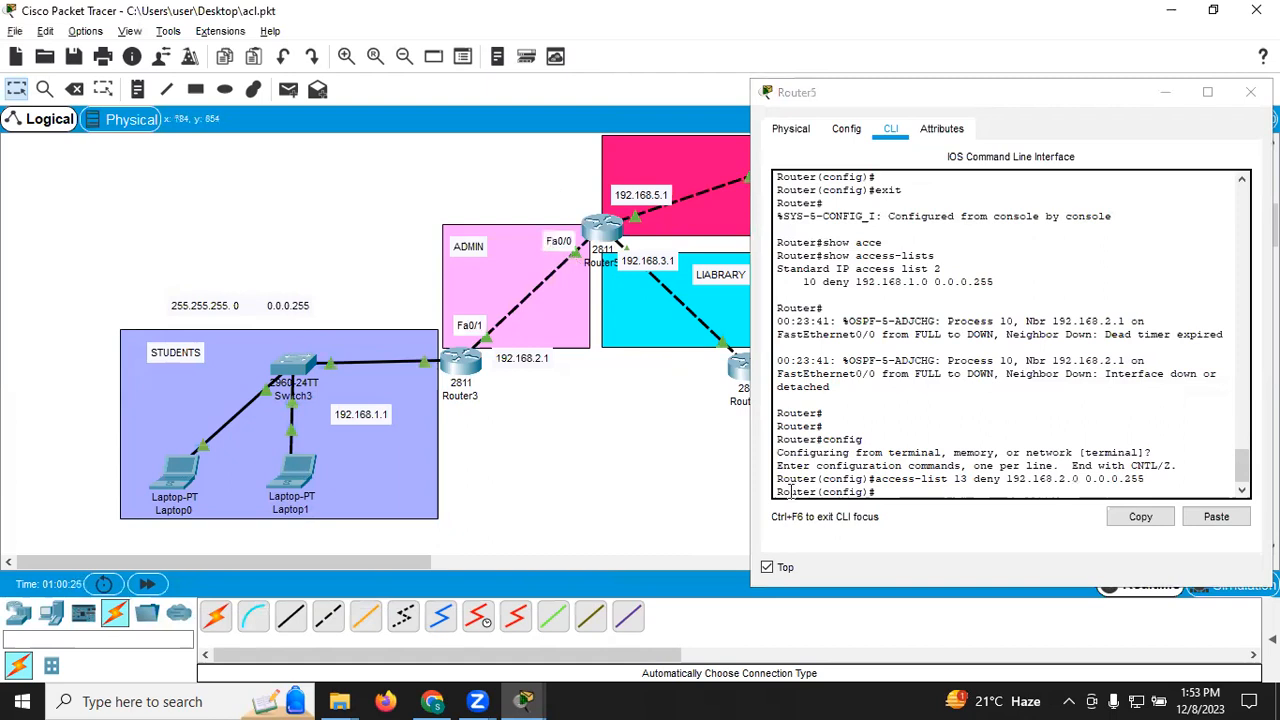
{"action": "left_click", "coordinate": [873, 488]}
{"action": "type", "text": "nt f"}
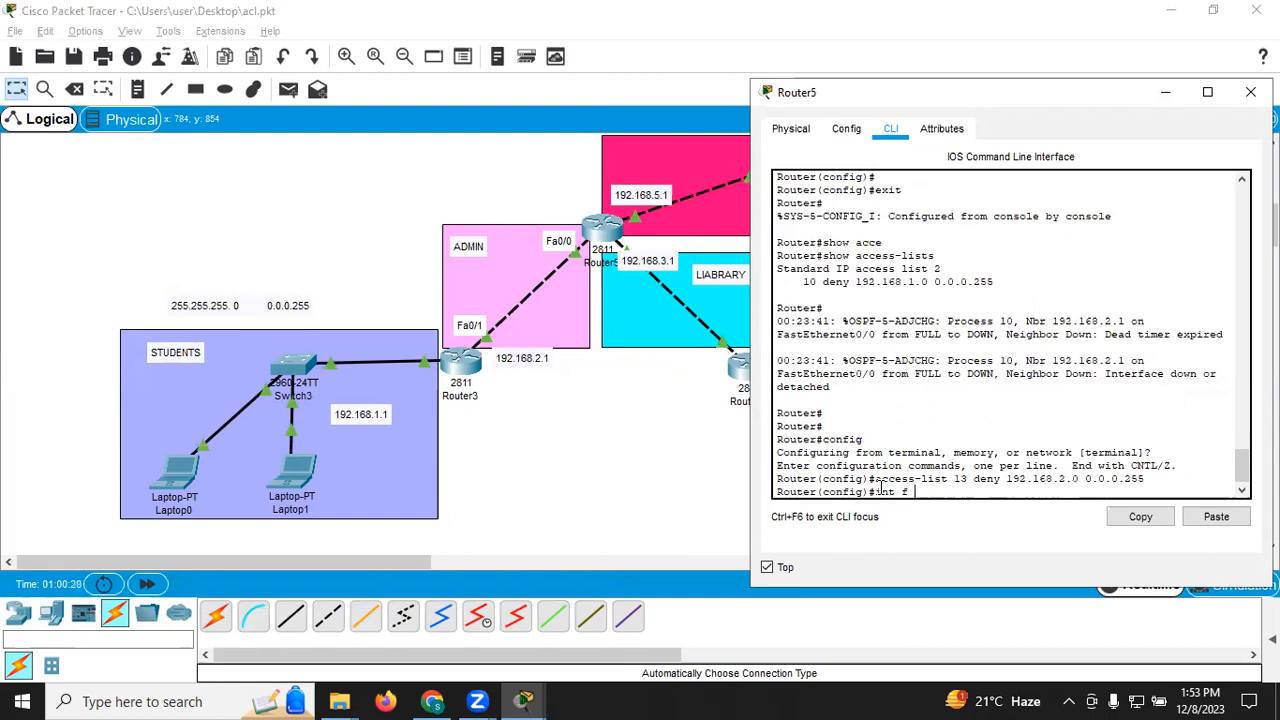
{"action": "type", "text": " 0/"}
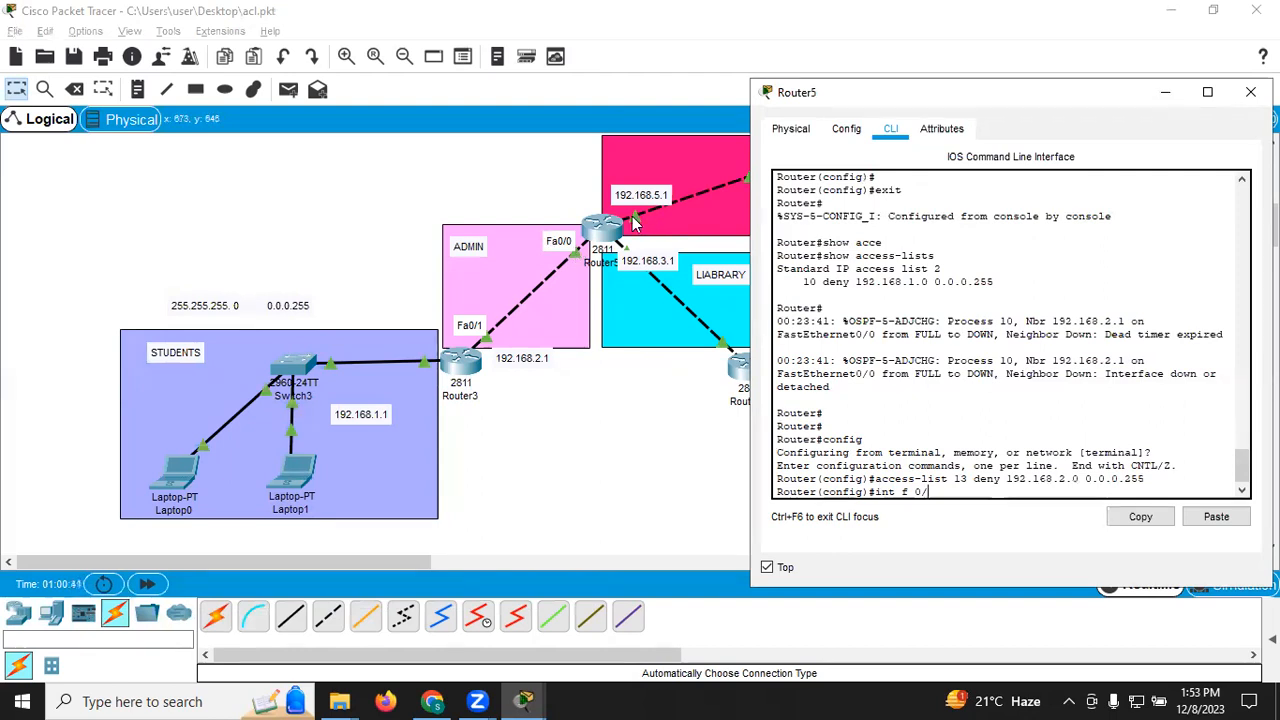
{"action": "left_click", "coordinate": [655, 395]}
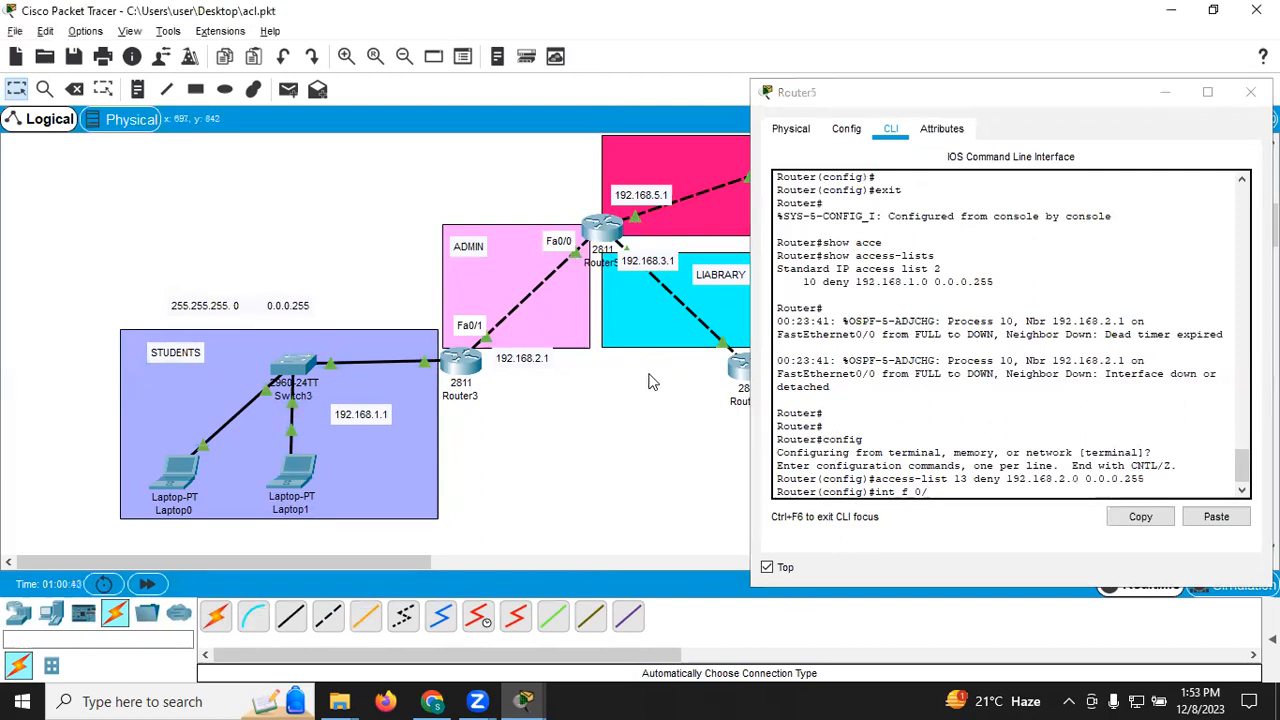
{"action": "mouse_move", "coordinate": [633, 221]}
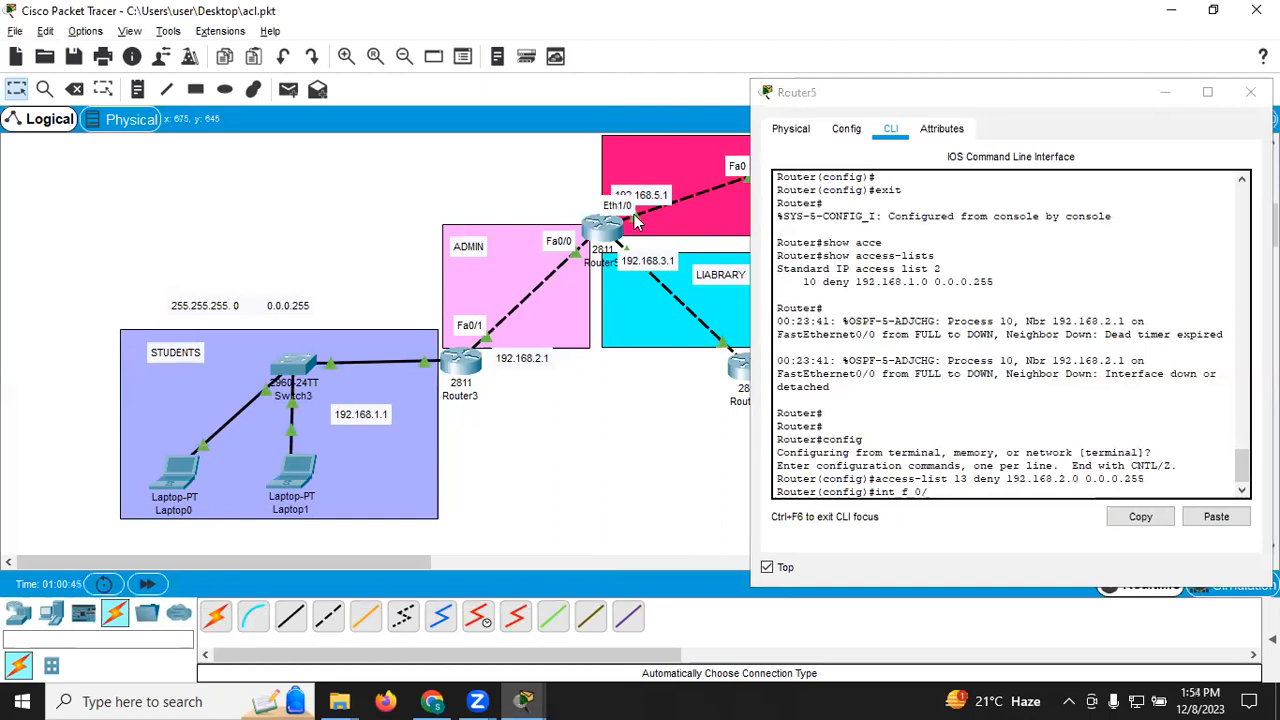
{"action": "left_click", "coordinate": [950, 490]}
{"action": "key", "text": "BackSpace"}
{"action": "key", "text": "BackSpace"}
{"action": "key", "text": "BackSpace"}
{"action": "key", "text": "BackSpace"}
{"action": "type", "text": "eth 1/0"}
{"action": "key", "text": "Return"}
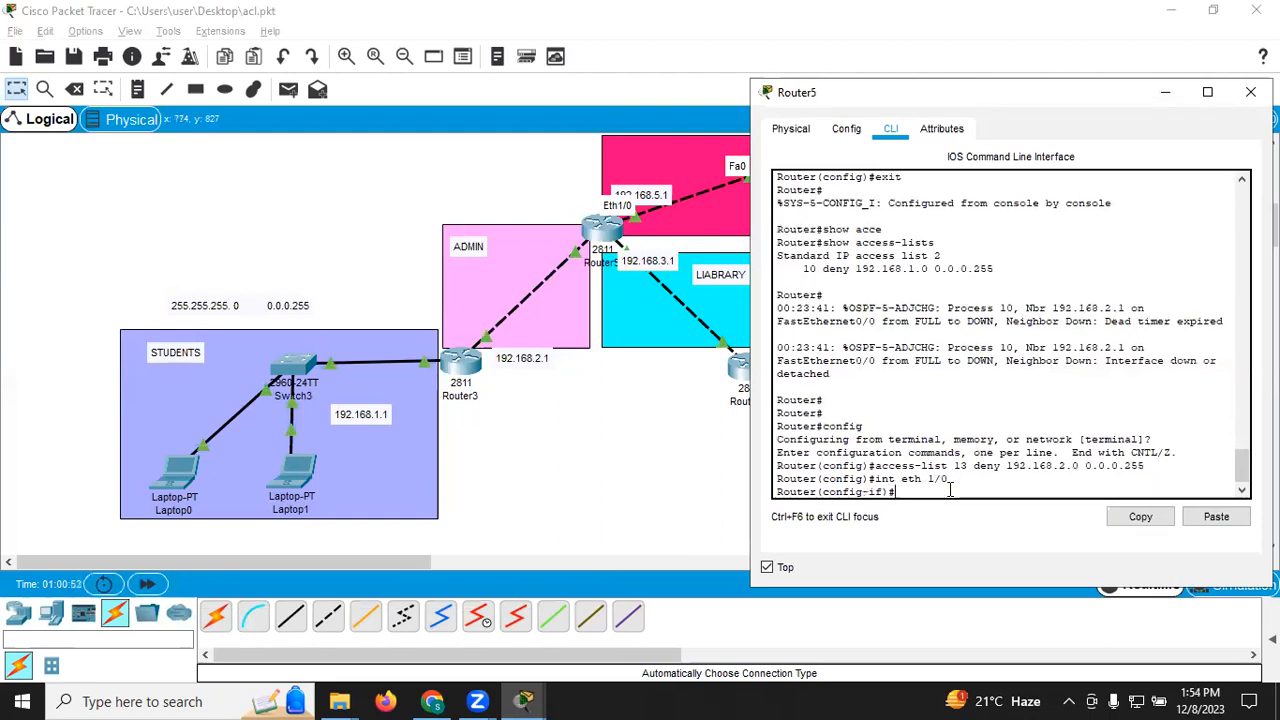
Apply access list 13 inbound on Router5's eth 1/0 interface and minimise the router's window.
{"action": "type", "text": "ip acce"}
{"action": "key", "text": "BackSpace"}
{"action": "key", "text": "Tab"}
{"action": "type", "text": "1"}
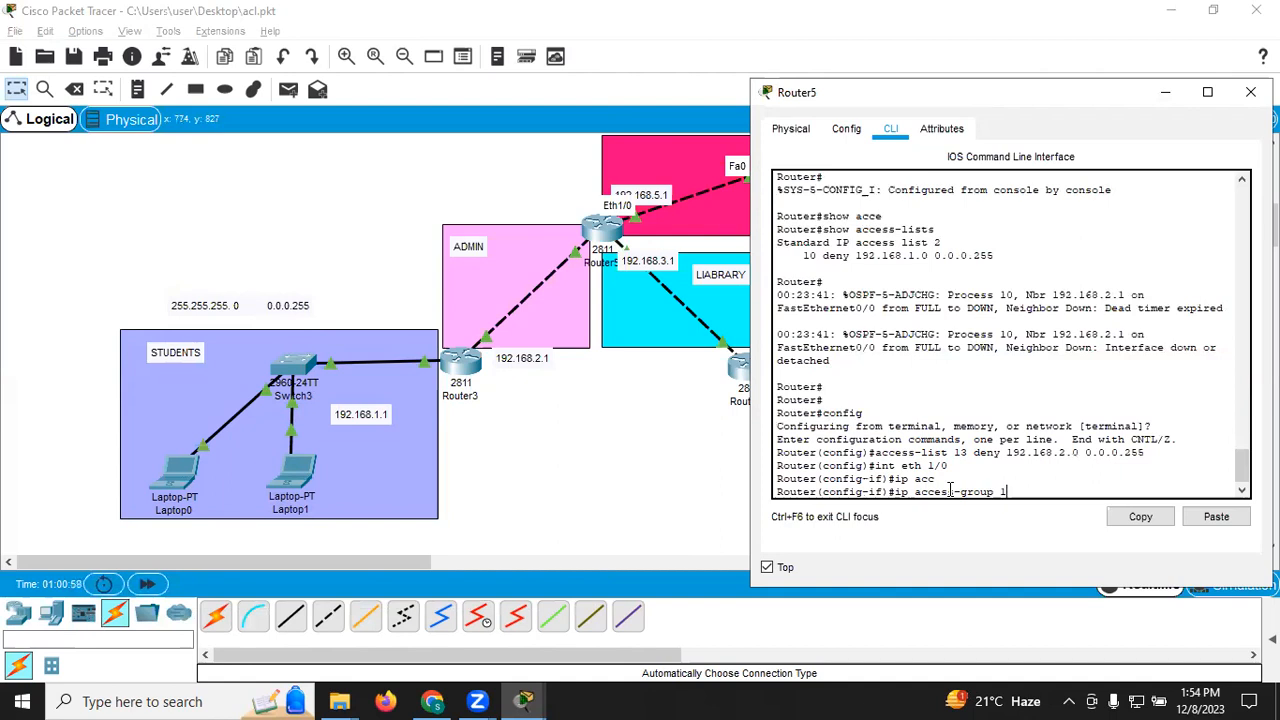
{"action": "type", "text": "3 in"}
{"action": "key", "text": "Return"}
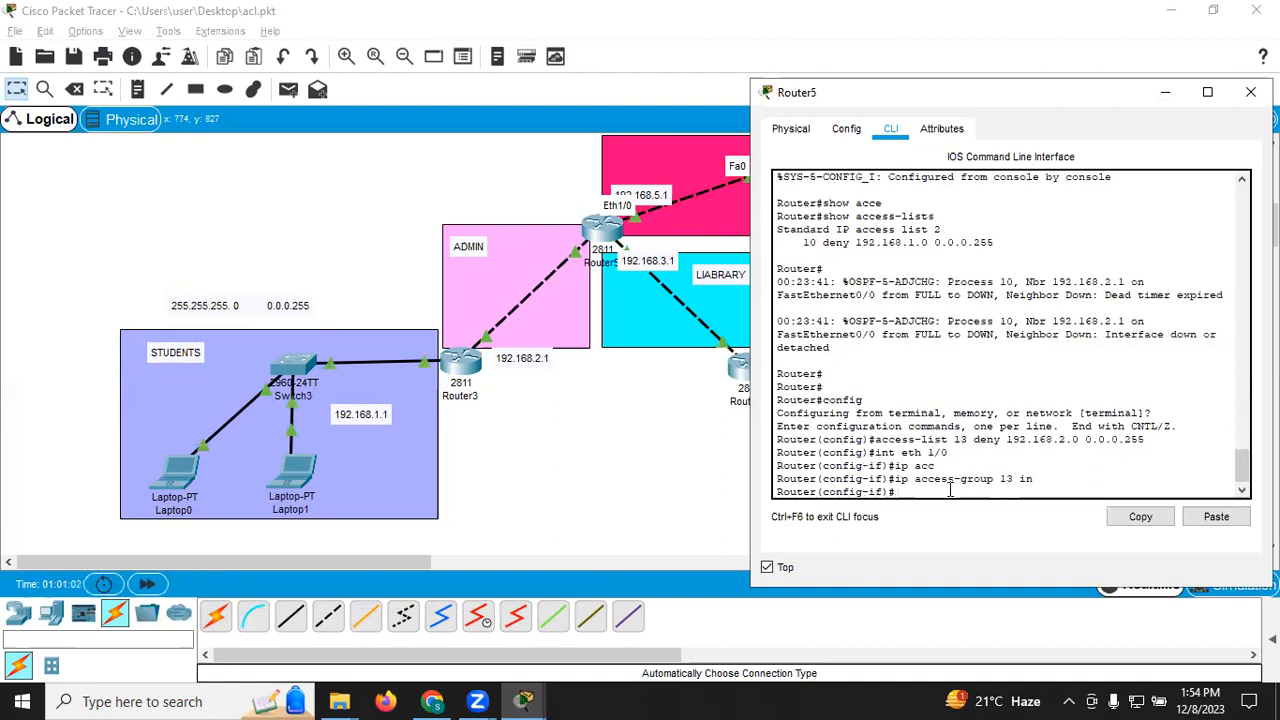
{"action": "left_click", "coordinate": [654, 486]}
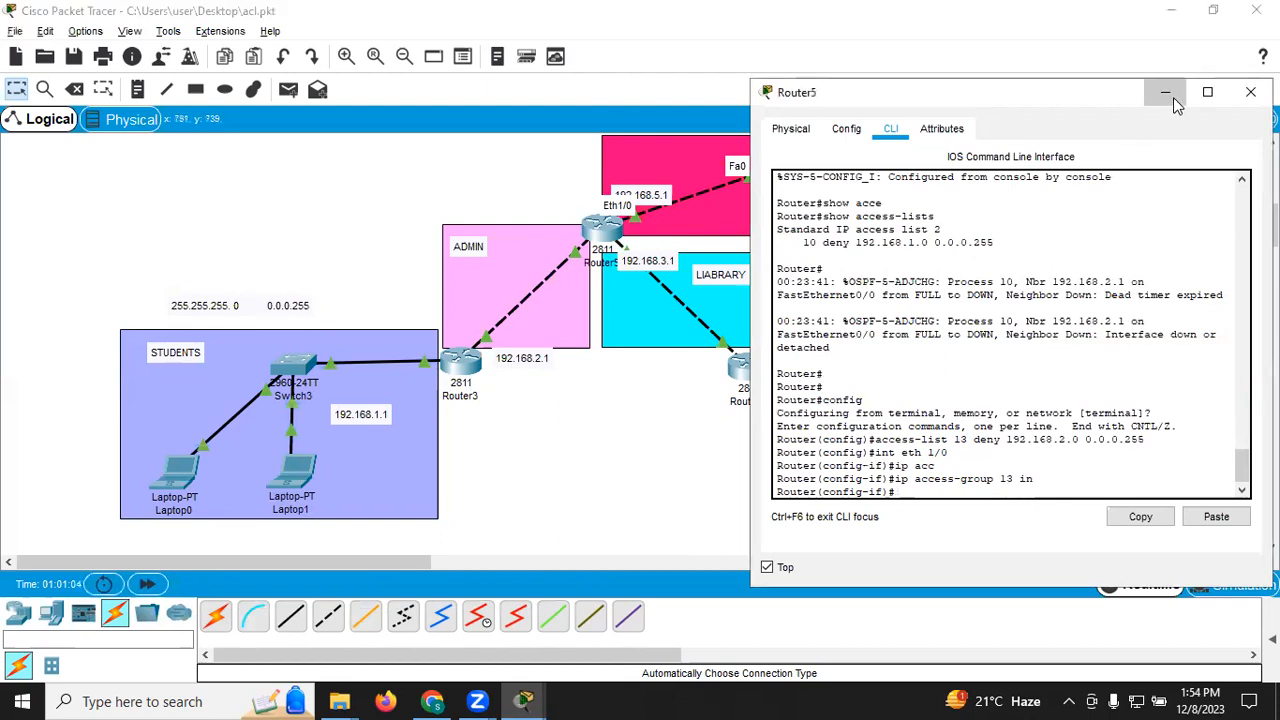
{"action": "left_click", "coordinate": [1173, 97]}
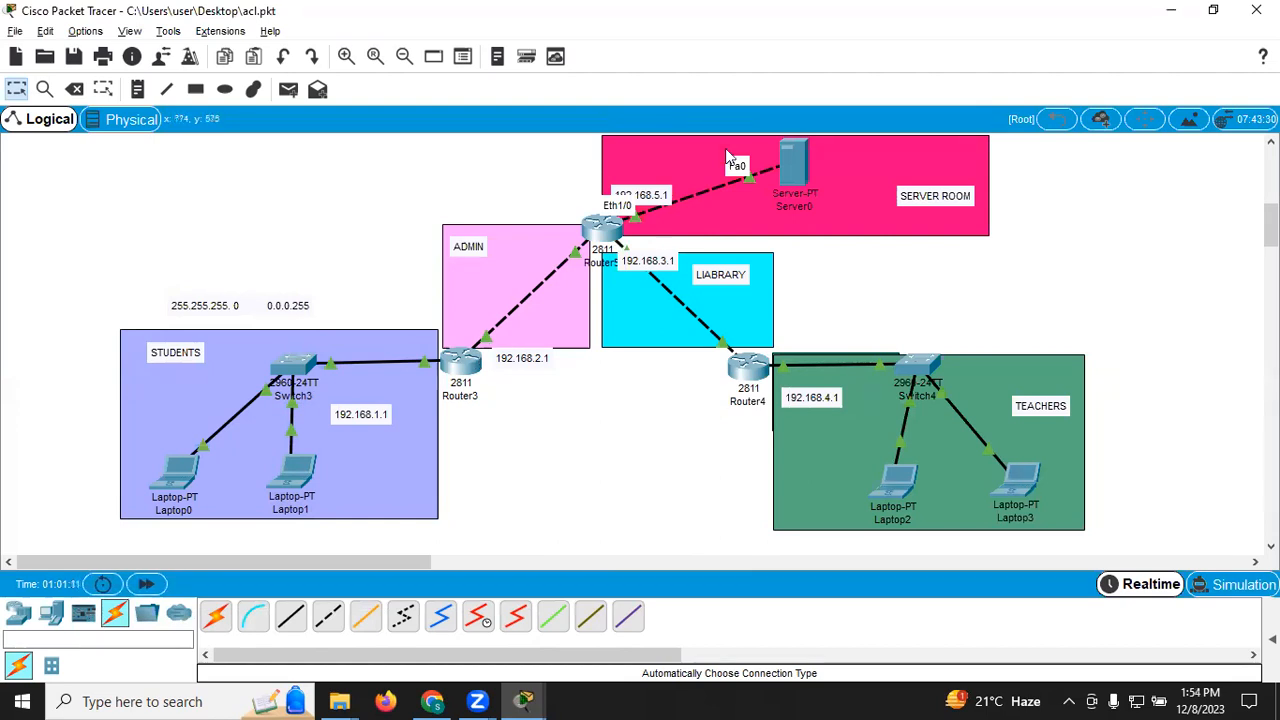
From Router3's command line in privileged mode, ping the server at 192.168.5.10, highlight the success rate and minimise the window.
{"action": "left_click", "coordinate": [458, 364]}
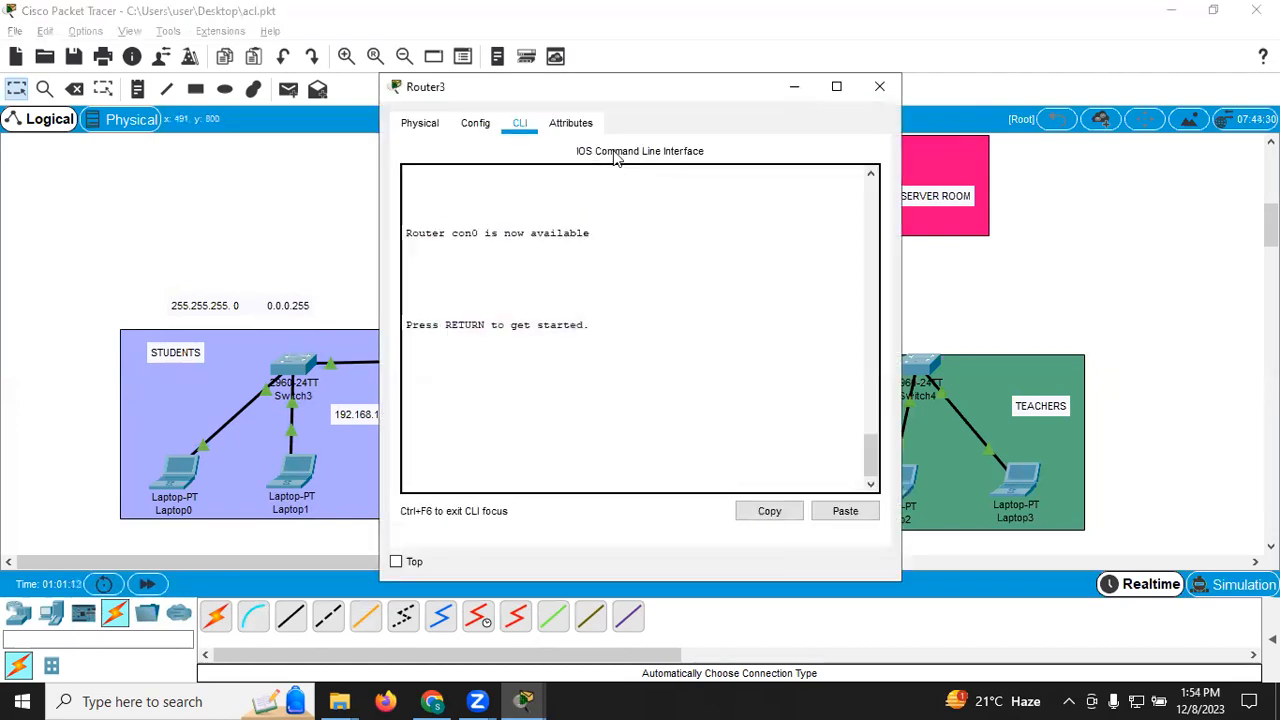
{"action": "key", "text": "Return"}
{"action": "key", "text": "Return"}
{"action": "key", "text": "Return"}
{"action": "type", "text": "en"}
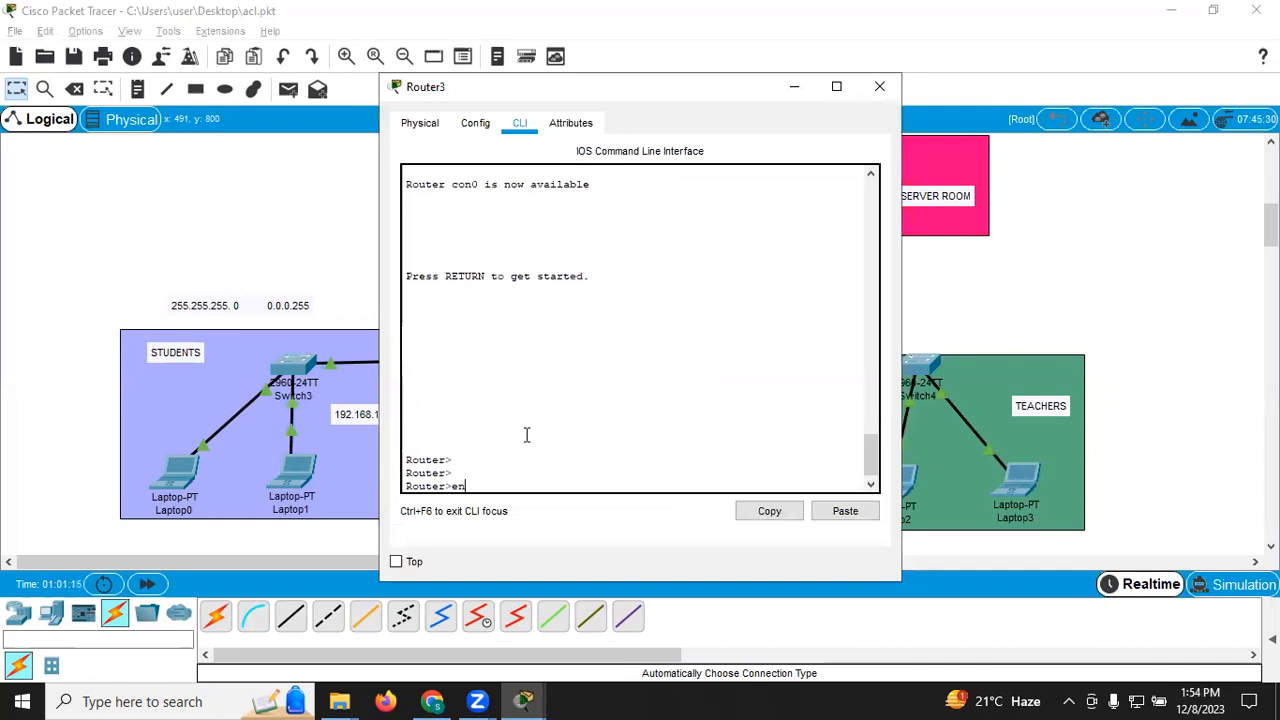
{"action": "key", "text": "Return"}
{"action": "key", "text": "Return"}
{"action": "type", "text": "pi"}
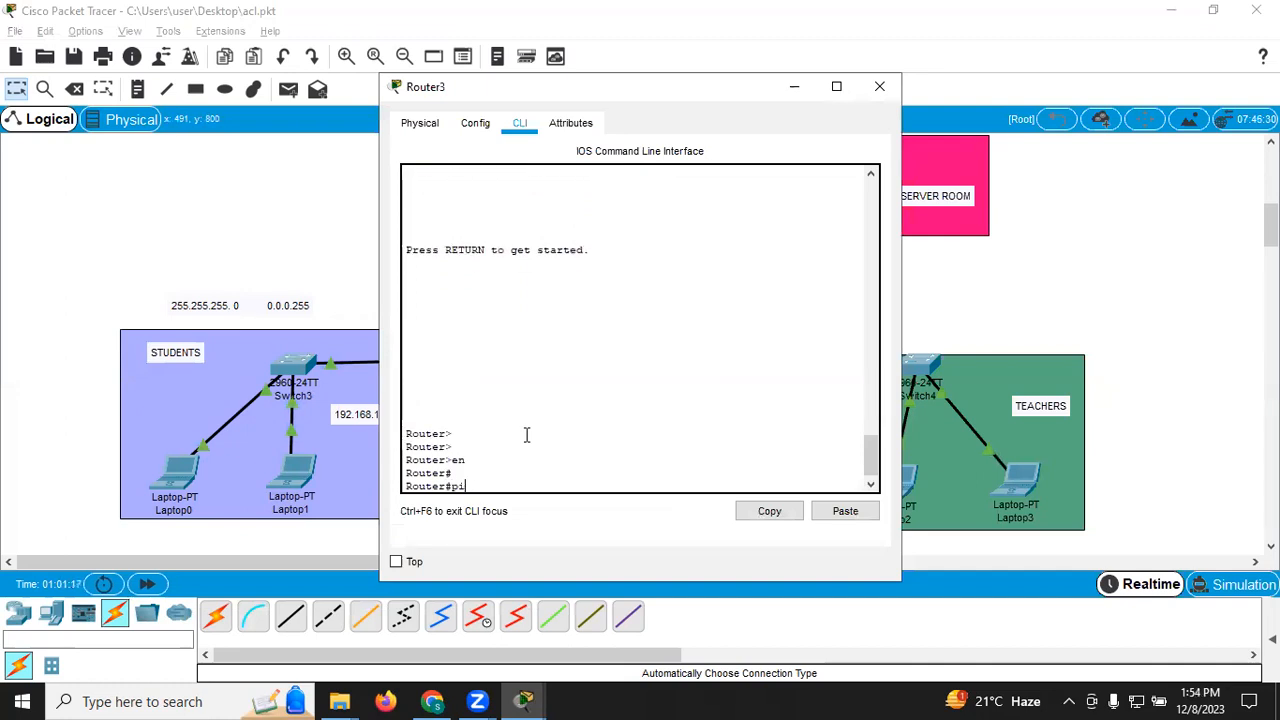
{"action": "type", "text": "ng 192.168.5.10"}
{"action": "key", "text": "Return"}
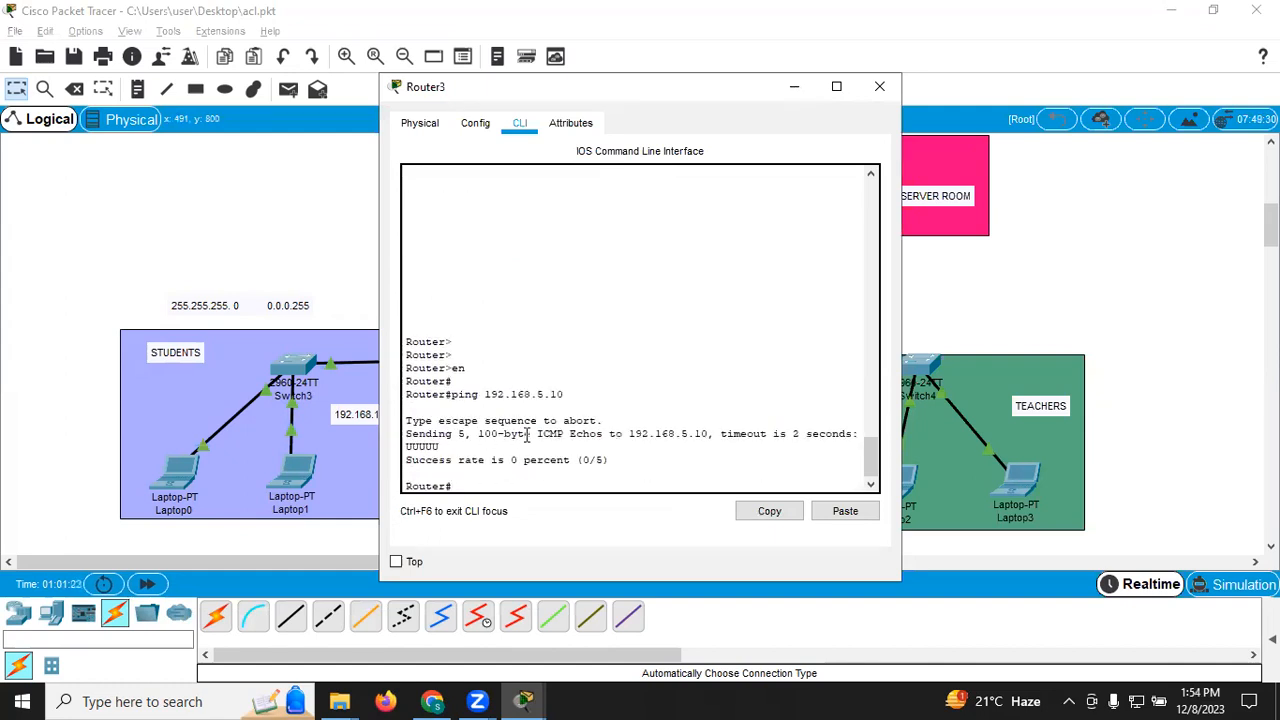
{"action": "left_click_drag", "start_coordinate": [491, 461], "coordinate": [606, 463]}
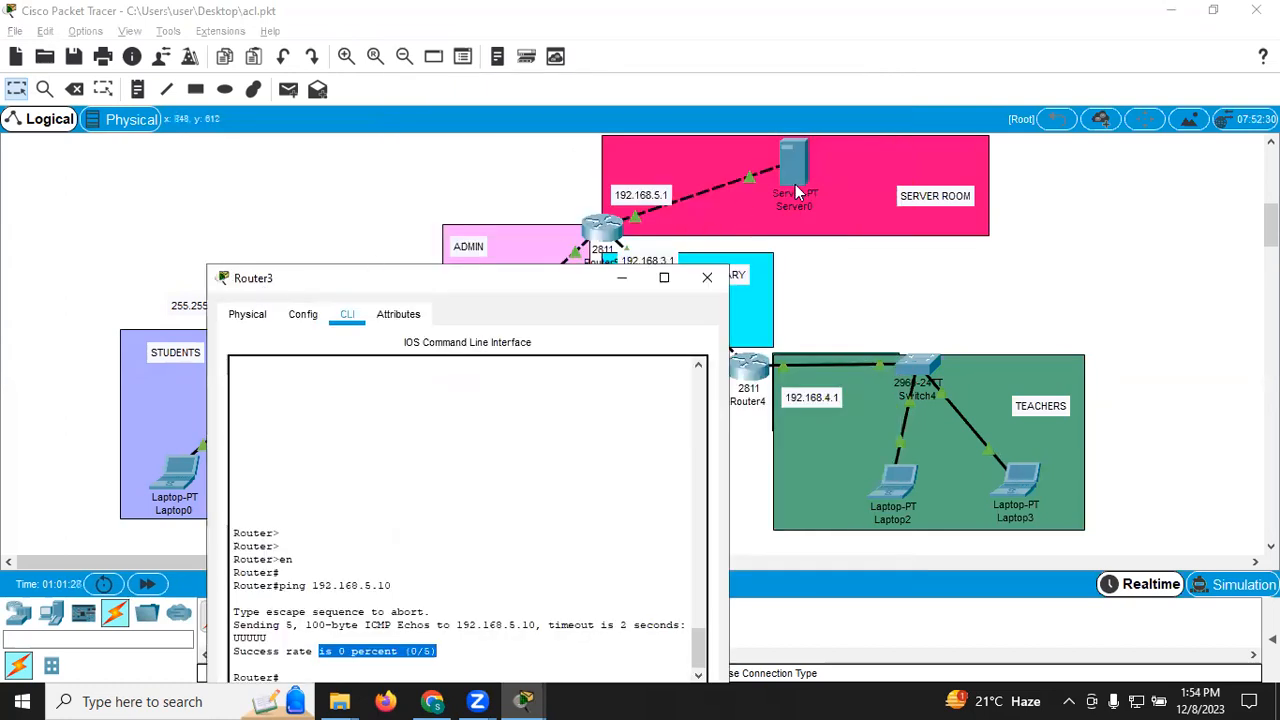
{"action": "left_click", "coordinate": [622, 280]}
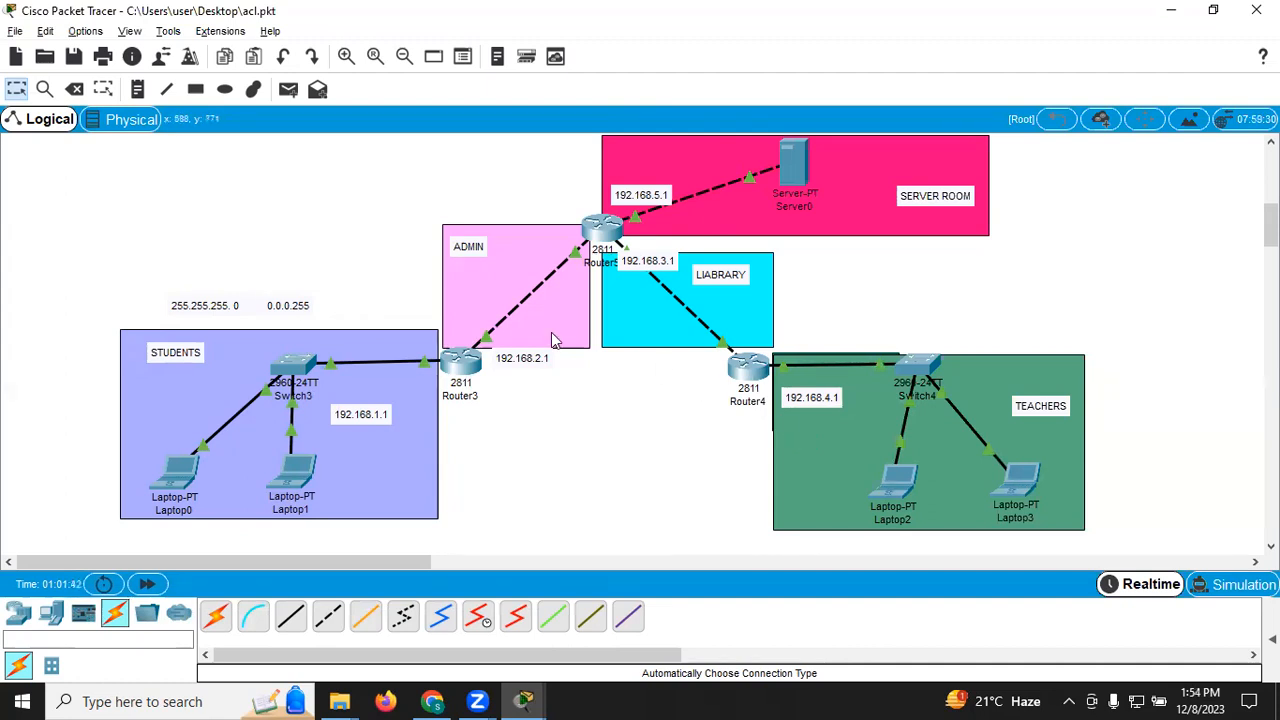
On Router4, leave interface configuration and create access list 13 denying 192.168.2.0 with wildcard 0.0.0.255.
{"action": "left_click", "coordinate": [754, 370]}
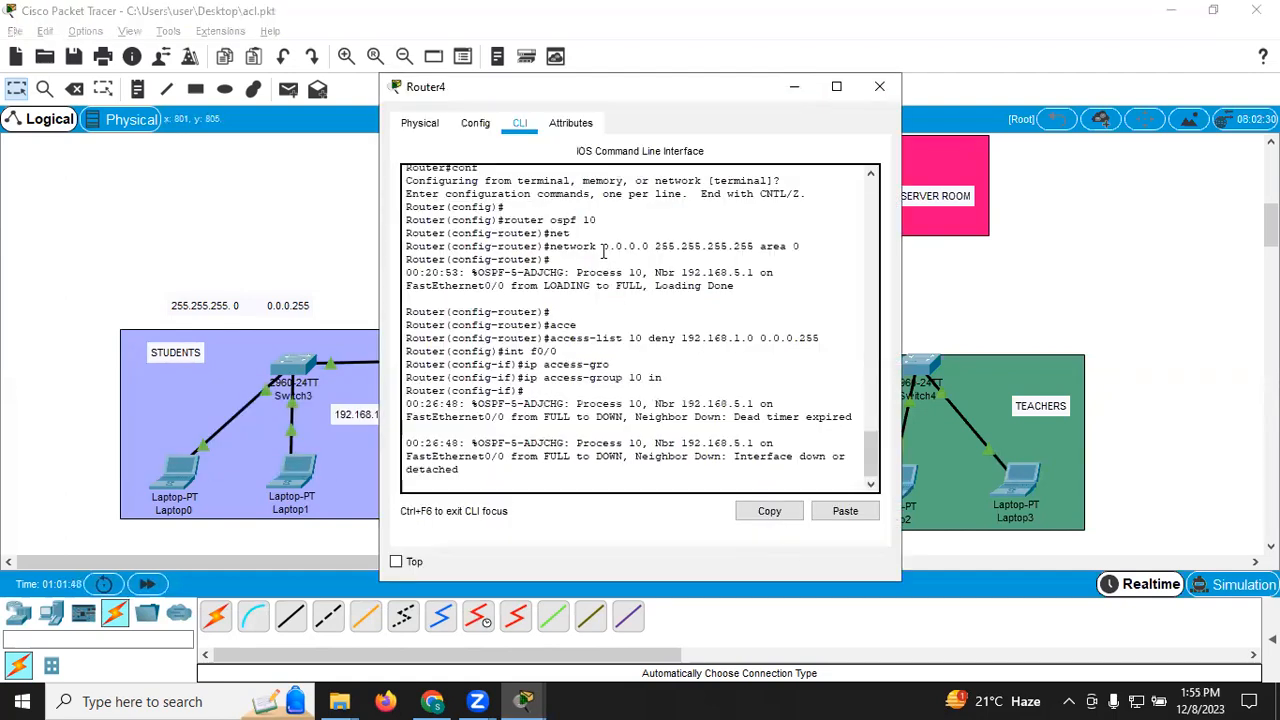
{"action": "key", "text": "Return"}
{"action": "key", "text": "Return"}
{"action": "type", "text": "exit"}
{"action": "key", "text": "Return"}
{"action": "key", "text": "Return"}
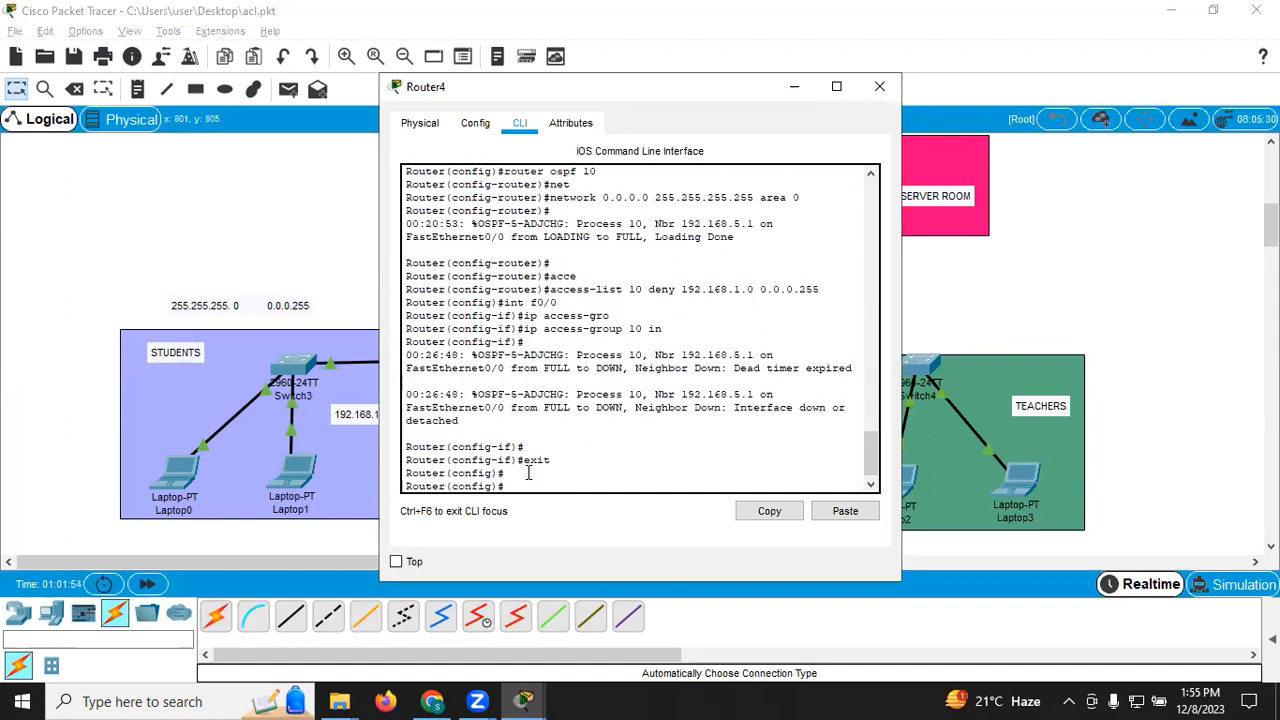
{"action": "type", "text": "access-list 13 deny"}
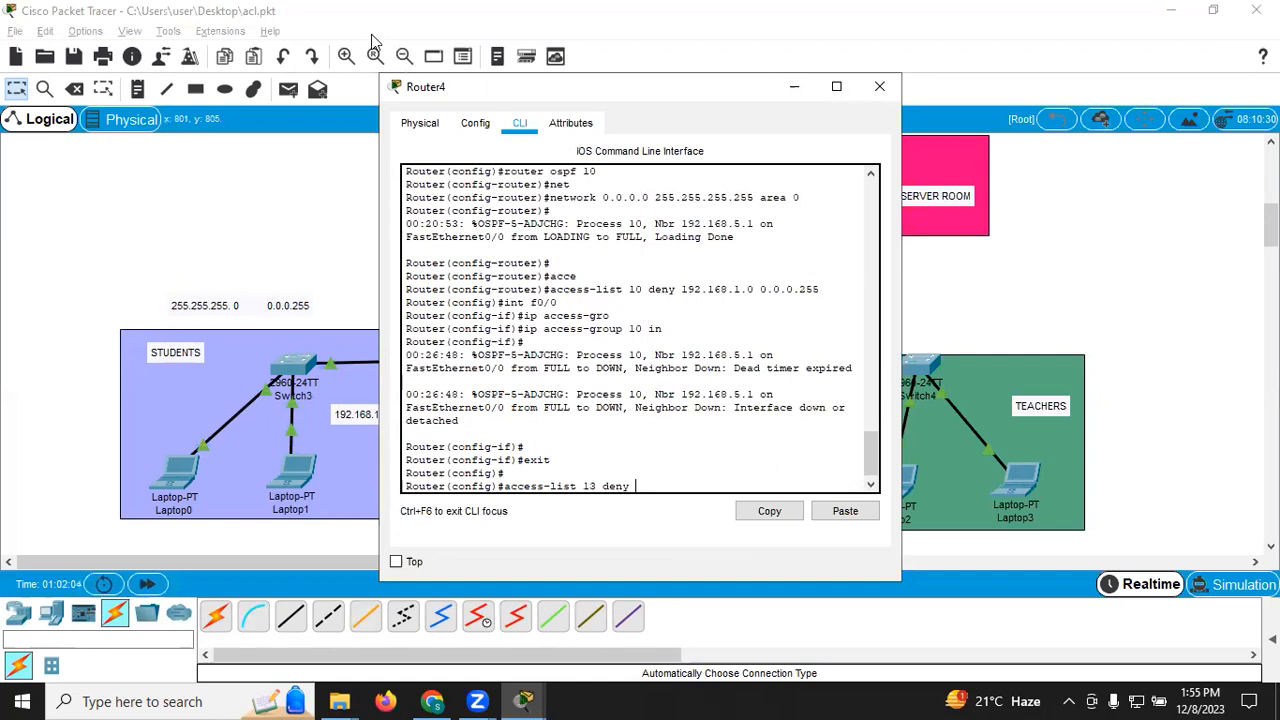
{"action": "left_click_drag", "start_coordinate": [600, 86], "coordinate": [915, 118]}
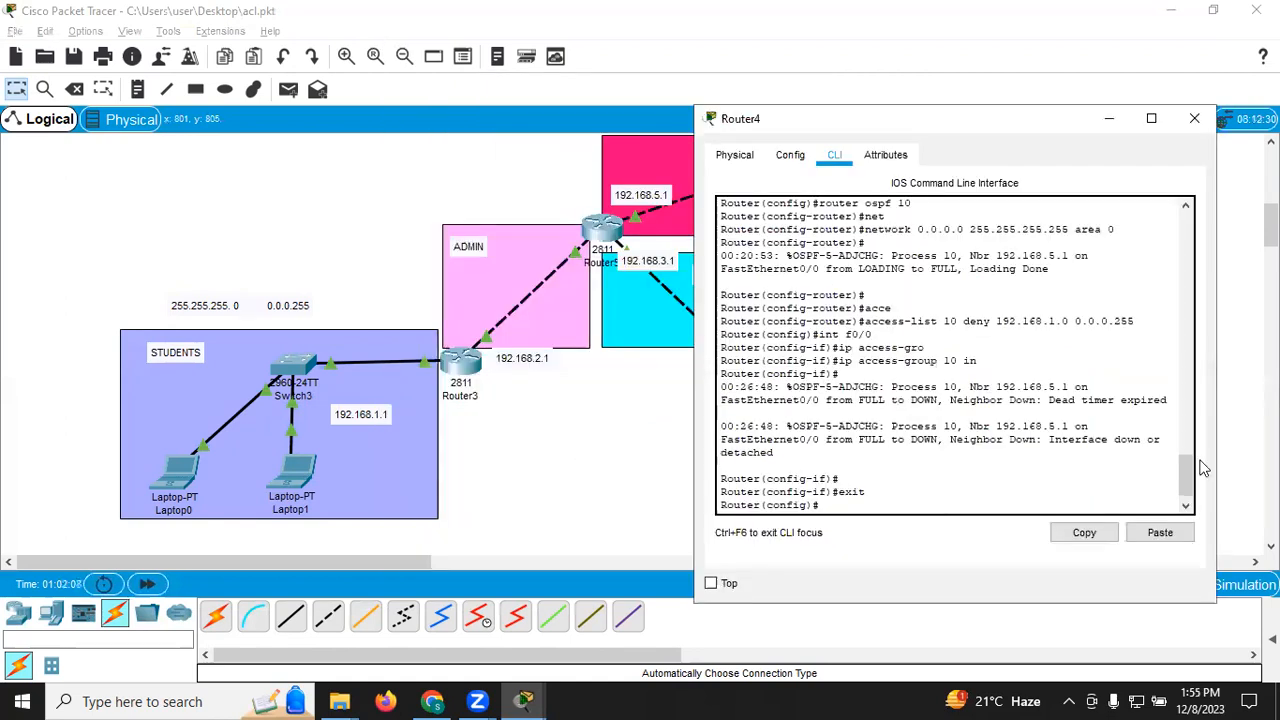
{"action": "type", "text": "192.168.2"}
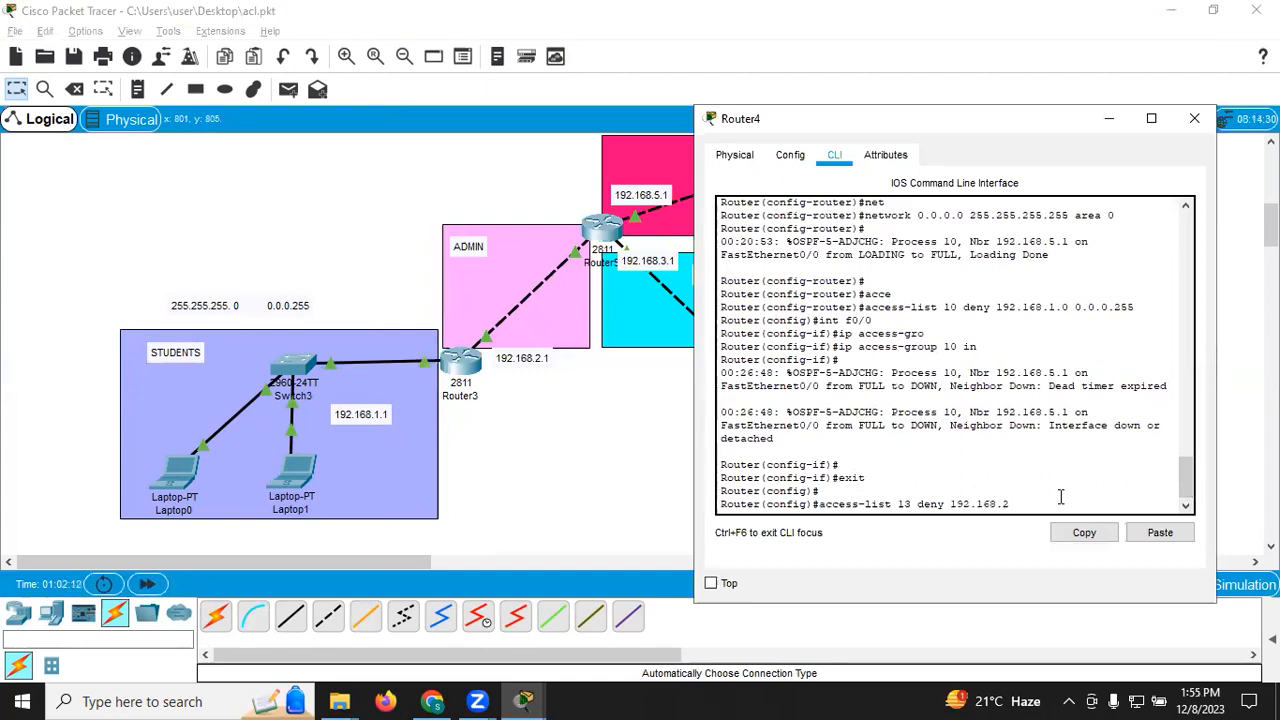
{"action": "type", "text": ".0 0.0.0.255"}
{"action": "key", "text": "Return"}
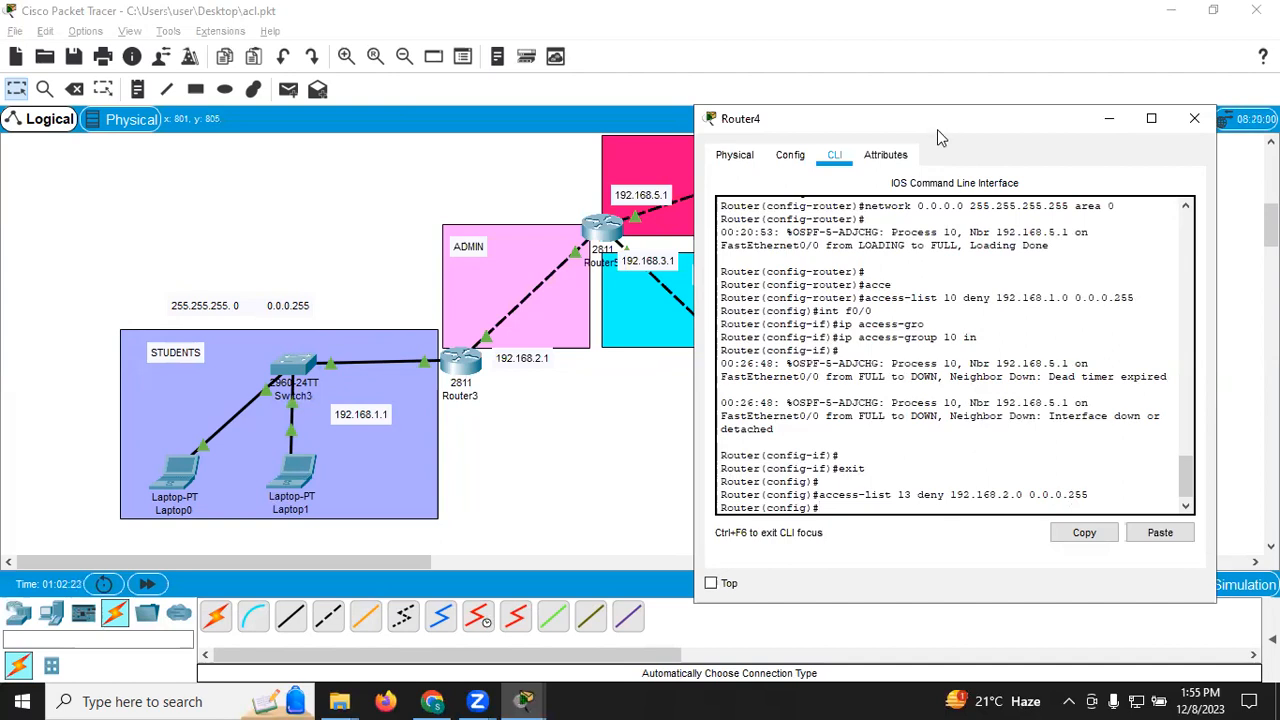
Move Router4's window clear of the topology, keep it on top, and enter configuration of interface f0/0 facing Router5.
{"action": "left_click_drag", "start_coordinate": [937, 129], "coordinate": [210, 226]}
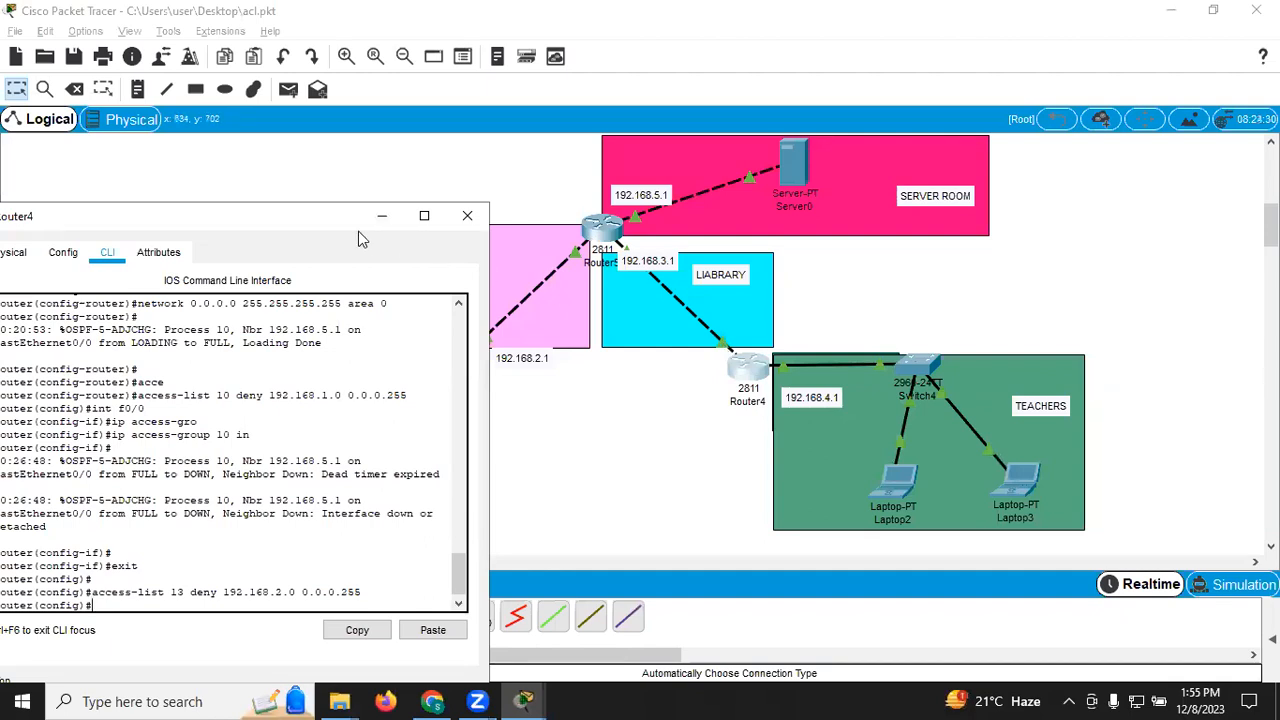
{"action": "left_click_drag", "start_coordinate": [351, 230], "coordinate": [410, 140]}
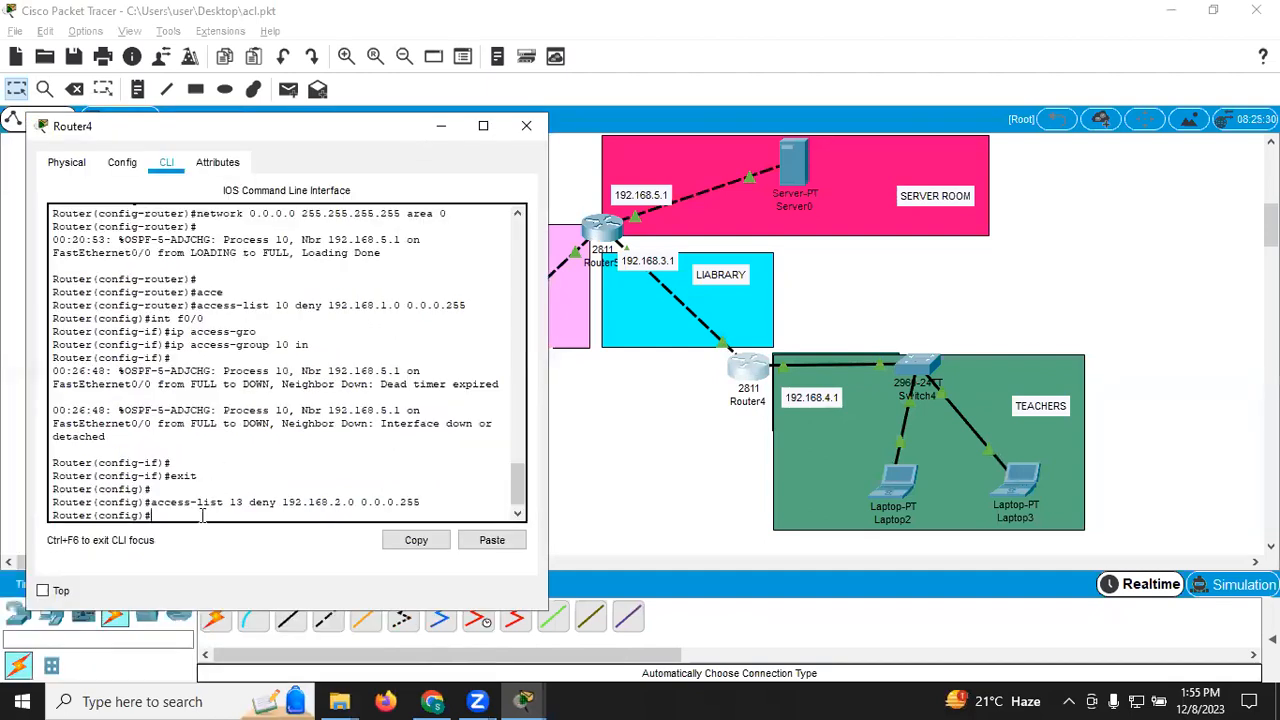
{"action": "left_click", "coordinate": [42, 591]}
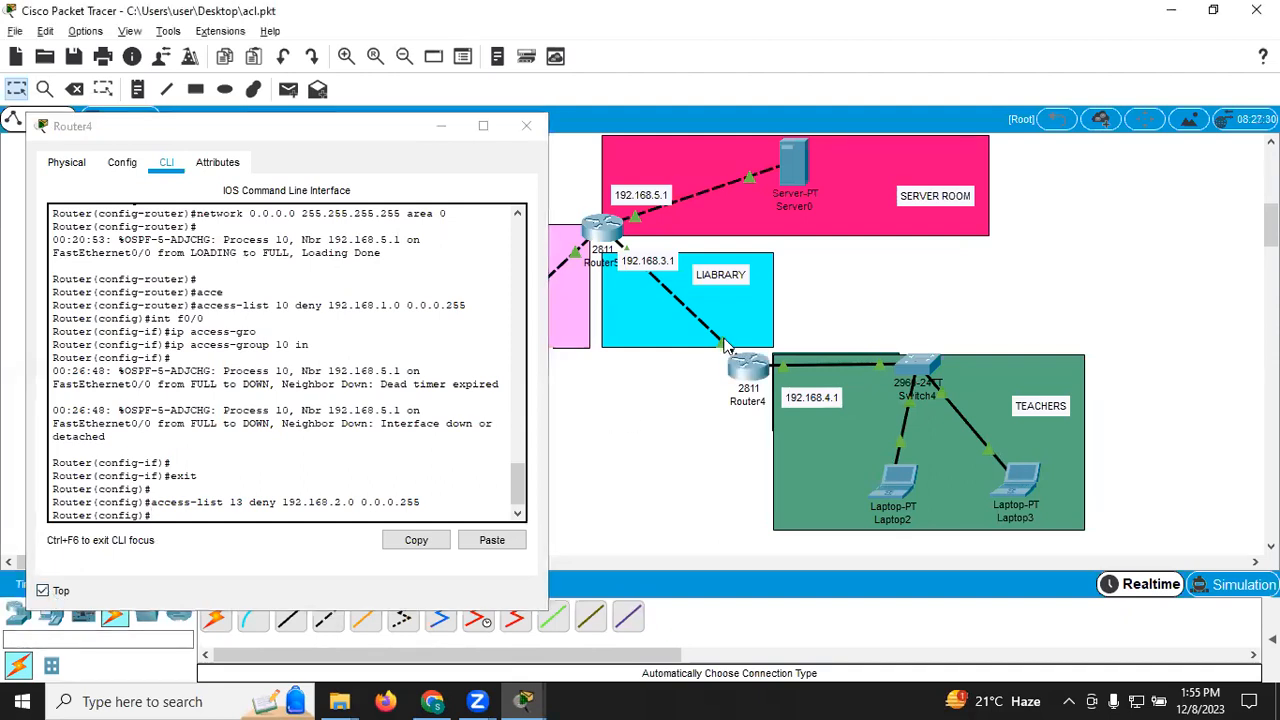
{"action": "mouse_move", "coordinate": [725, 341]}
{"action": "left_click", "coordinate": [227, 519]}
{"action": "type", "text": "int f0/0"}
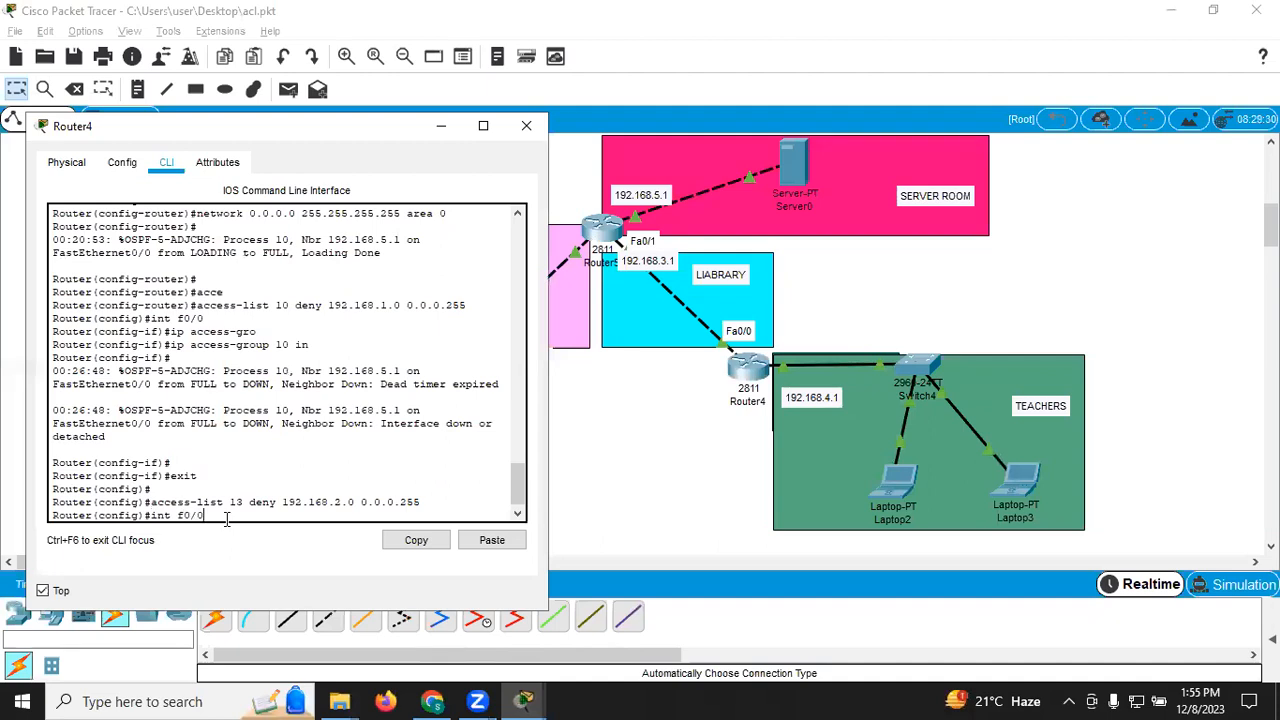
{"action": "key", "text": "Return"}
Apply access list 13 inbound on Router4's f0/0 interface and close the router's window.
{"action": "type", "text": "i"}
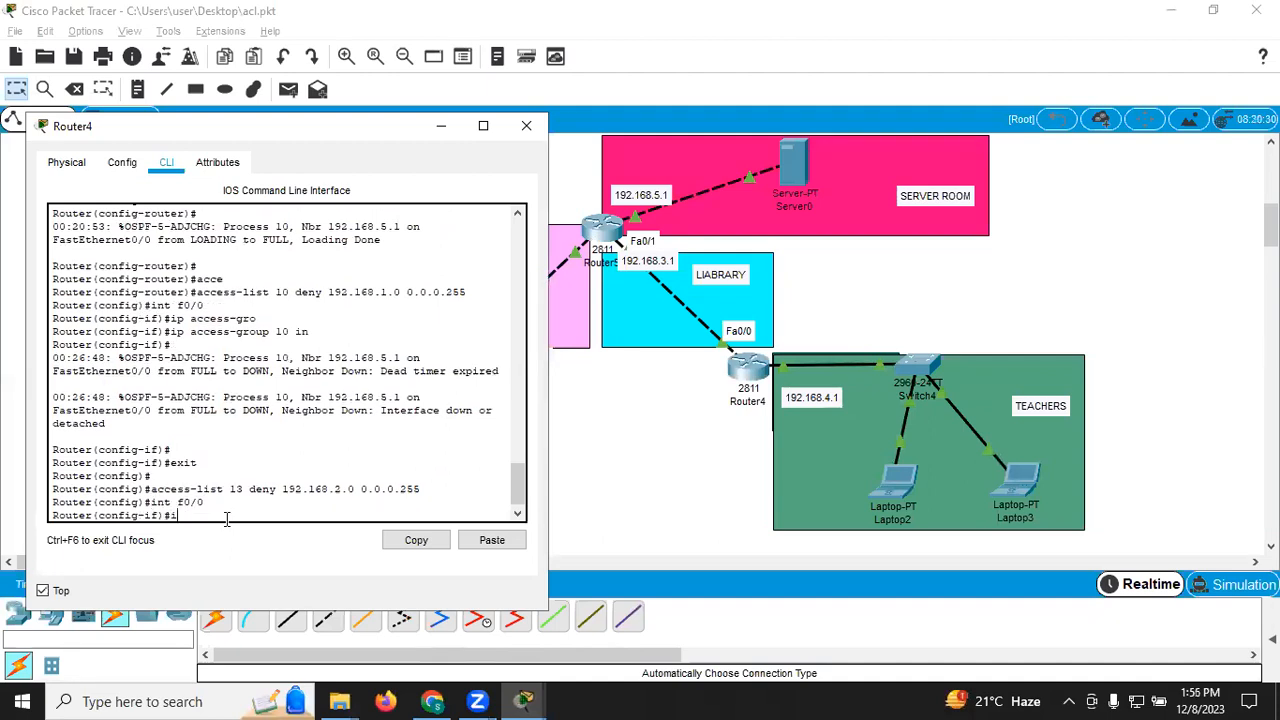
{"action": "type", "text": "p acces"}
{"action": "key", "text": "Tab"}
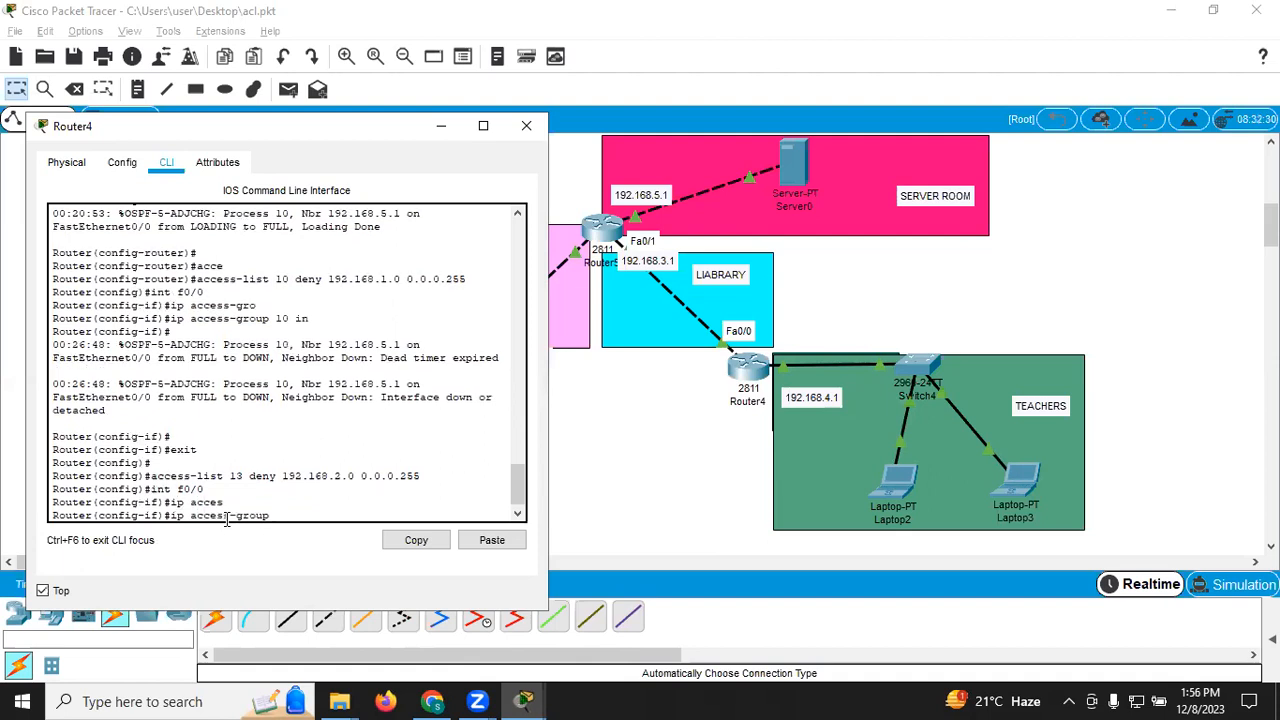
{"action": "type", "text": "13 in"}
{"action": "key", "text": "Return"}
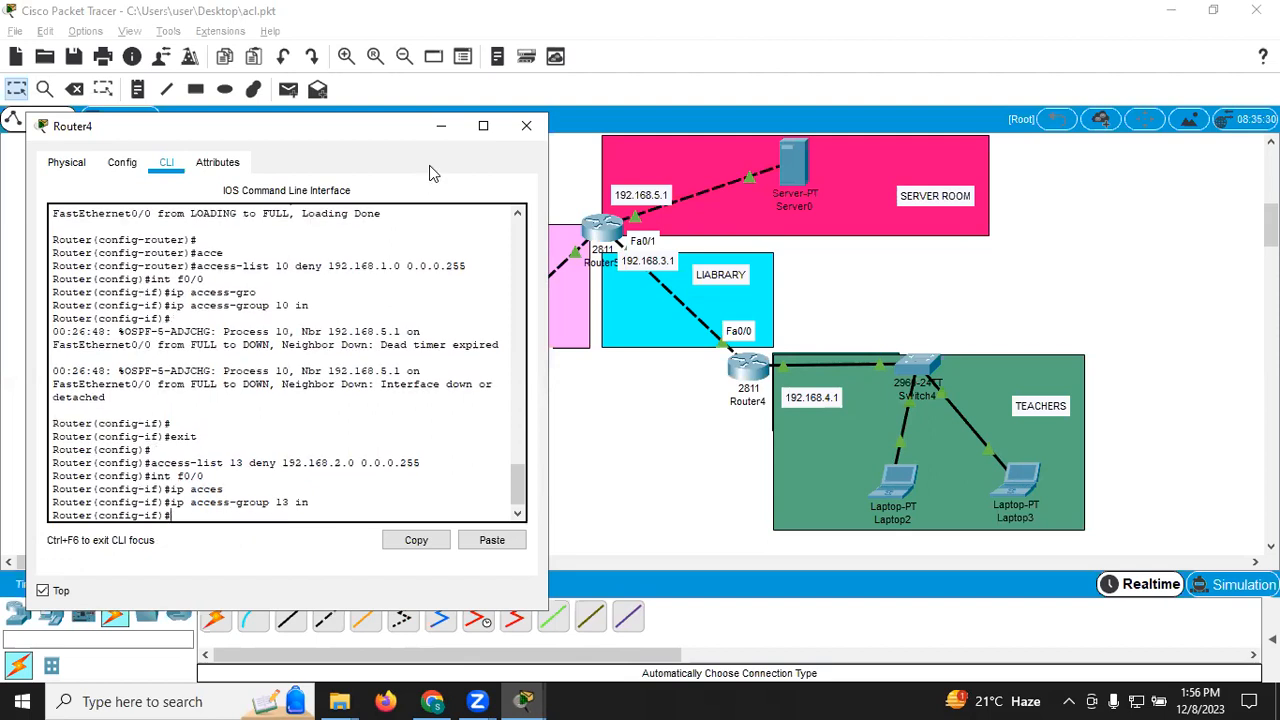
{"action": "left_click", "coordinate": [525, 128]}
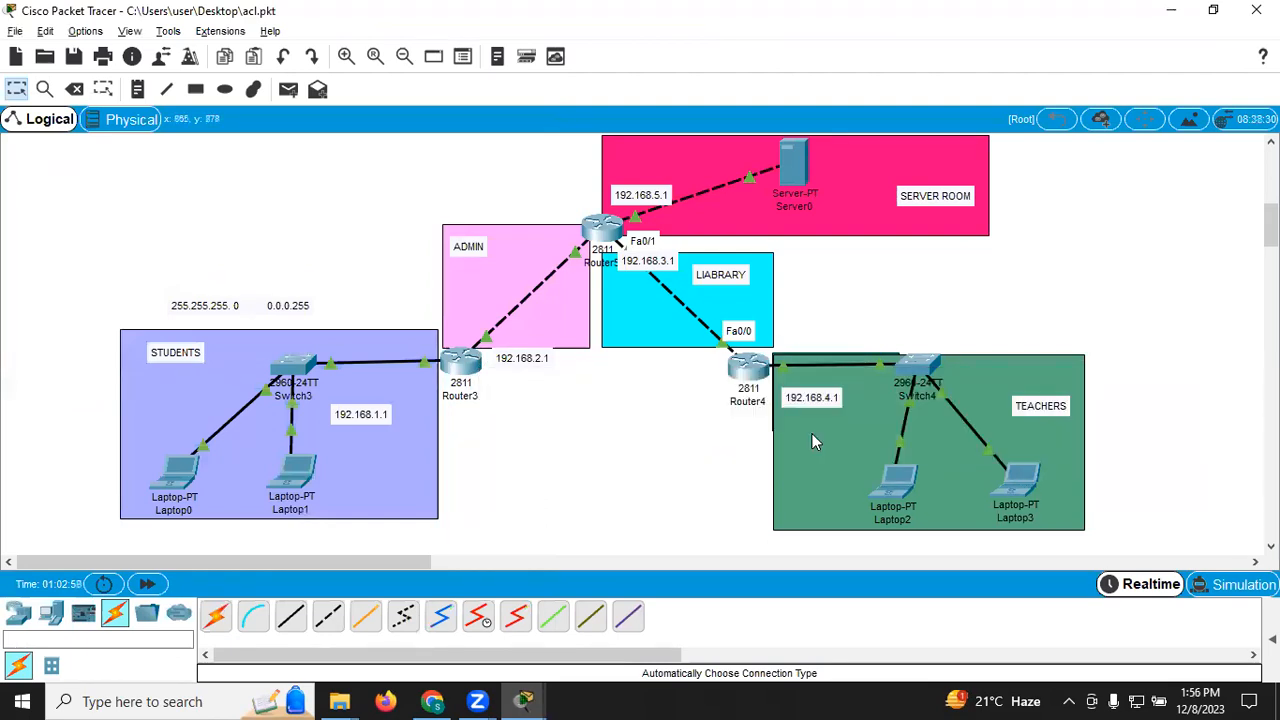
Reopen Router3's command line, move its window clear of the teachers network, and ping 192.168.4.1.
{"action": "left_click", "coordinate": [472, 368]}
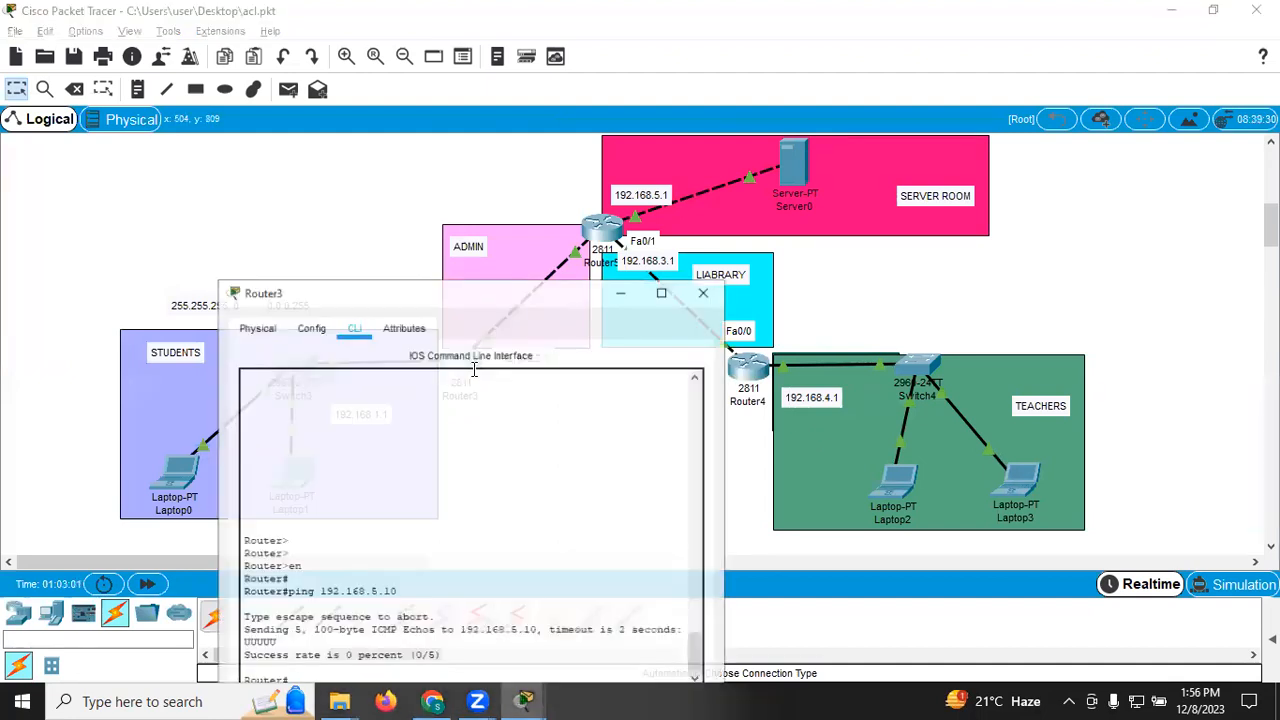
{"action": "left_click_drag", "start_coordinate": [506, 291], "coordinate": [369, 152]}
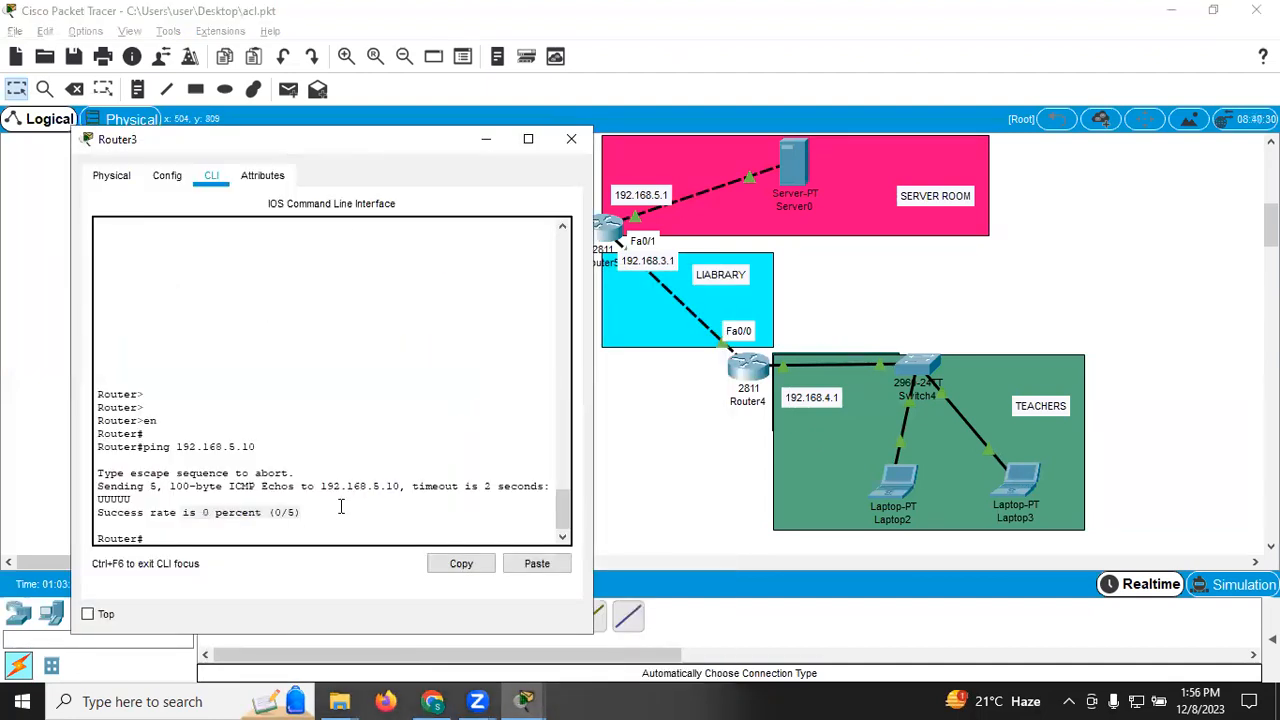
{"action": "left_click", "coordinate": [342, 525]}
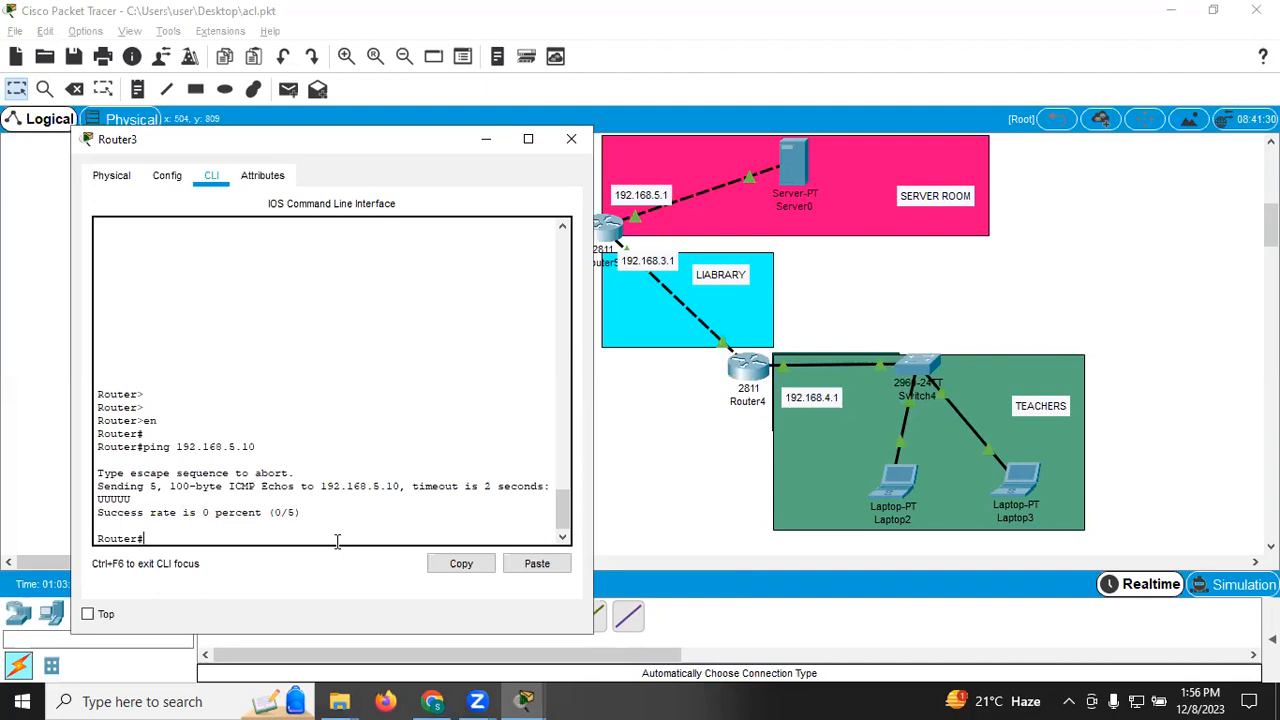
{"action": "type", "text": "ping 192.168.4.1"}
{"action": "key", "text": "Return"}
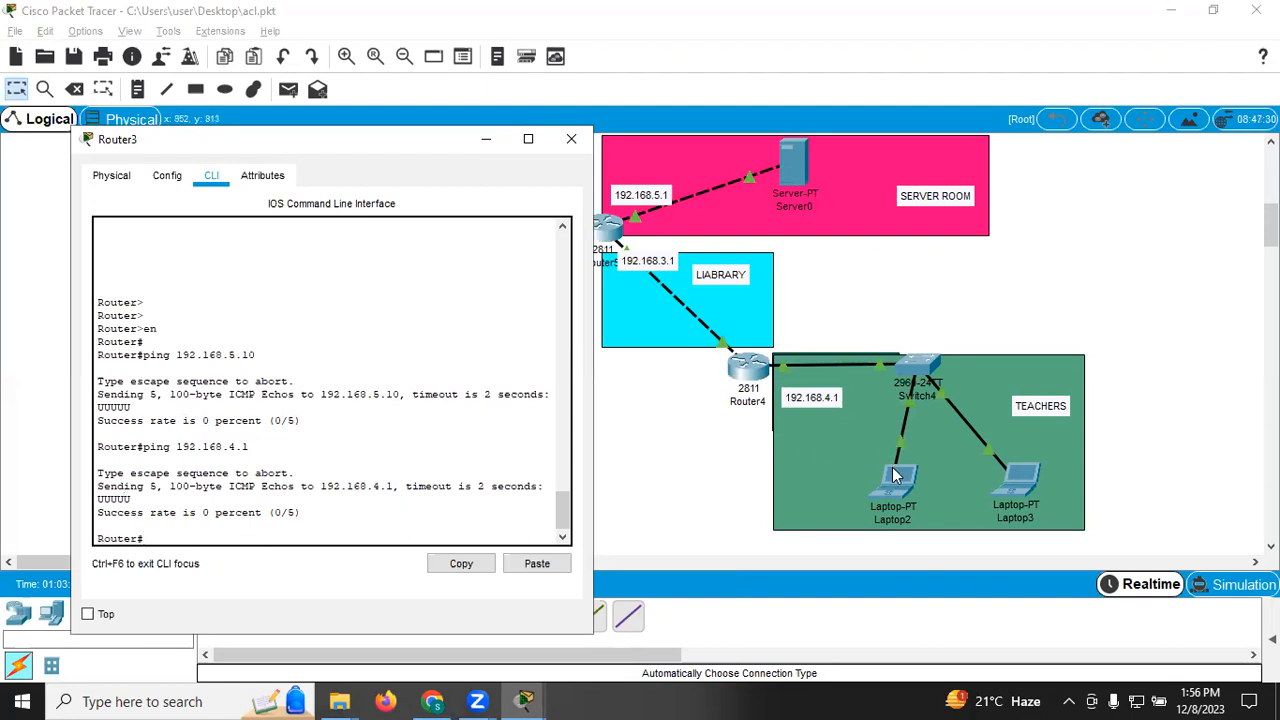
Ping 192.168.4.2 from Router3, highlight the success rate and close the router's window.
{"action": "key", "text": "Up"}
{"action": "type", "text": "2"}
{"action": "key", "text": "Return"}
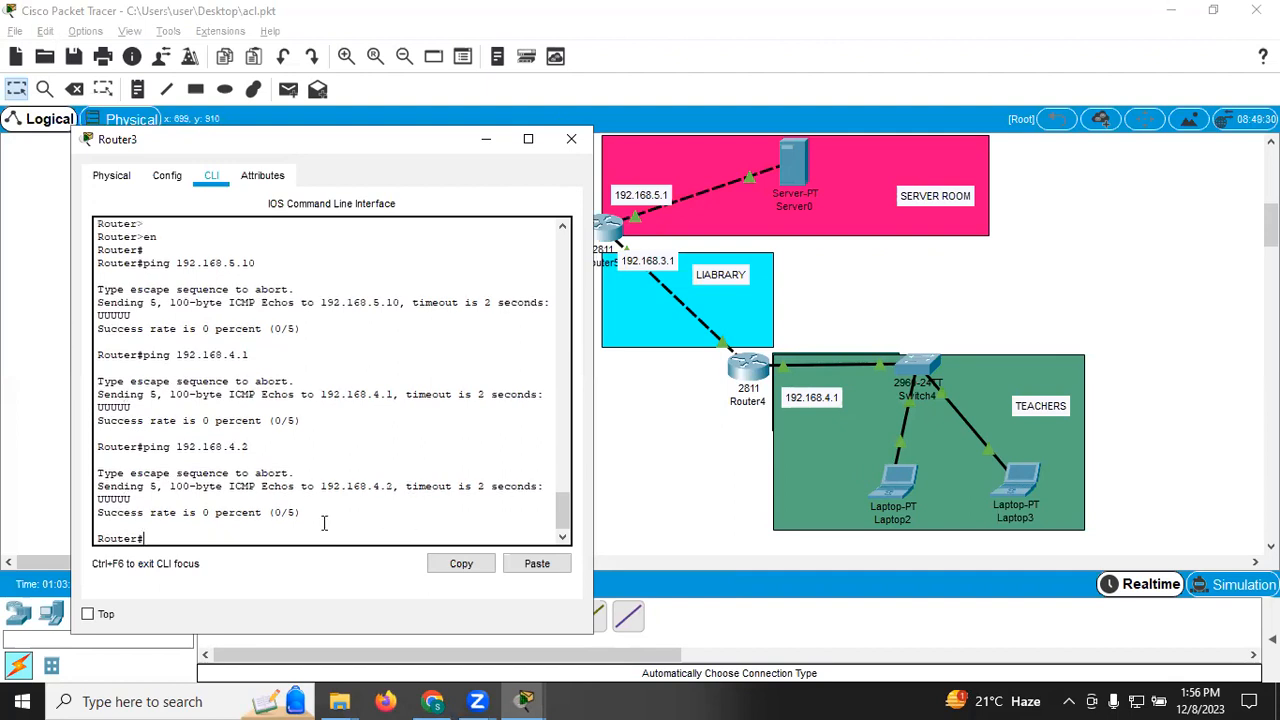
{"action": "left_click_drag", "start_coordinate": [187, 522], "coordinate": [133, 497]}
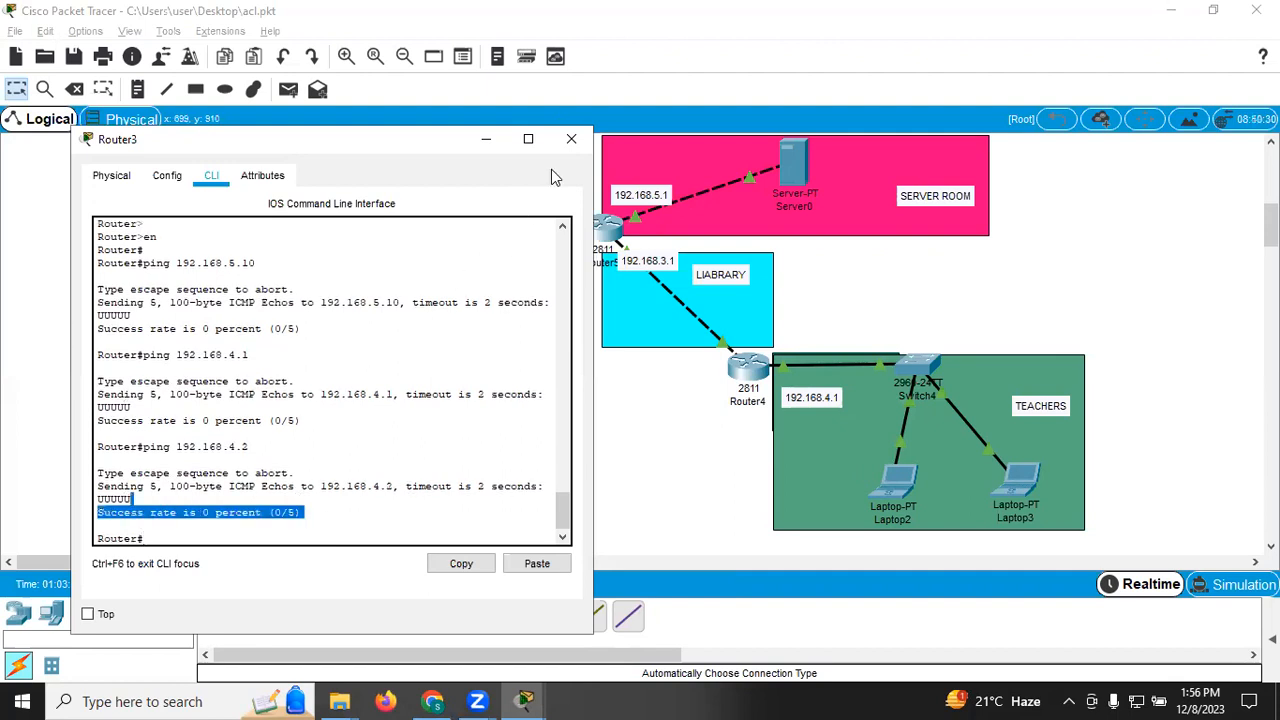
{"action": "left_click", "coordinate": [570, 140]}
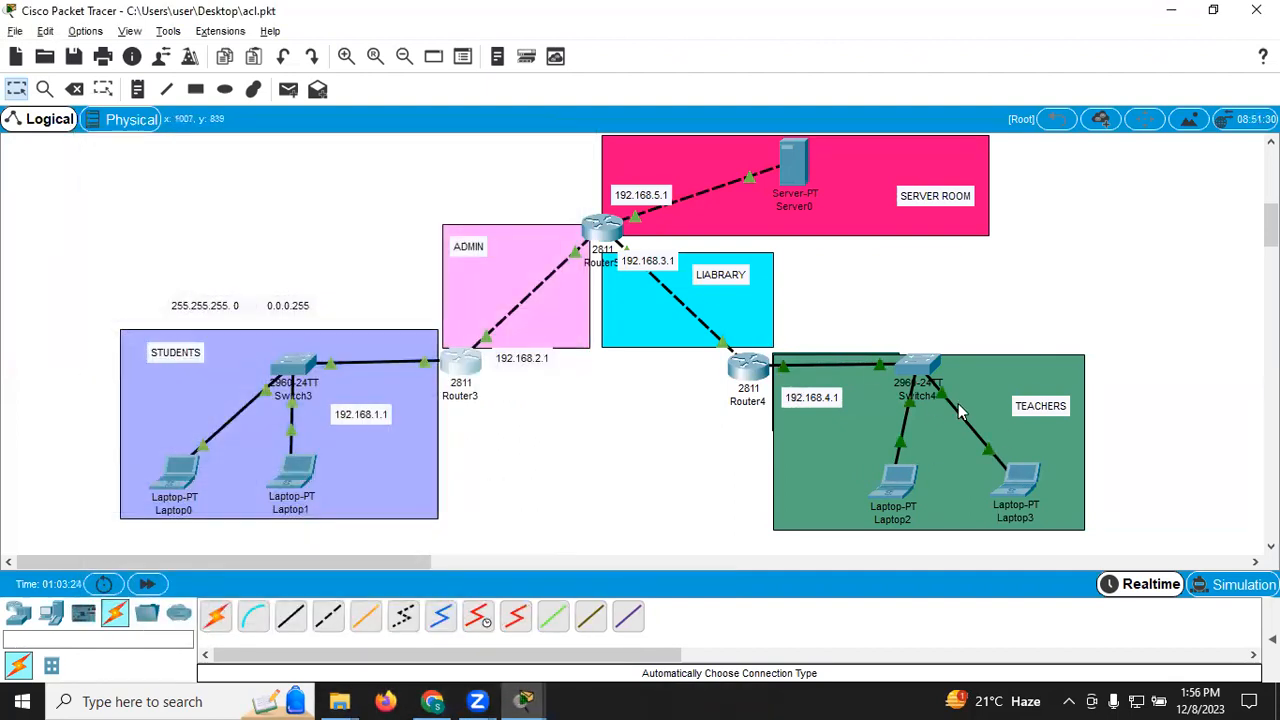